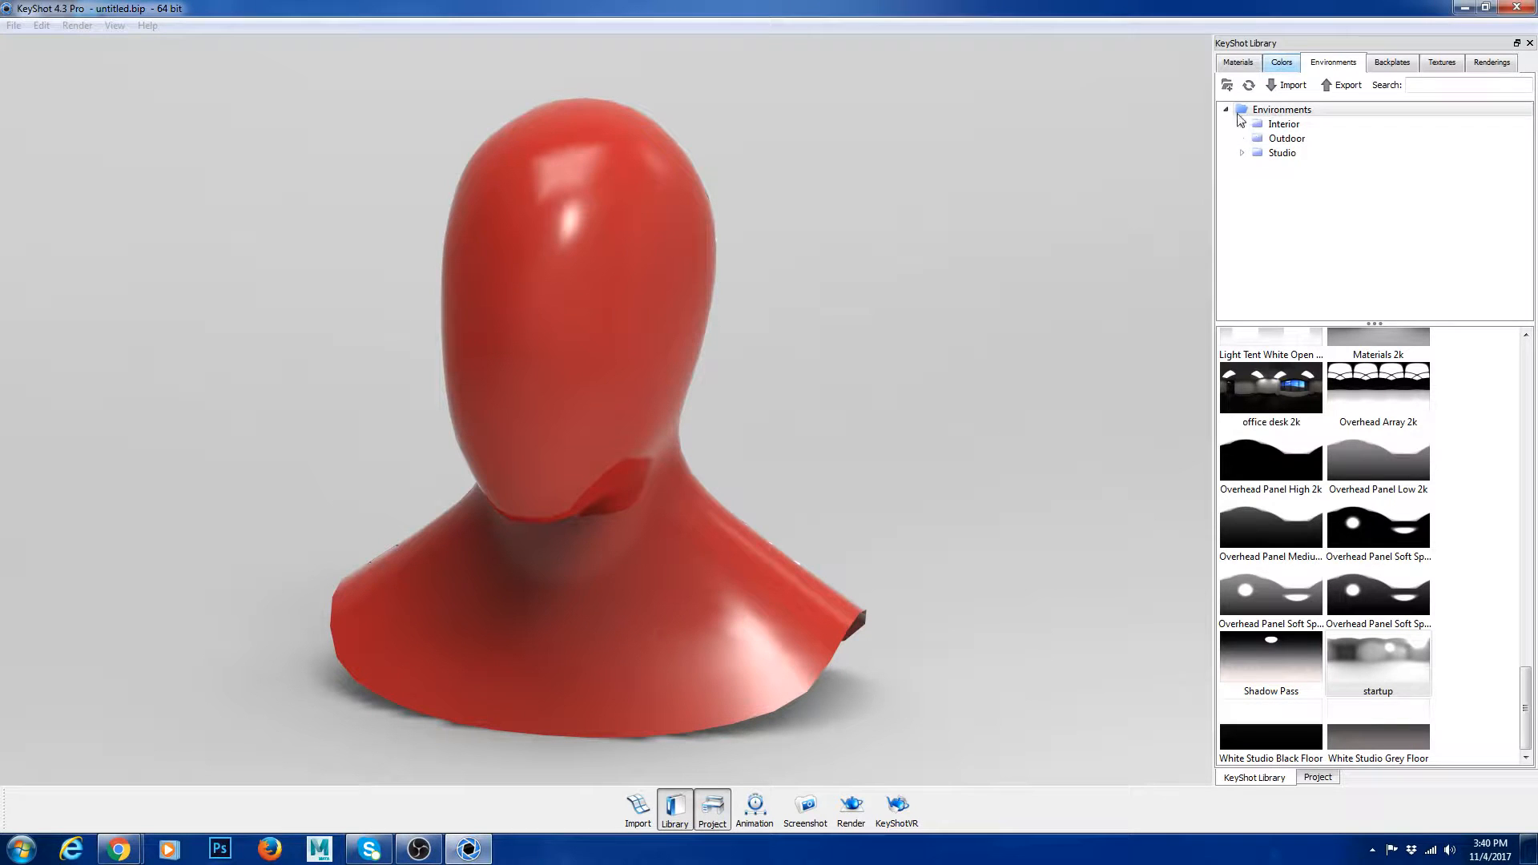
- Bring up the project's environment settings and view the head model from slightly farther away
{"action": "left_click", "coordinate": [1318, 777]}
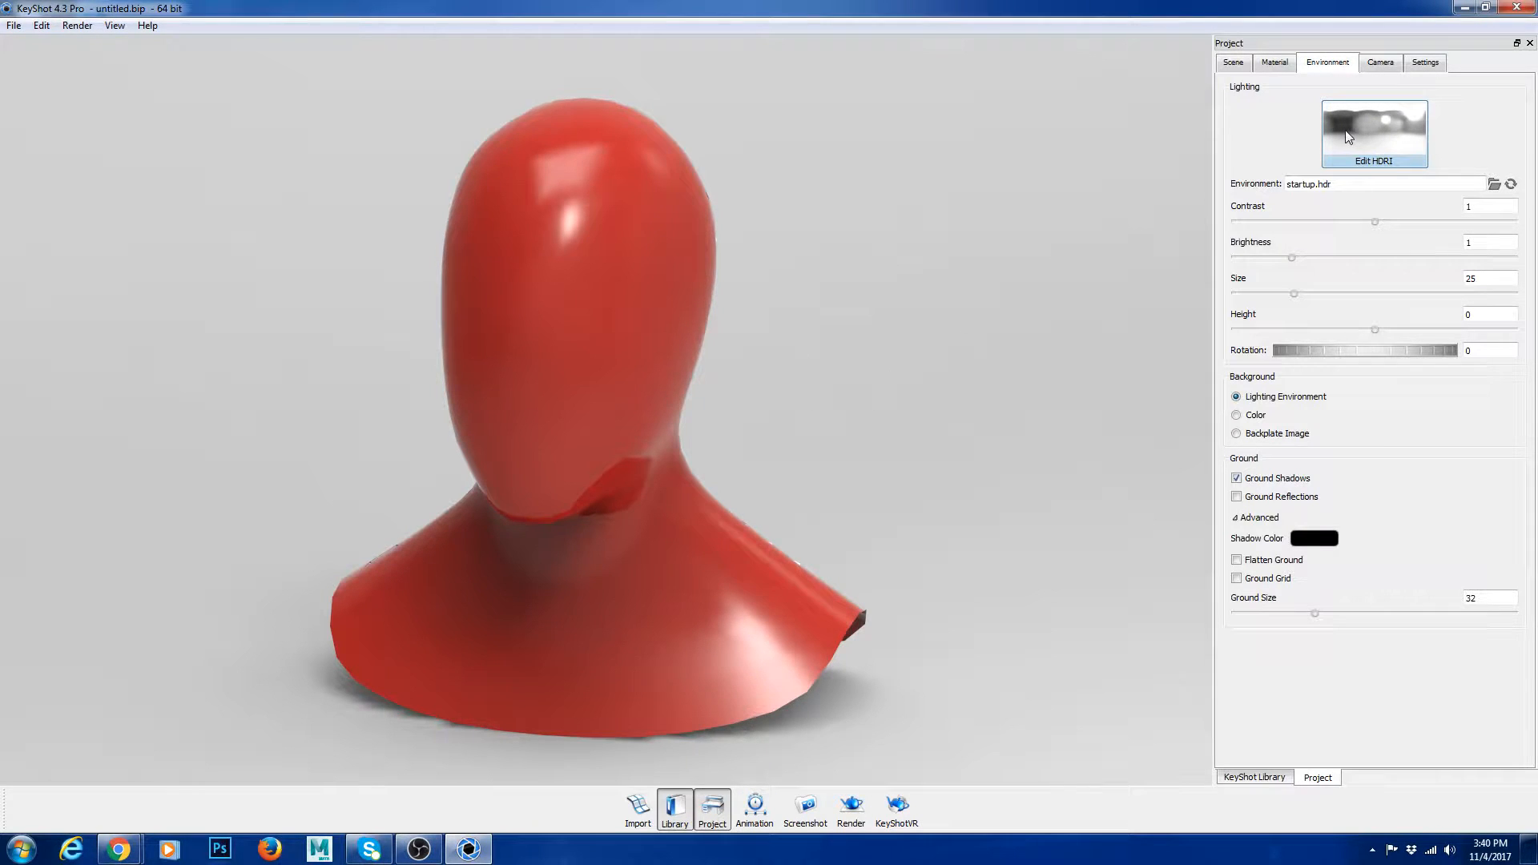
{"action": "left_click_drag", "start_coordinate": [983, 478], "coordinate": [951, 509]}
{"action": "scroll", "coordinate": [723, 302], "scroll_direction": "down", "scroll_amount": 1}
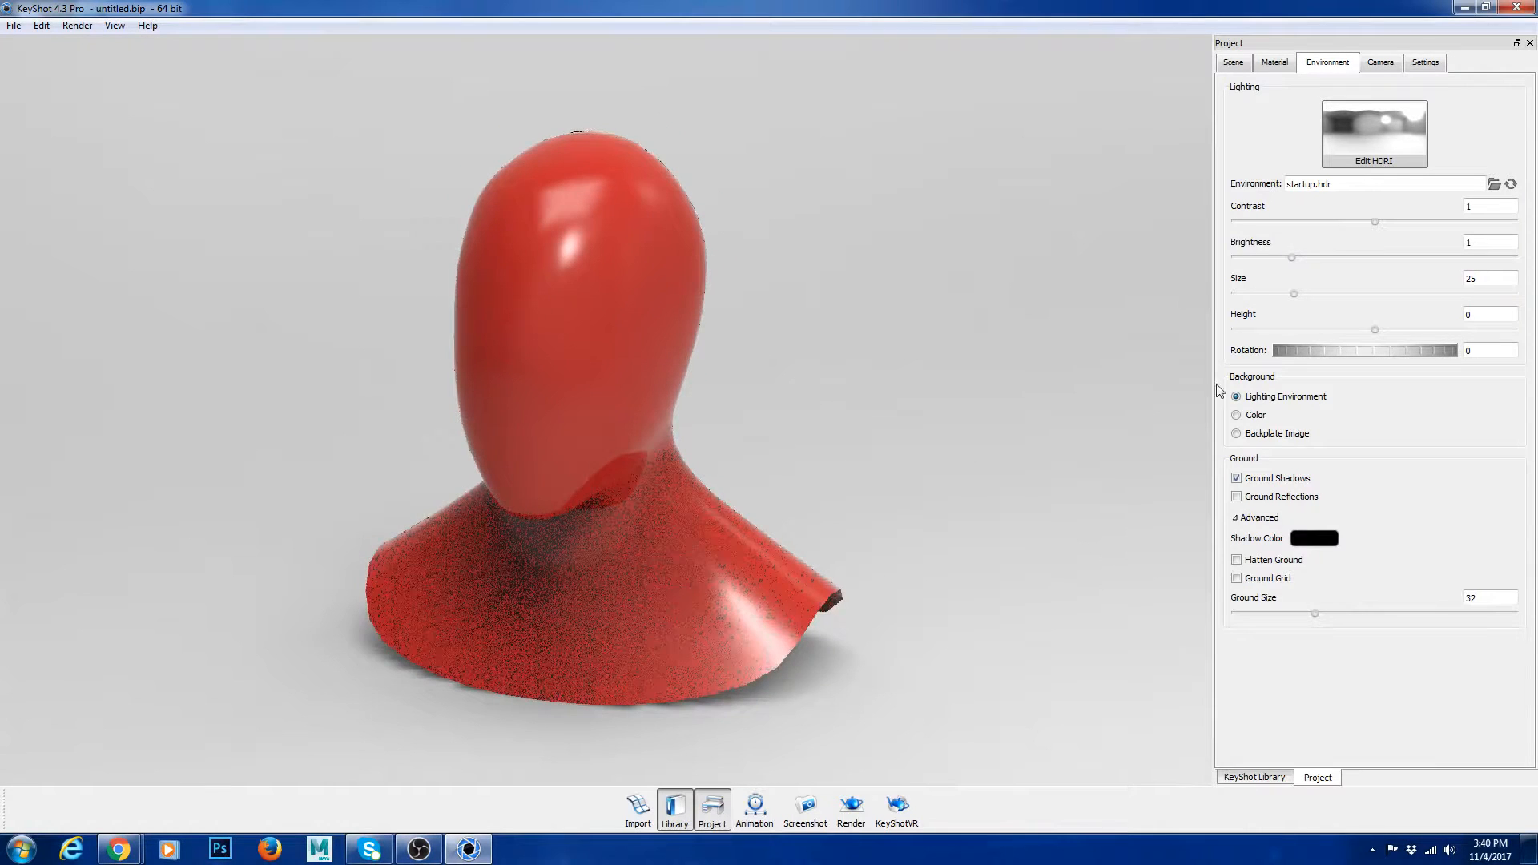
- Apply the Conference_Room_3k interior environment from the library to the scene
{"action": "left_click", "coordinate": [1257, 778]}
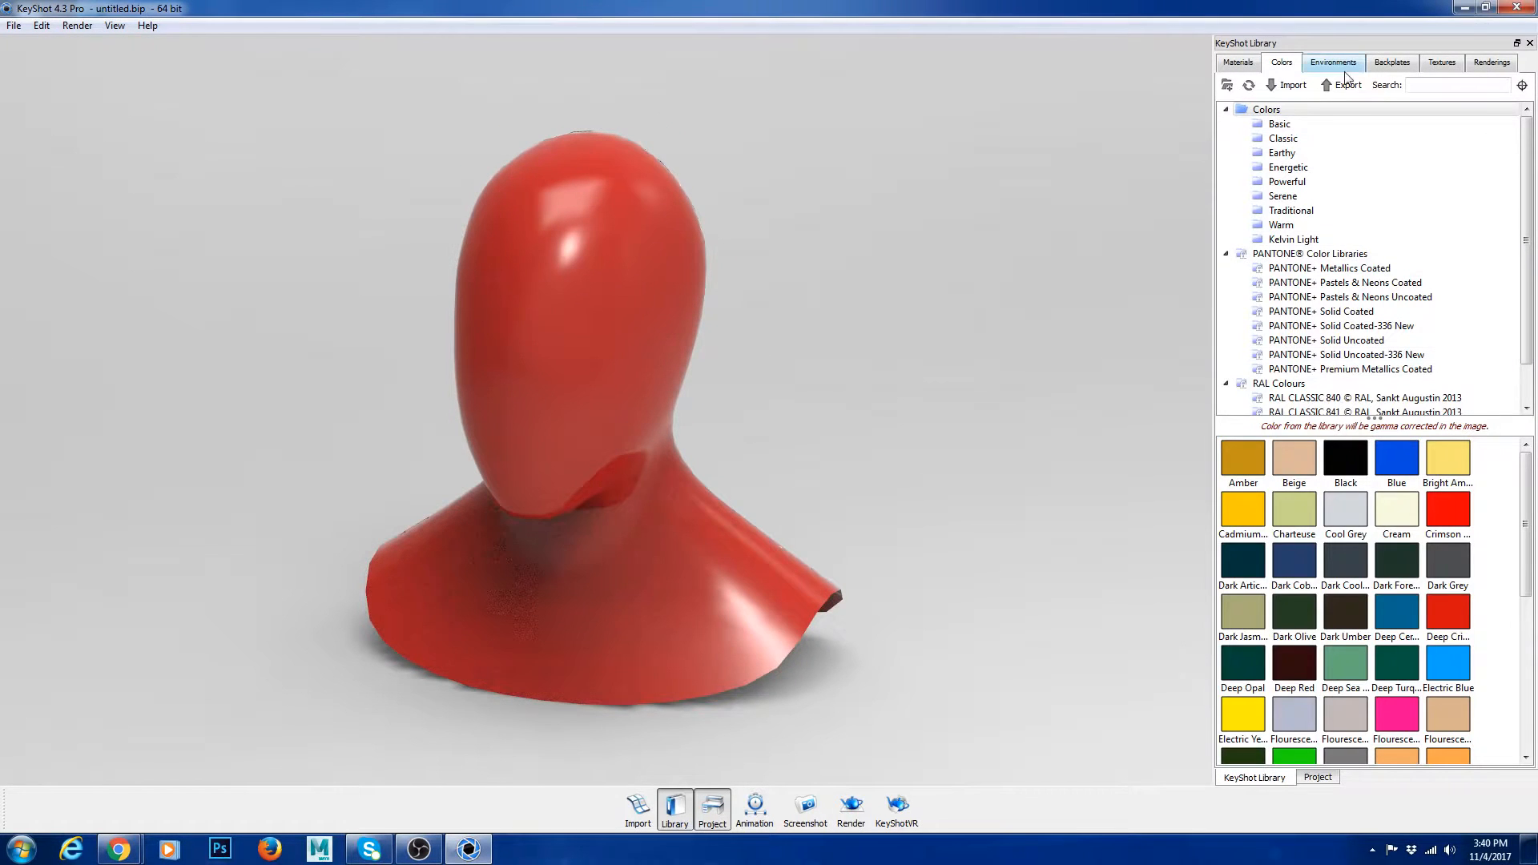
{"action": "left_click", "coordinate": [1334, 64]}
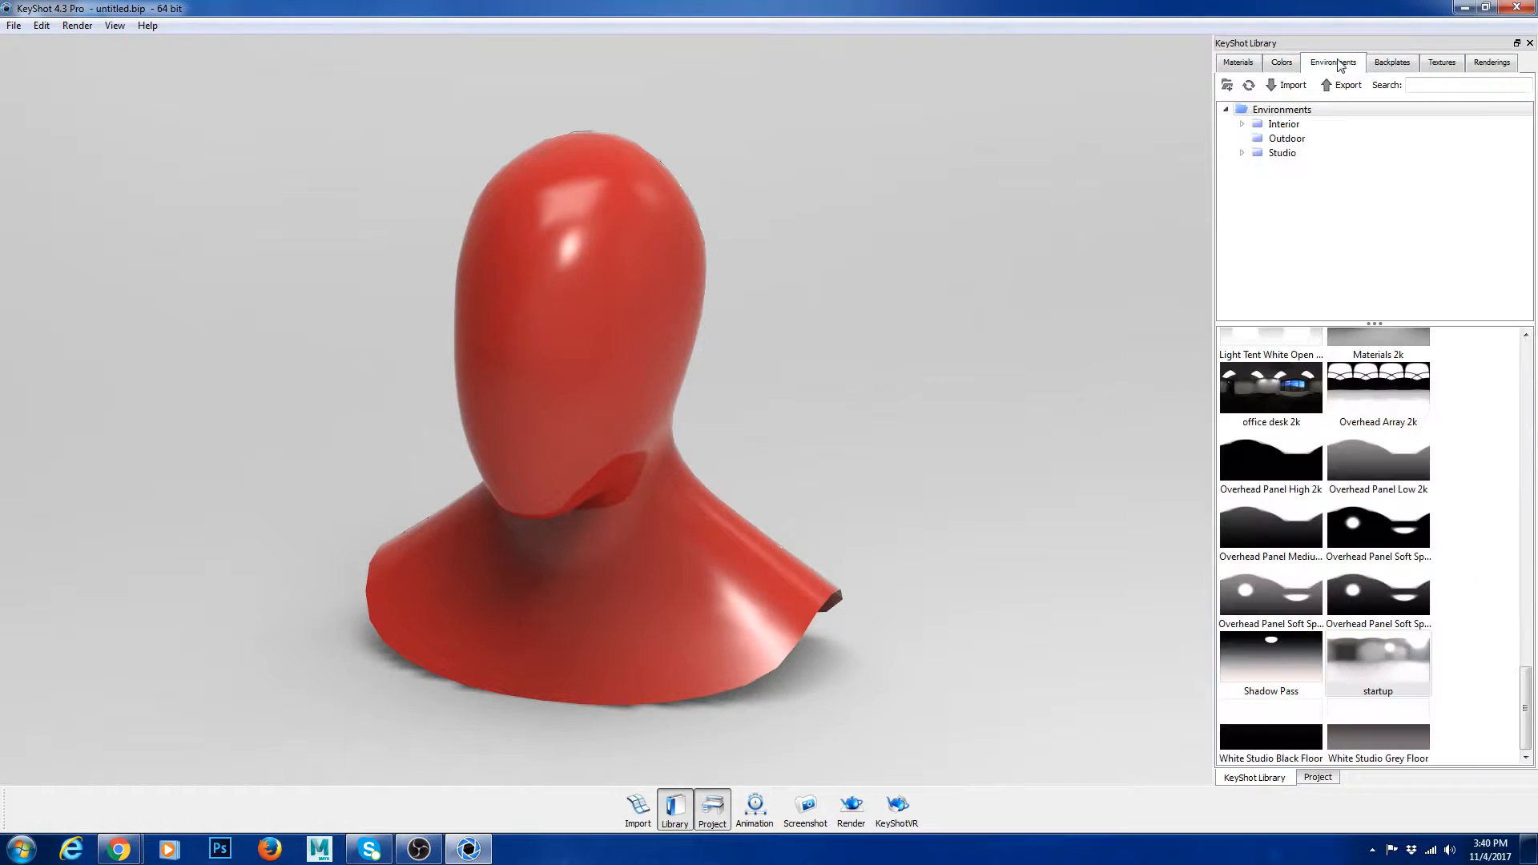
{"action": "left_click", "coordinate": [1285, 125]}
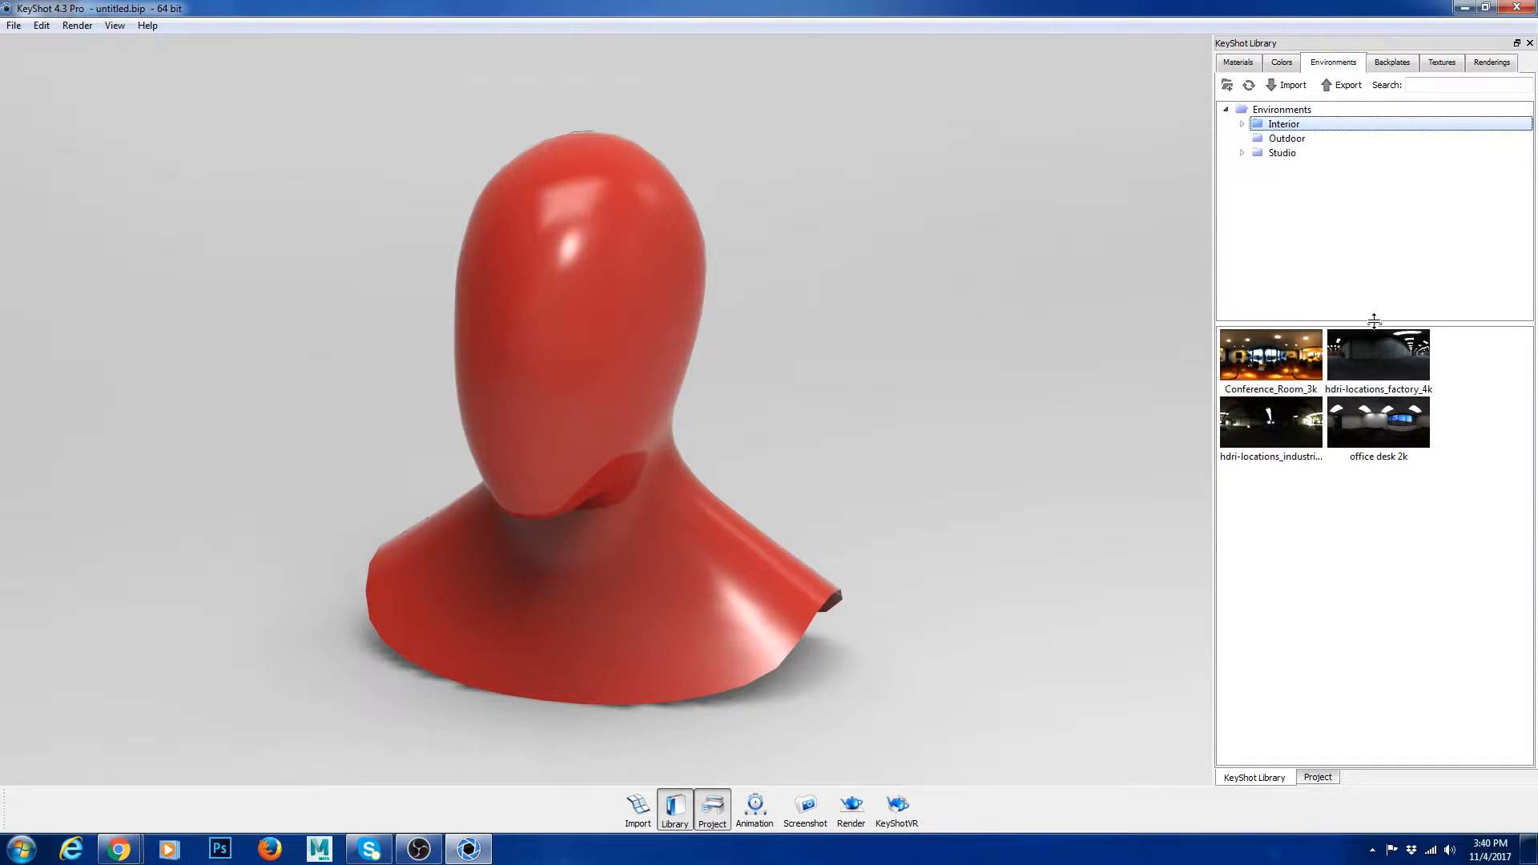
{"action": "left_click_drag", "start_coordinate": [1374, 320], "coordinate": [1374, 250]}
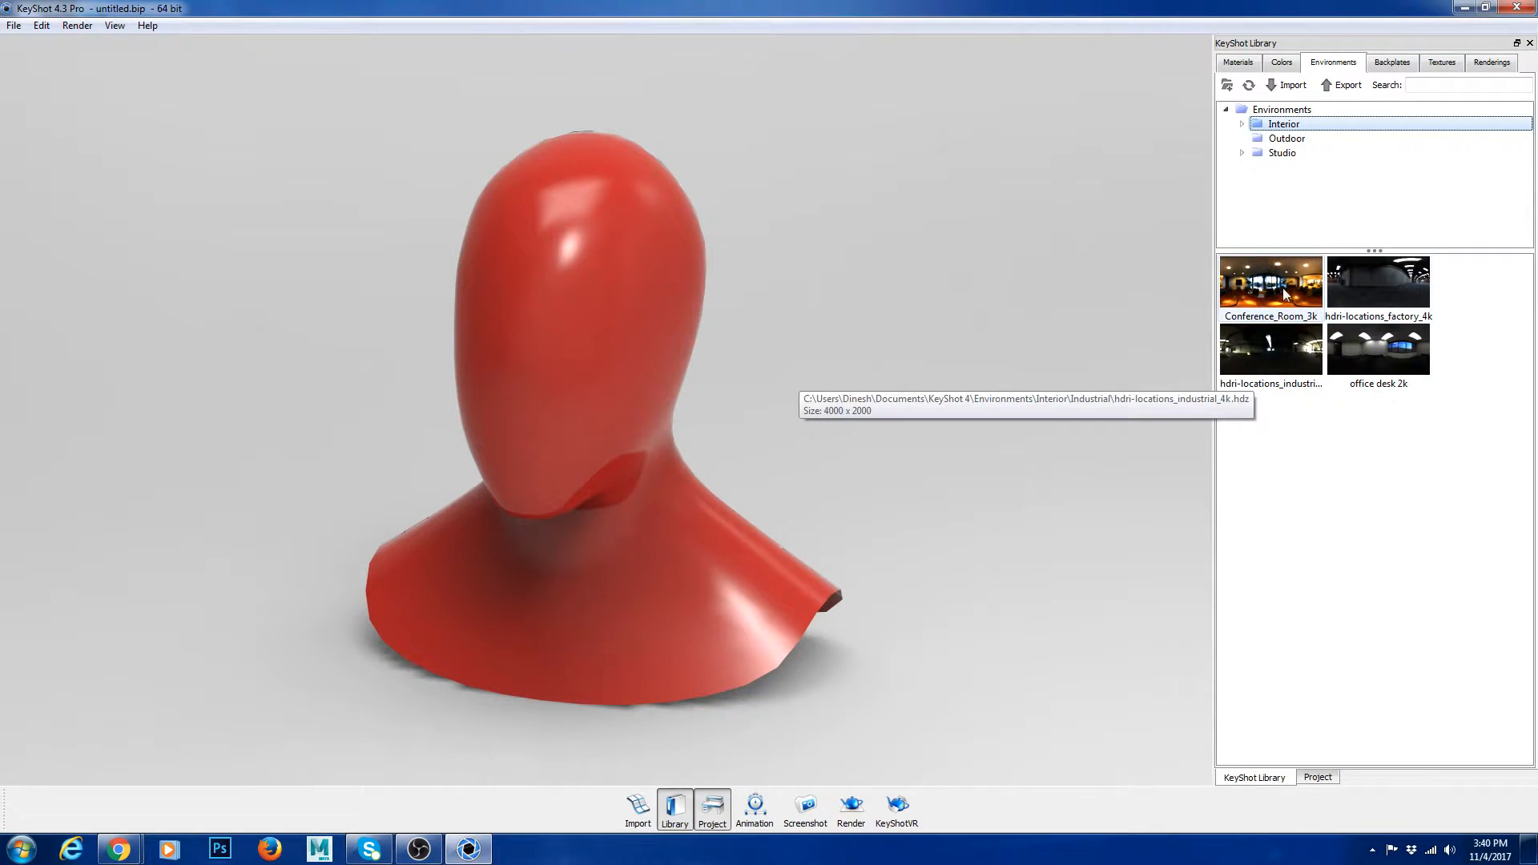
{"action": "left_click_drag", "start_coordinate": [1285, 294], "coordinate": [976, 279]}
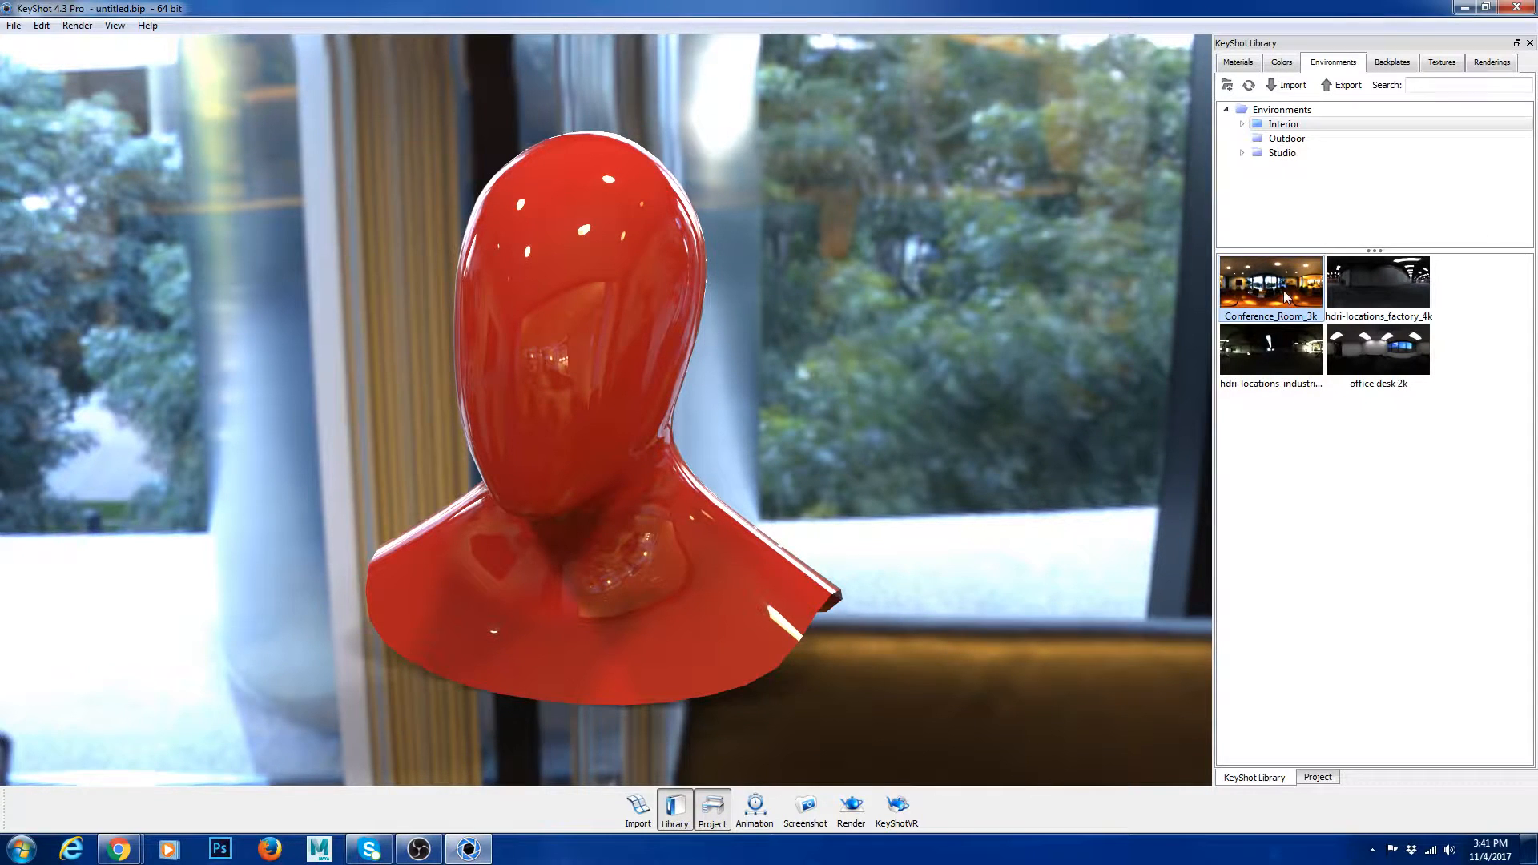
- Apply the hdri-locations_factory_4k environment and inspect its reflections on the model from the other side
{"action": "left_click_drag", "start_coordinate": [1336, 295], "coordinate": [883, 279]}
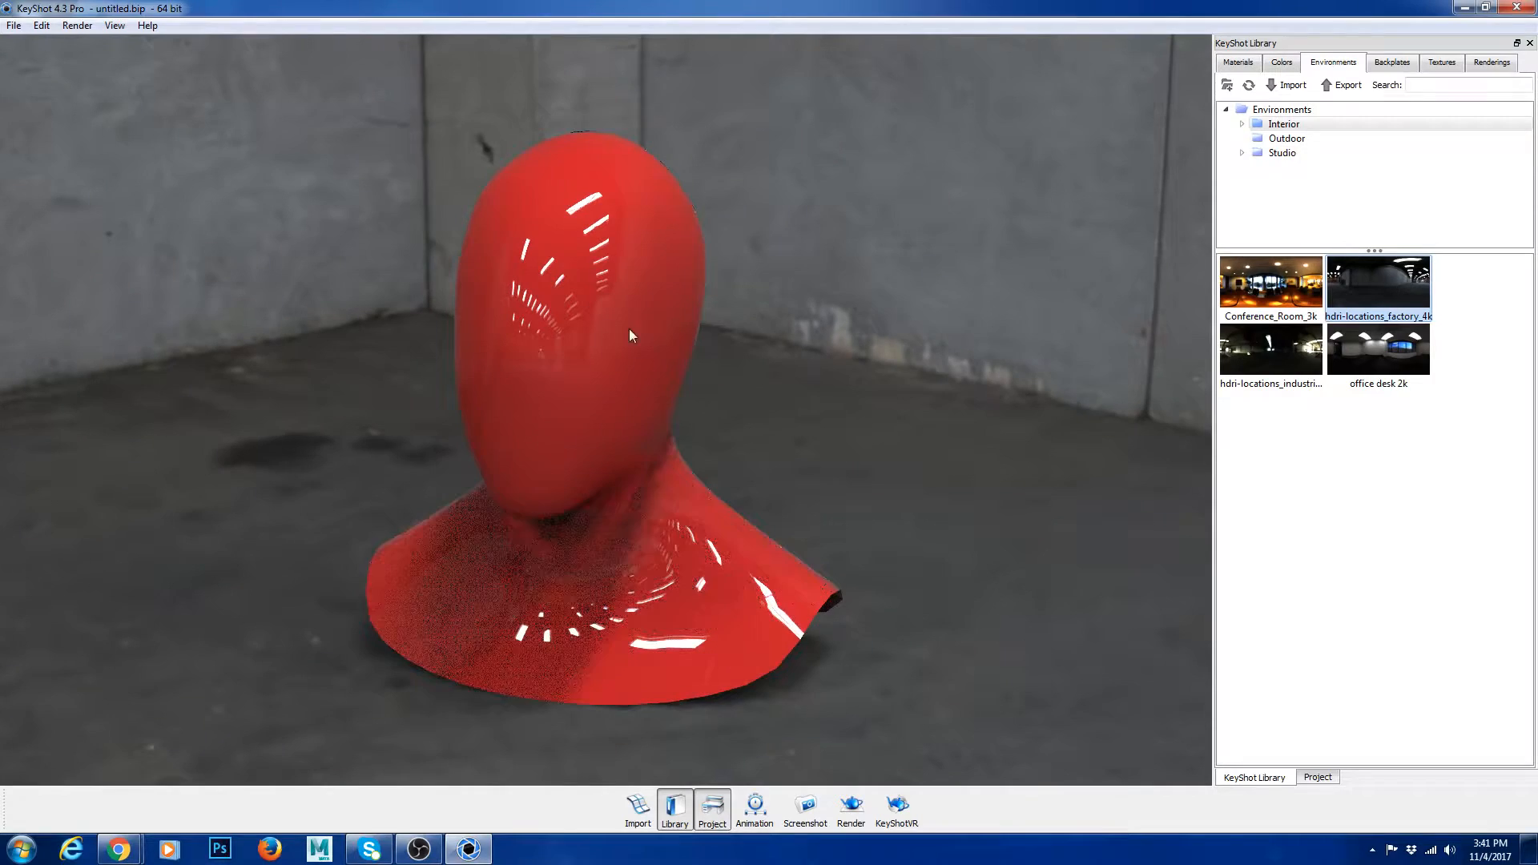
{"action": "left_click_drag", "start_coordinate": [298, 399], "coordinate": [702, 410]}
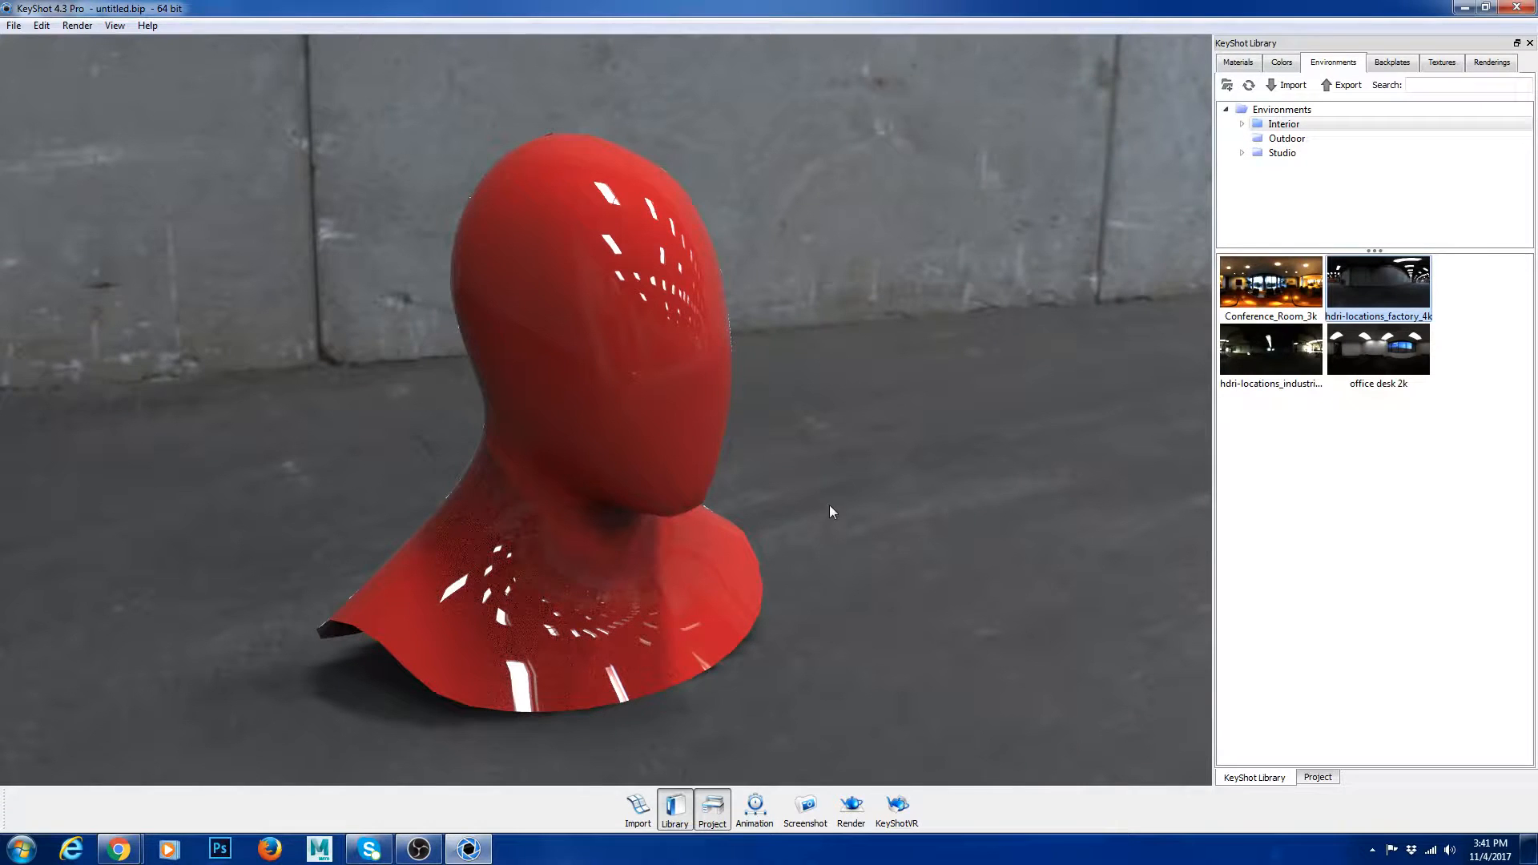
{"action": "left_click_drag", "start_coordinate": [868, 513], "coordinate": [845, 503]}
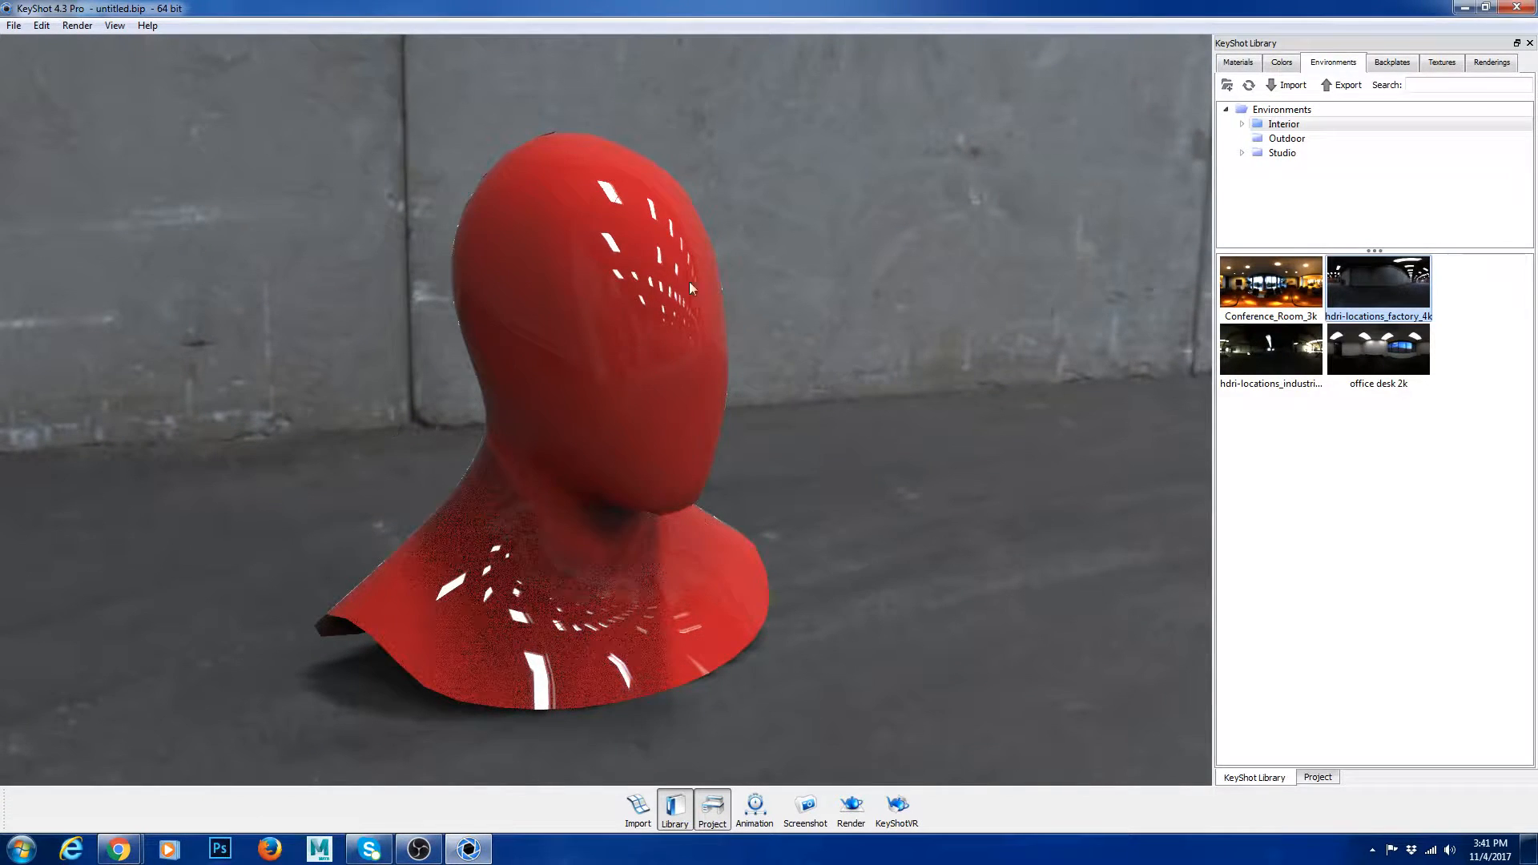
- Try the office desk 2k environment on the scene, followed by the industrial interior environment
{"action": "left_click_drag", "start_coordinate": [1380, 352], "coordinate": [945, 366]}
{"action": "left_click_drag", "start_coordinate": [1271, 350], "coordinate": [766, 501]}
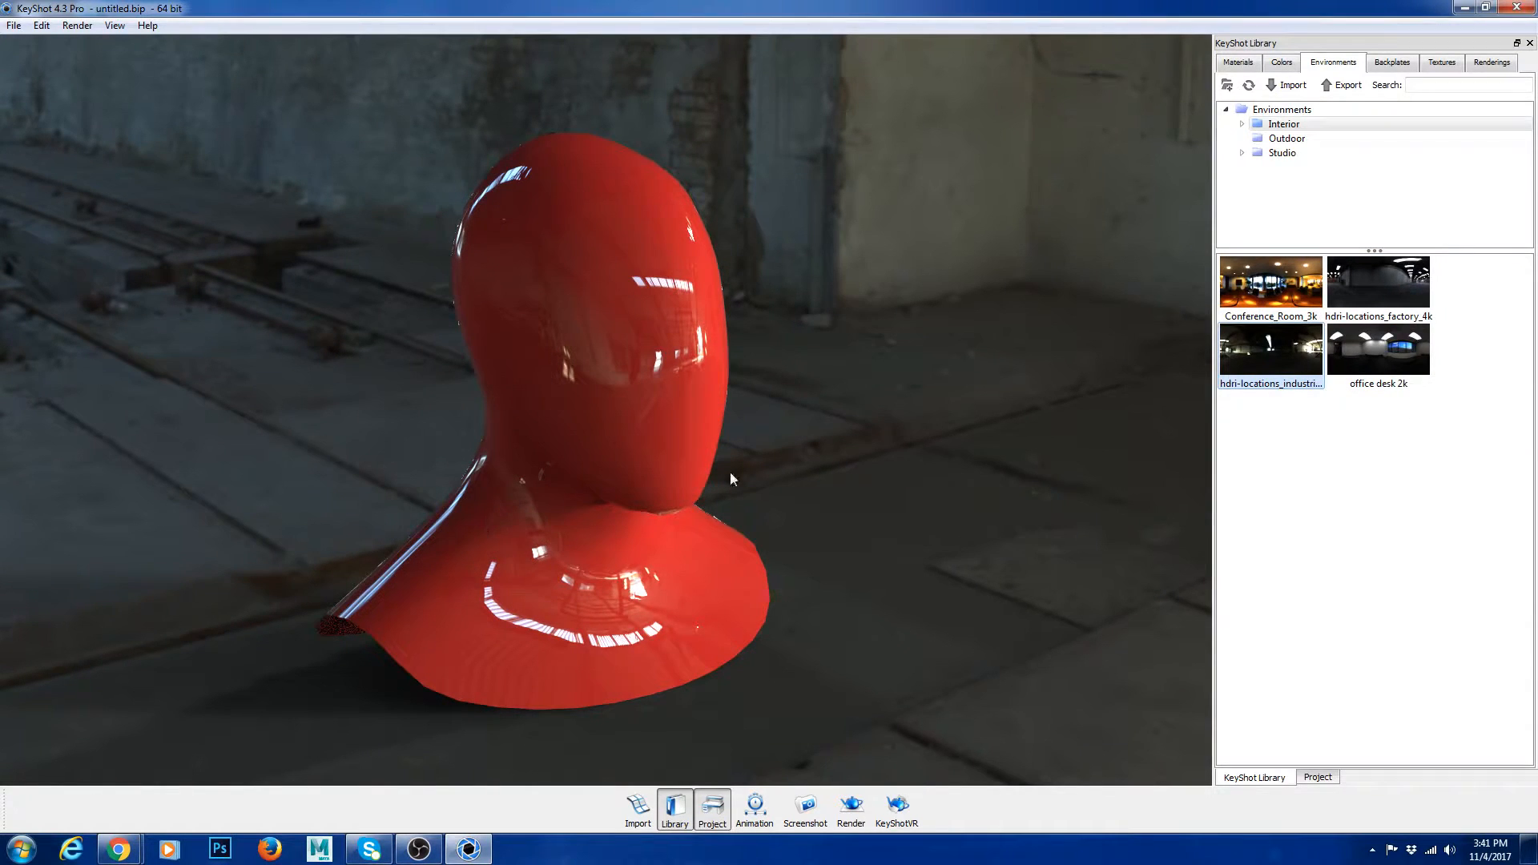
{"action": "left_click_drag", "start_coordinate": [822, 459], "coordinate": [838, 439]}
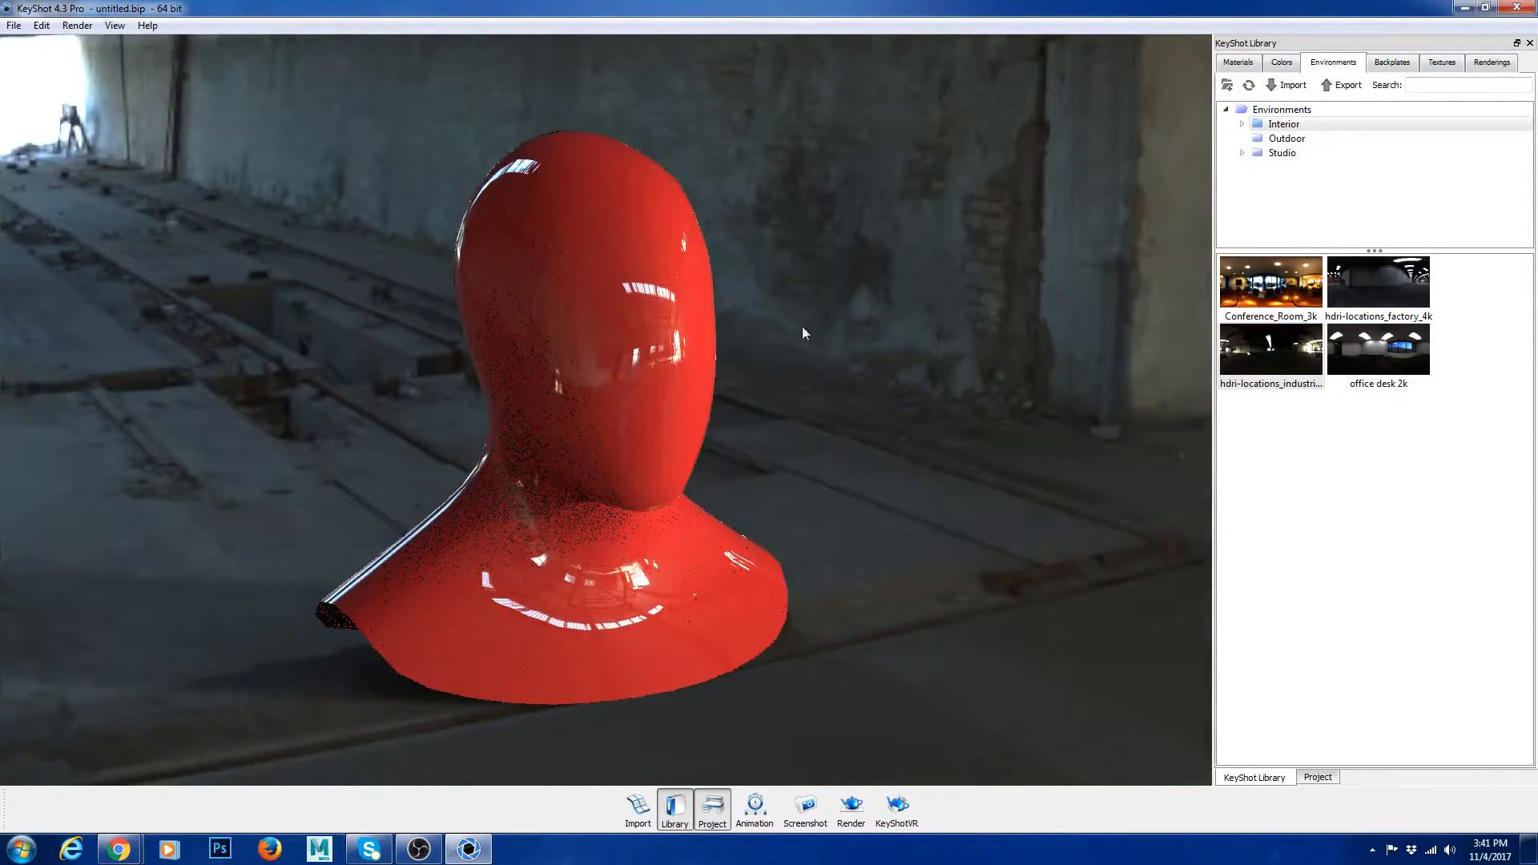
- Try the three outdoor environments on the scene one after another, ending with hdri-locations_urban_4k
{"action": "left_click", "coordinate": [1286, 138]}
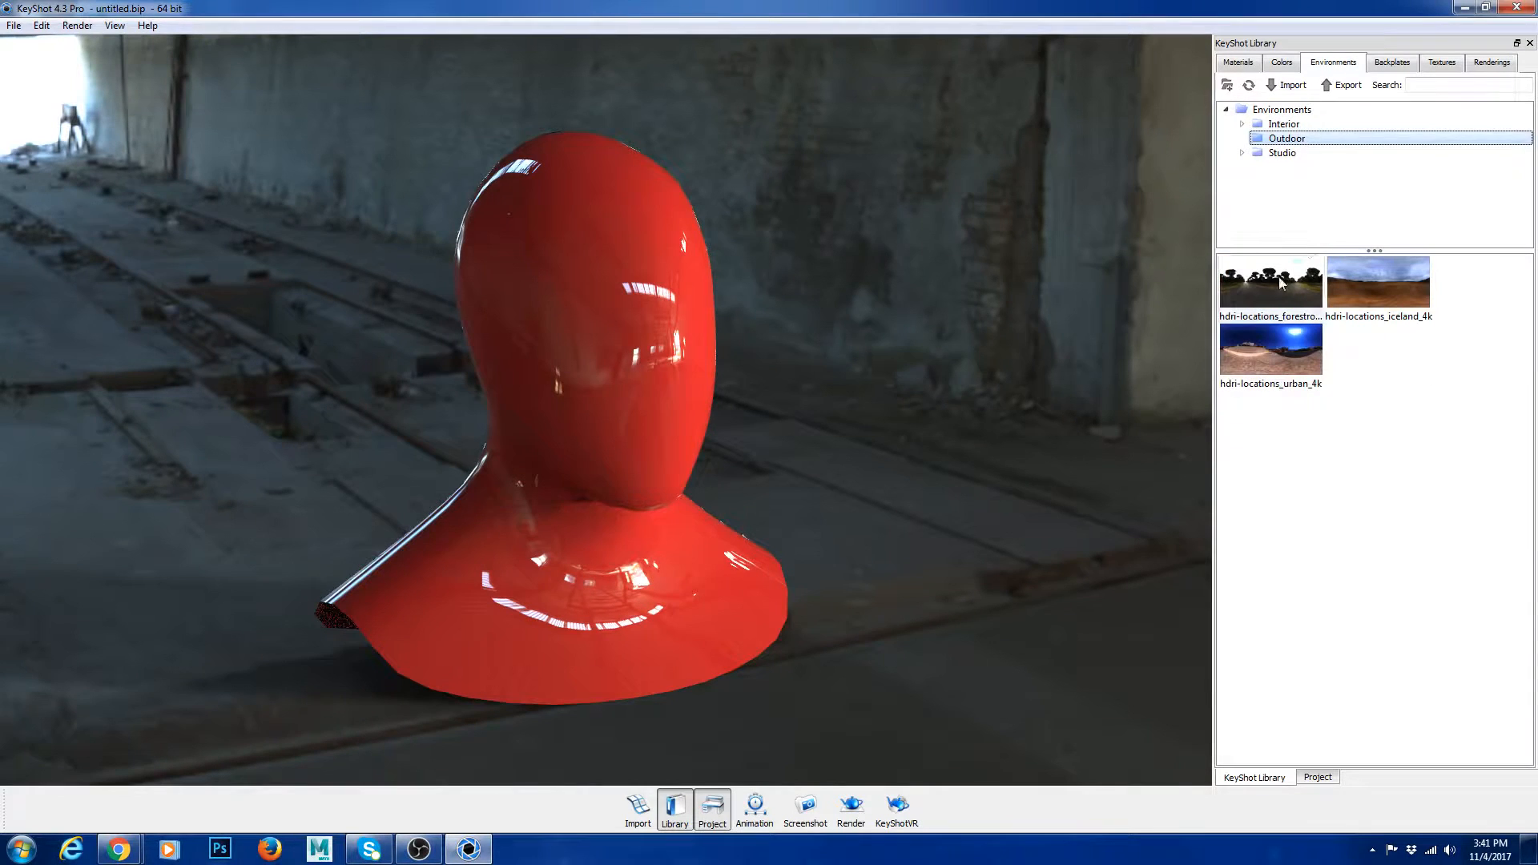
{"action": "left_click_drag", "start_coordinate": [1271, 282], "coordinate": [883, 243]}
{"action": "left_click_drag", "start_coordinate": [1377, 282], "coordinate": [773, 306]}
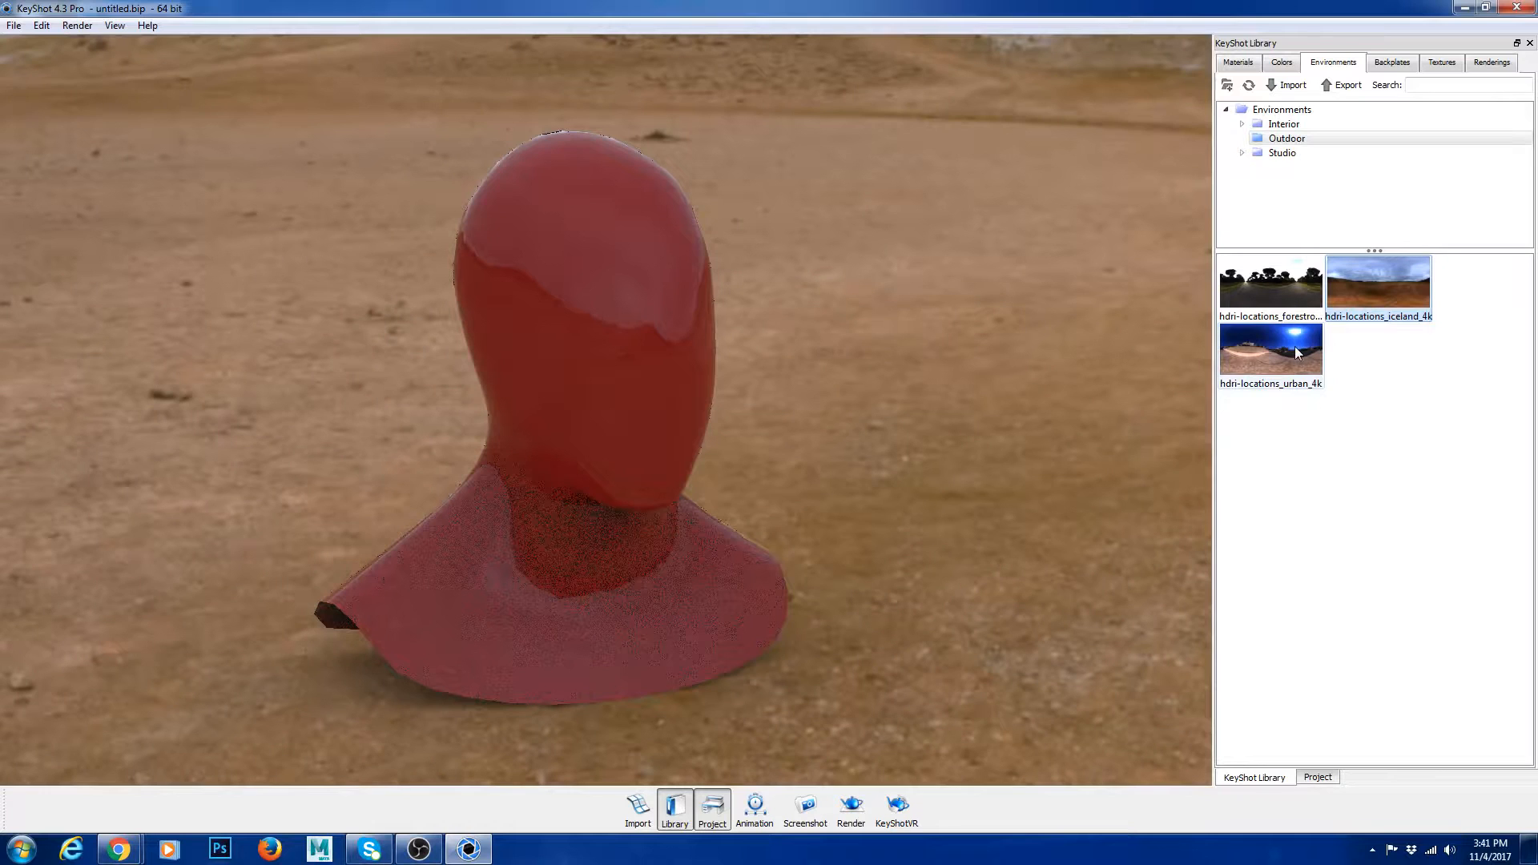
{"action": "left_click_drag", "start_coordinate": [1298, 352], "coordinate": [964, 310]}
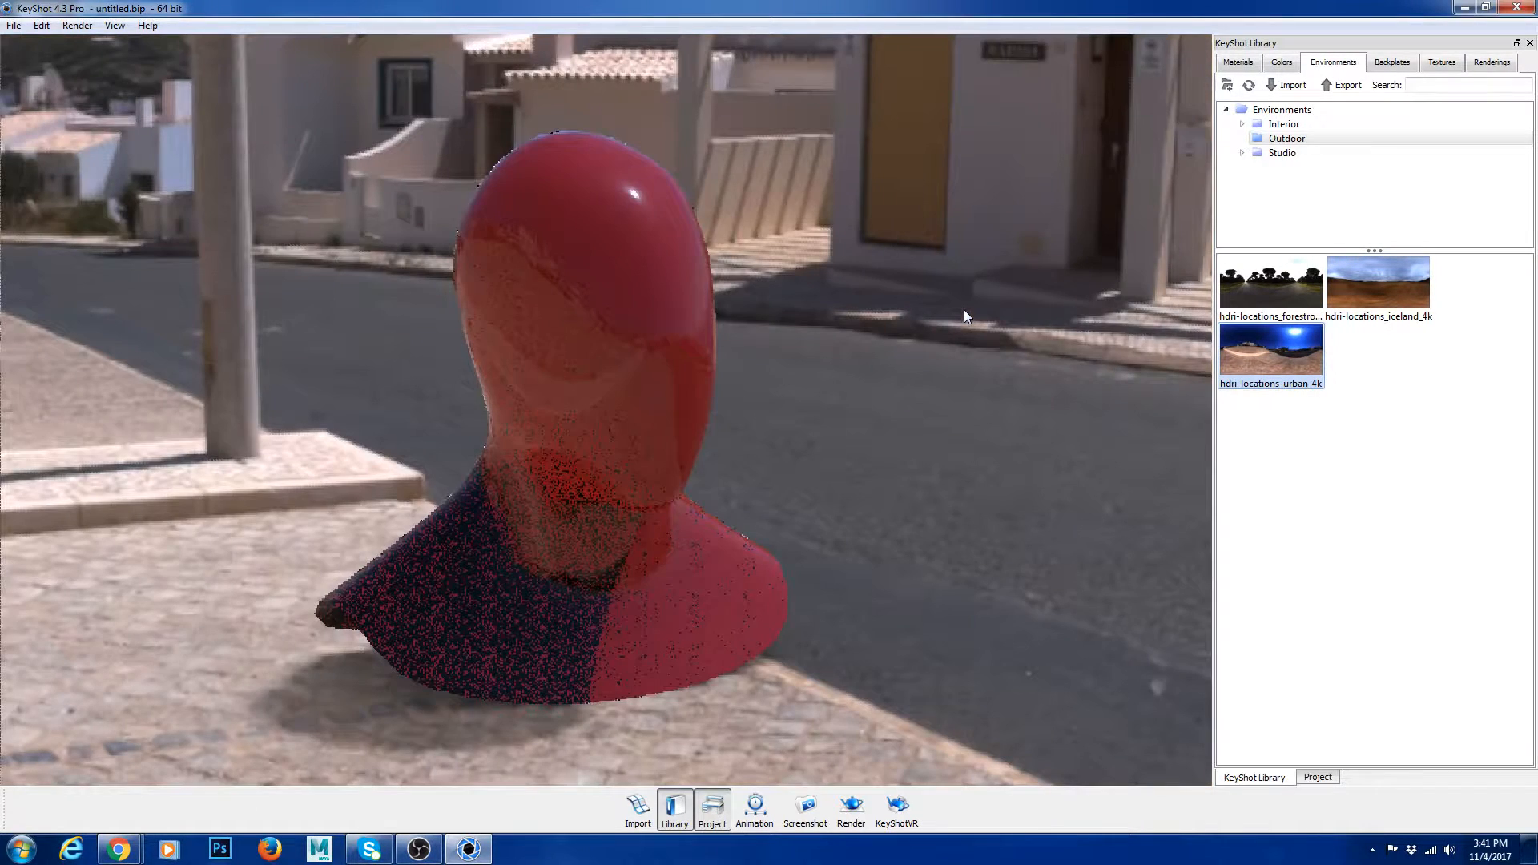
- Try the 3 Panels Tilted 2k studio environment, and apply 3 Point Soft Medium 2k in its place
{"action": "left_click", "coordinate": [1284, 153]}
{"action": "left_click_drag", "start_coordinate": [1274, 355], "coordinate": [958, 339]}
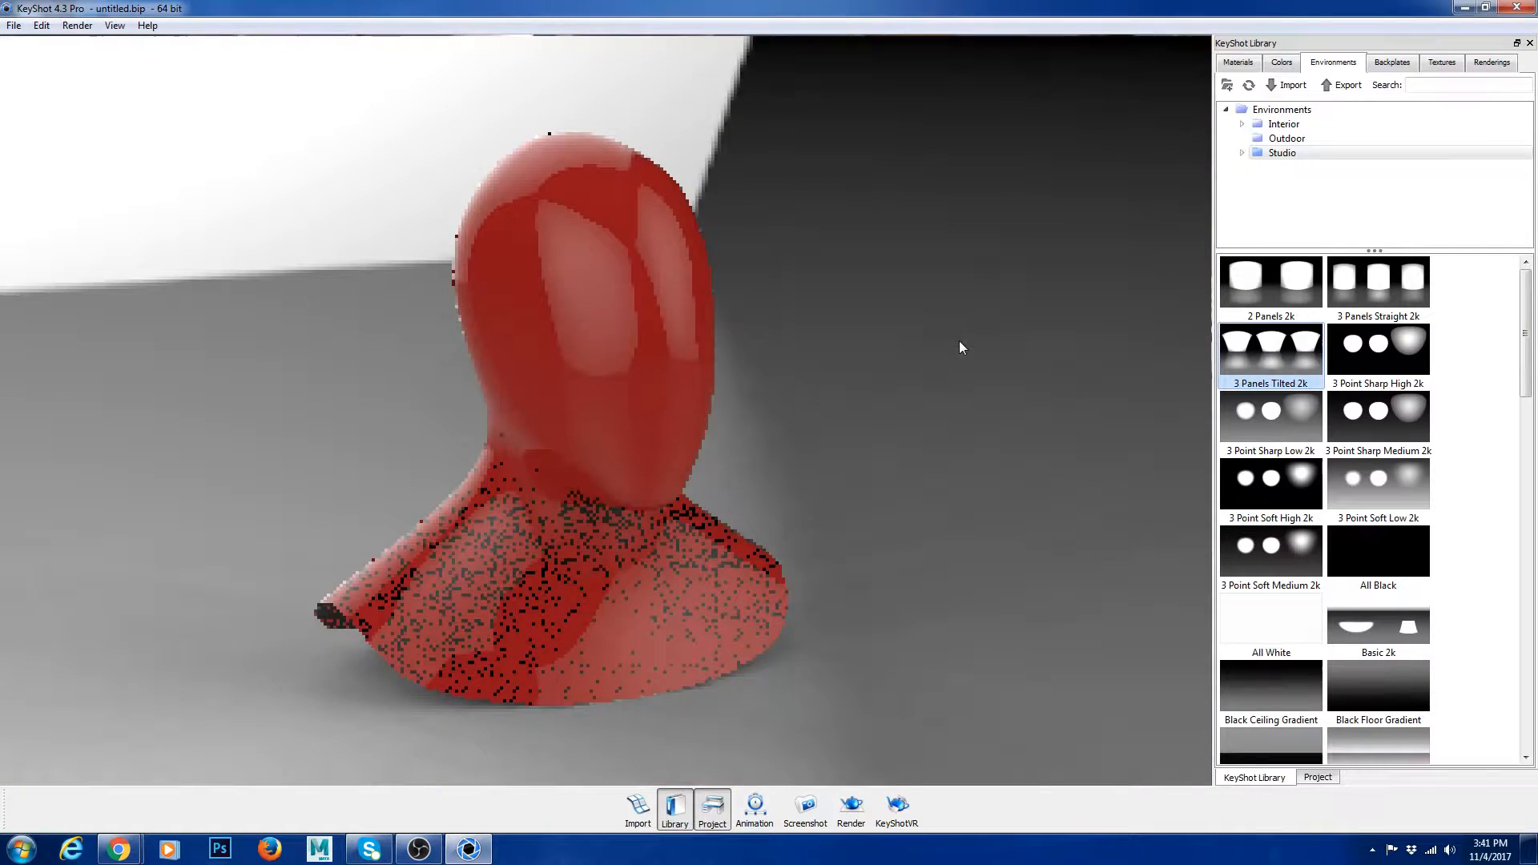
{"action": "left_click_drag", "start_coordinate": [1271, 552], "coordinate": [904, 400]}
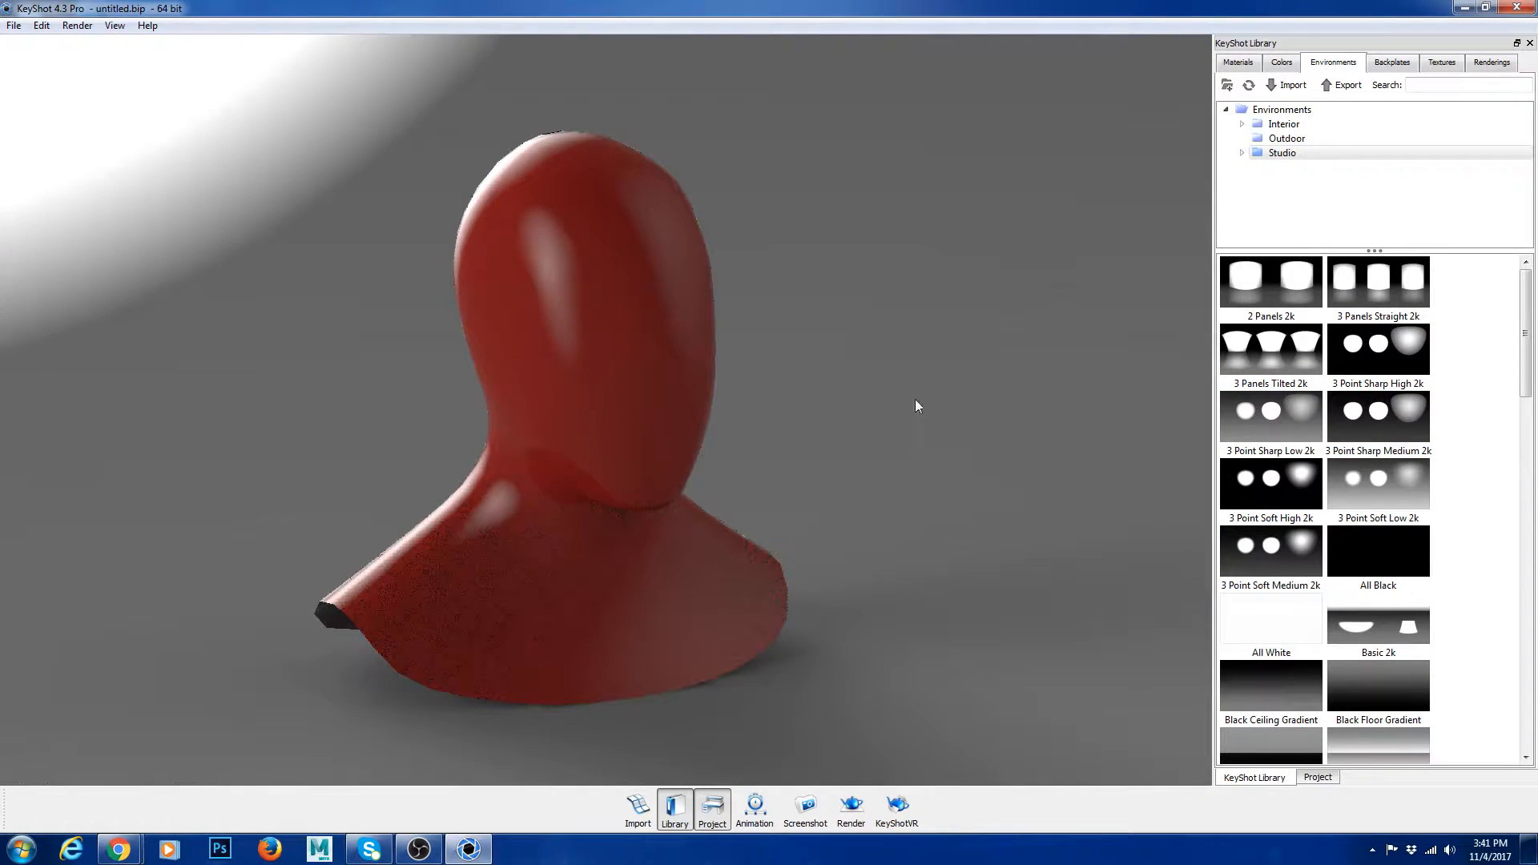
{"action": "left_click_drag", "start_coordinate": [804, 449], "coordinate": [648, 474]}
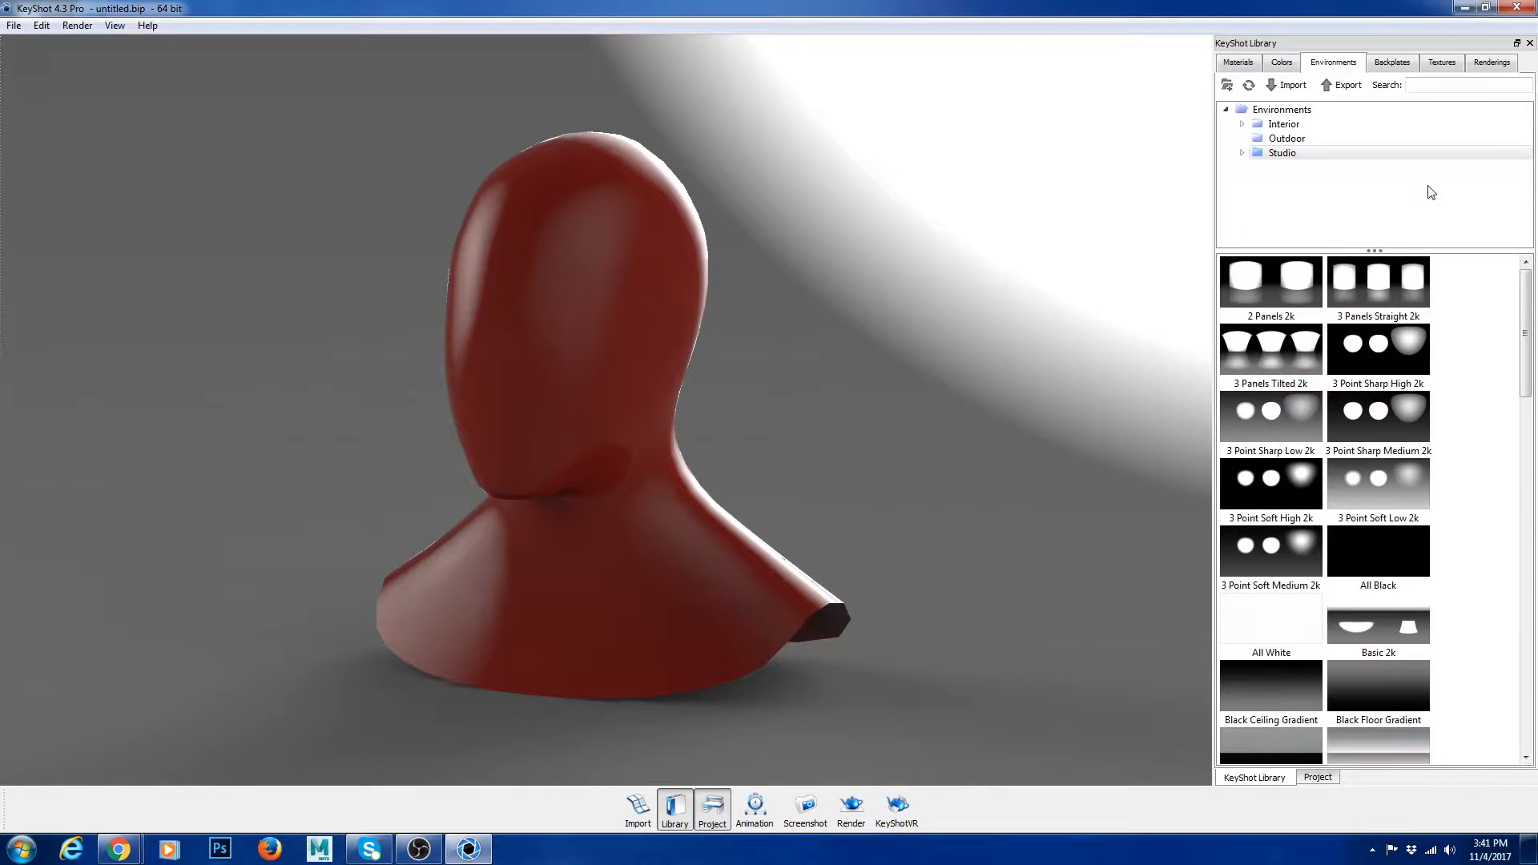
- Preview the Black backplate image from the library, close it and return to the environments library
{"action": "left_click", "coordinate": [1413, 68]}
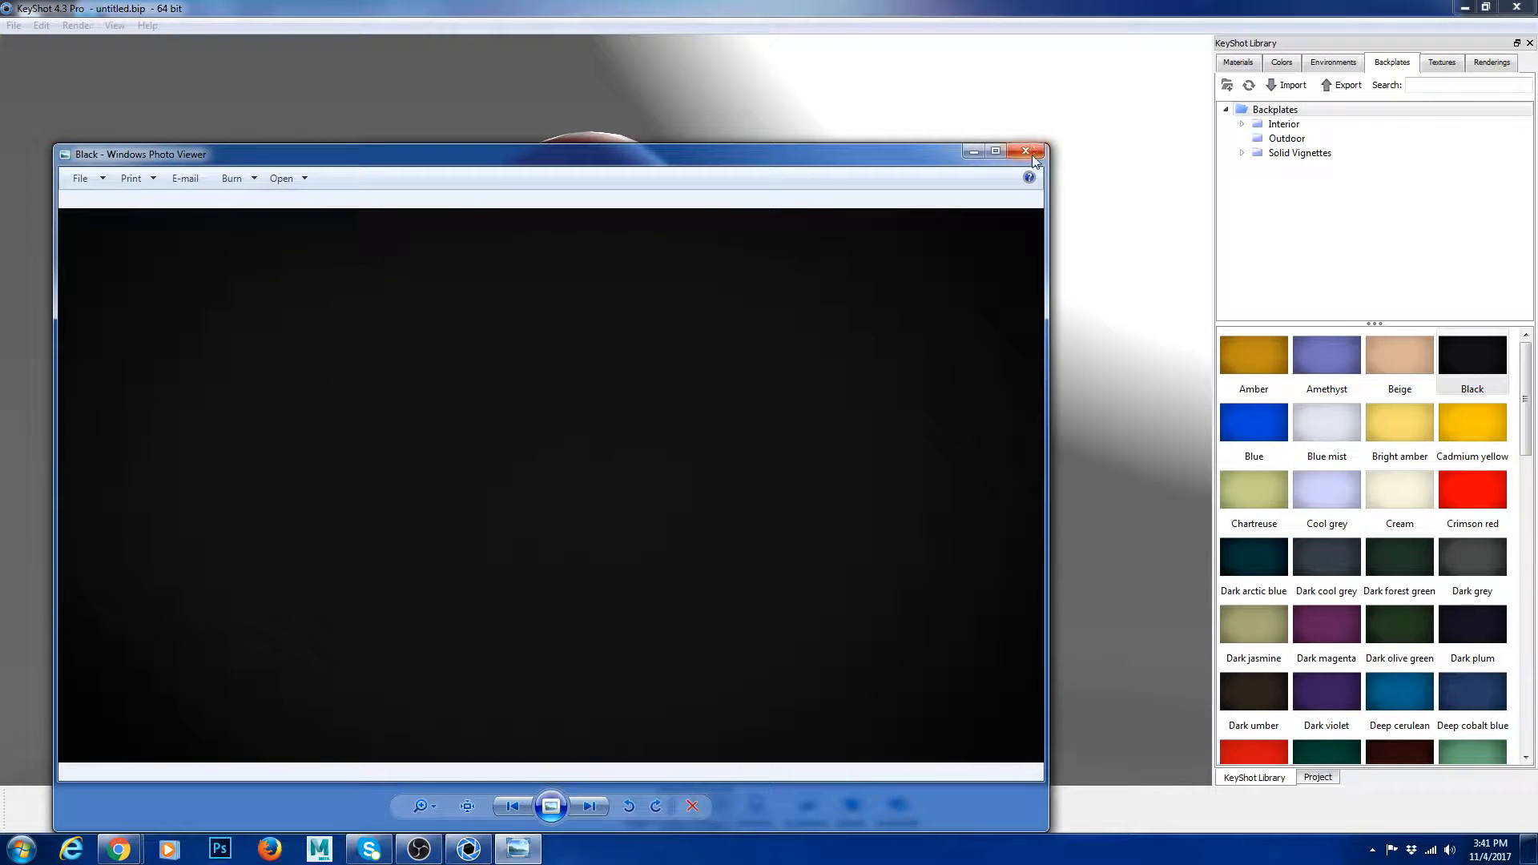
{"action": "left_click", "coordinate": [1025, 150]}
{"action": "left_click", "coordinate": [1333, 62]}
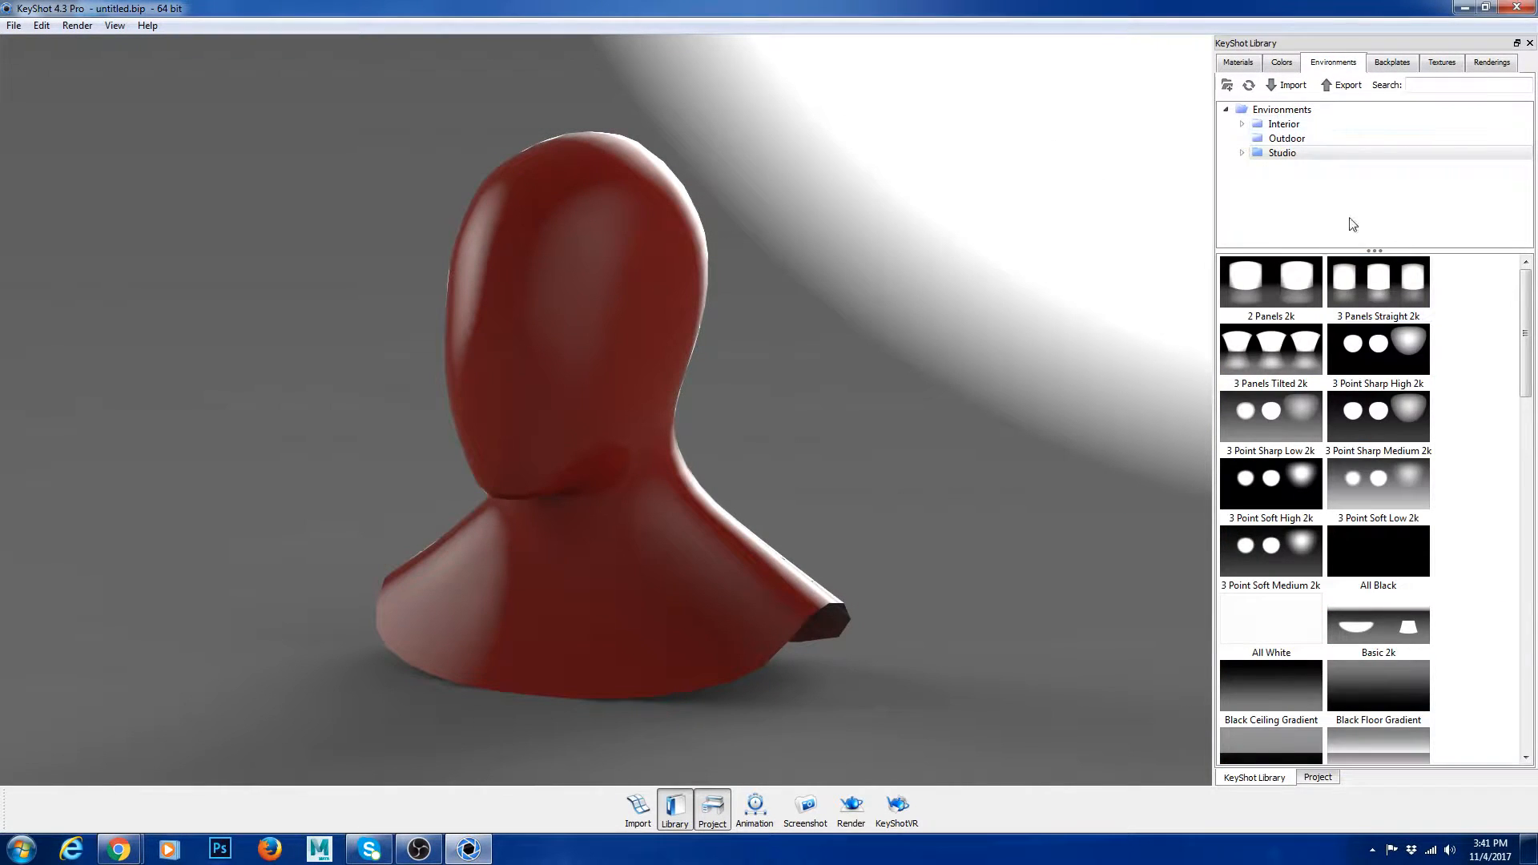
- Set the scene background in the project's environment settings to Color instead of Lighting Environment
{"action": "left_click", "coordinate": [1323, 779]}
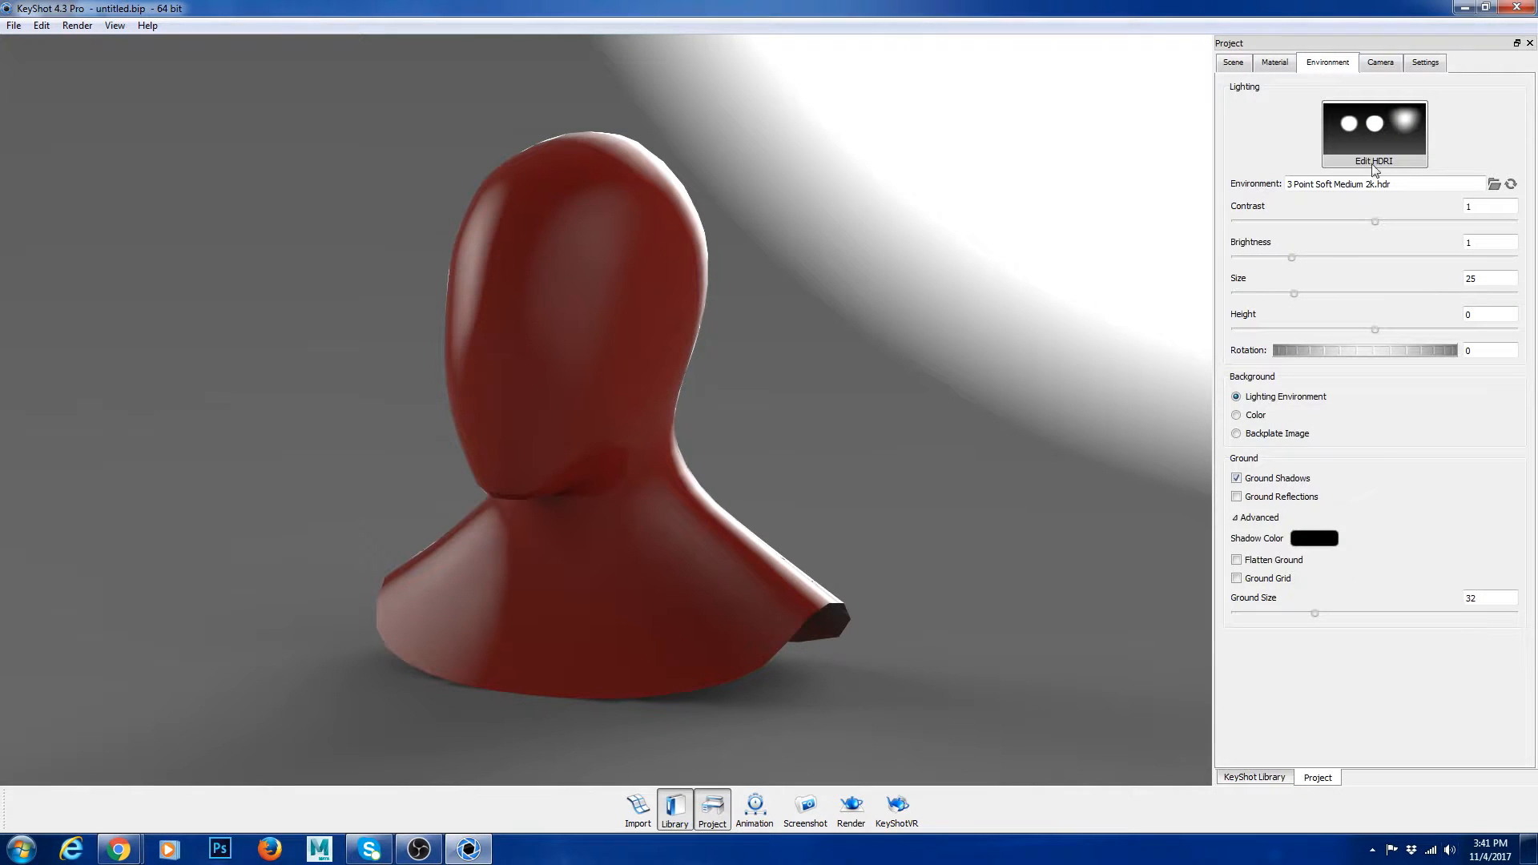
{"action": "mouse_move", "coordinate": [1344, 114]}
{"action": "left_click", "coordinate": [1236, 416]}
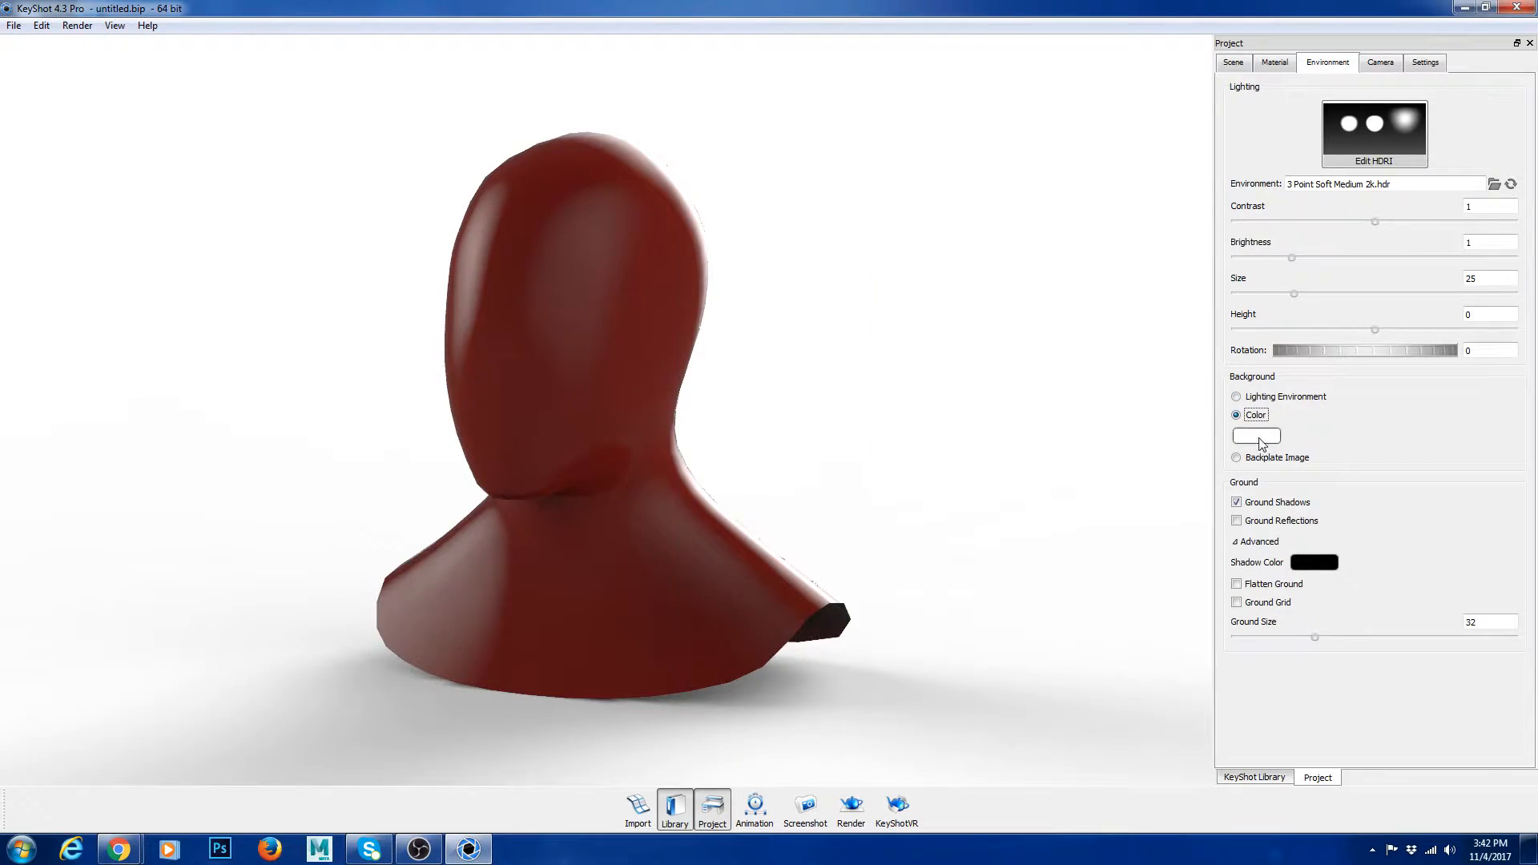
- Try black as the background colour with other hues in the colour picker, and discard the change
{"action": "left_click", "coordinate": [1256, 436]}
{"action": "left_click_drag", "start_coordinate": [744, 332], "coordinate": [655, 338]}
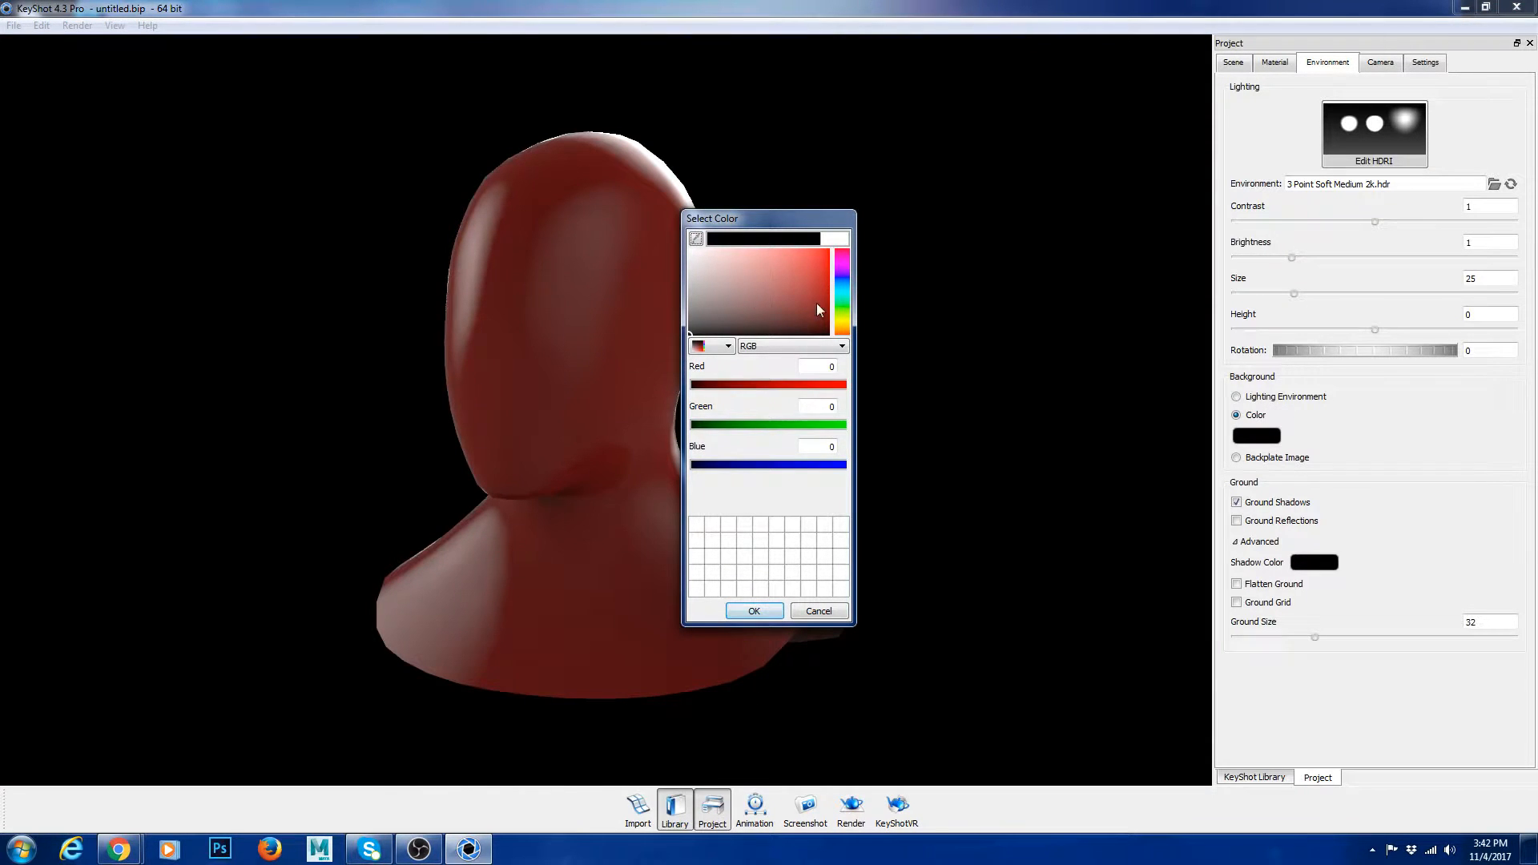
{"action": "left_click_drag", "start_coordinate": [805, 286], "coordinate": [815, 349]}
{"action": "left_click", "coordinate": [842, 307]}
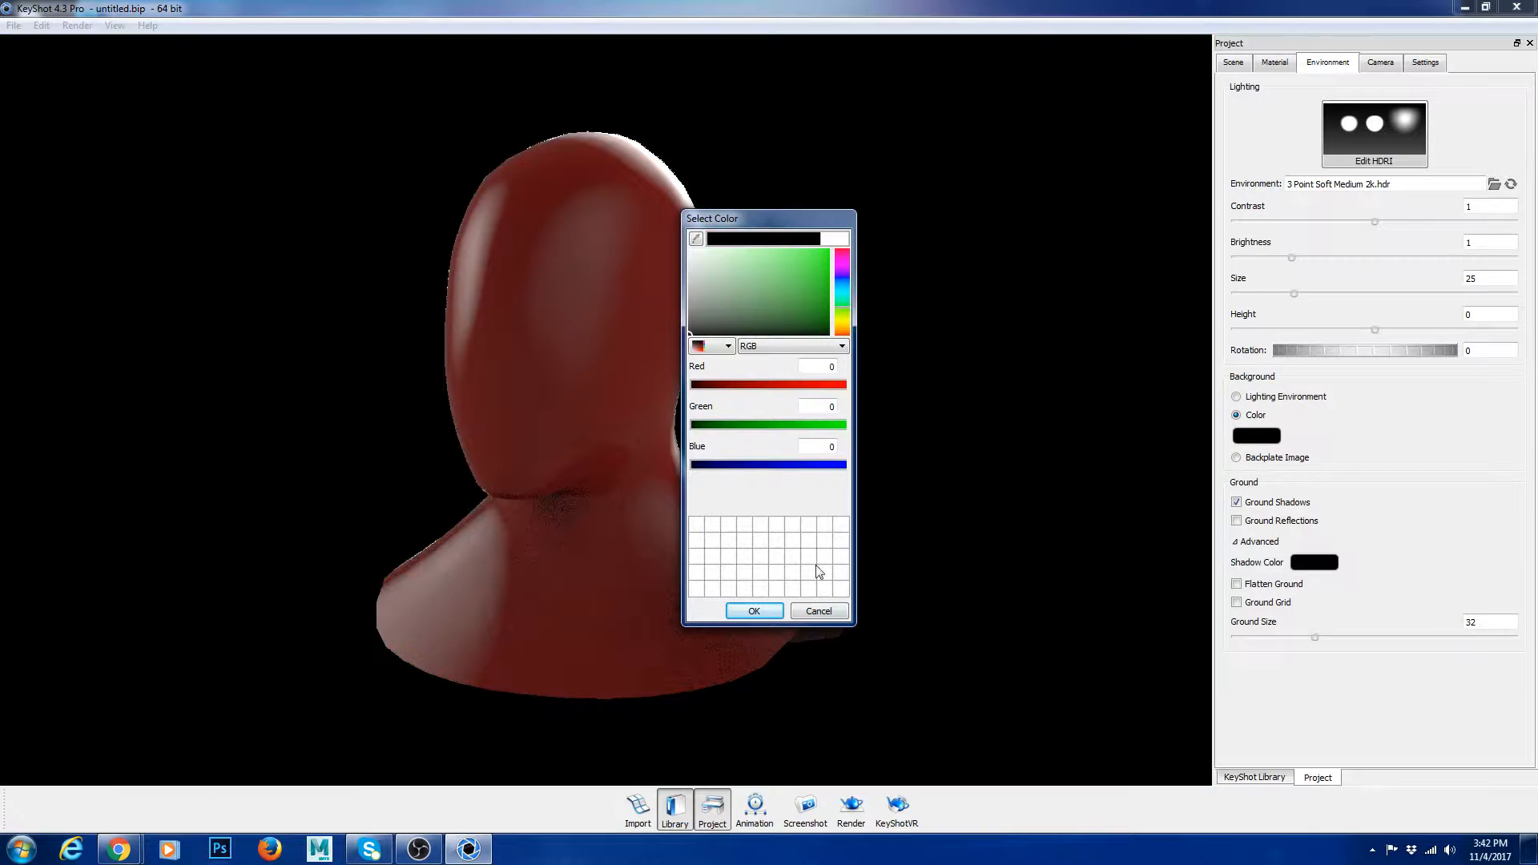
{"action": "left_click", "coordinate": [818, 611]}
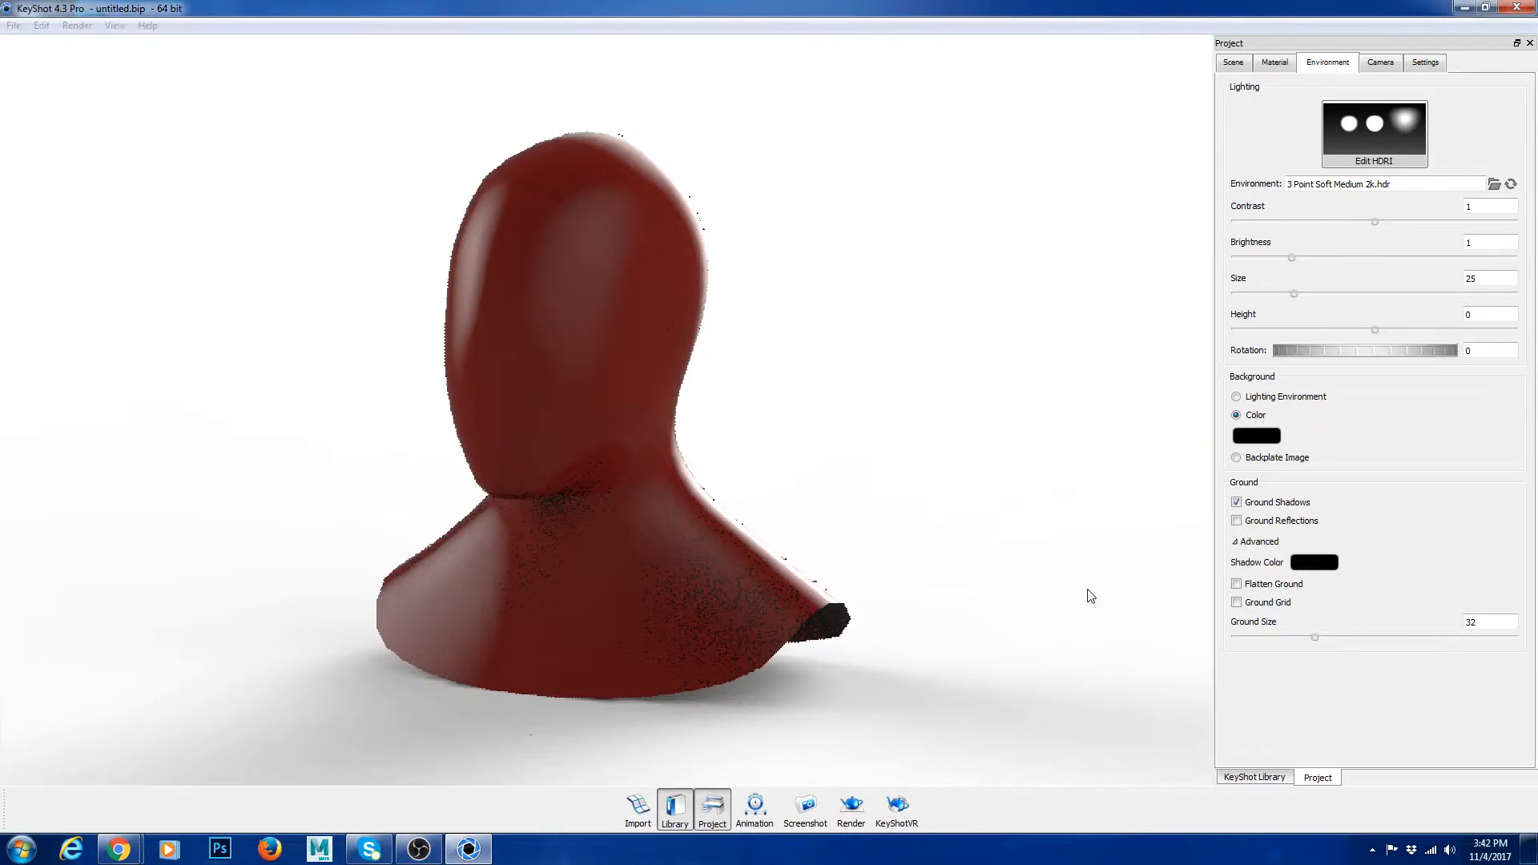
{"action": "left_click", "coordinate": [1236, 457]}
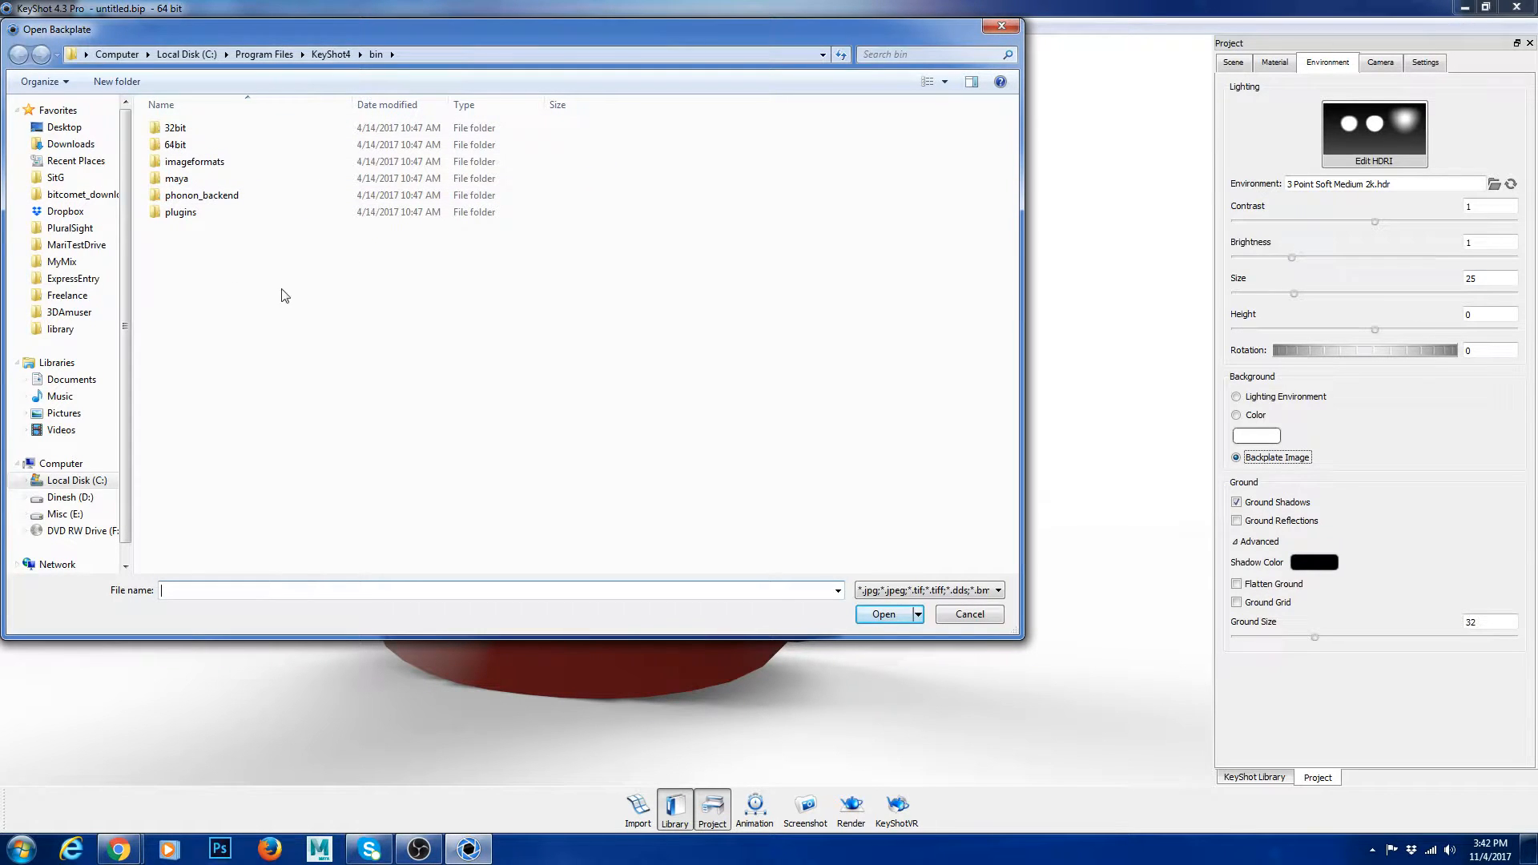
{"action": "double_click", "coordinate": [191, 147]}
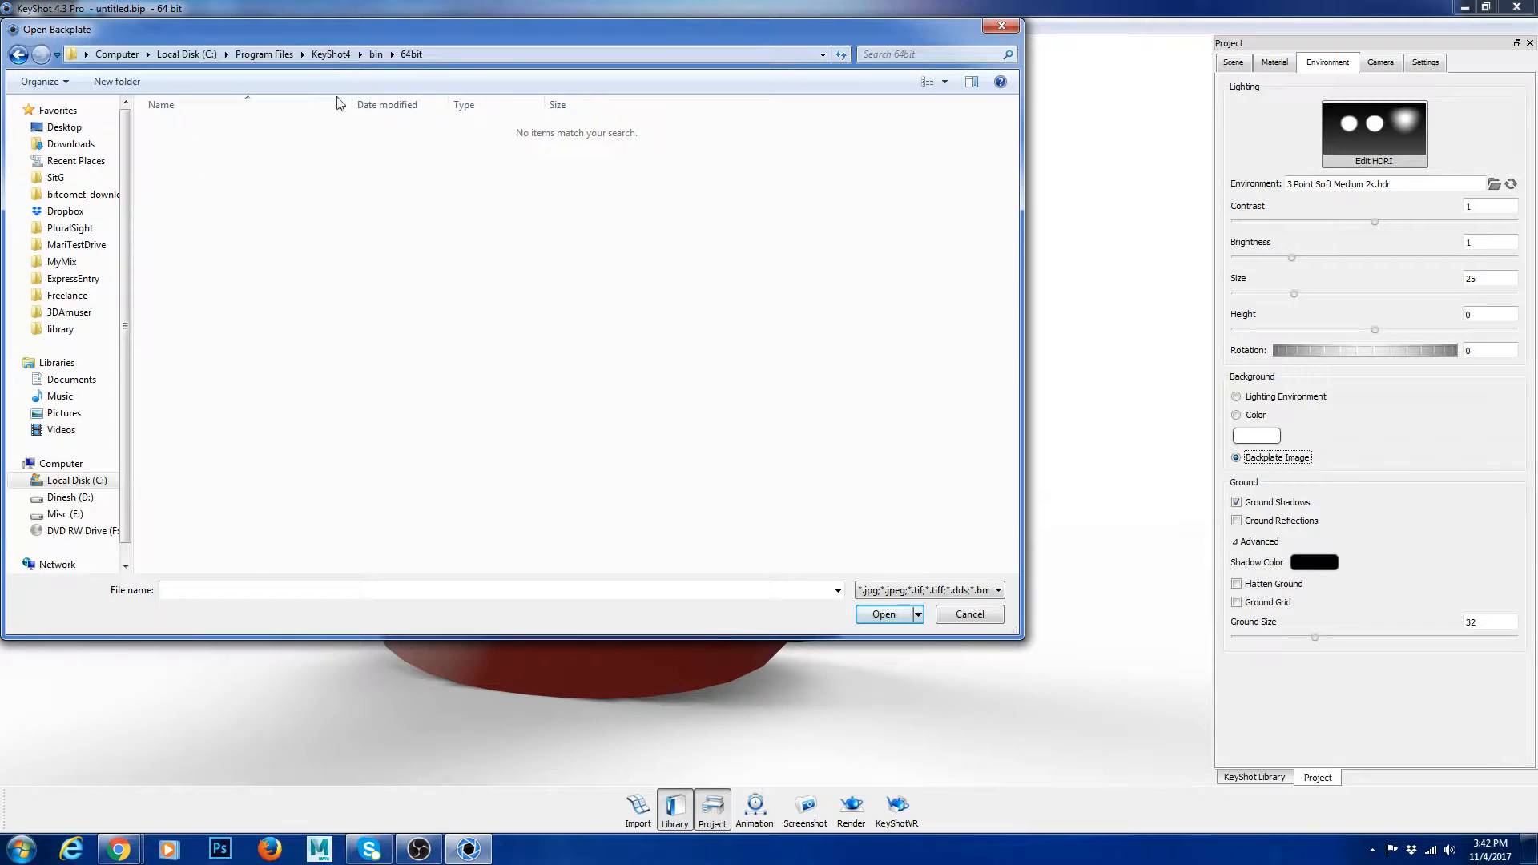
{"action": "left_click", "coordinate": [331, 54]}
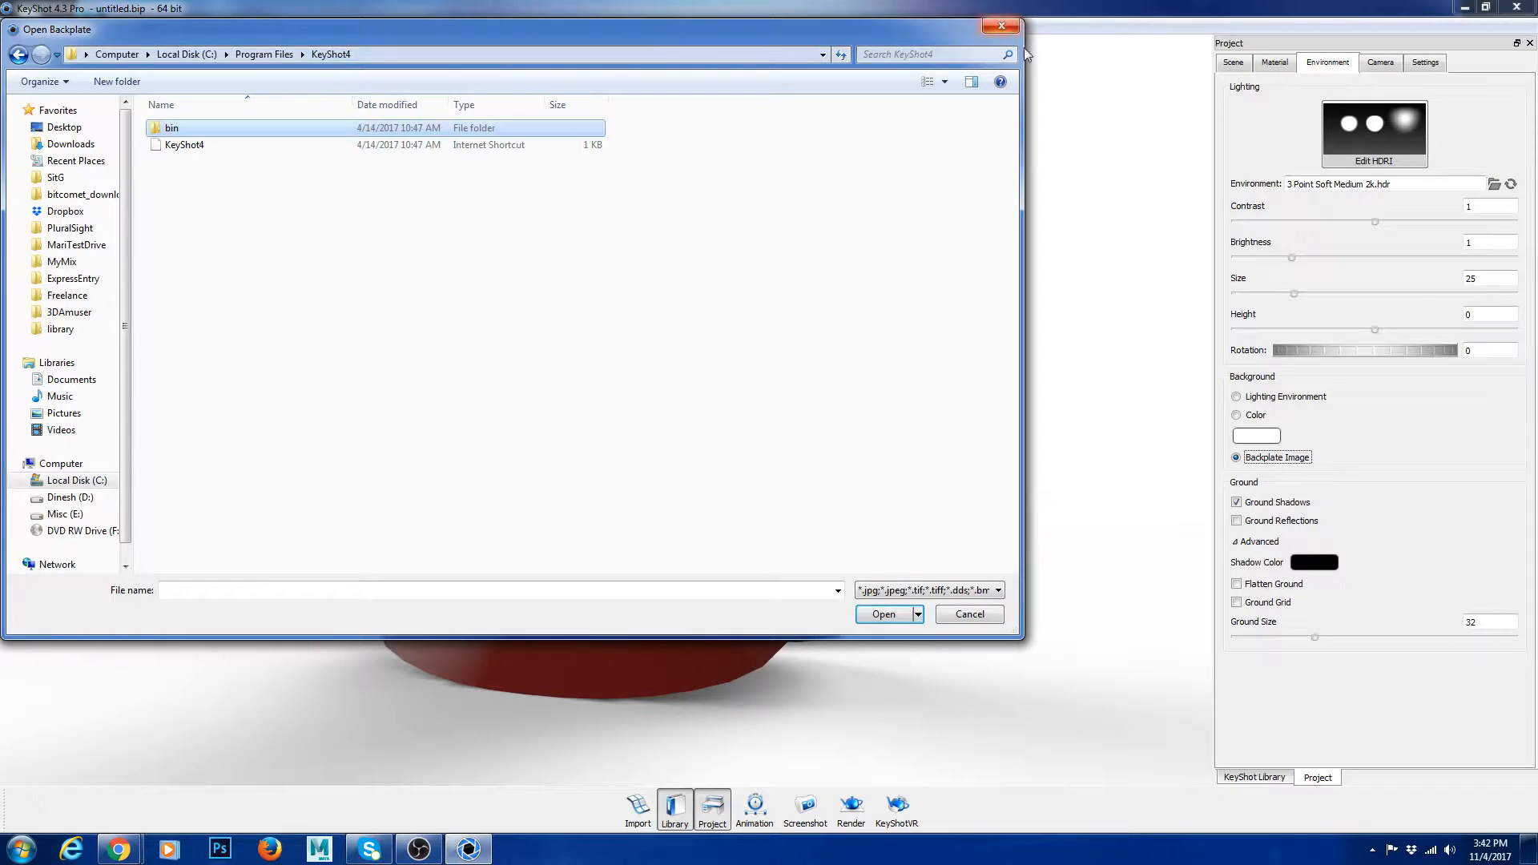
{"action": "left_click", "coordinate": [1002, 26]}
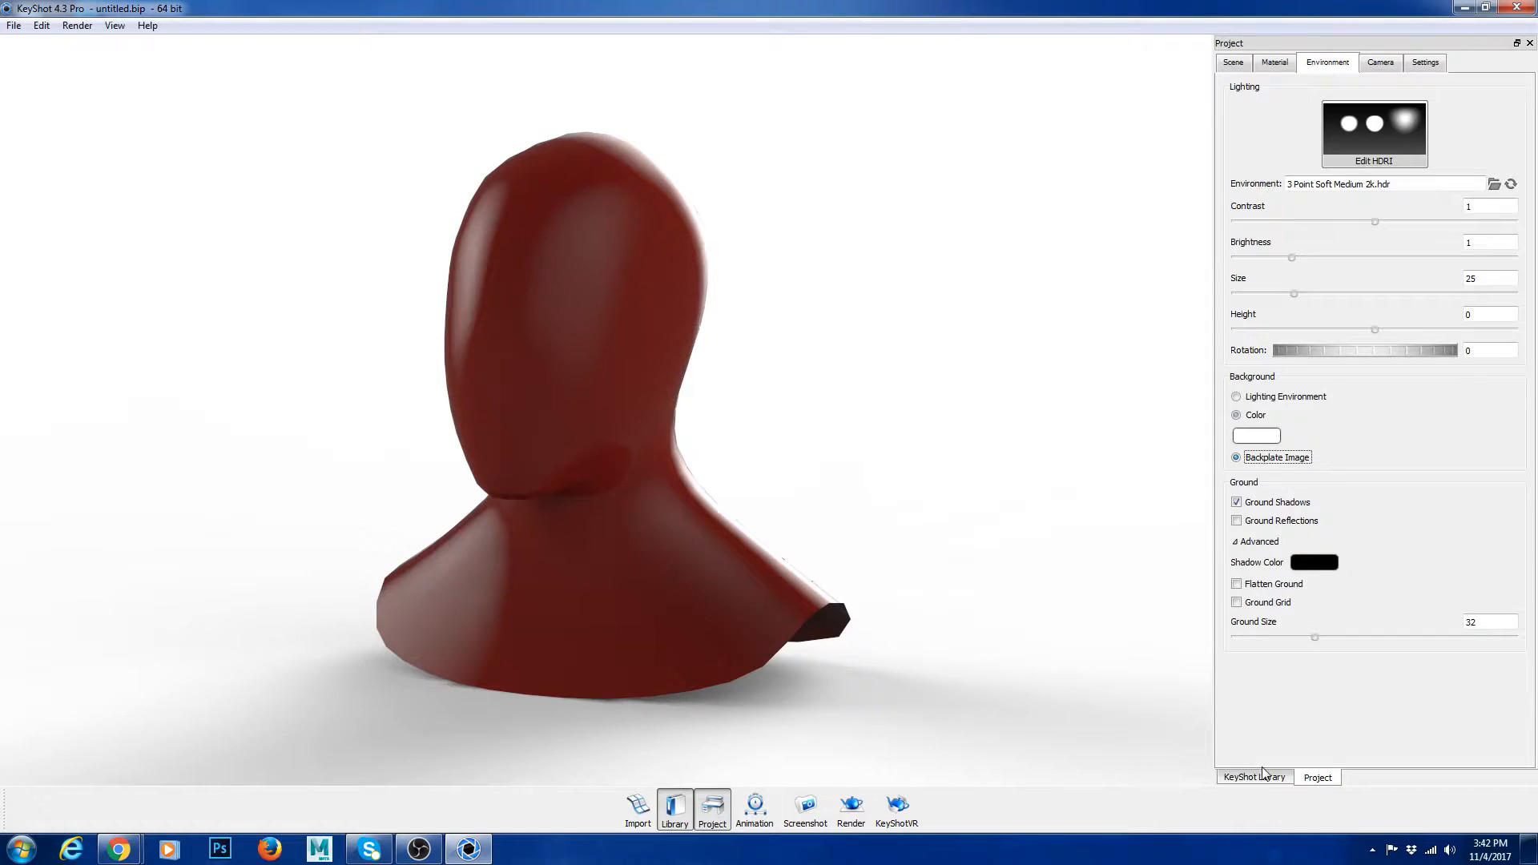
- Preview the Dark magenta backplate from the library and open the folder where its image file is stored
{"action": "left_click", "coordinate": [1263, 775]}
{"action": "left_click", "coordinate": [1390, 63]}
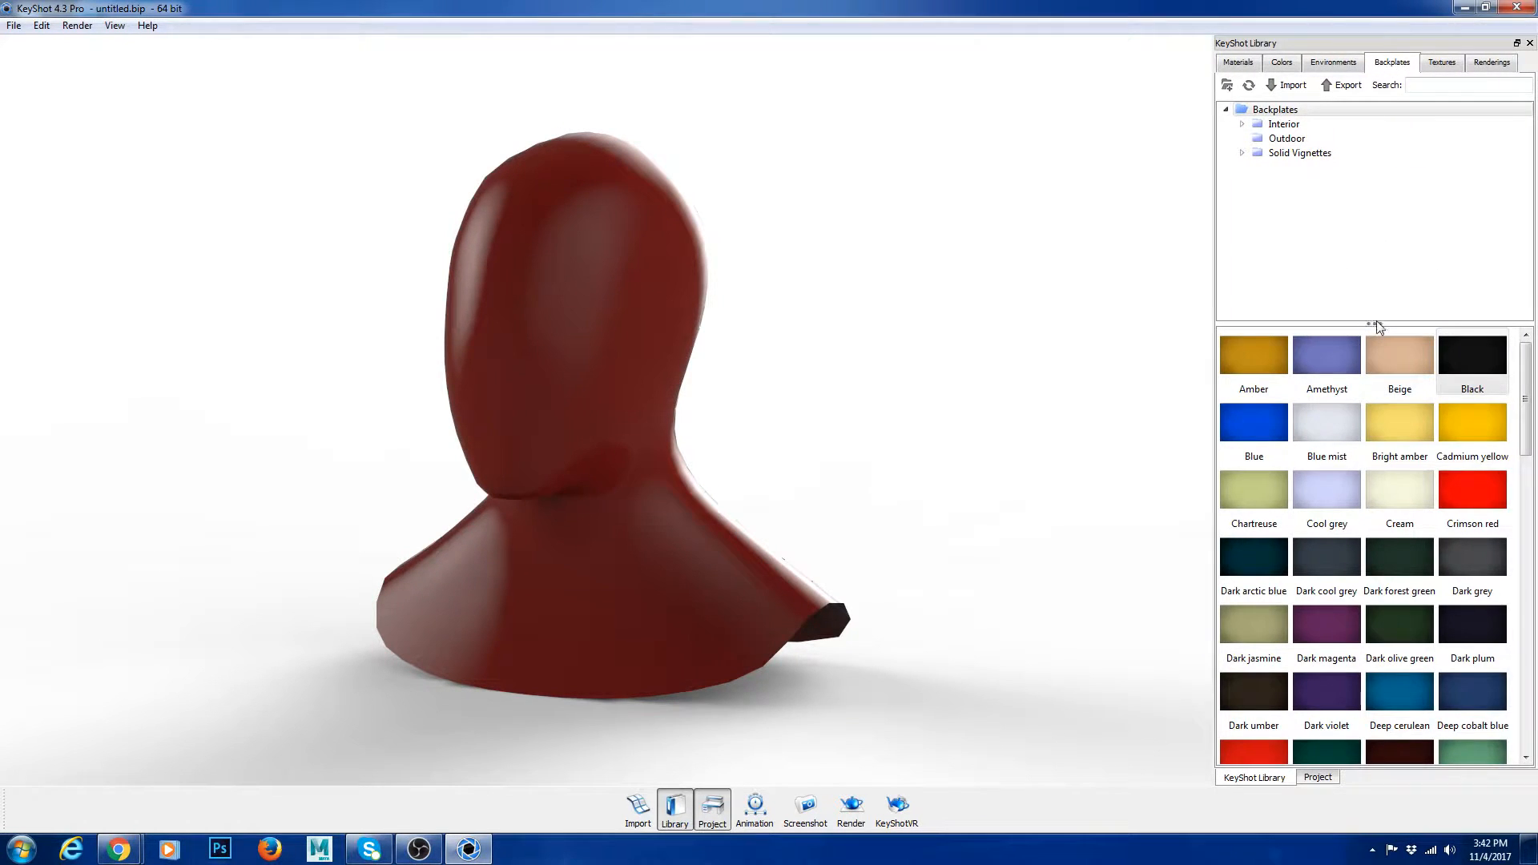
{"action": "left_click_drag", "start_coordinate": [1377, 325], "coordinate": [1375, 160]}
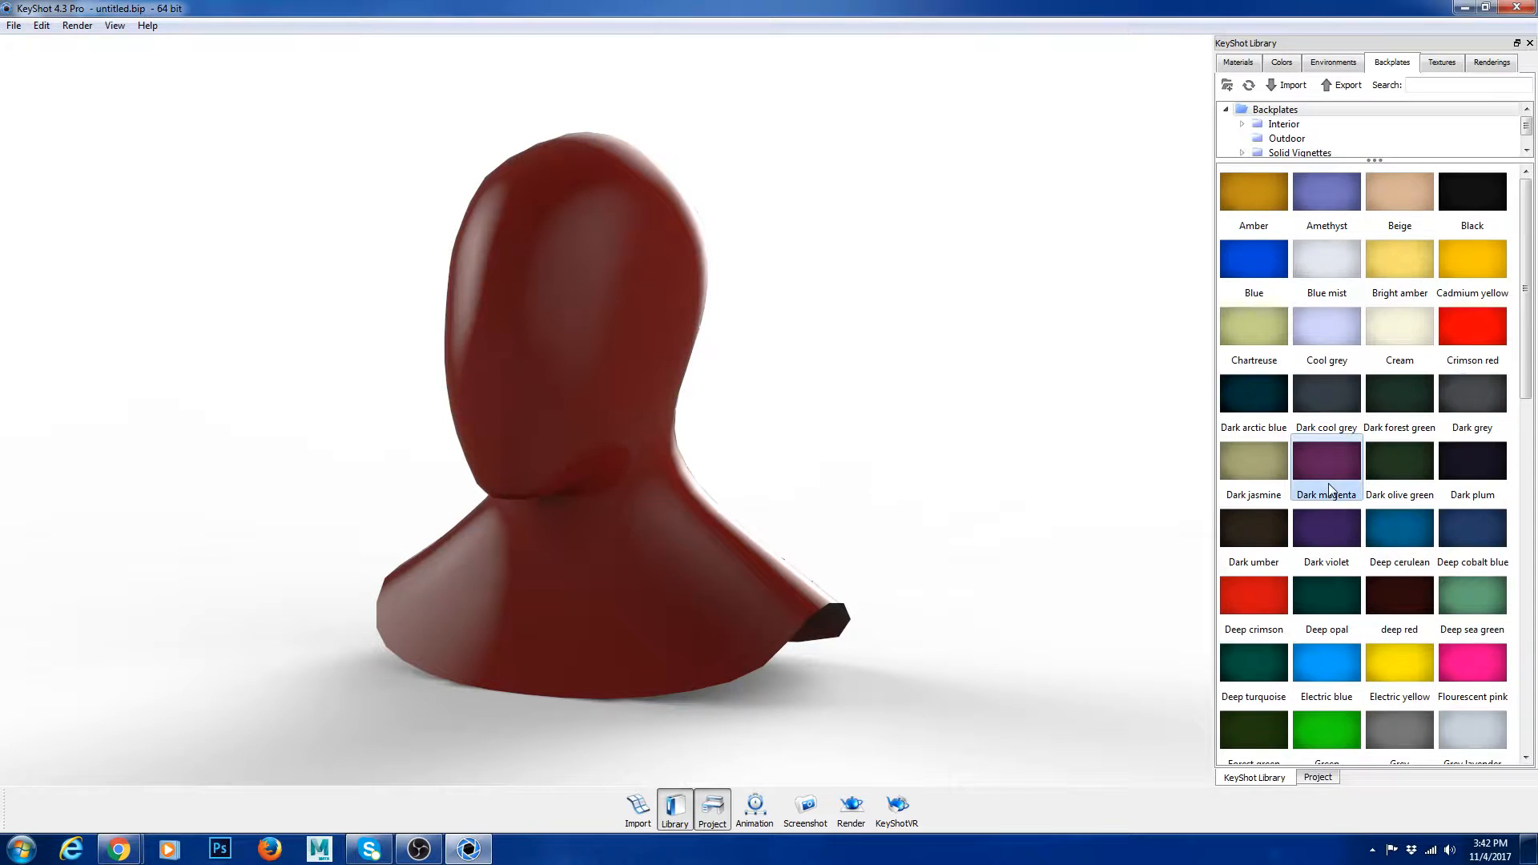
{"action": "double_click", "coordinate": [1317, 458]}
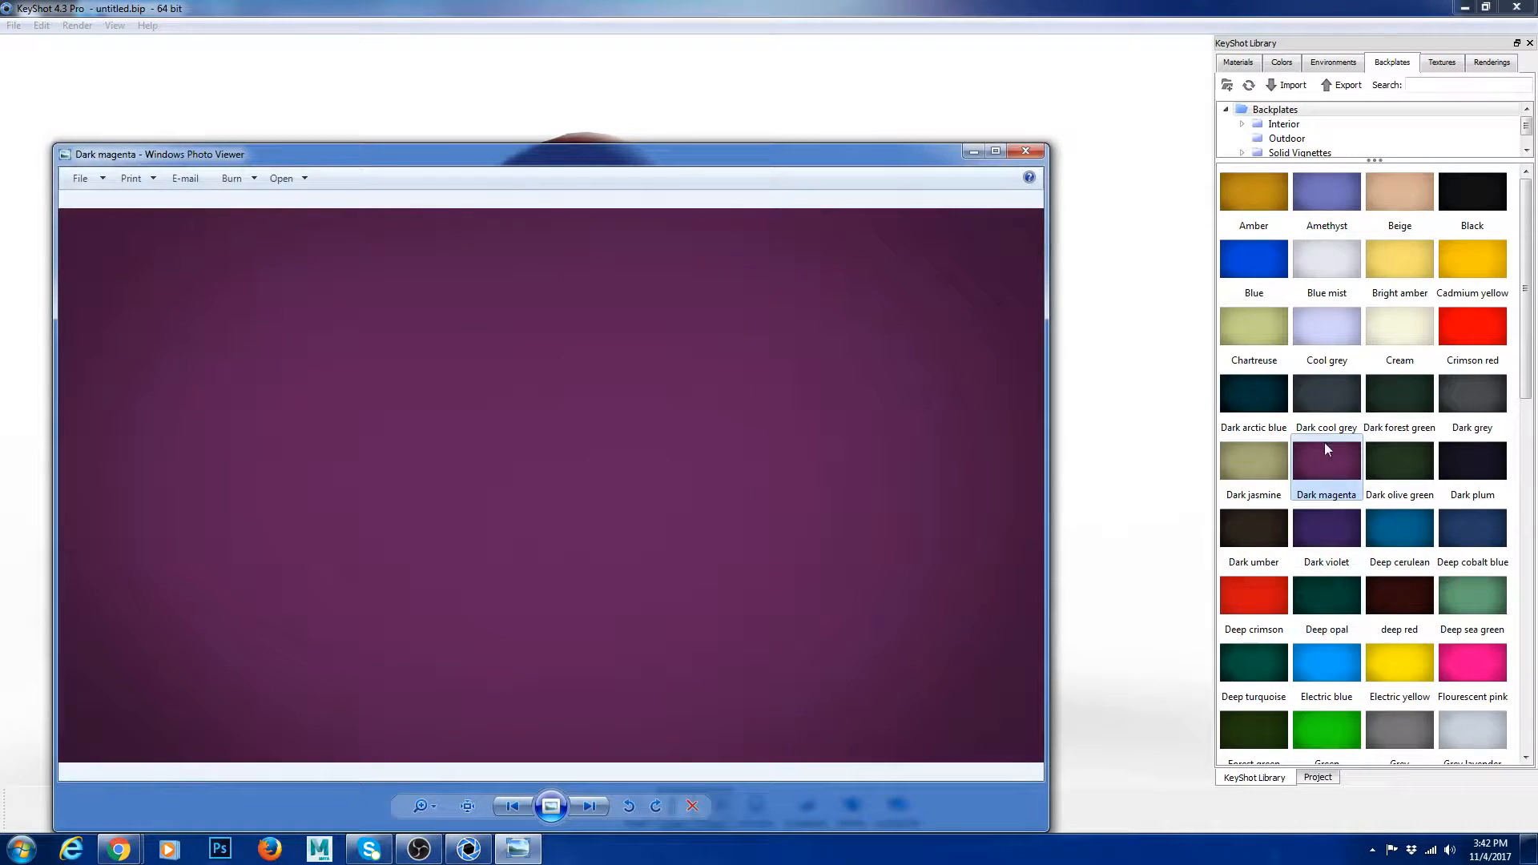
{"action": "right_click", "coordinate": [410, 439]}
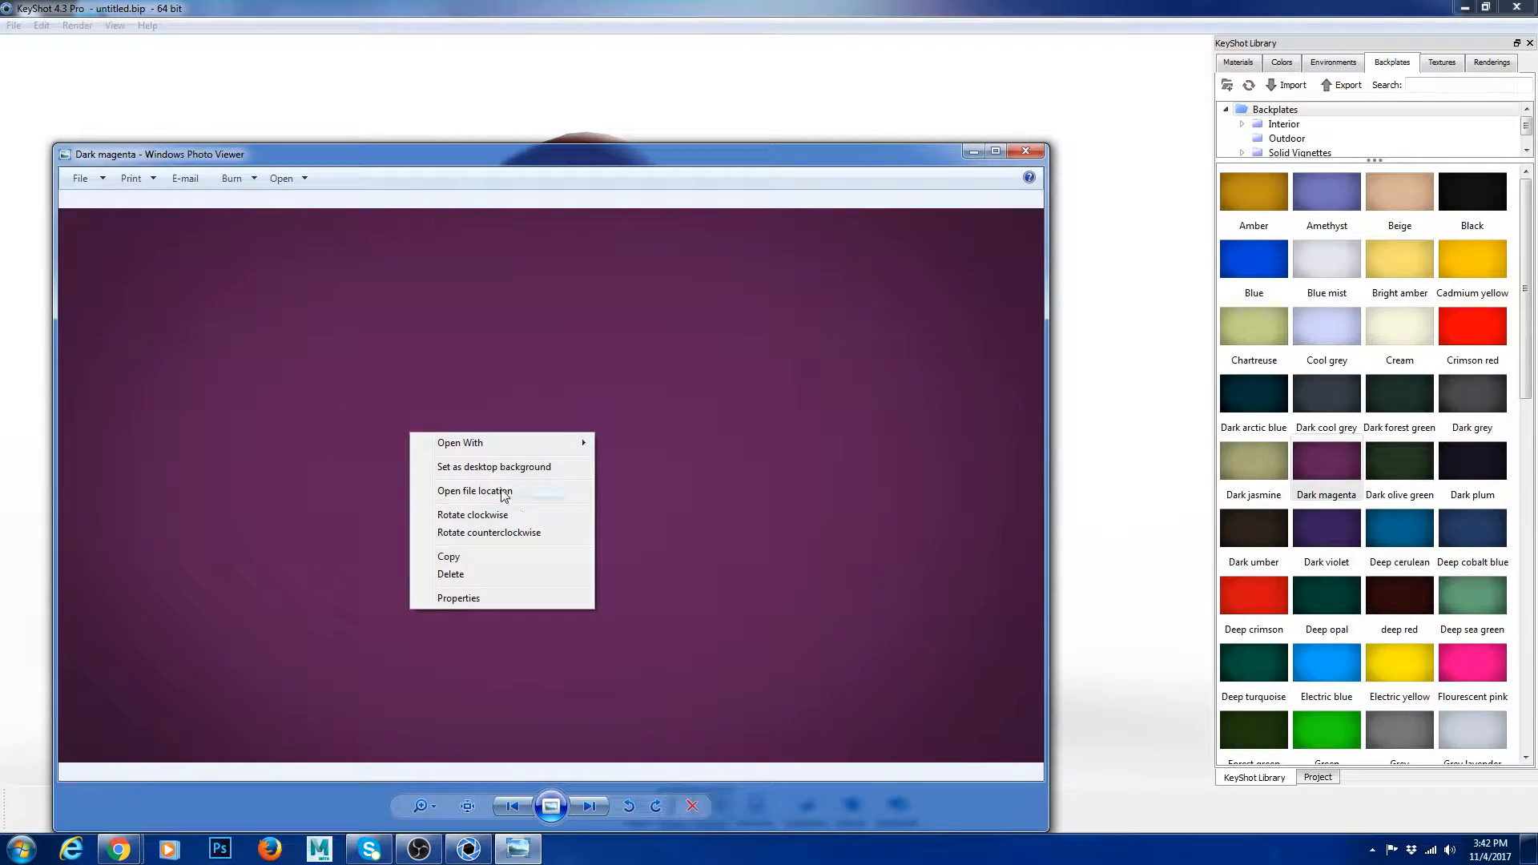
{"action": "right_click", "coordinate": [570, 374]}
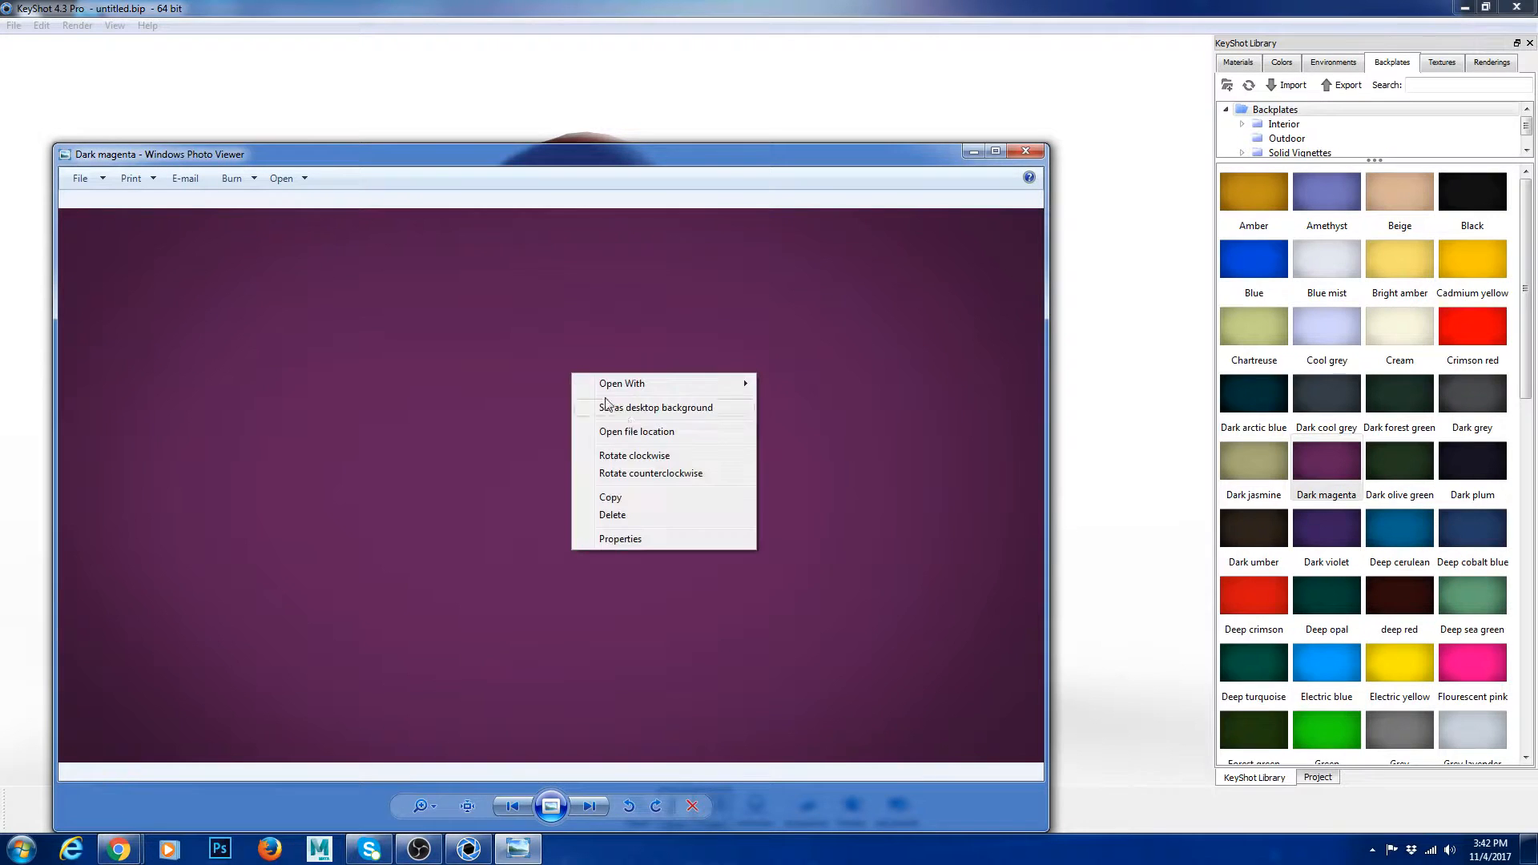
{"action": "left_click", "coordinate": [631, 431]}
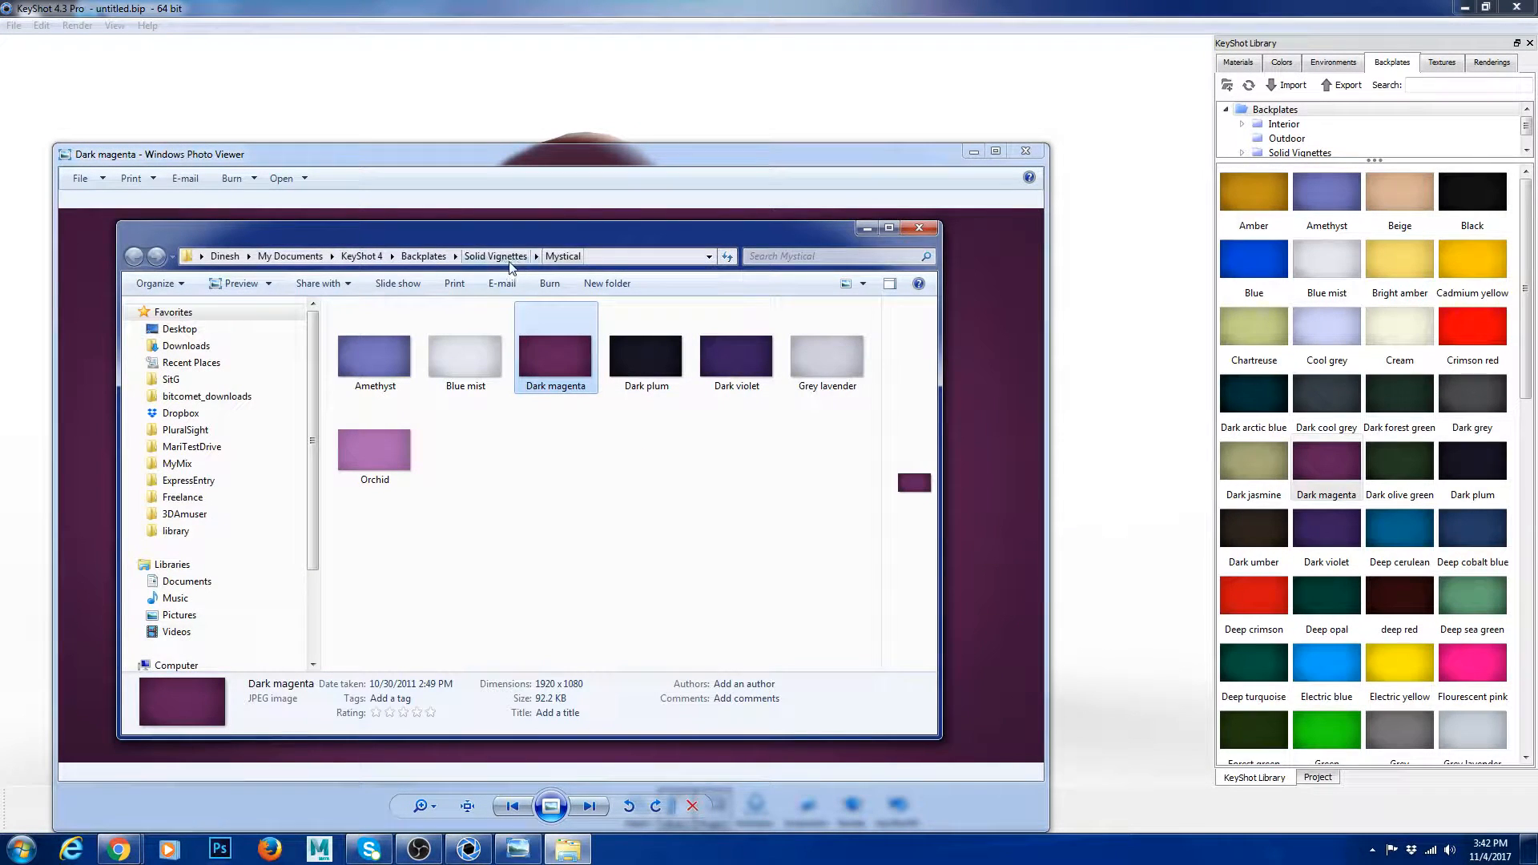
- Go up to the KeyShot 4 folder on disk and browse its Backplates subfolders, opening Solid Vignettes
{"action": "left_click", "coordinate": [362, 256]}
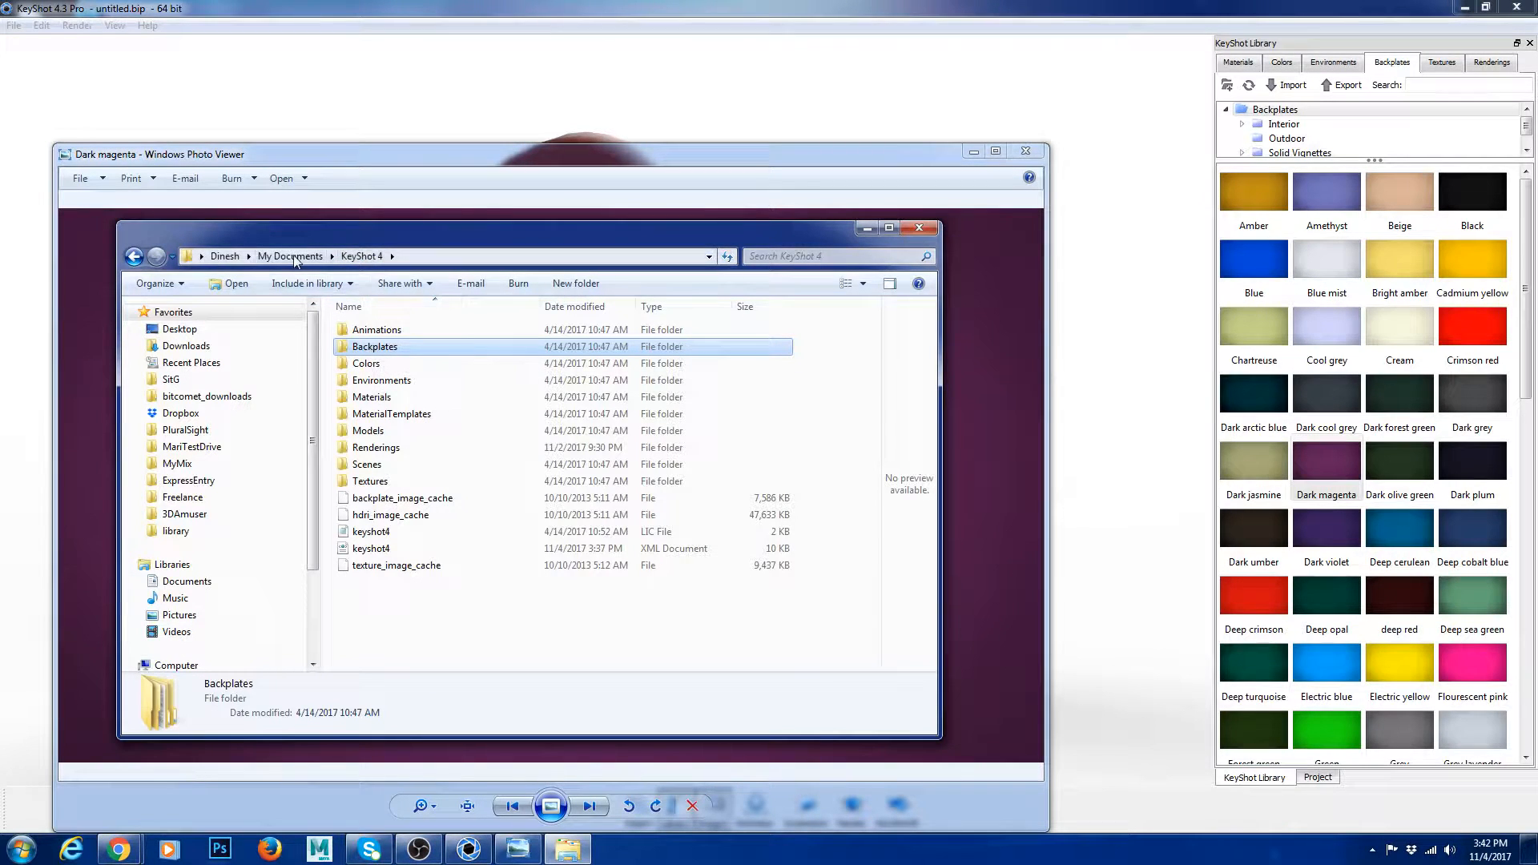
{"action": "double_click", "coordinate": [374, 347]}
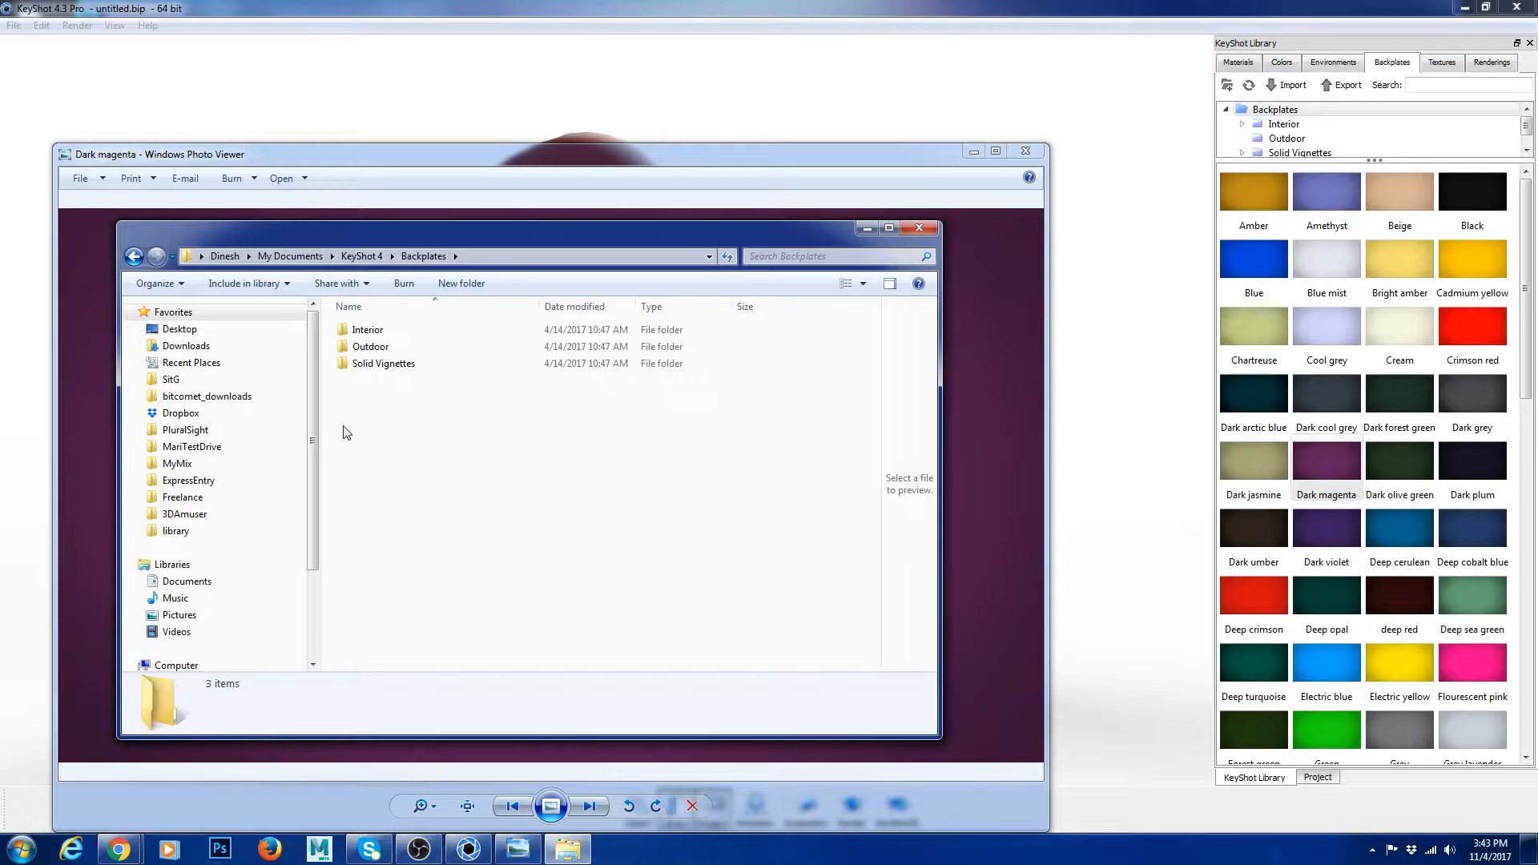
{"action": "left_click", "coordinate": [370, 331]}
{"action": "left_click", "coordinate": [389, 350]}
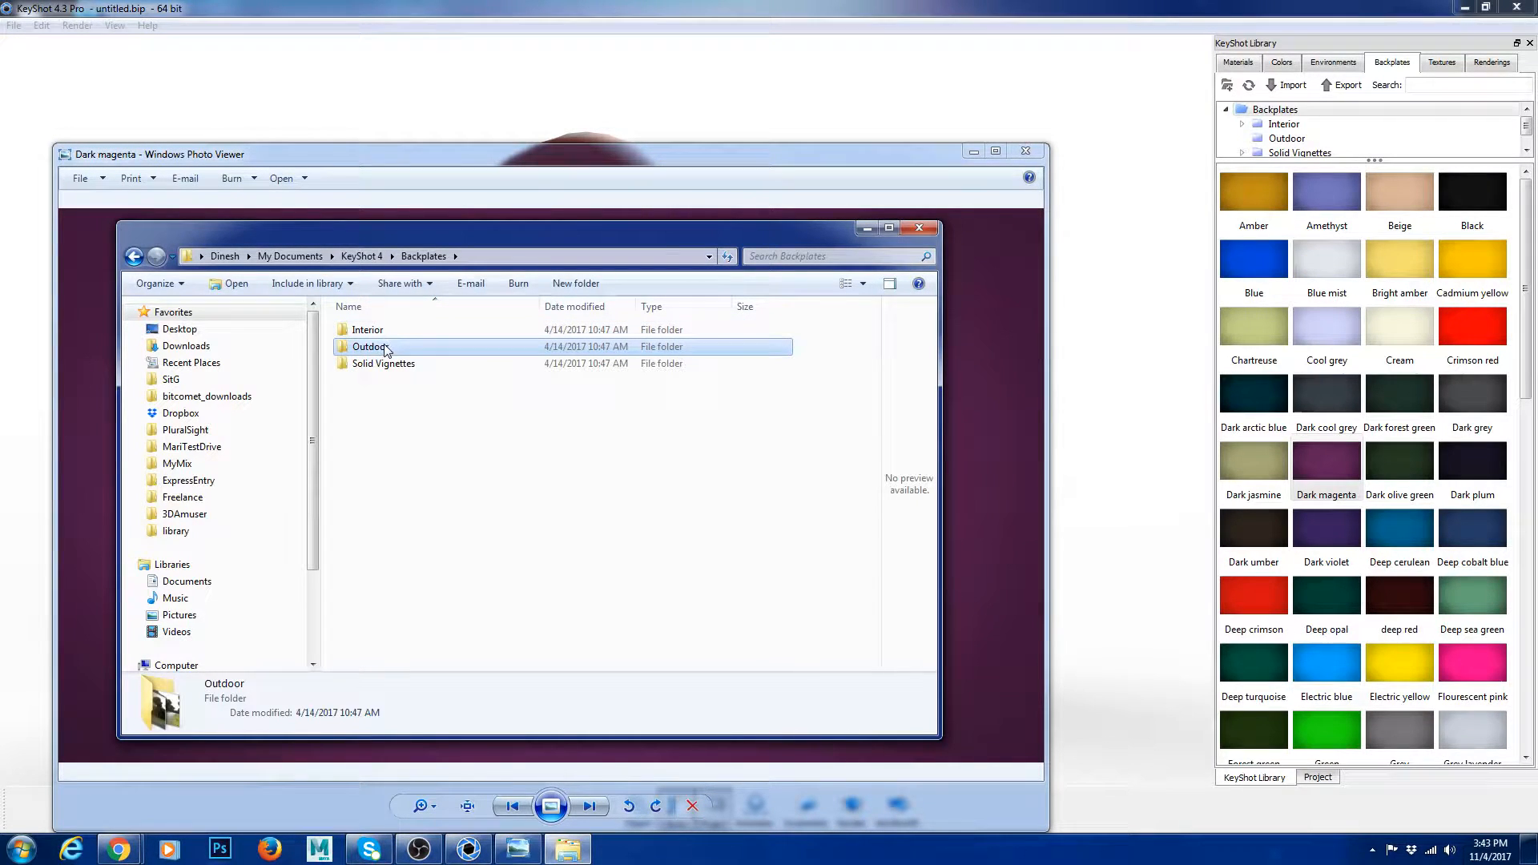
{"action": "left_click", "coordinate": [393, 365]}
{"action": "double_click", "coordinate": [402, 366]}
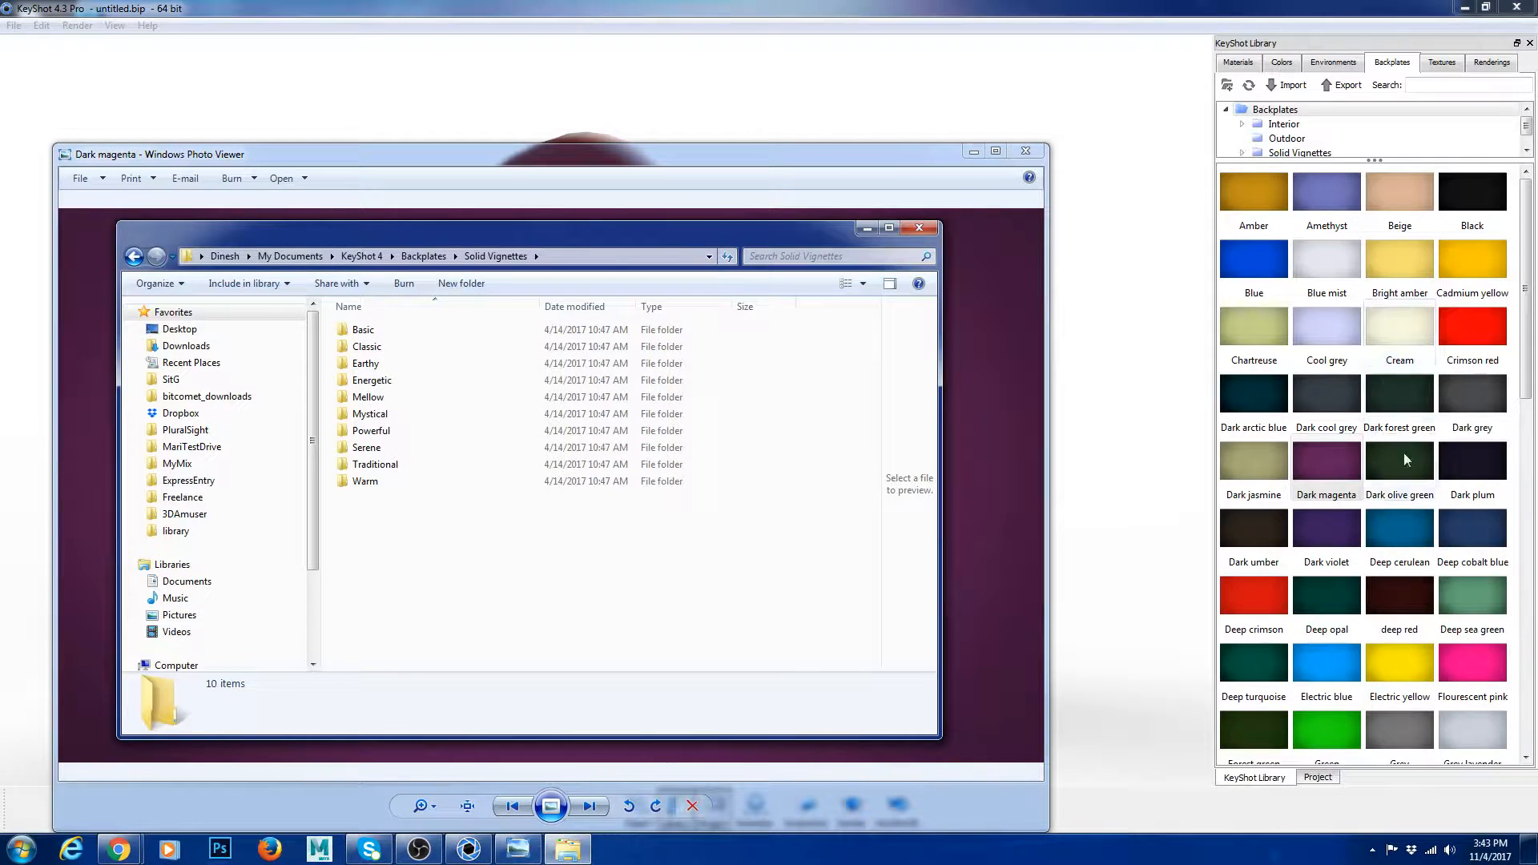
- Enlarge the backplate library's folder tree, view the Interior backplates and return to the environments library
{"action": "left_click_drag", "start_coordinate": [1374, 160], "coordinate": [1379, 407]}
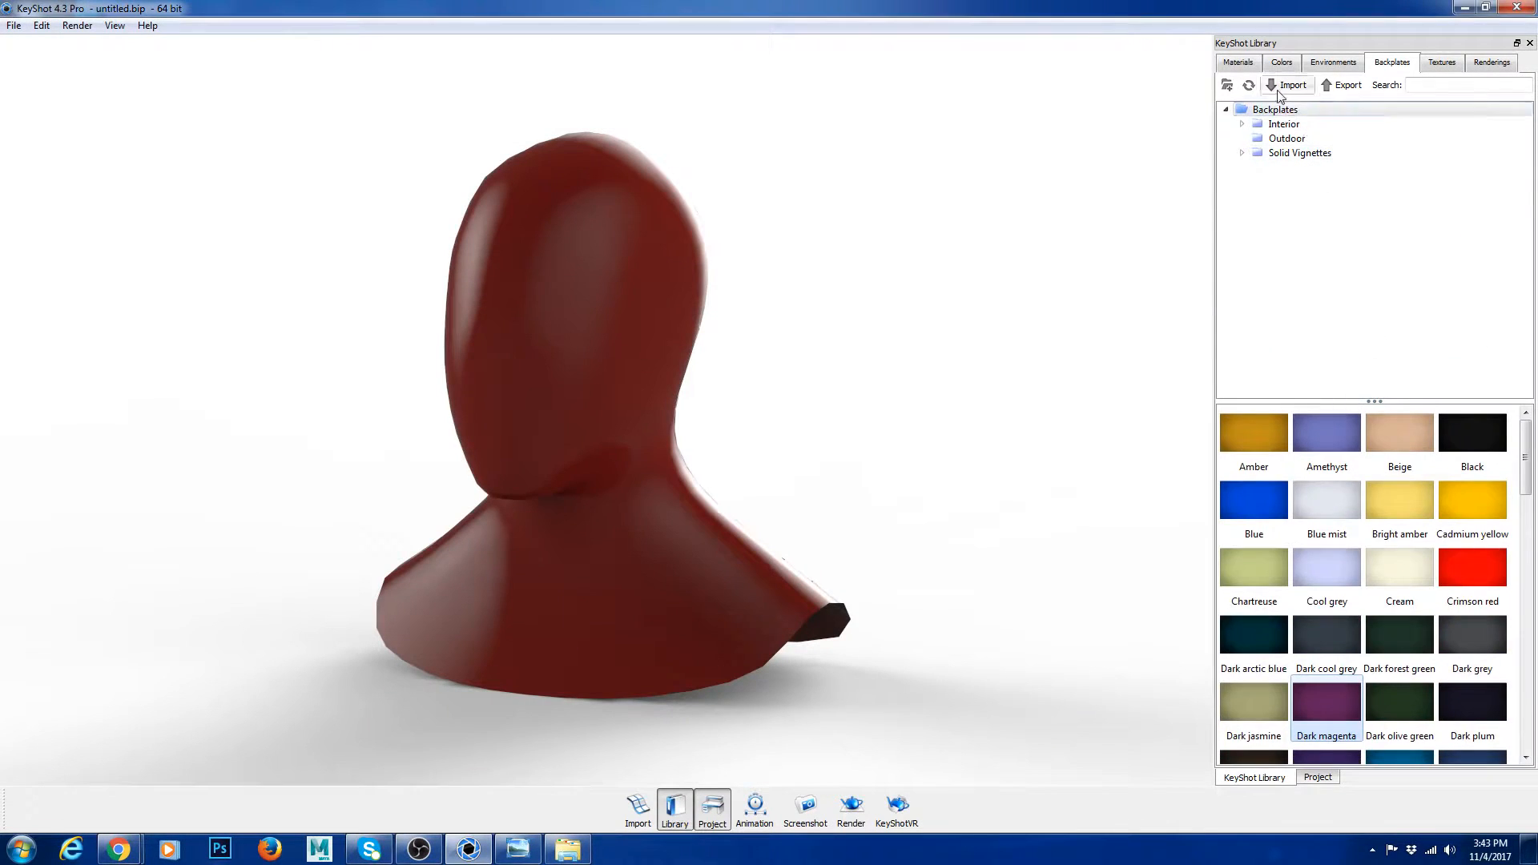
{"action": "left_click", "coordinate": [1284, 125]}
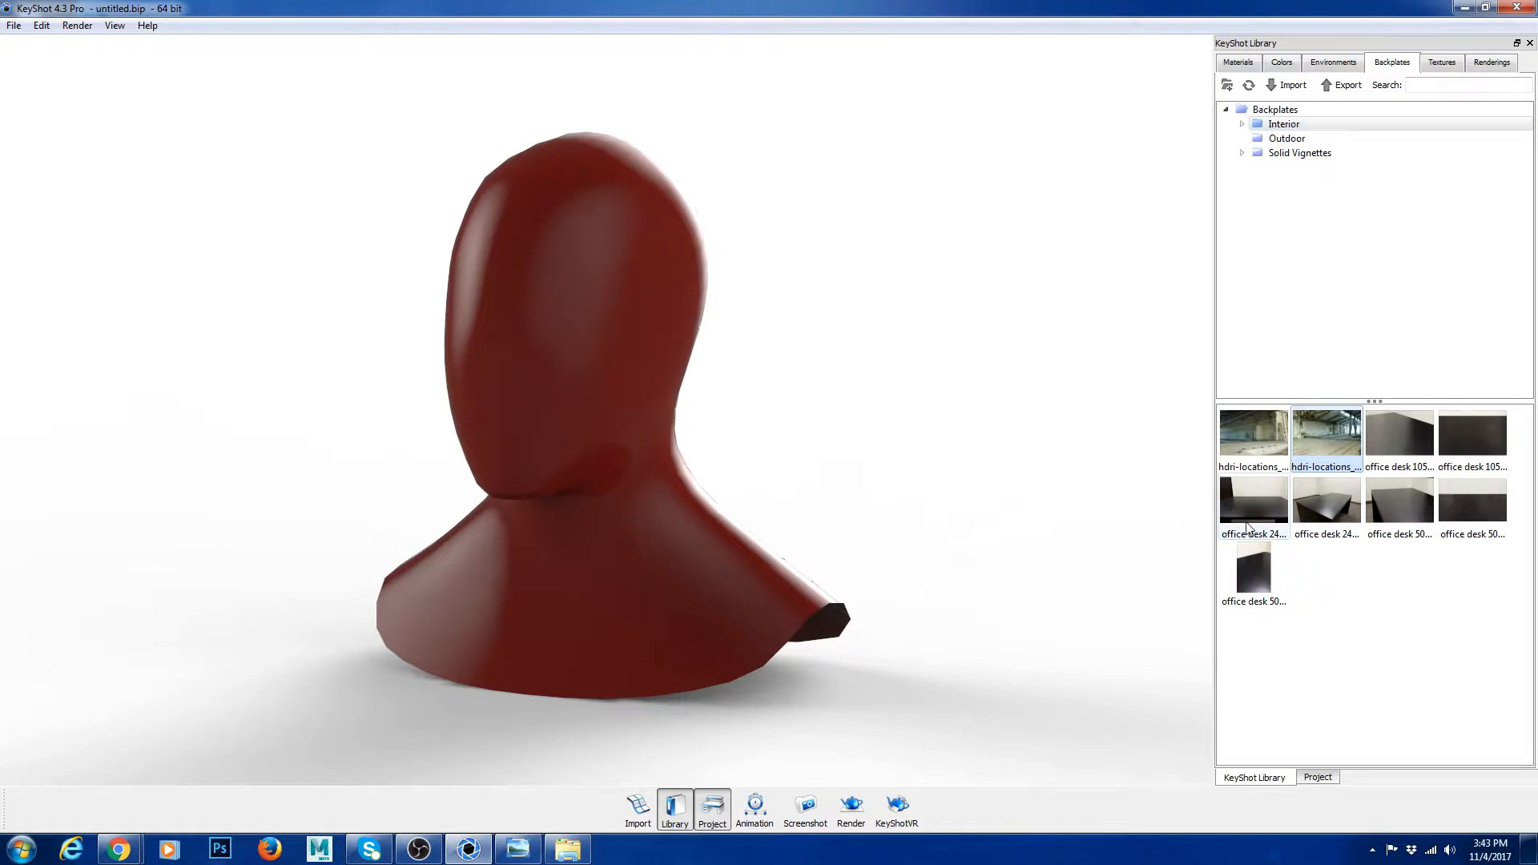
{"action": "left_click", "coordinate": [572, 852]}
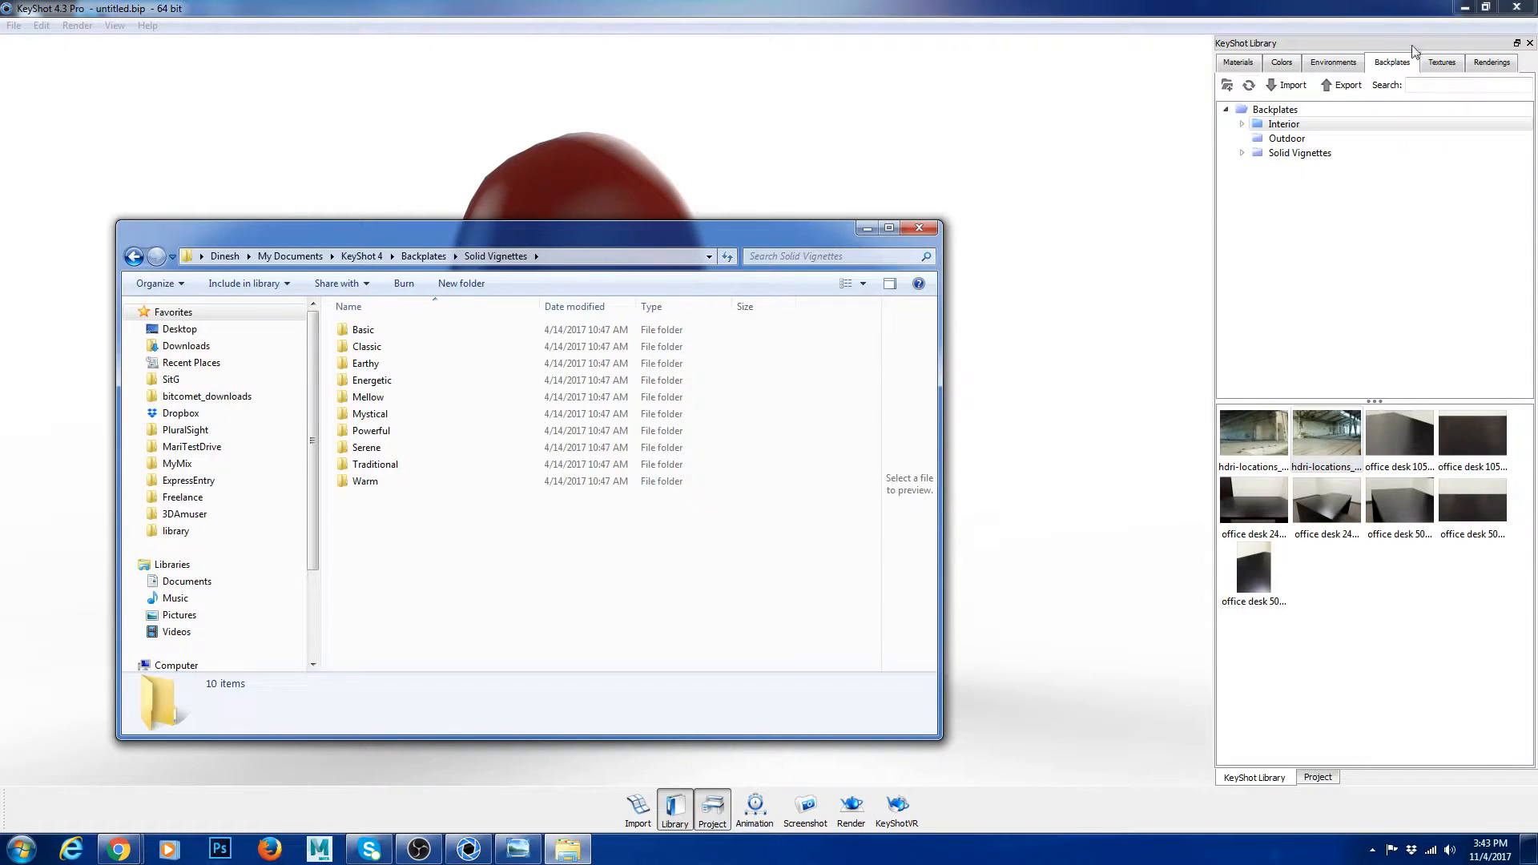
{"action": "left_click", "coordinate": [1334, 63]}
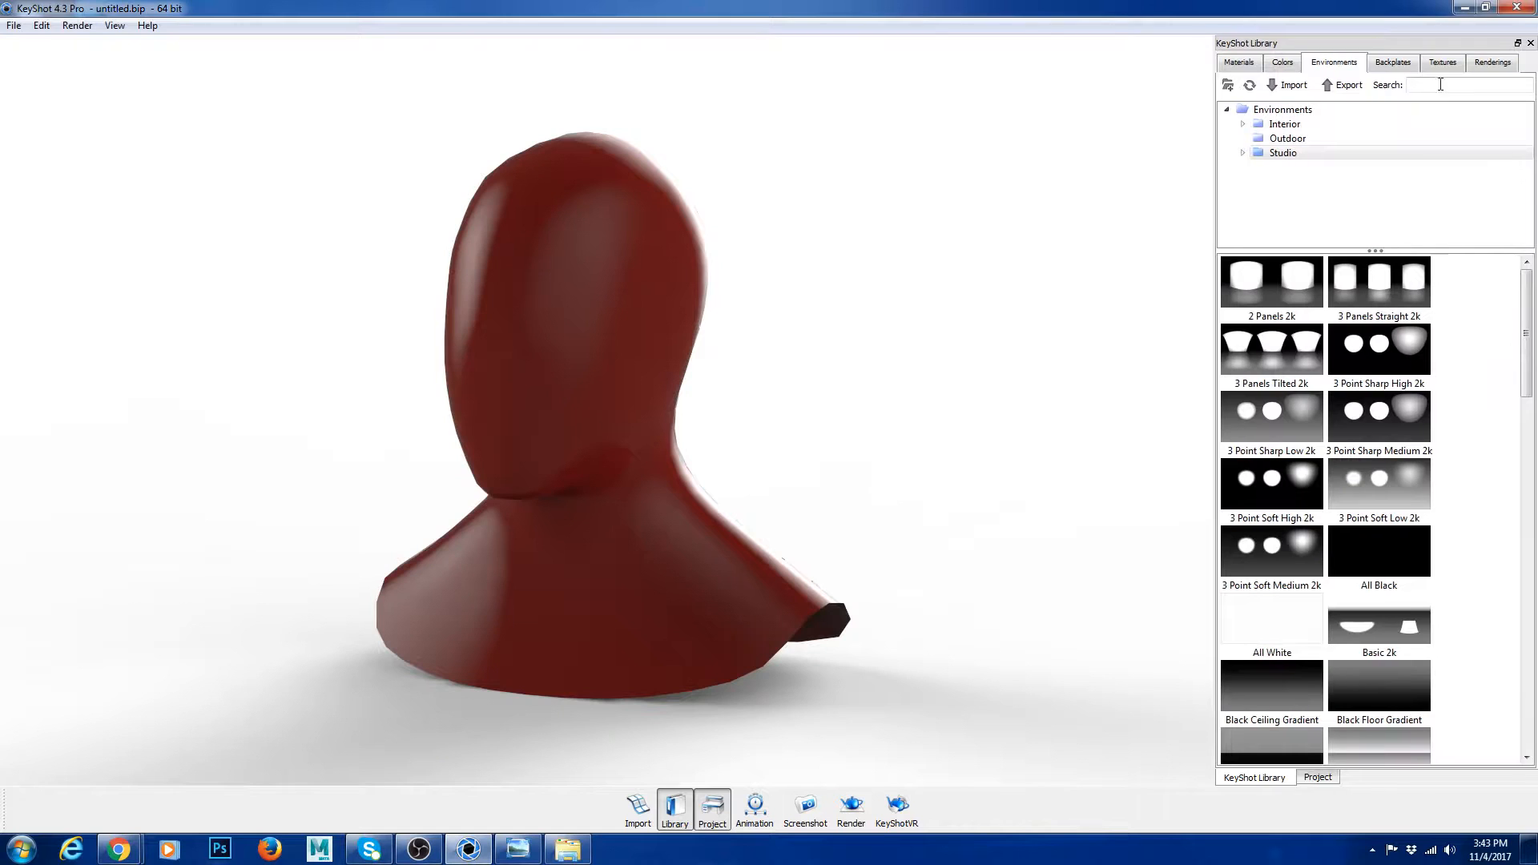
- Switch the project's background to Backplate Image and try E:\Reference\reflectionMaps as the folder for the image file
{"action": "left_click", "coordinate": [1318, 777]}
{"action": "left_click", "coordinate": [1274, 461]}
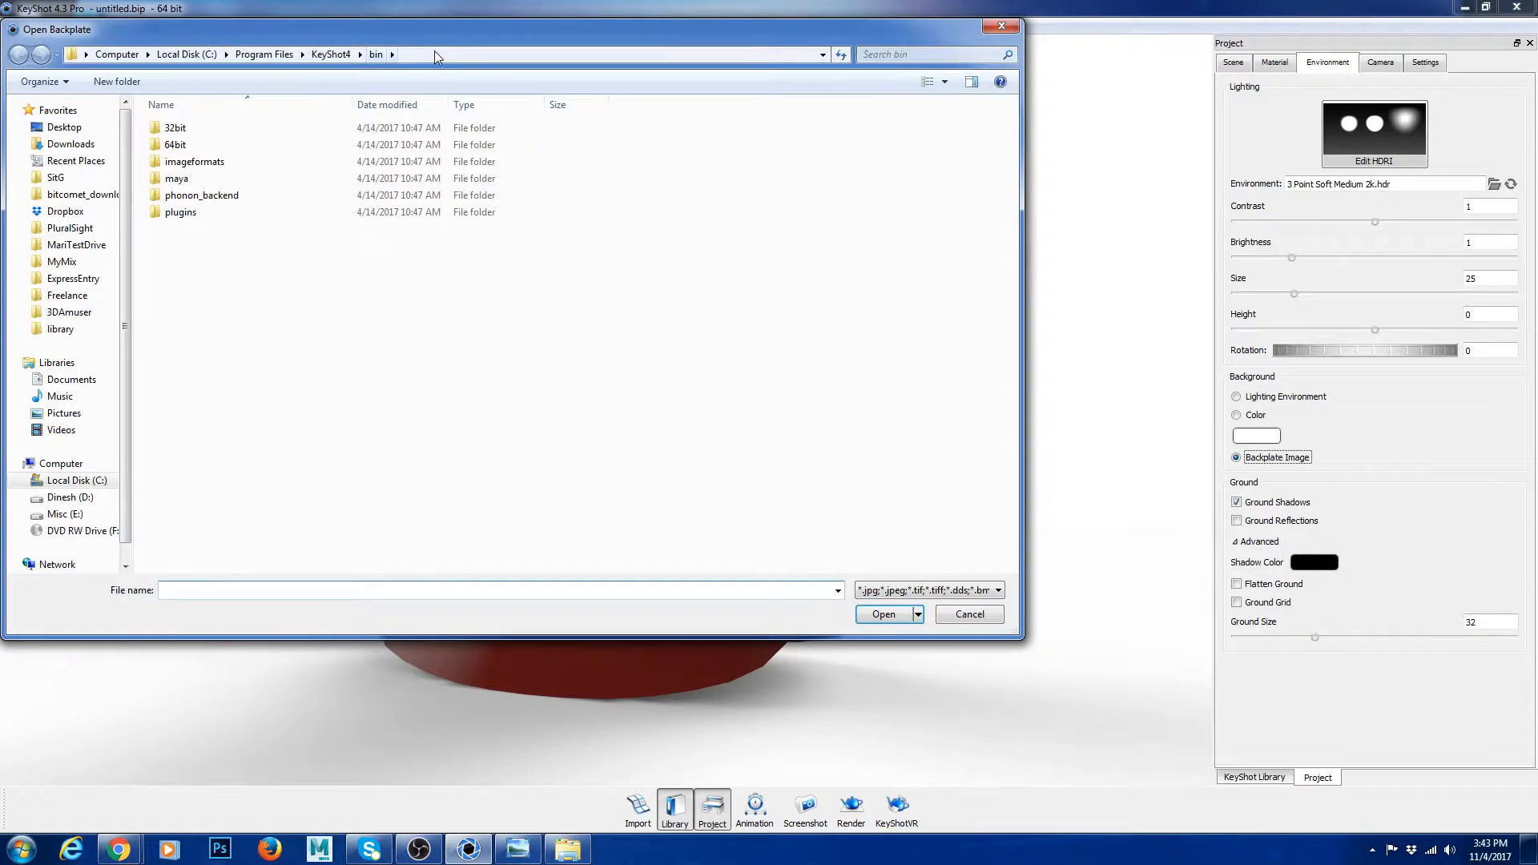
{"action": "left_click", "coordinate": [435, 53]}
{"action": "type", "text": "E:\\Reference\\reflectionMaps"}
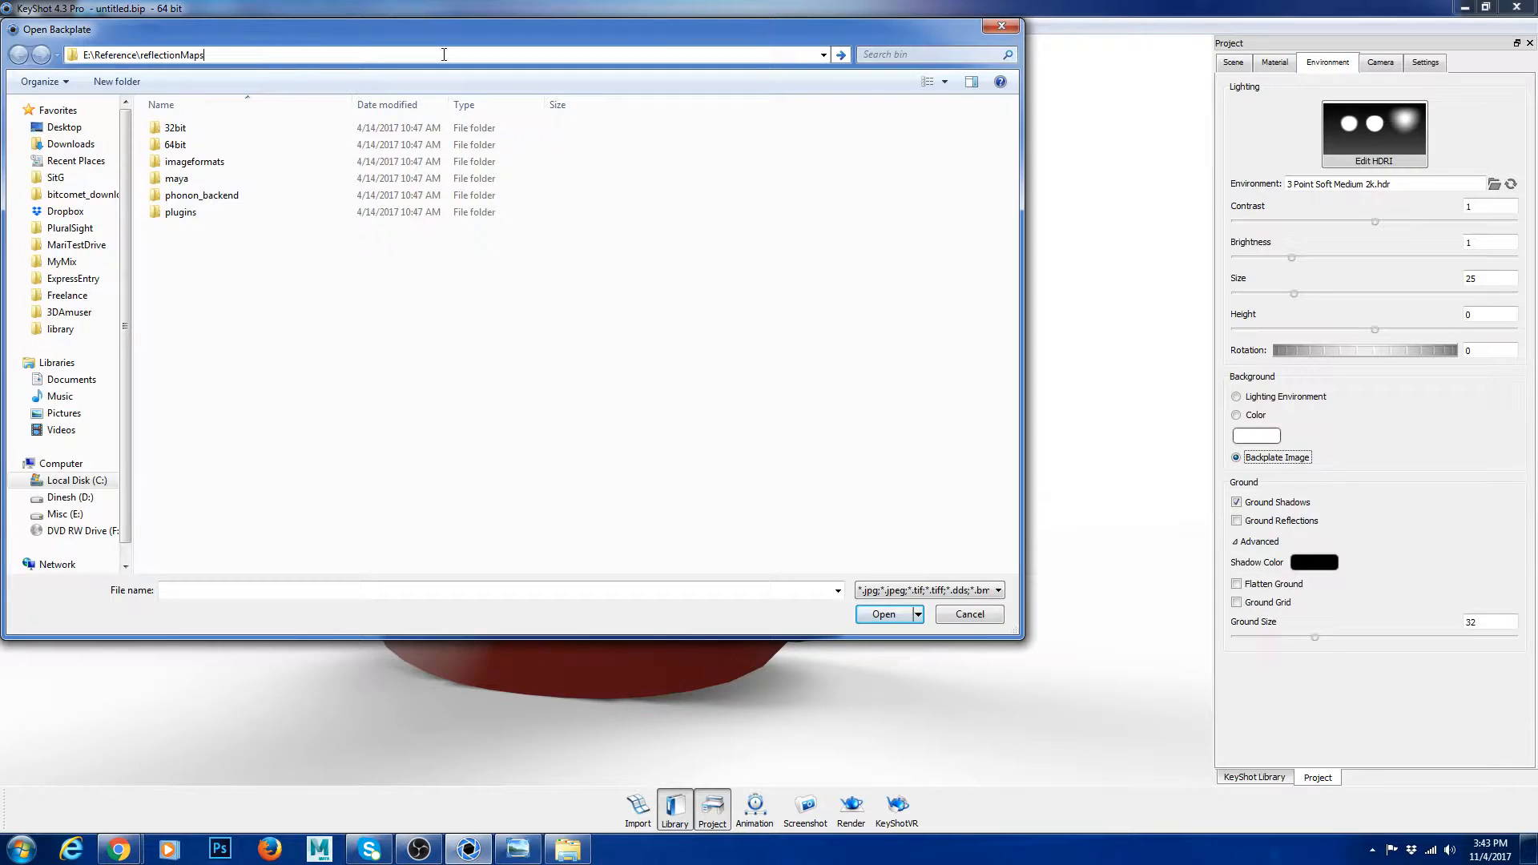
{"action": "key", "text": "Escape"}
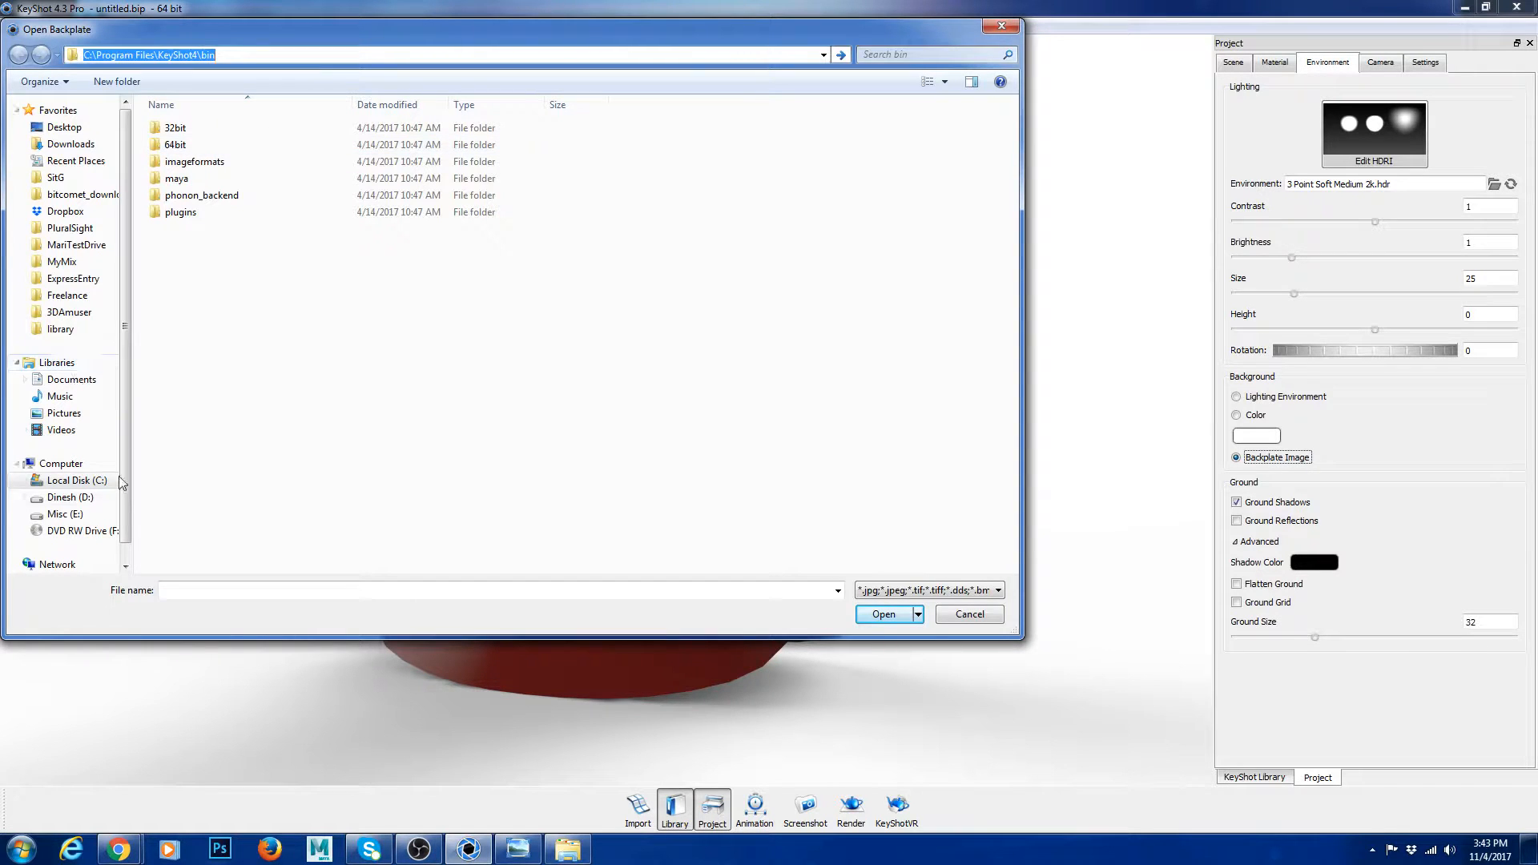
- Load the Salmon pink image from Documents > KeyShot 4 > Backplates > Solid Vignettes > Warm as the backplate
{"action": "left_click", "coordinate": [76, 381]}
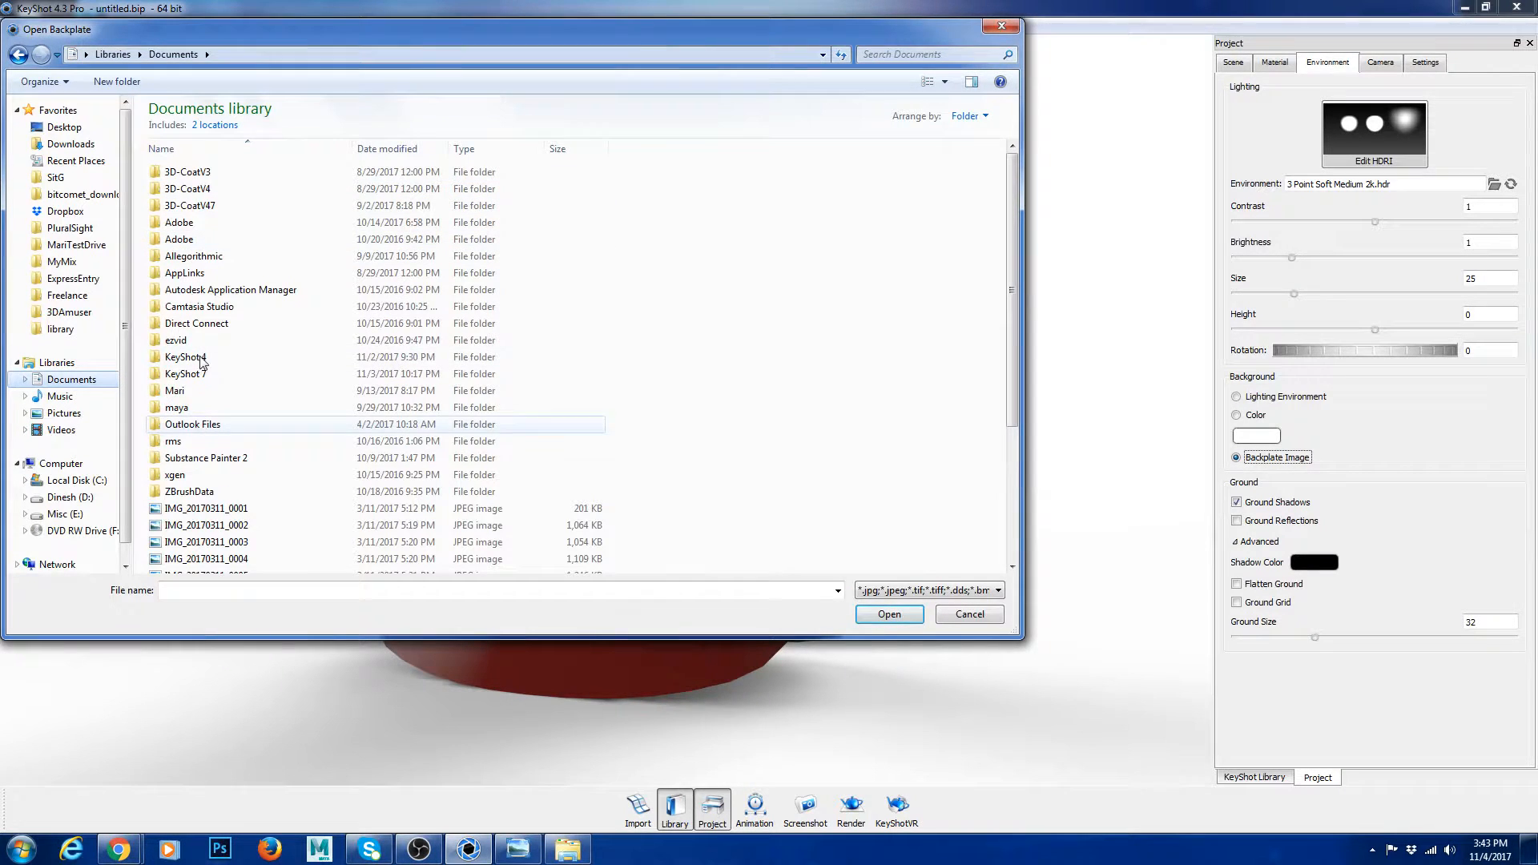
{"action": "double_click", "coordinate": [196, 358]}
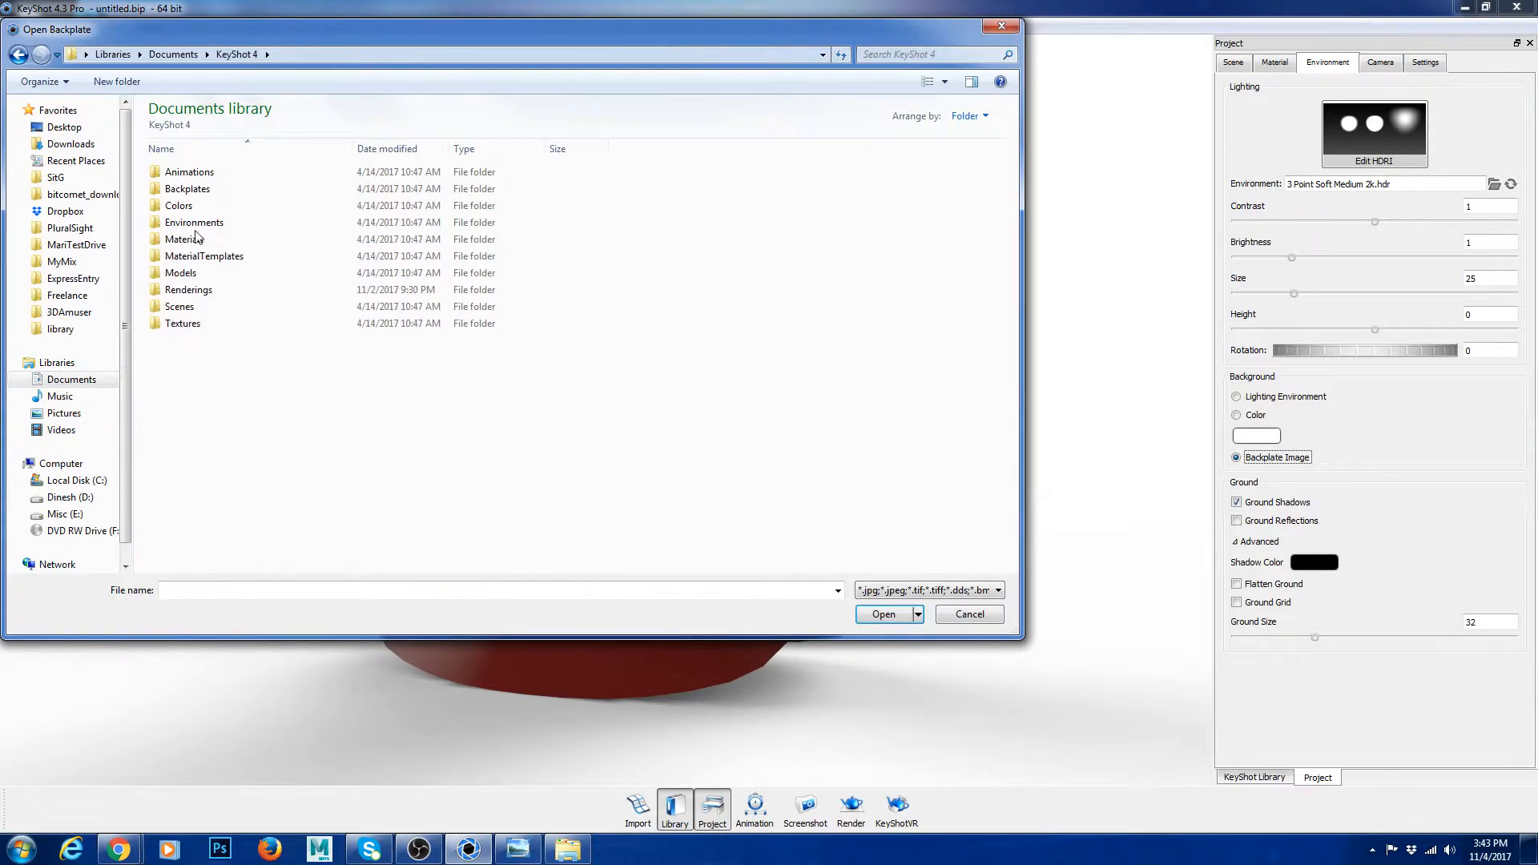
{"action": "left_click", "coordinate": [192, 189]}
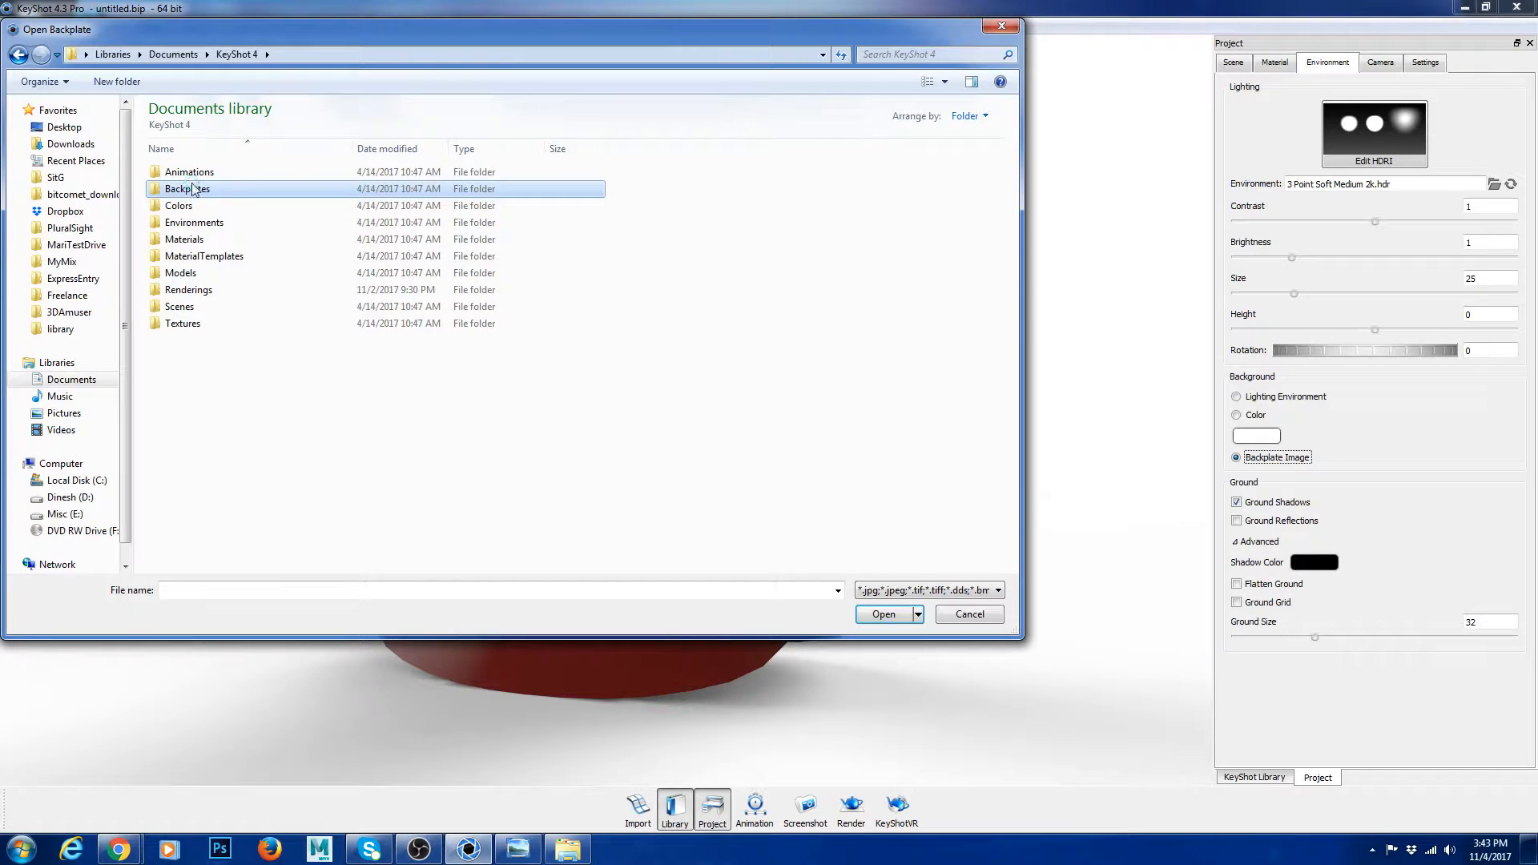
{"action": "double_click", "coordinate": [193, 189]}
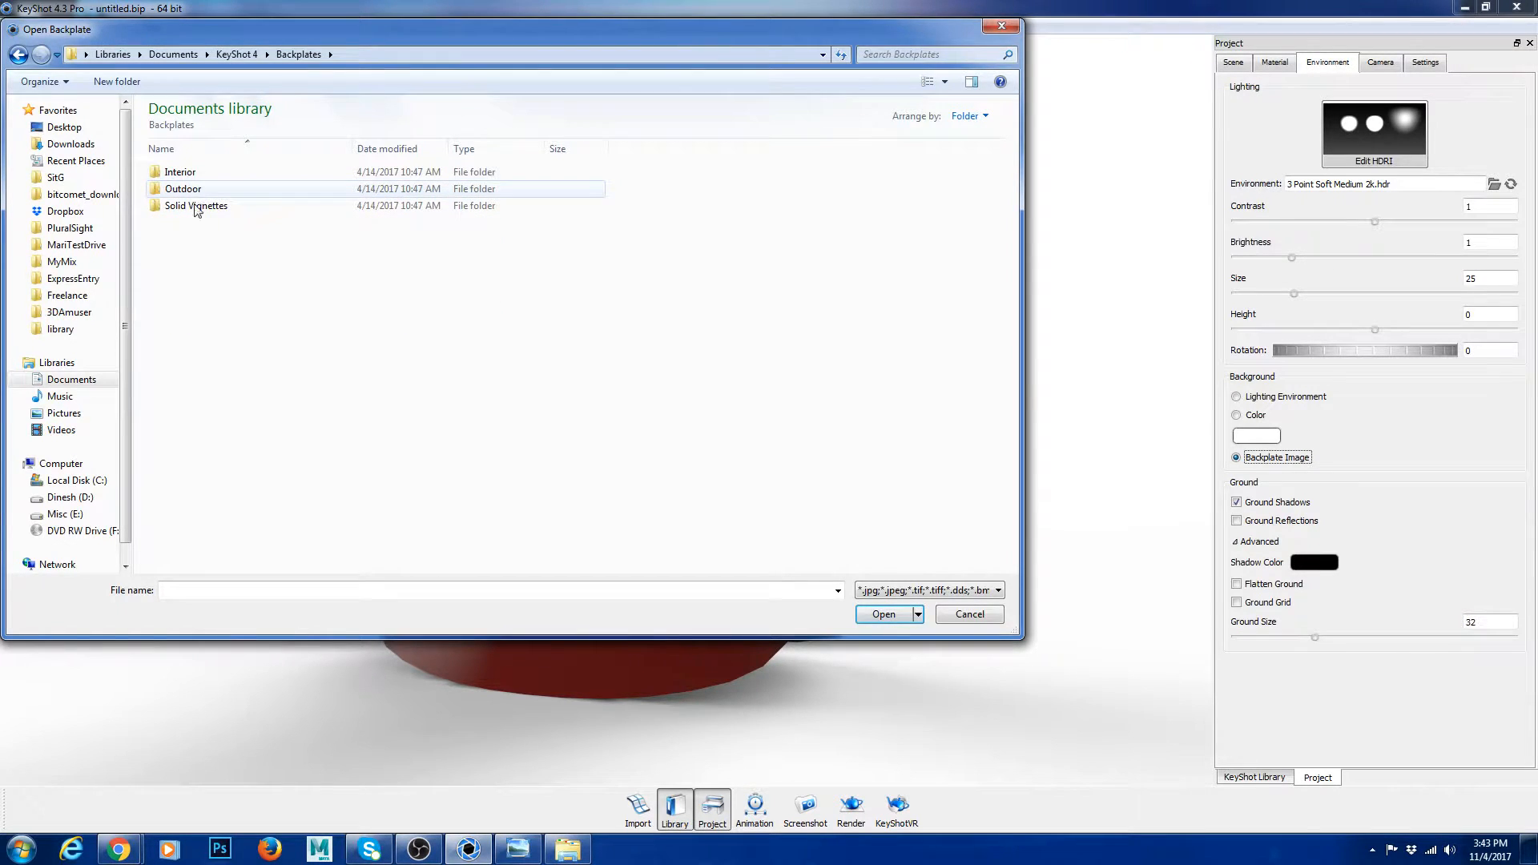
{"action": "left_click", "coordinate": [196, 207]}
{"action": "double_click", "coordinate": [196, 207]}
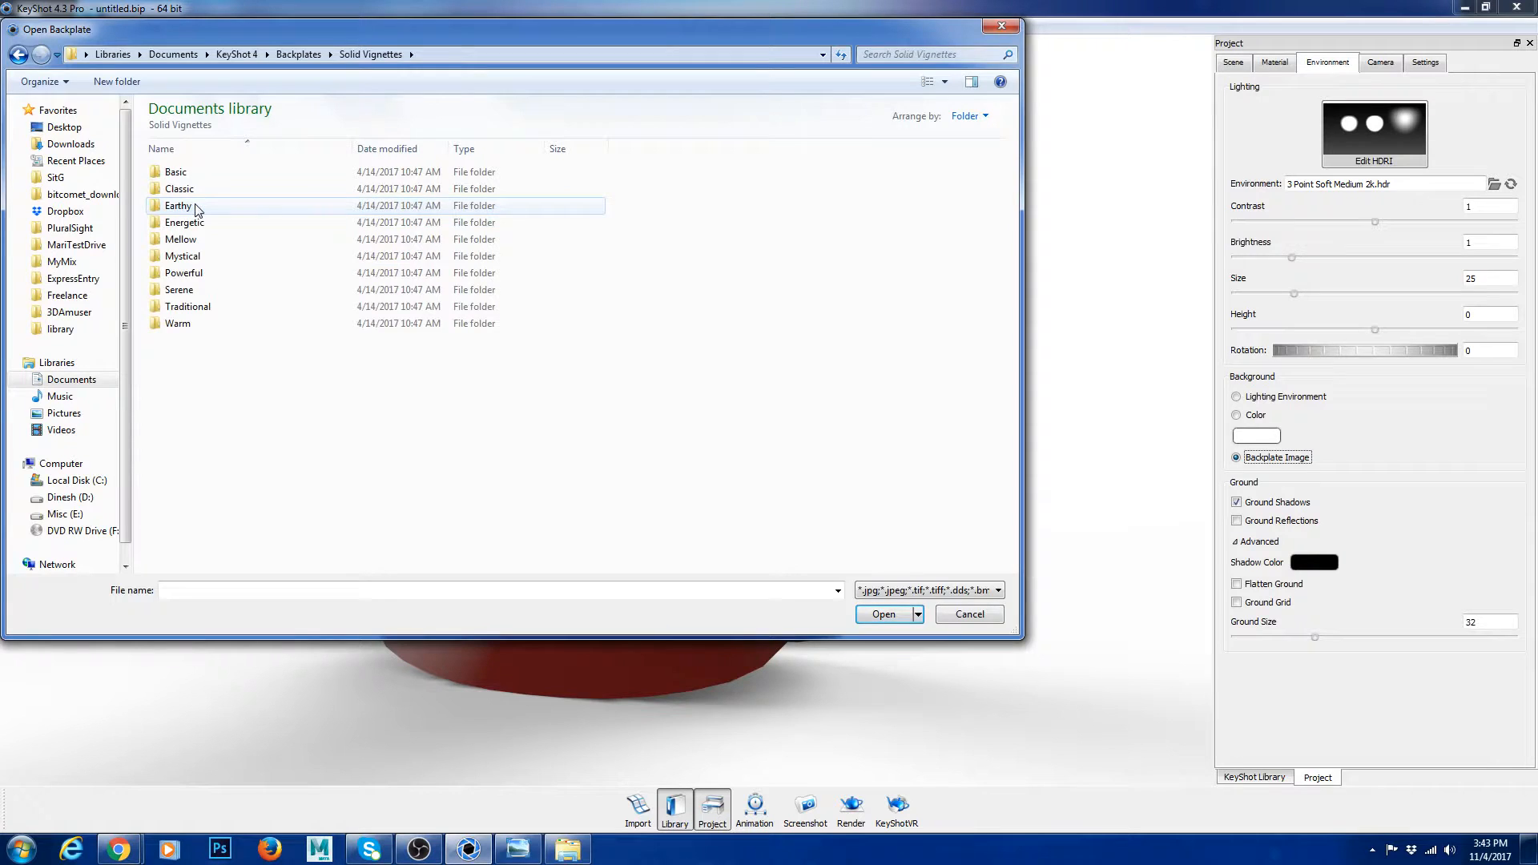
{"action": "left_click", "coordinate": [195, 327]}
{"action": "double_click", "coordinate": [195, 327]}
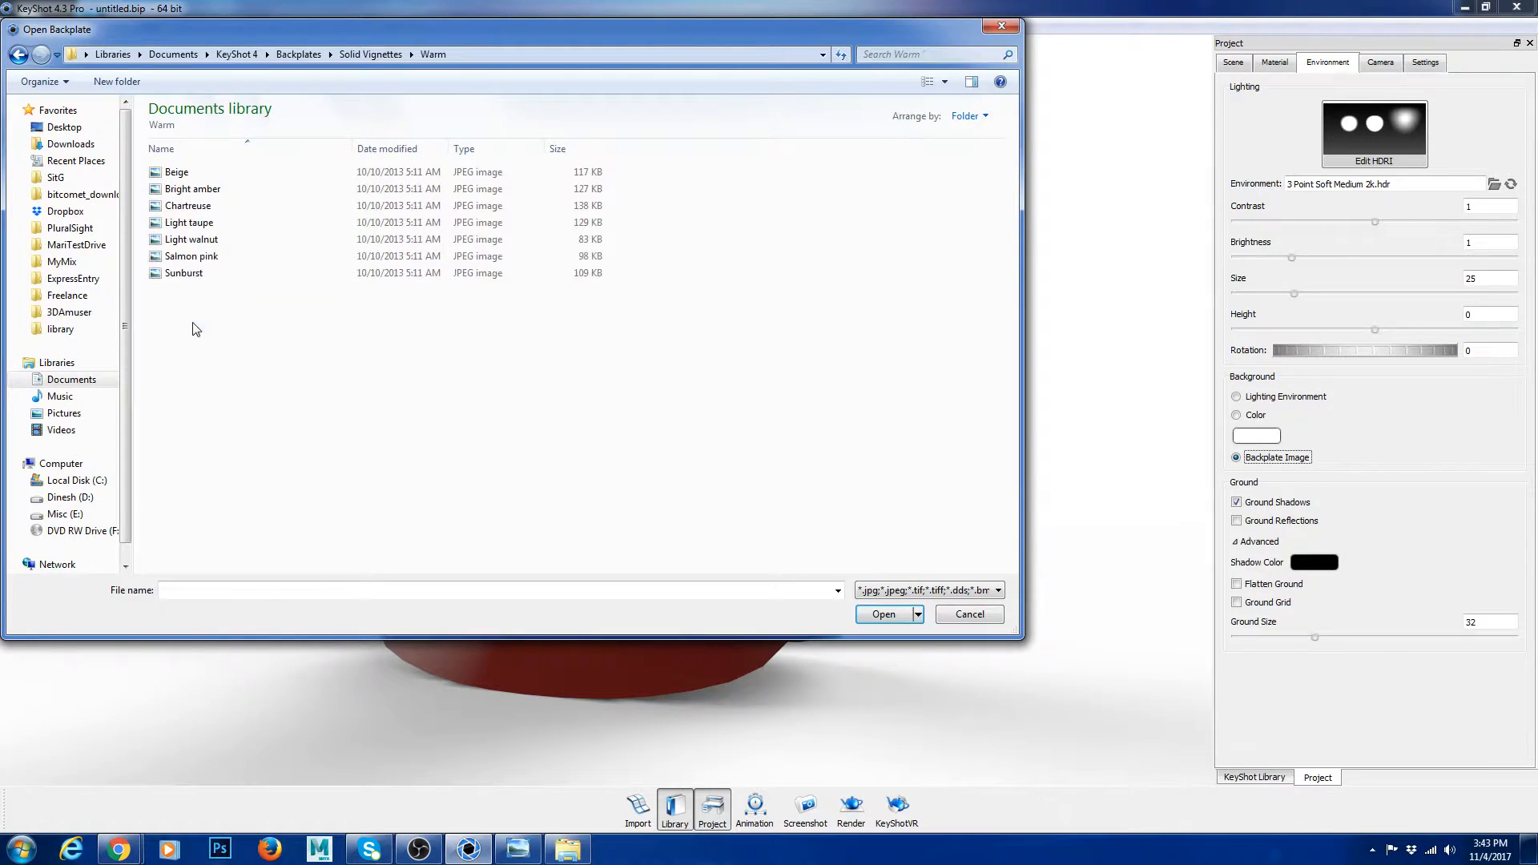
{"action": "left_click", "coordinate": [190, 256]}
{"action": "left_click", "coordinate": [893, 615]}
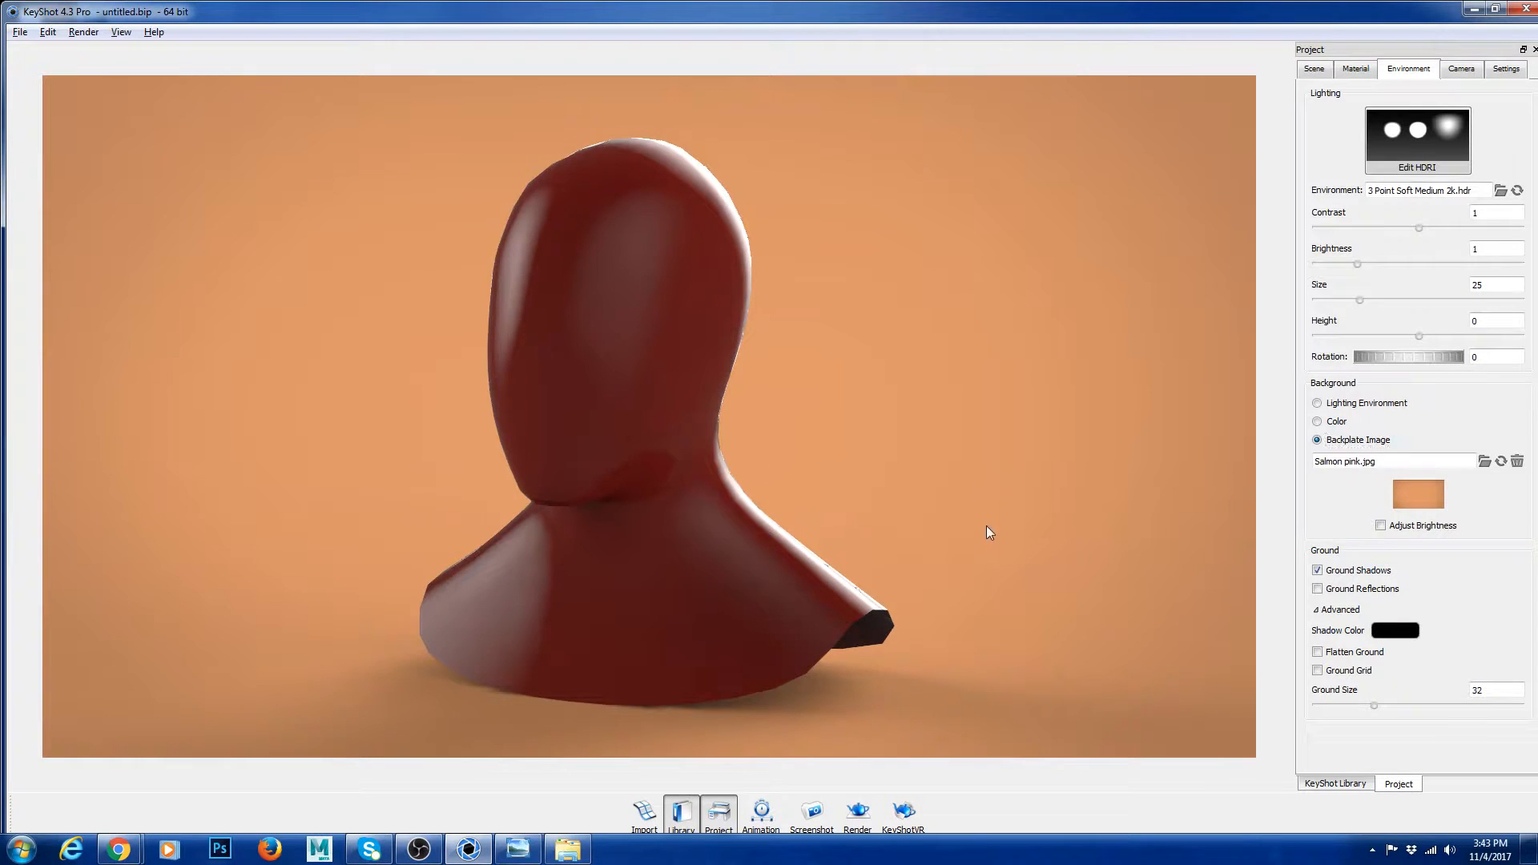
- Try Adjust Brightness on the Salmon pink backplate and turn it off again
{"action": "left_click_drag", "start_coordinate": [987, 529], "coordinate": [1042, 553]}
{"action": "left_click", "coordinate": [1380, 526]}
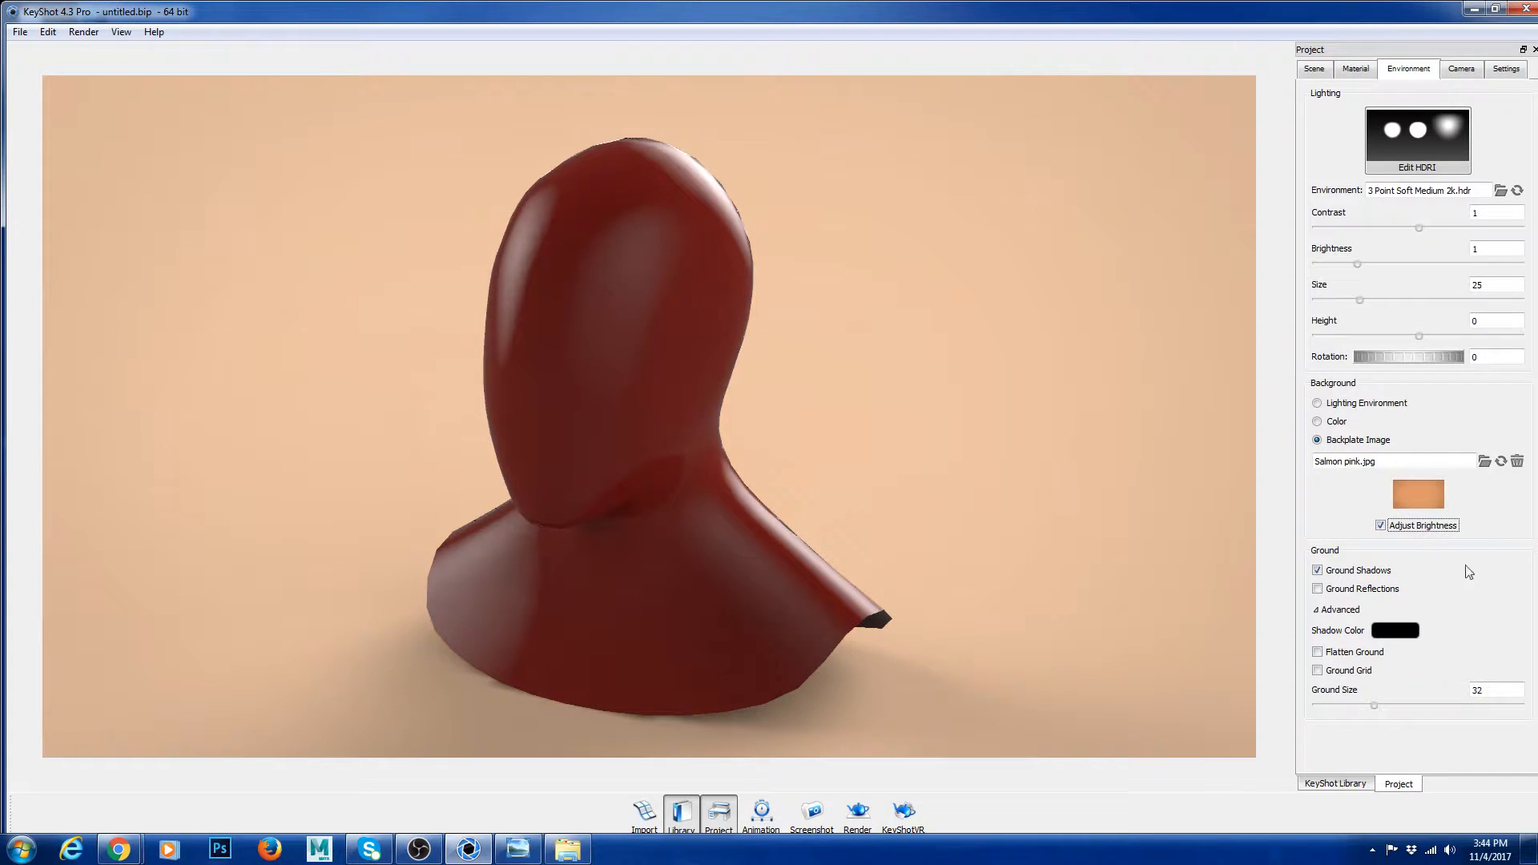
{"action": "left_click", "coordinate": [1380, 525]}
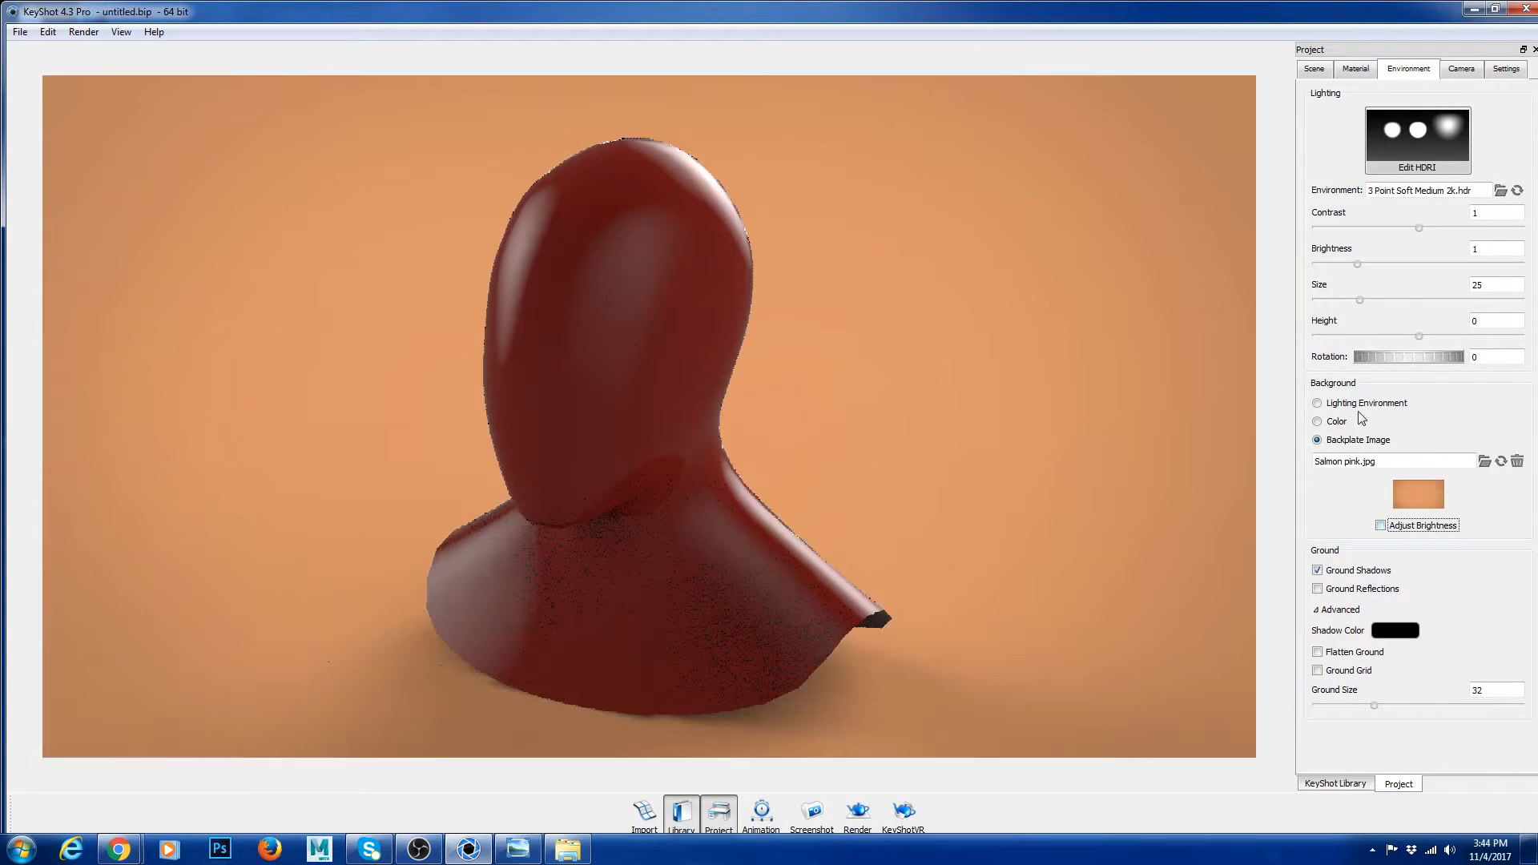
- Preview the Lighting Environment background, then set the background to Color with a grey of RGB 71, 71, 71
{"action": "left_click", "coordinate": [1317, 404]}
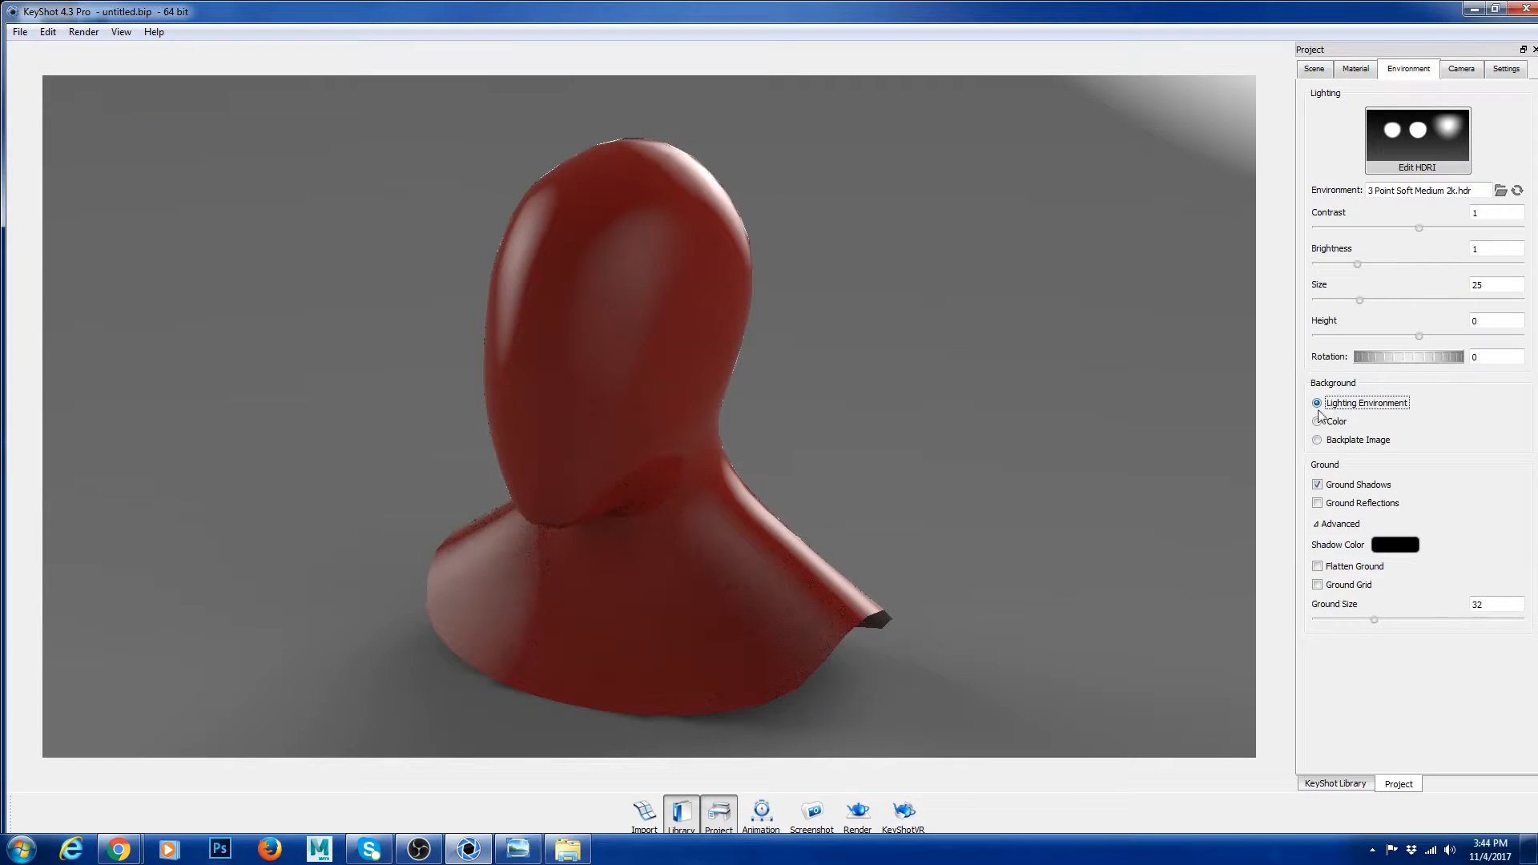
{"action": "left_click", "coordinate": [1318, 422]}
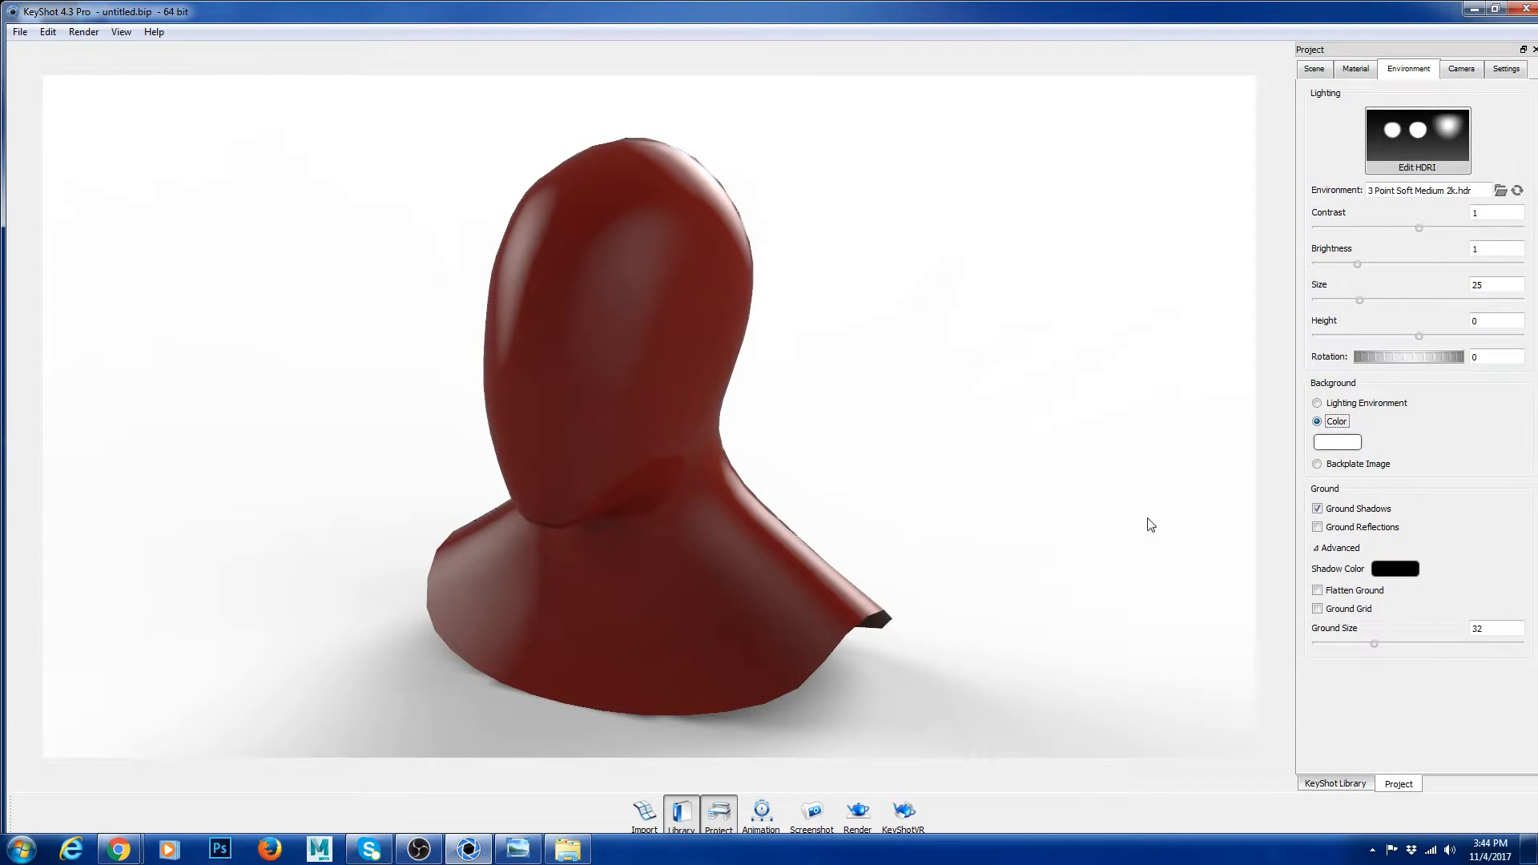
{"action": "left_click", "coordinate": [1337, 442]}
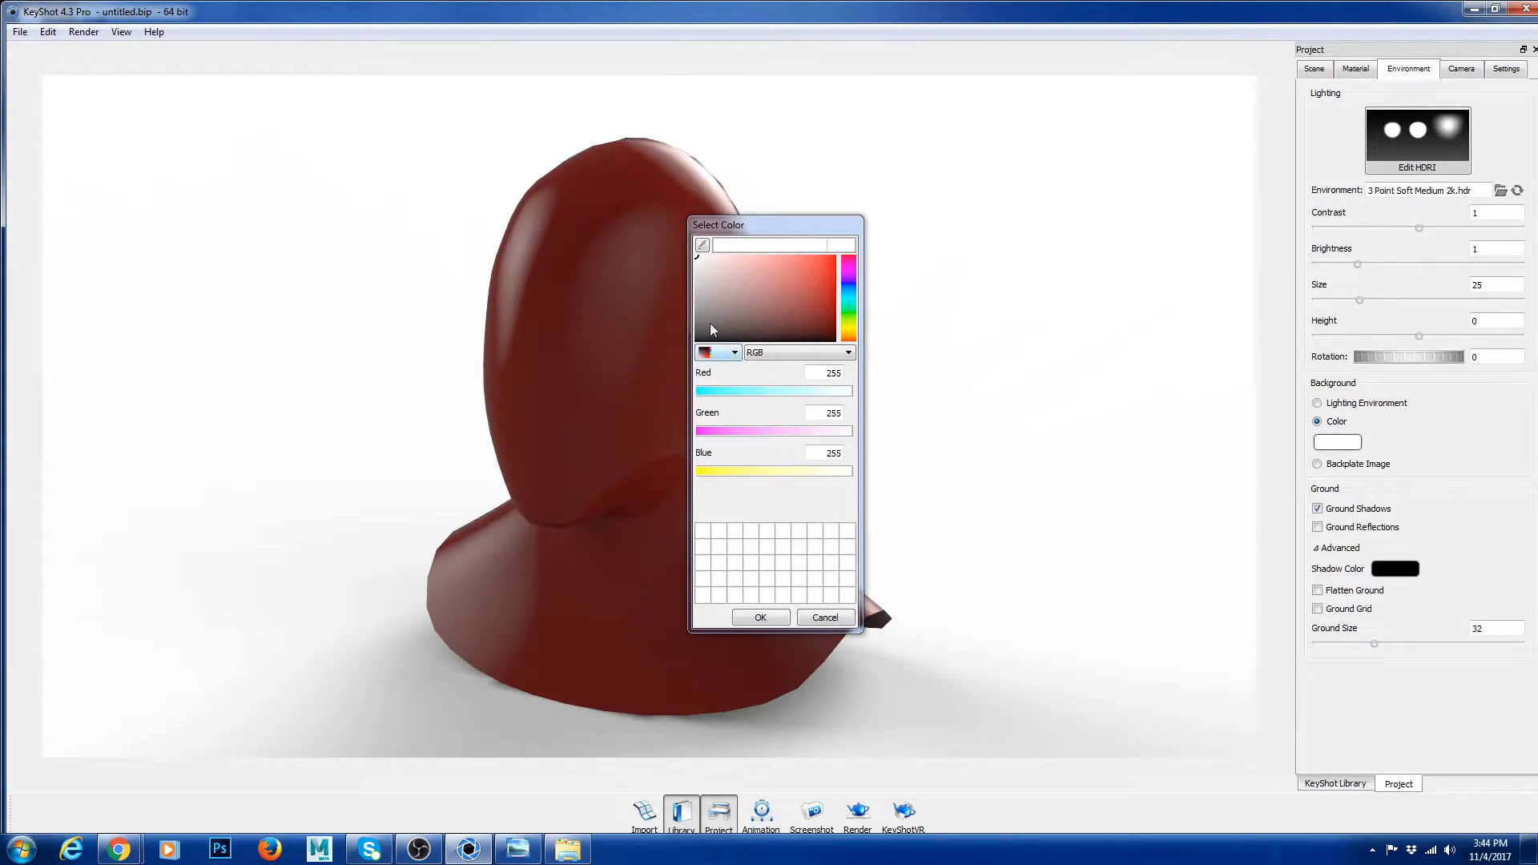
{"action": "left_click_drag", "start_coordinate": [710, 328], "coordinate": [681, 317]}
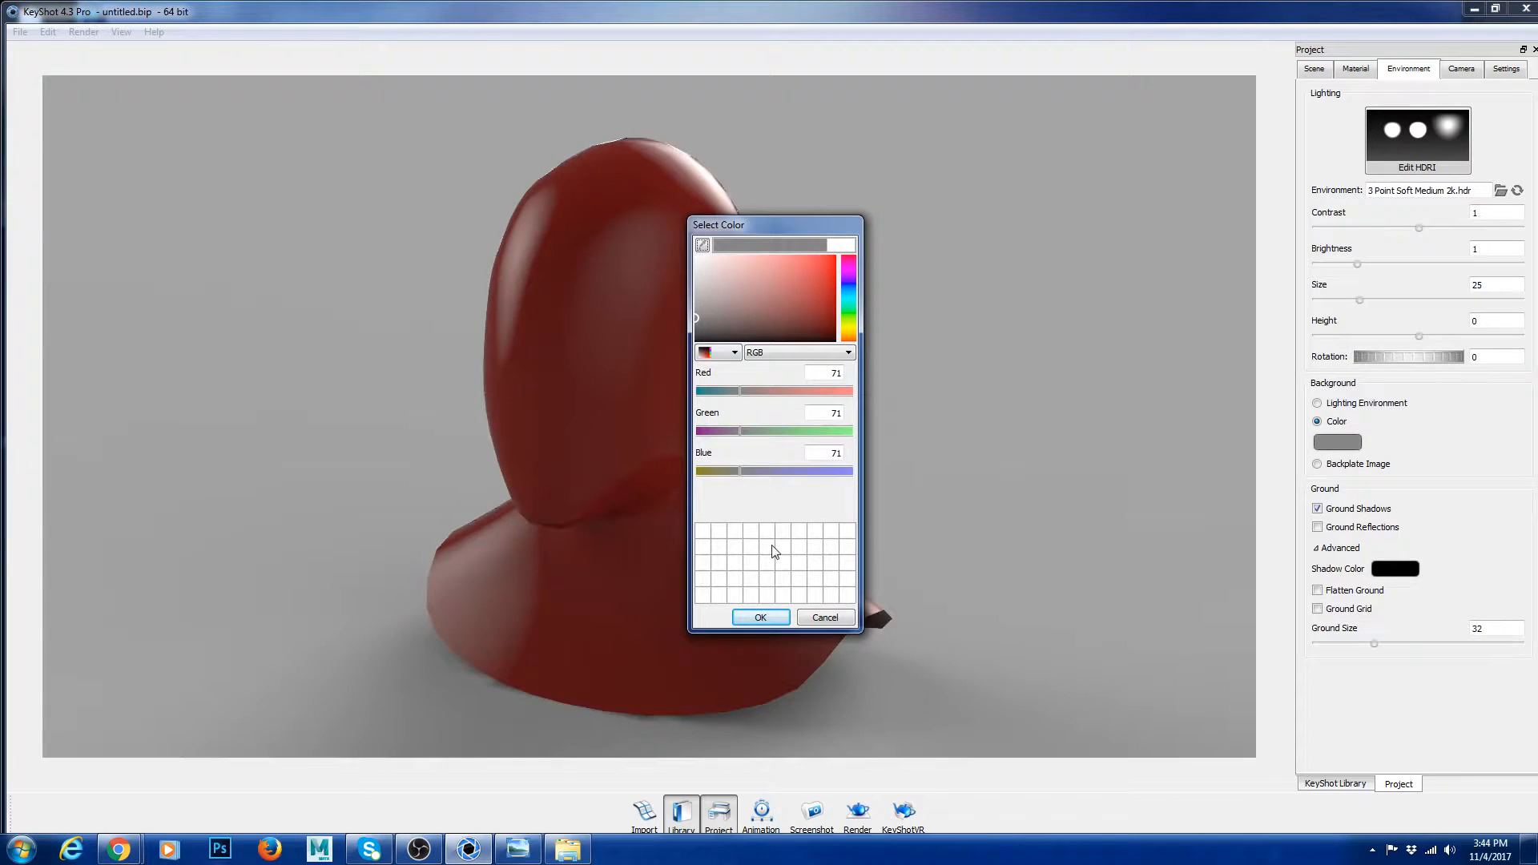
{"action": "left_click", "coordinate": [777, 616]}
- Turn ground shadows off and back on for comparison, and enable ground reflections
{"action": "left_click_drag", "start_coordinate": [1045, 459], "coordinate": [887, 453]}
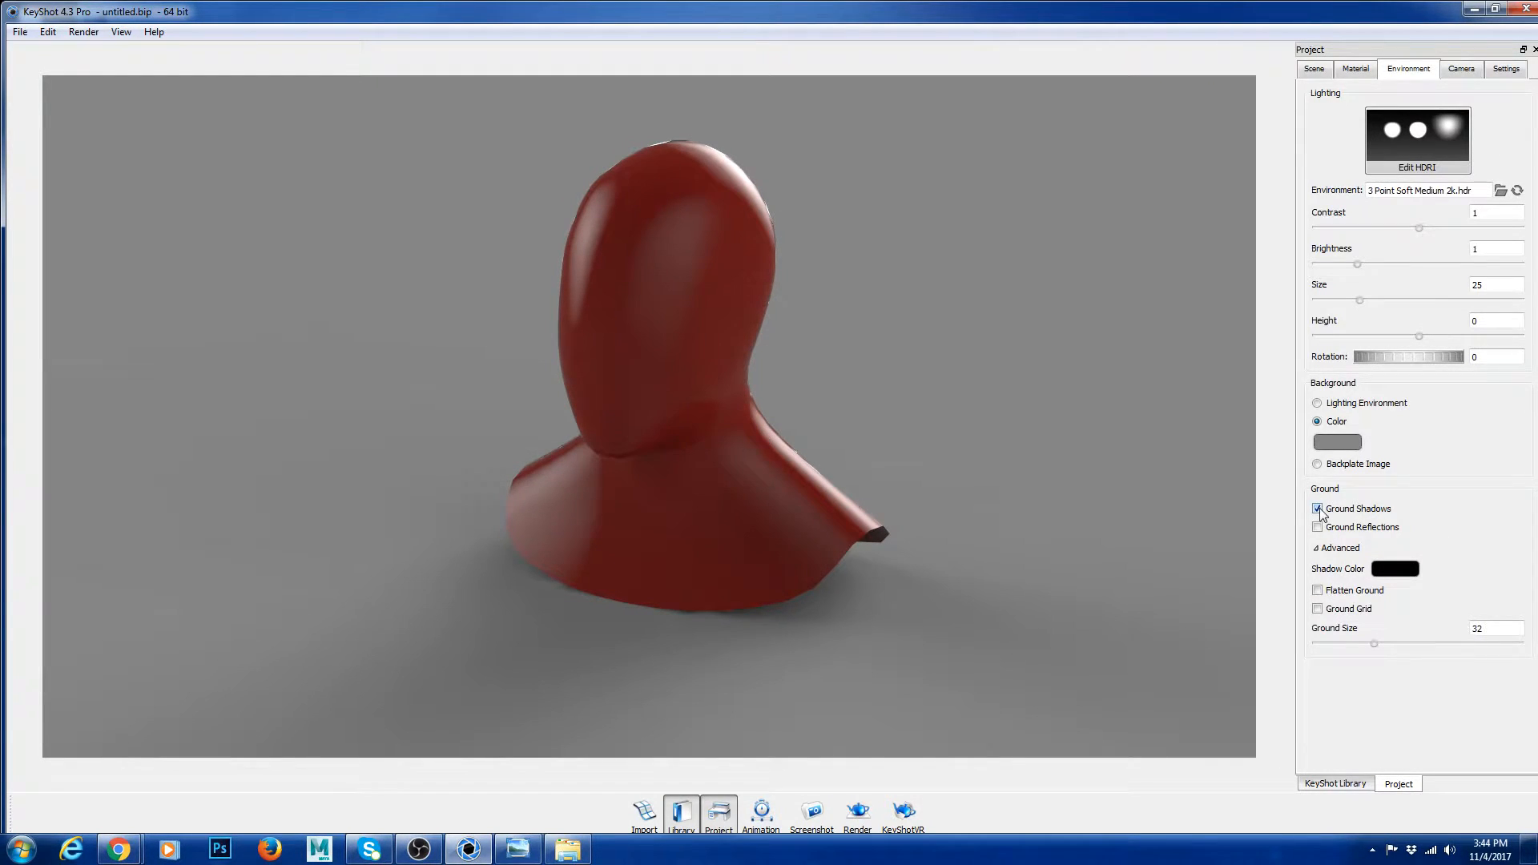
{"action": "left_click", "coordinate": [1316, 509]}
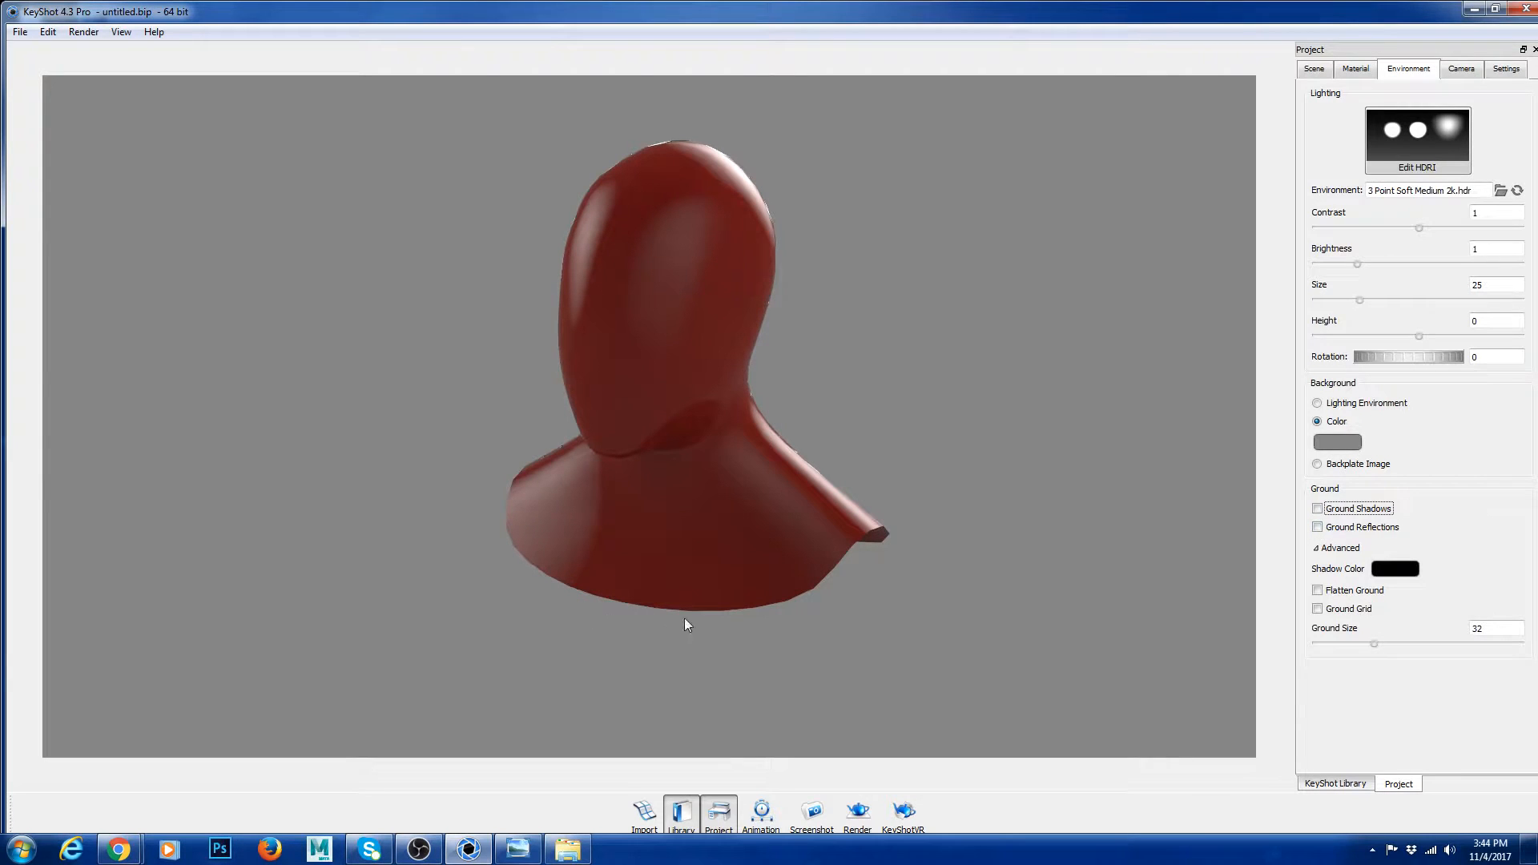
{"action": "left_click", "coordinate": [1317, 509]}
{"action": "left_click", "coordinate": [1316, 527]}
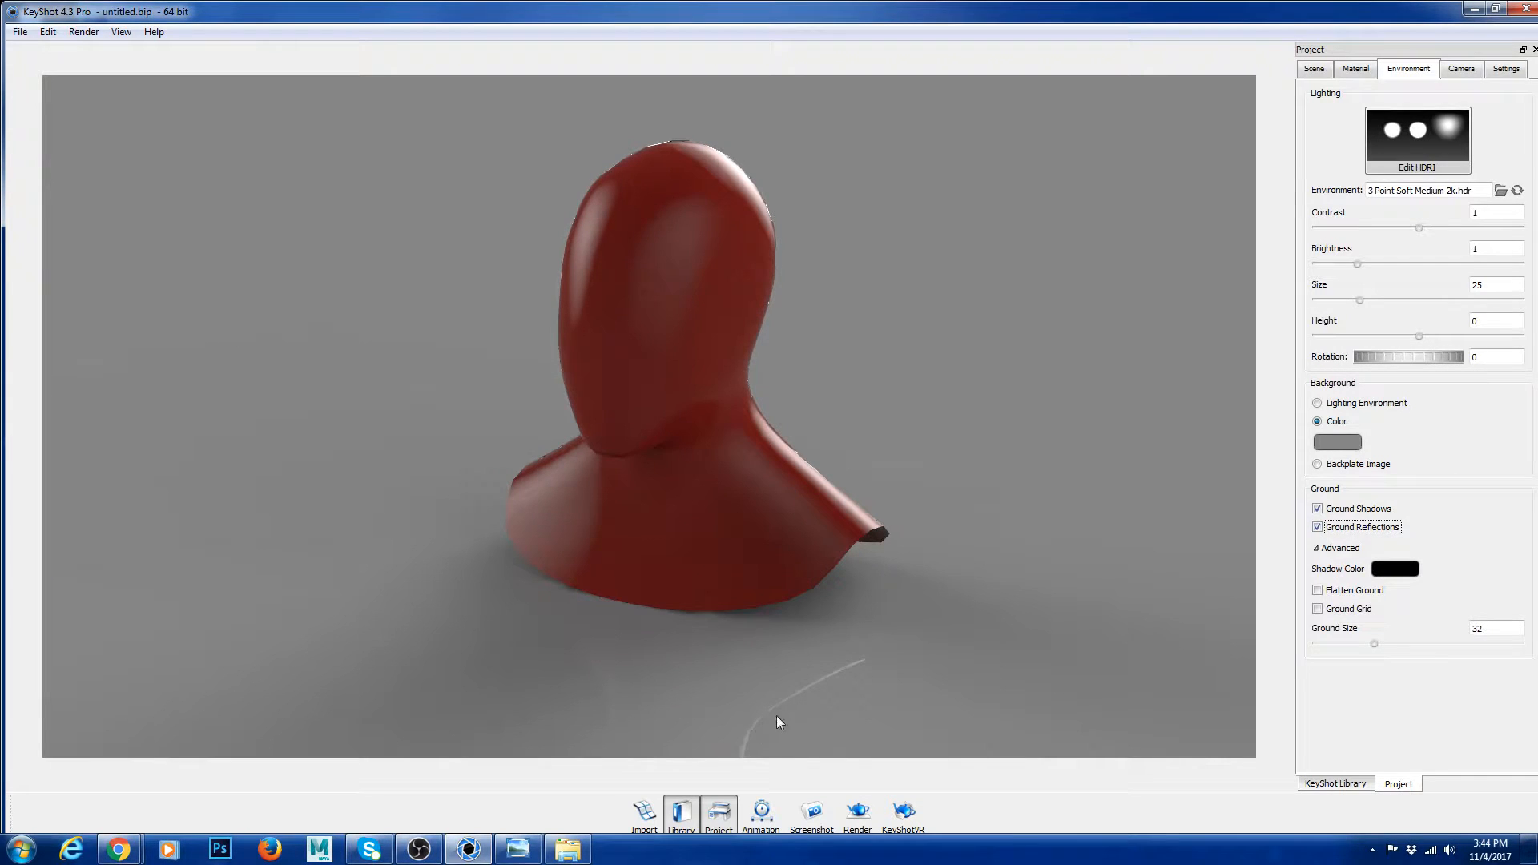
- Set the ground's shadow colour to blue with RGB 12, 12, 146 in the advanced ground settings
{"action": "left_click", "coordinate": [1316, 548]}
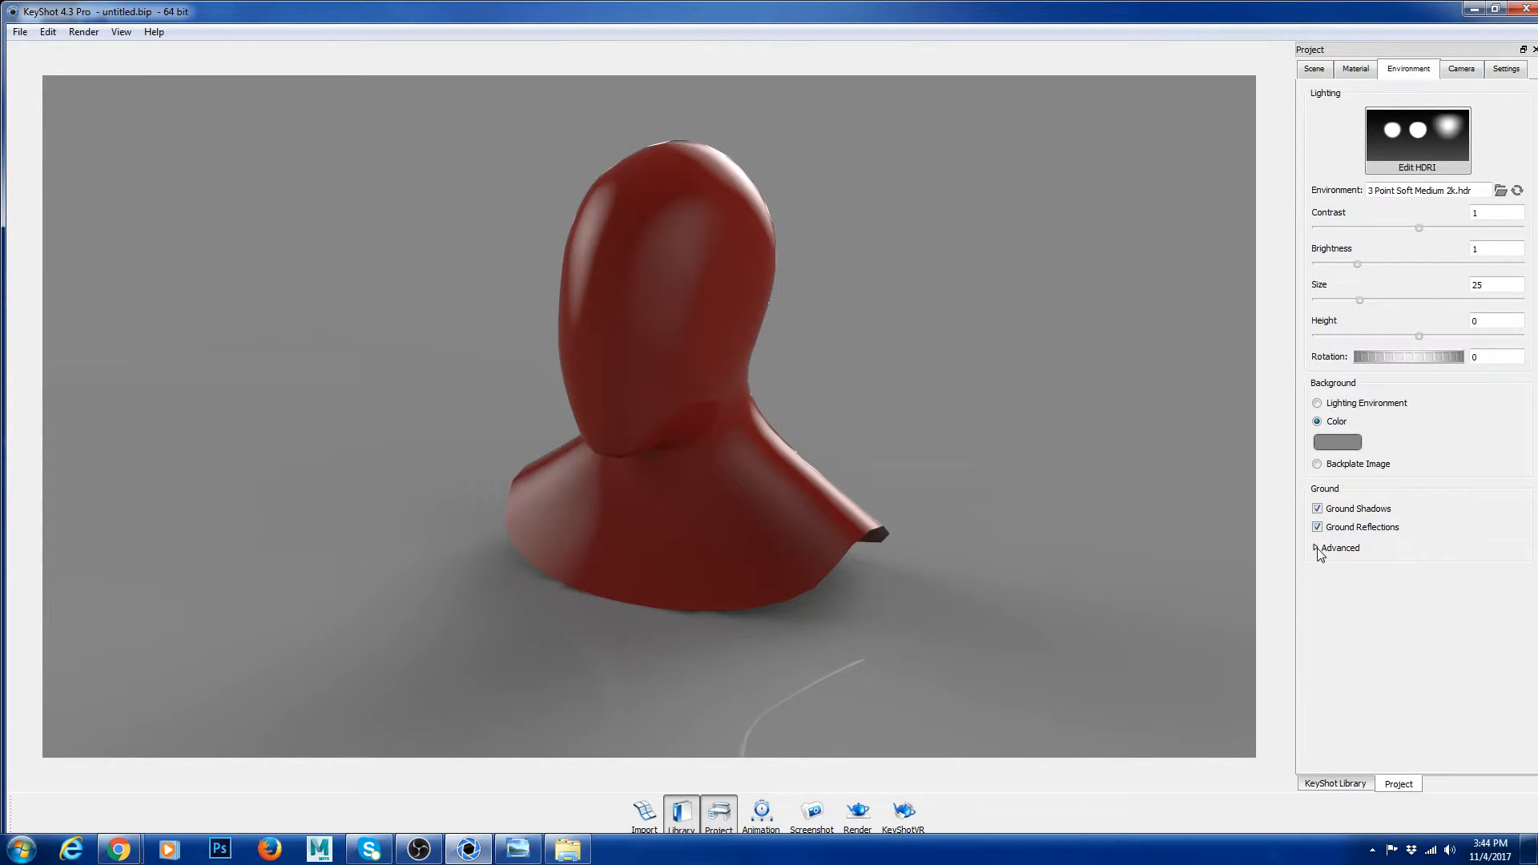
{"action": "left_click", "coordinate": [1316, 548]}
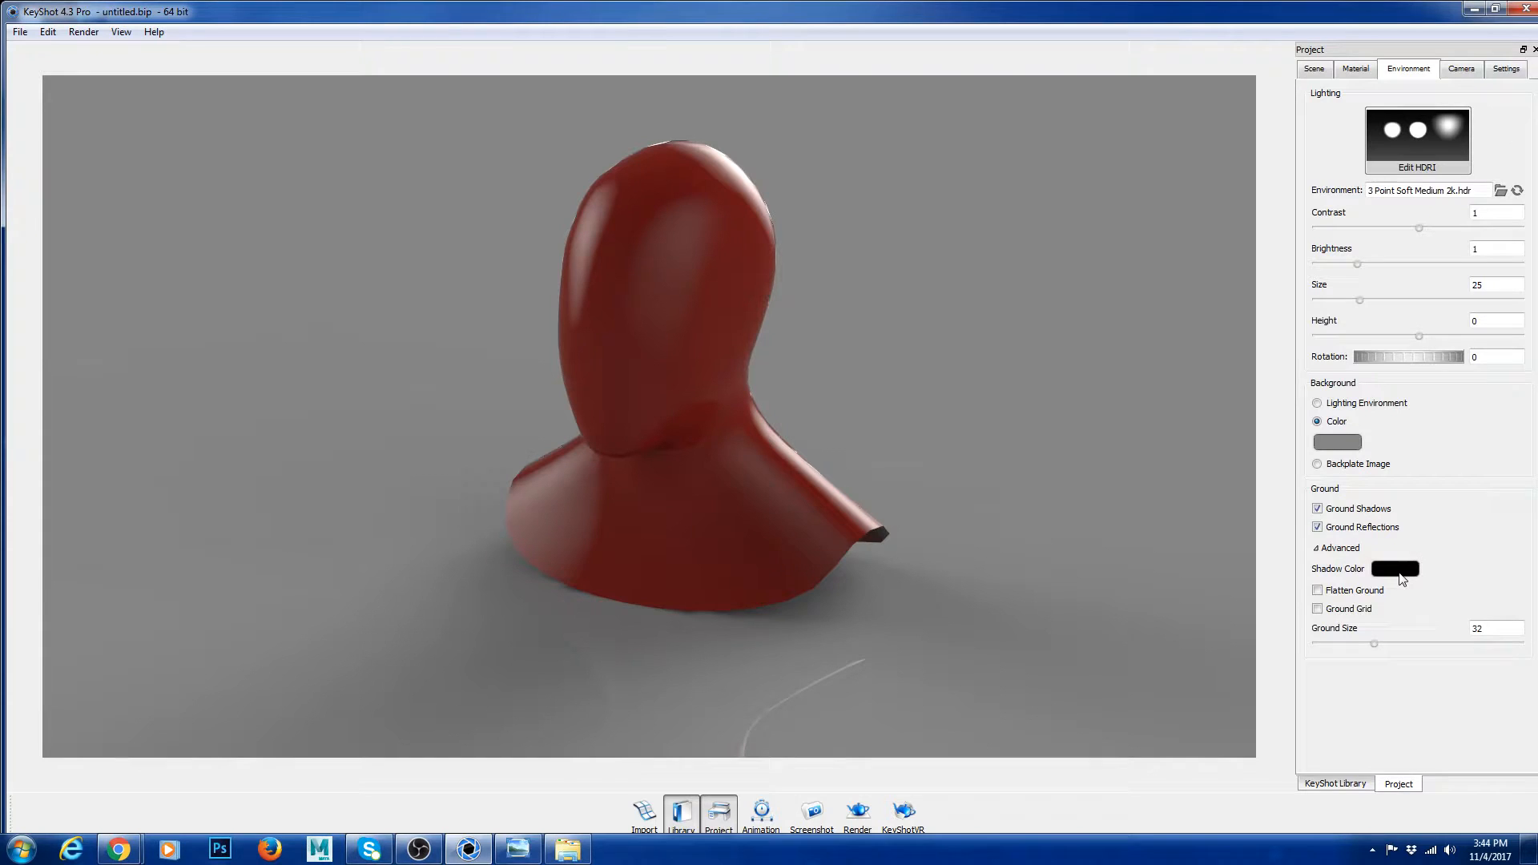
{"action": "left_click", "coordinate": [1400, 570]}
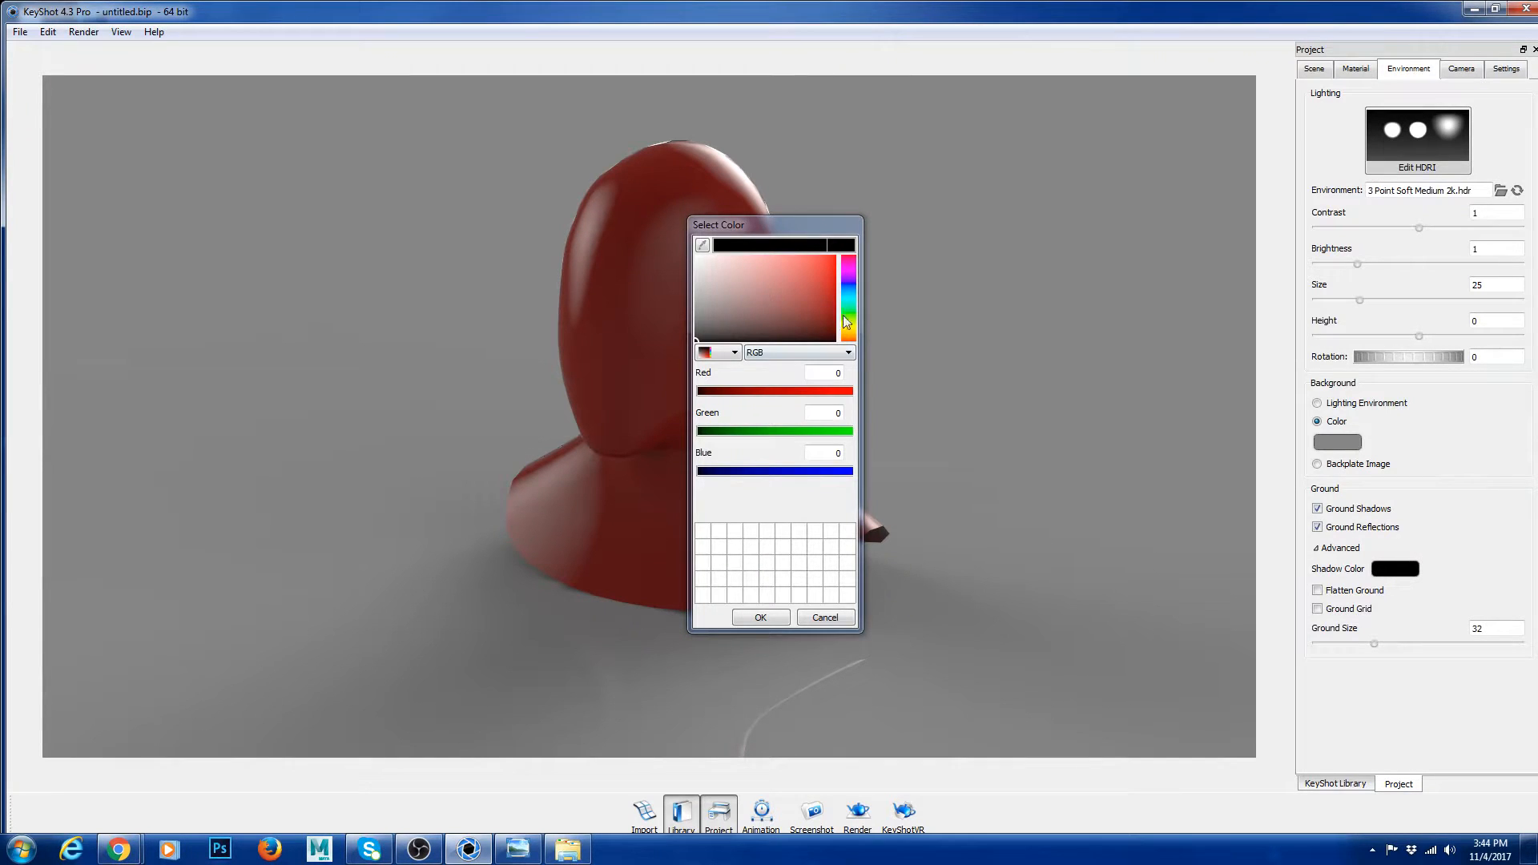
{"action": "left_click", "coordinate": [849, 282]}
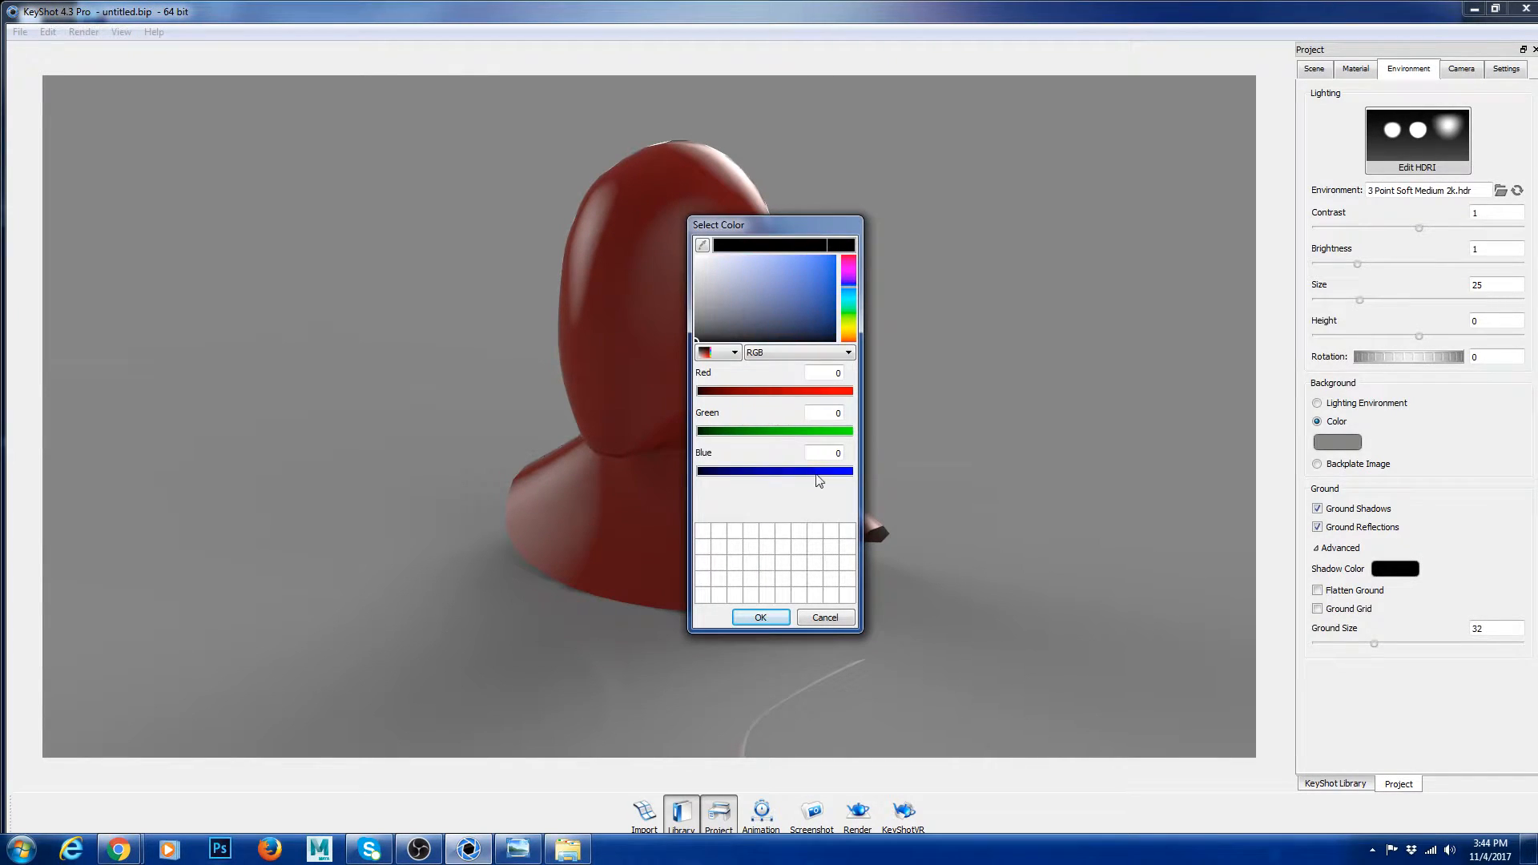
{"action": "mouse_move", "coordinate": [793, 320]}
{"action": "left_mouse_down"}
{"action": "mouse_move", "coordinate": [781, 311]}
{"action": "mouse_move", "coordinate": [765, 336]}
{"action": "mouse_move", "coordinate": [825, 333]}
{"action": "mouse_move", "coordinate": [824, 292]}
{"action": "left_mouse_up"}
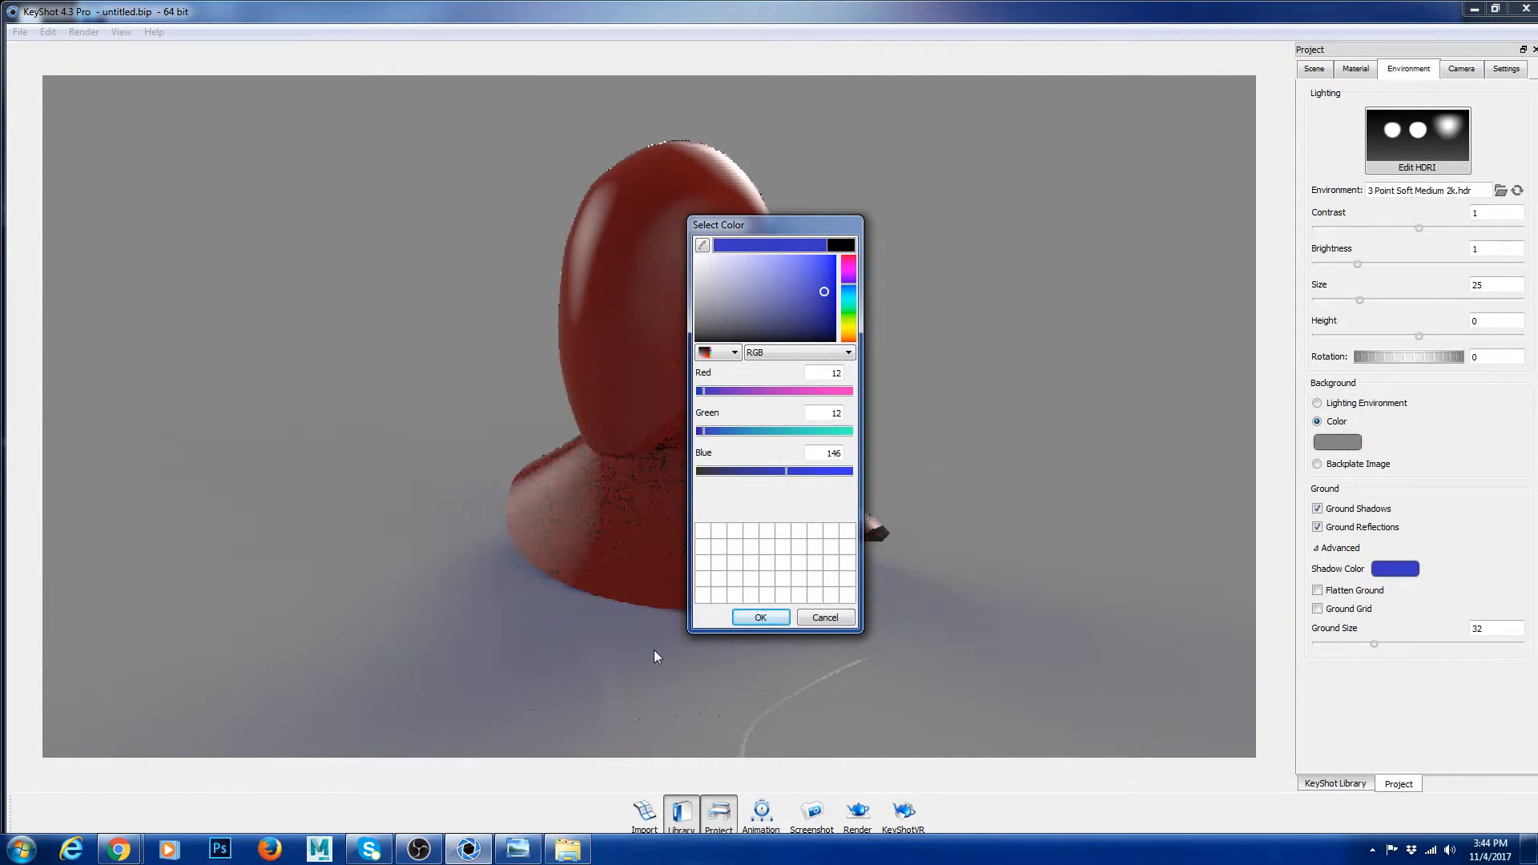
{"action": "left_click", "coordinate": [755, 622]}
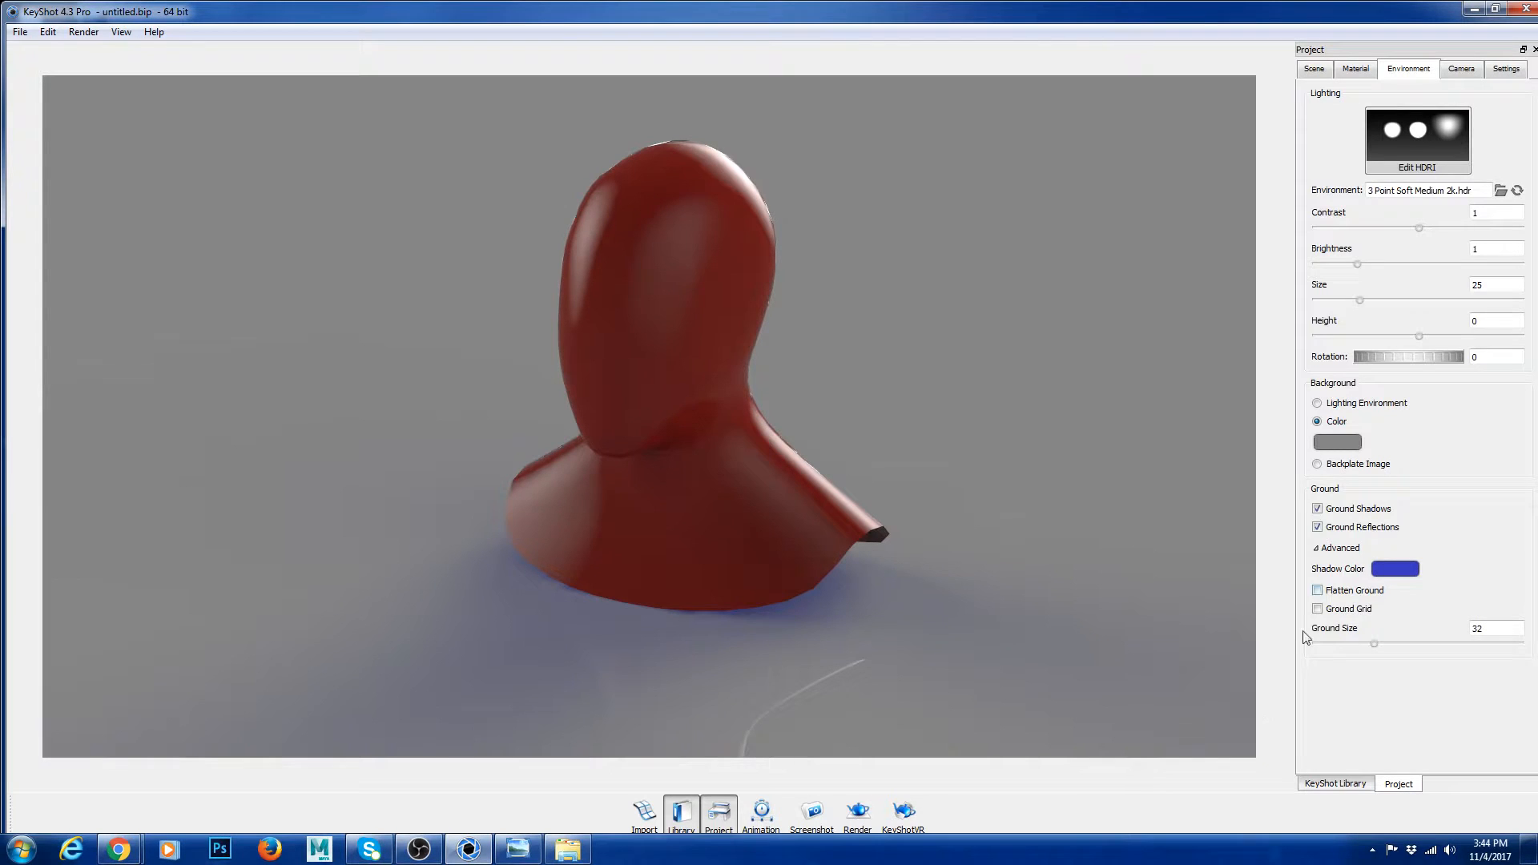
- Show the ground grid briefly, hide it again, and enable Flatten Ground
{"action": "left_click", "coordinate": [1319, 610]}
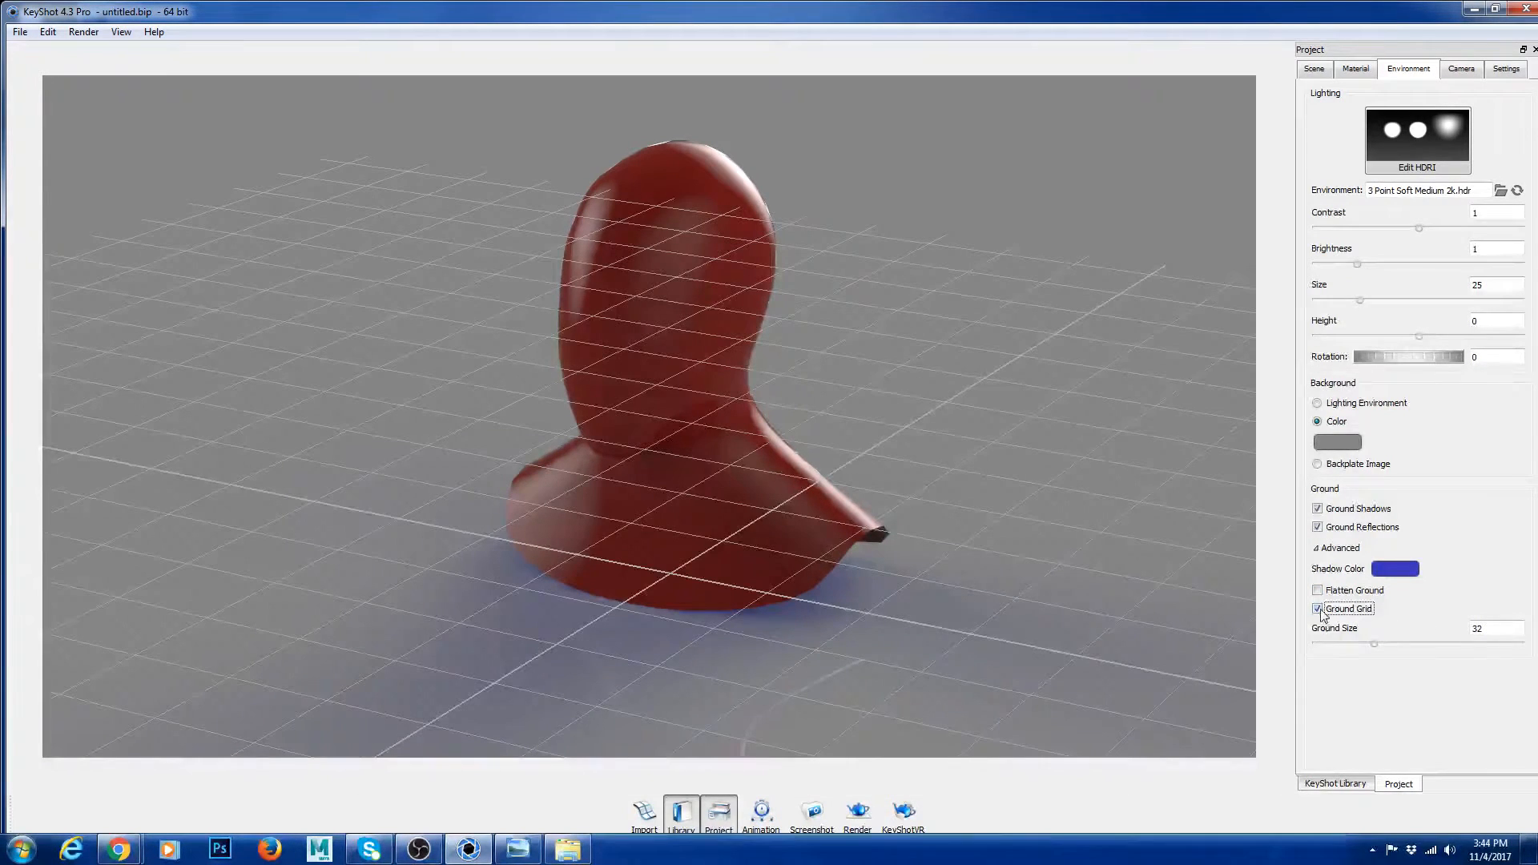
{"action": "left_click", "coordinate": [1318, 608]}
{"action": "left_click", "coordinate": [1318, 591]}
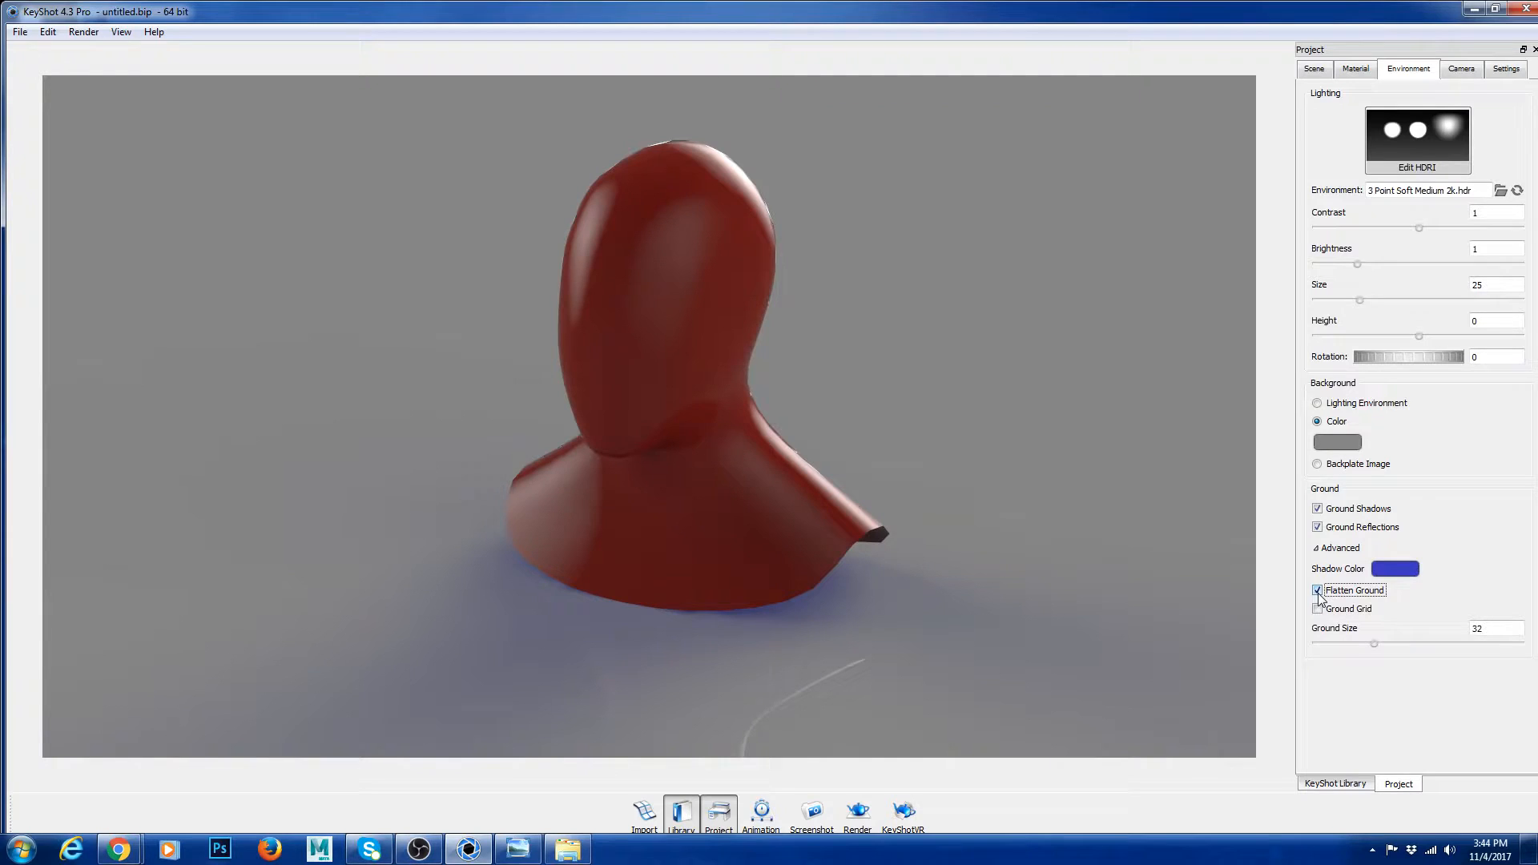
- Disable Flatten Ground and ground reflections, and set the ground shadow colour to black, RGB 0, 0, 0
{"action": "left_click", "coordinate": [1318, 592]}
{"action": "left_click", "coordinate": [1318, 527]}
{"action": "left_click", "coordinate": [1402, 570]}
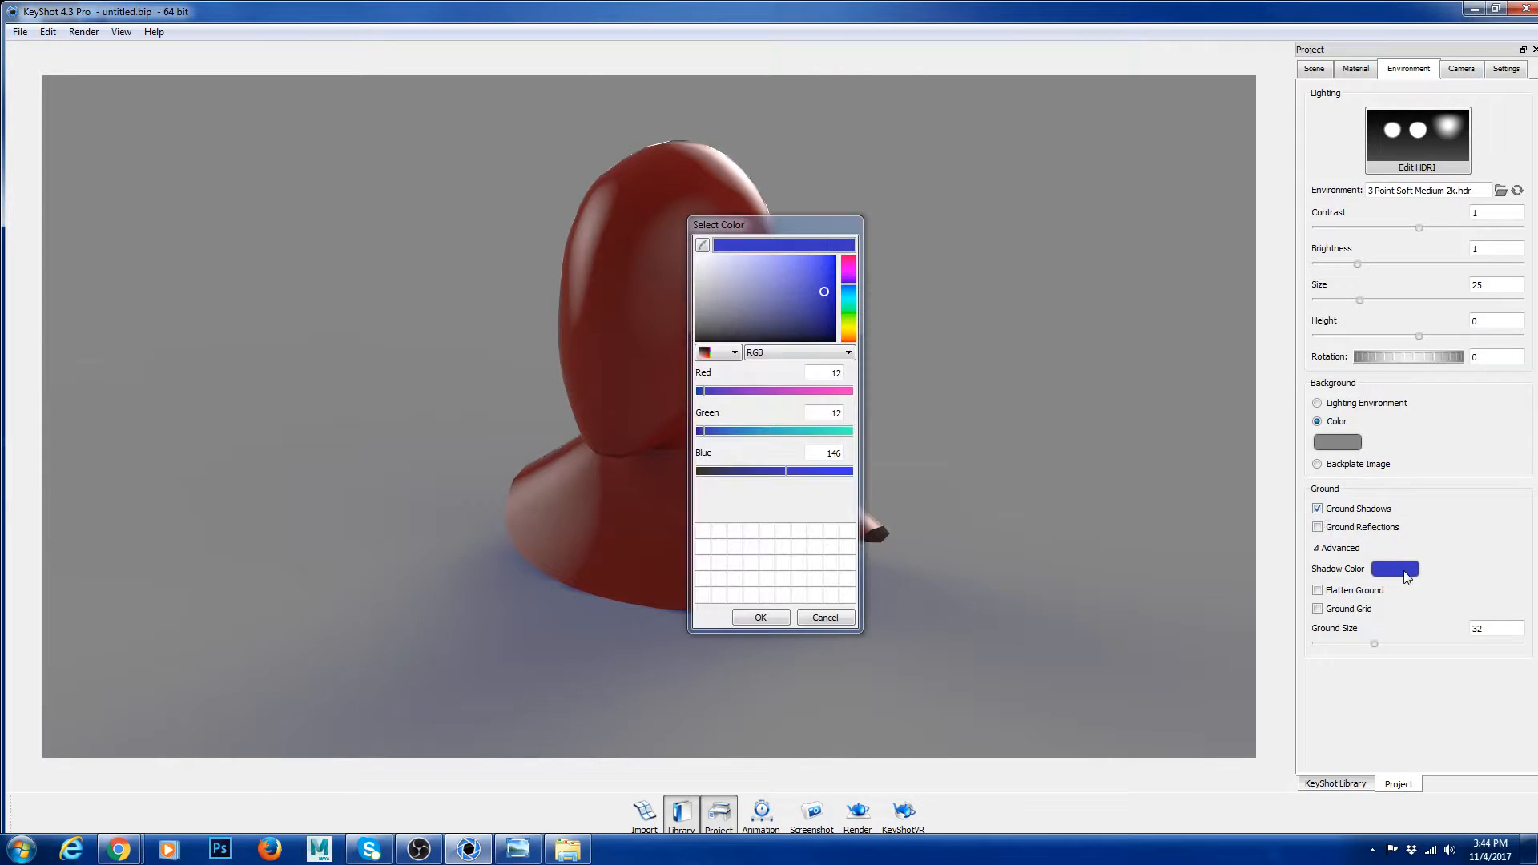
{"action": "left_click_drag", "start_coordinate": [679, 359], "coordinate": [654, 372]}
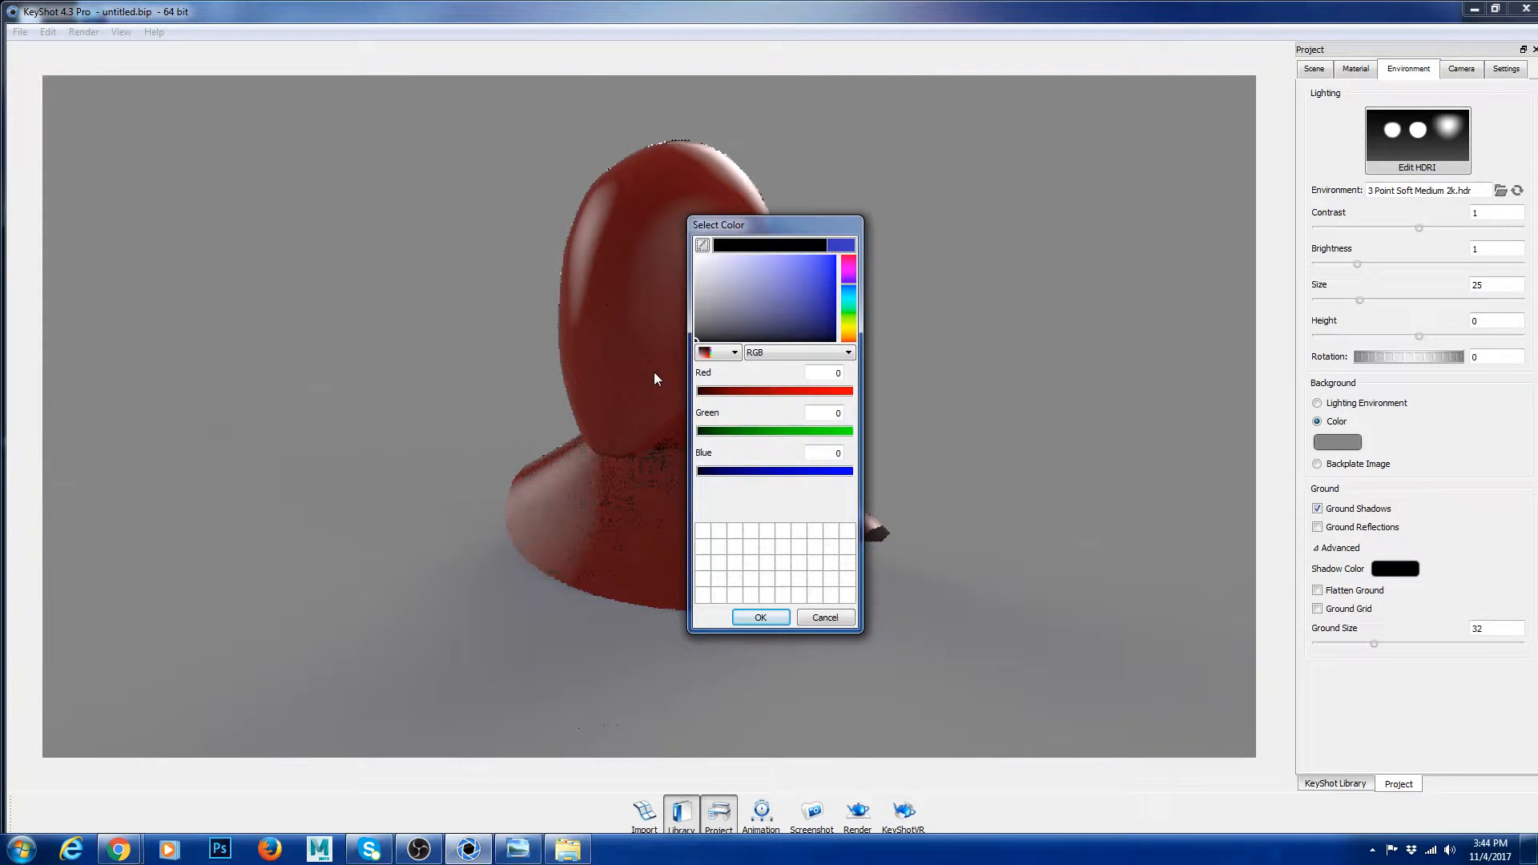
{"action": "left_click", "coordinate": [760, 618]}
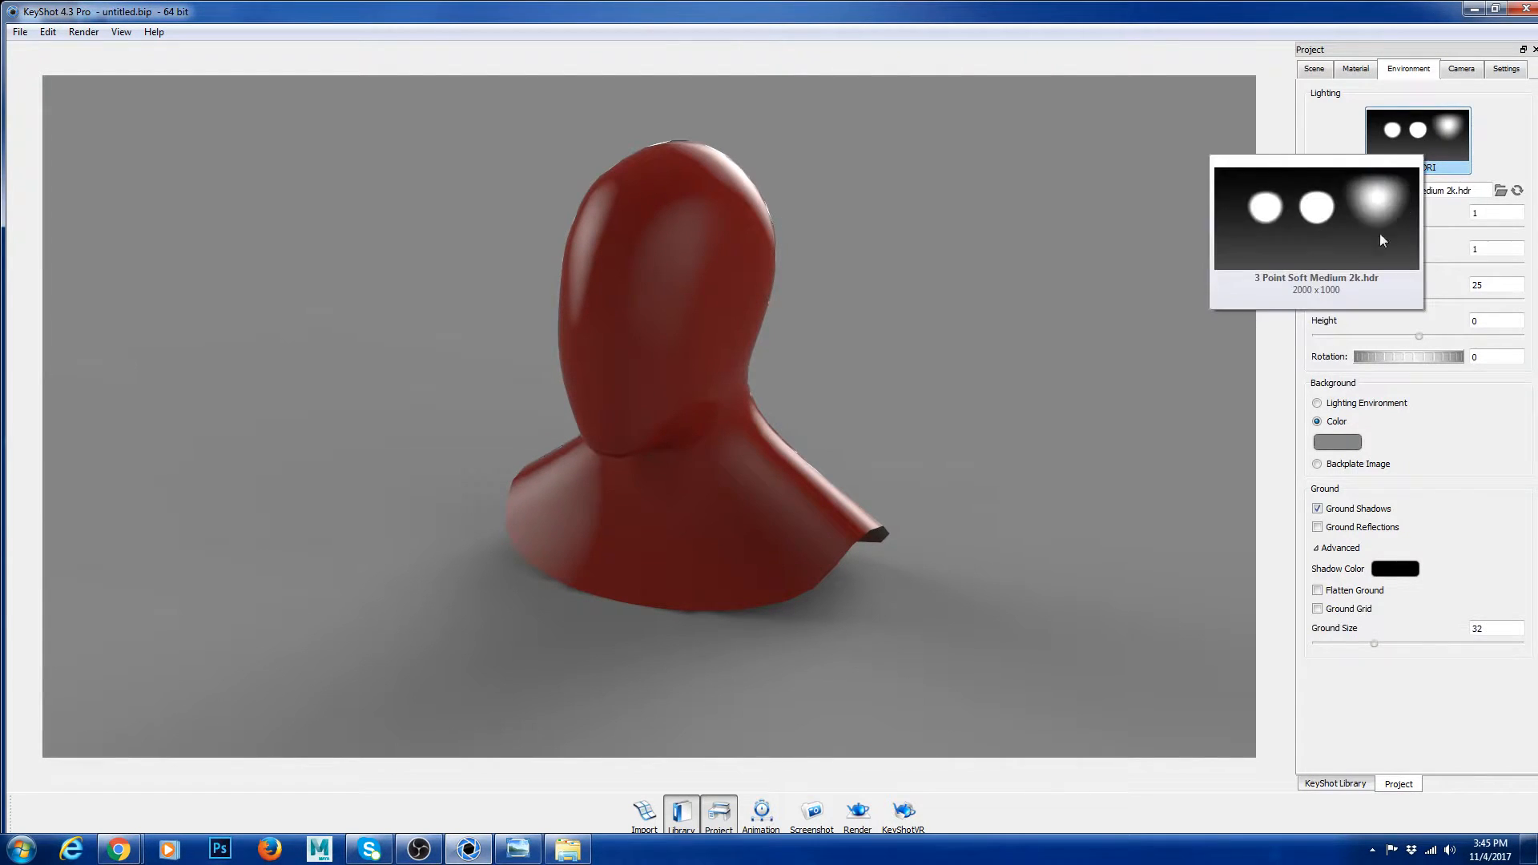
- Adjust the HDRI lighting to contrast 0.604, brightness 1.155, size 36.255 and rotation 262
{"action": "left_click", "coordinate": [1419, 228]}
{"action": "left_click_drag", "start_coordinate": [1419, 228], "coordinate": [1381, 226]}
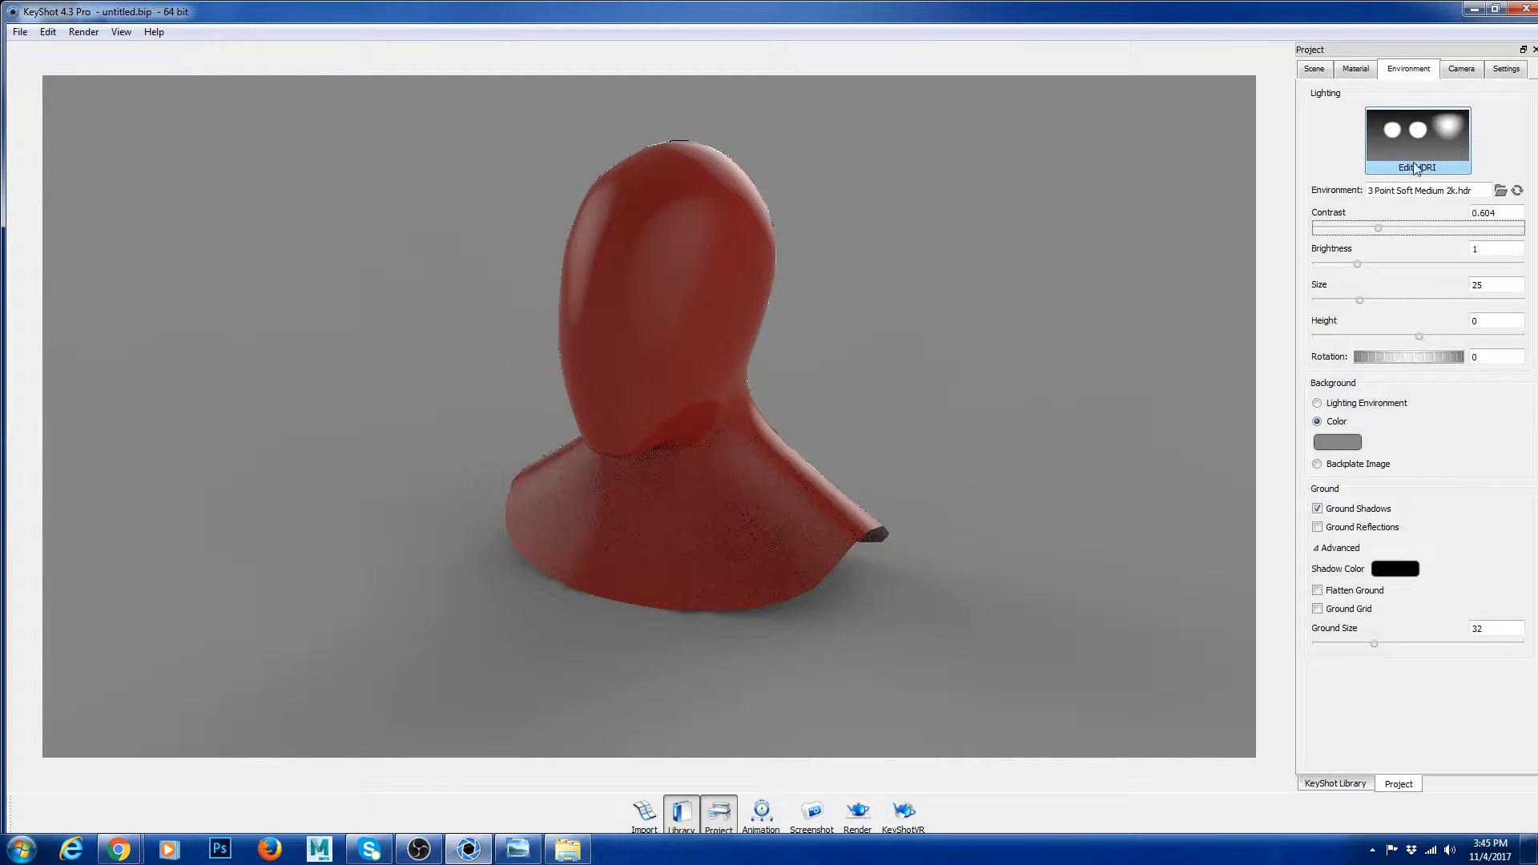
{"action": "left_click_drag", "start_coordinate": [1357, 264], "coordinate": [1410, 265]}
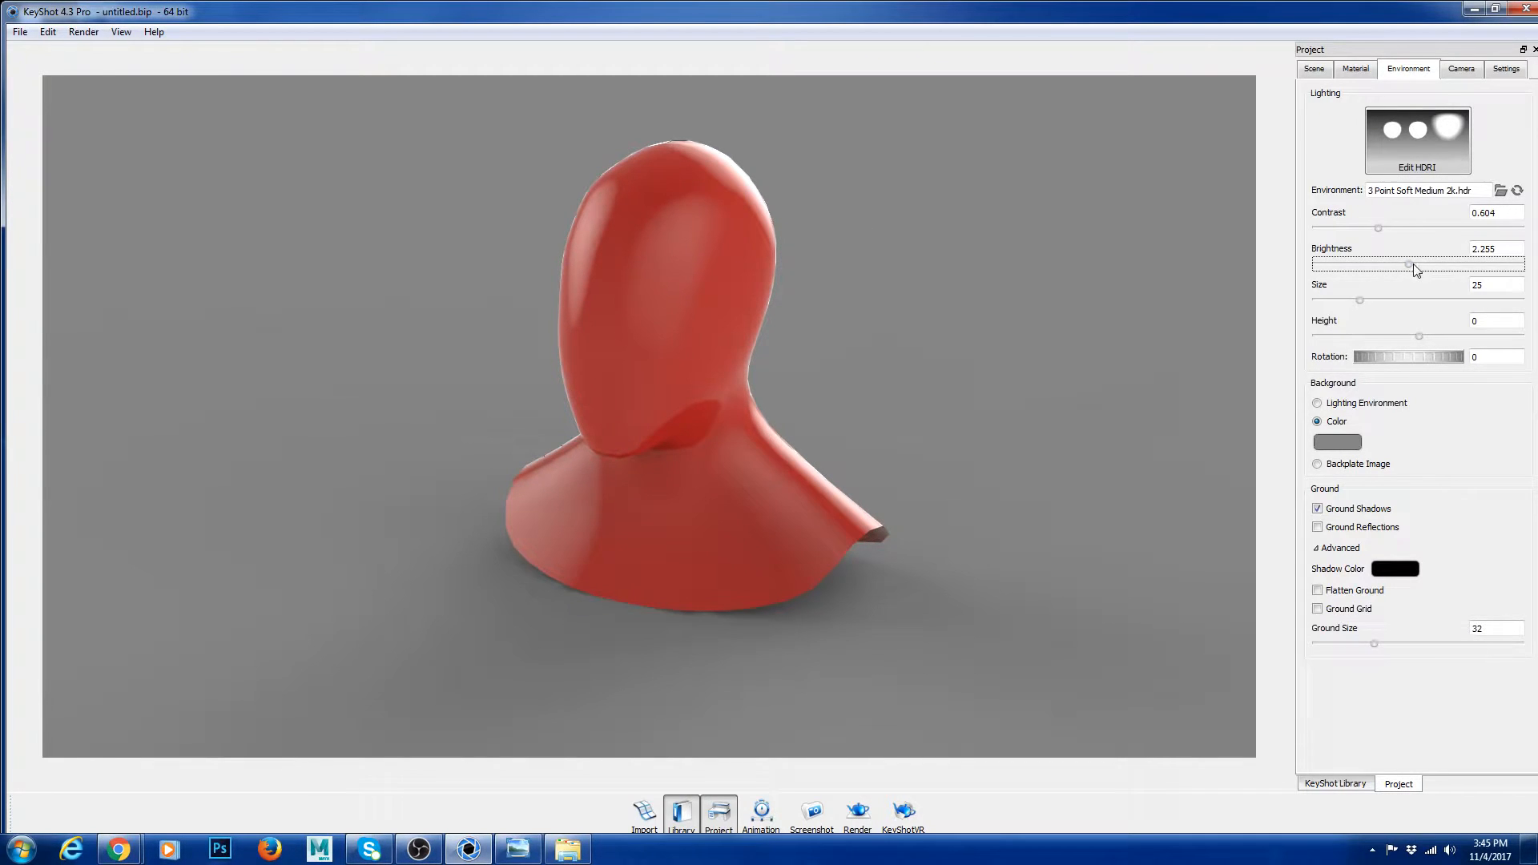
{"action": "left_click_drag", "start_coordinate": [1408, 265], "coordinate": [1384, 301]}
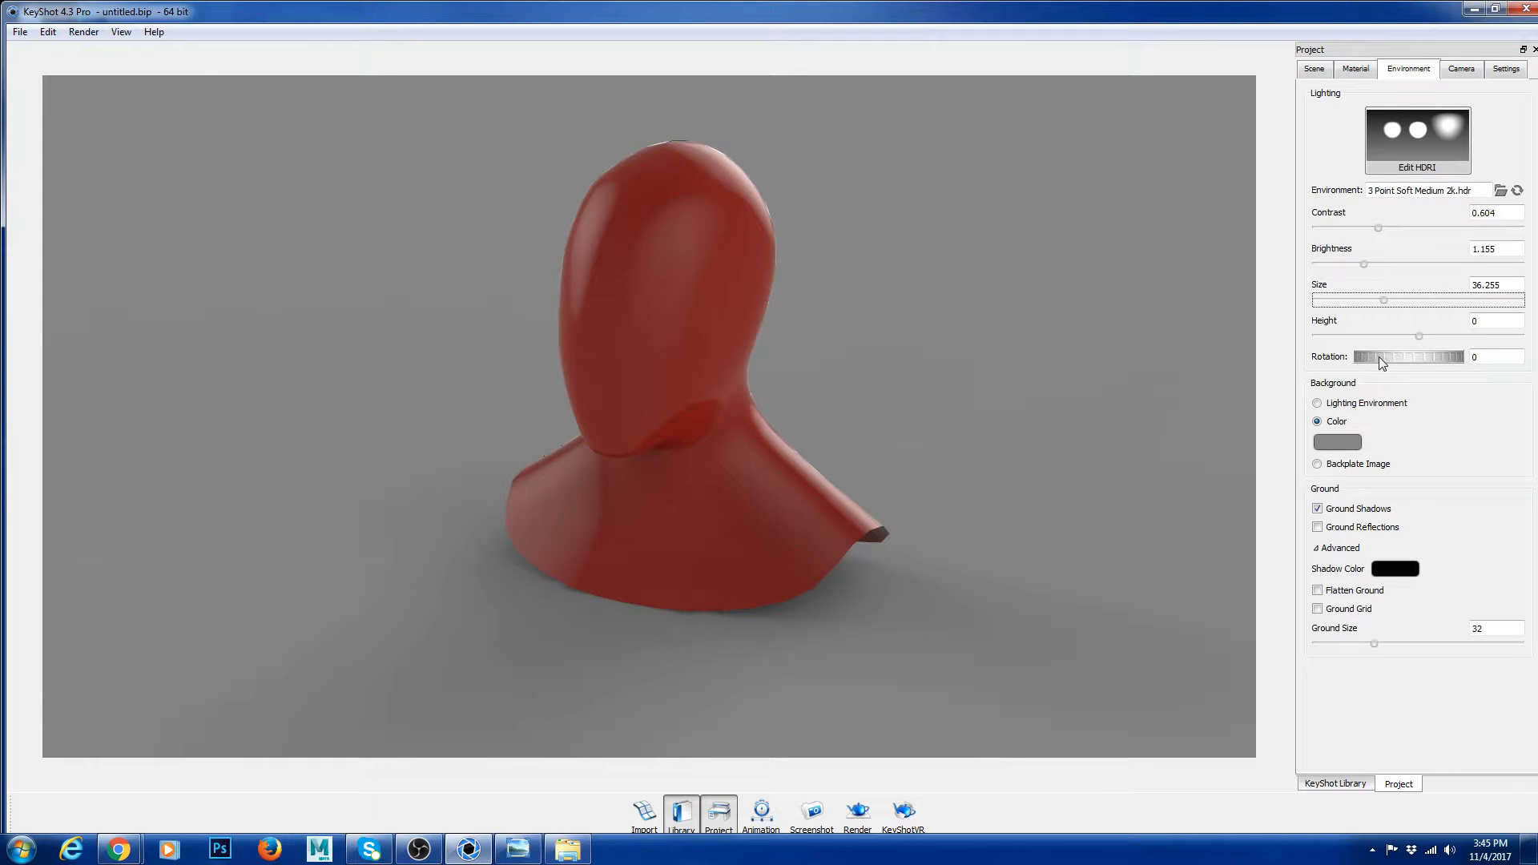
{"action": "left_click_drag", "start_coordinate": [1377, 357], "coordinate": [1442, 358]}
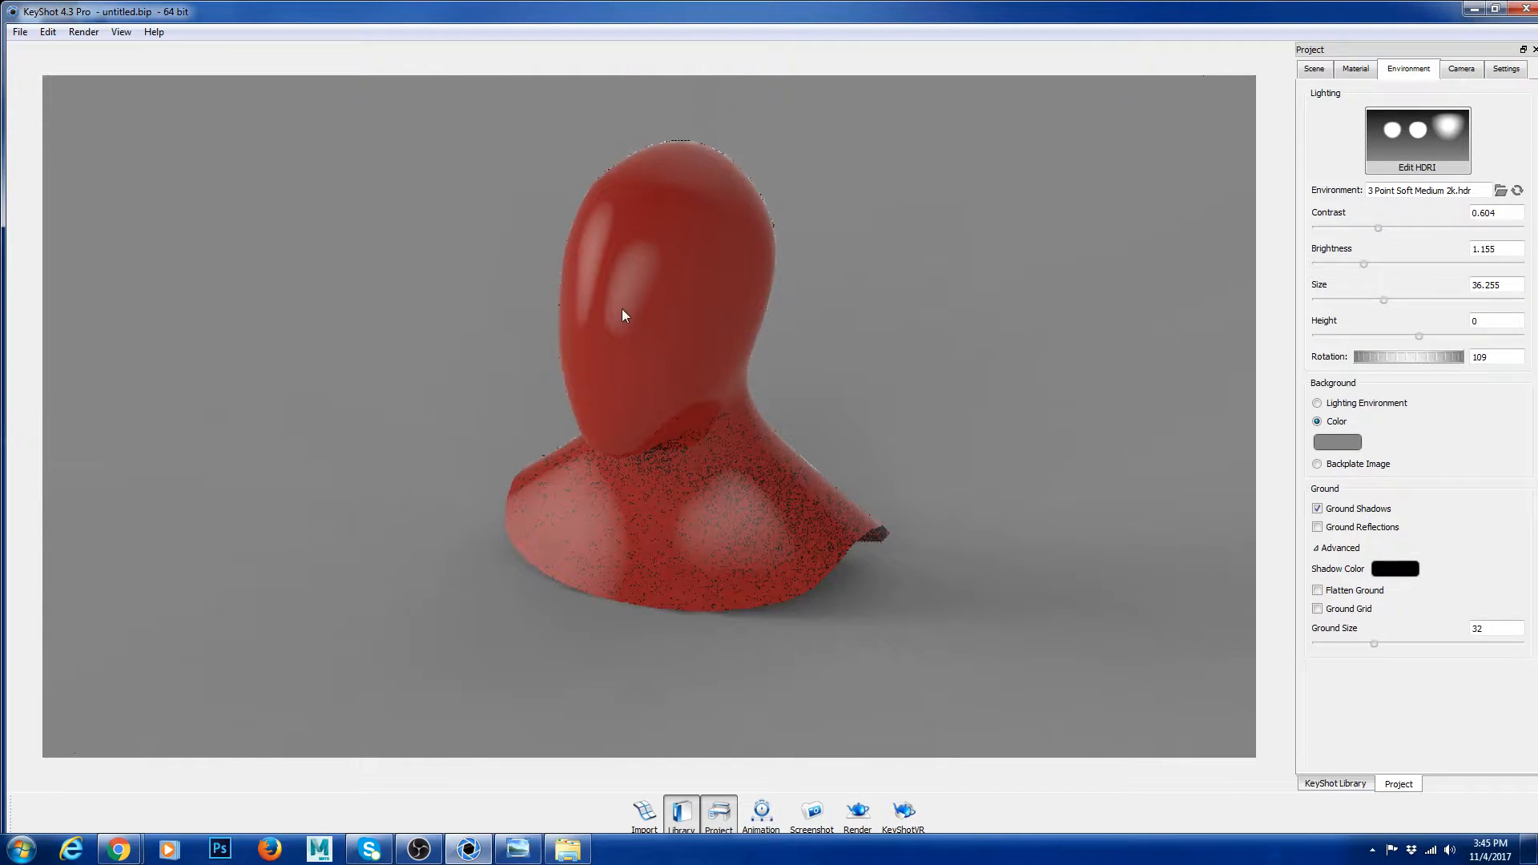
{"action": "left_click_drag", "start_coordinate": [1382, 357], "coordinate": [1457, 359]}
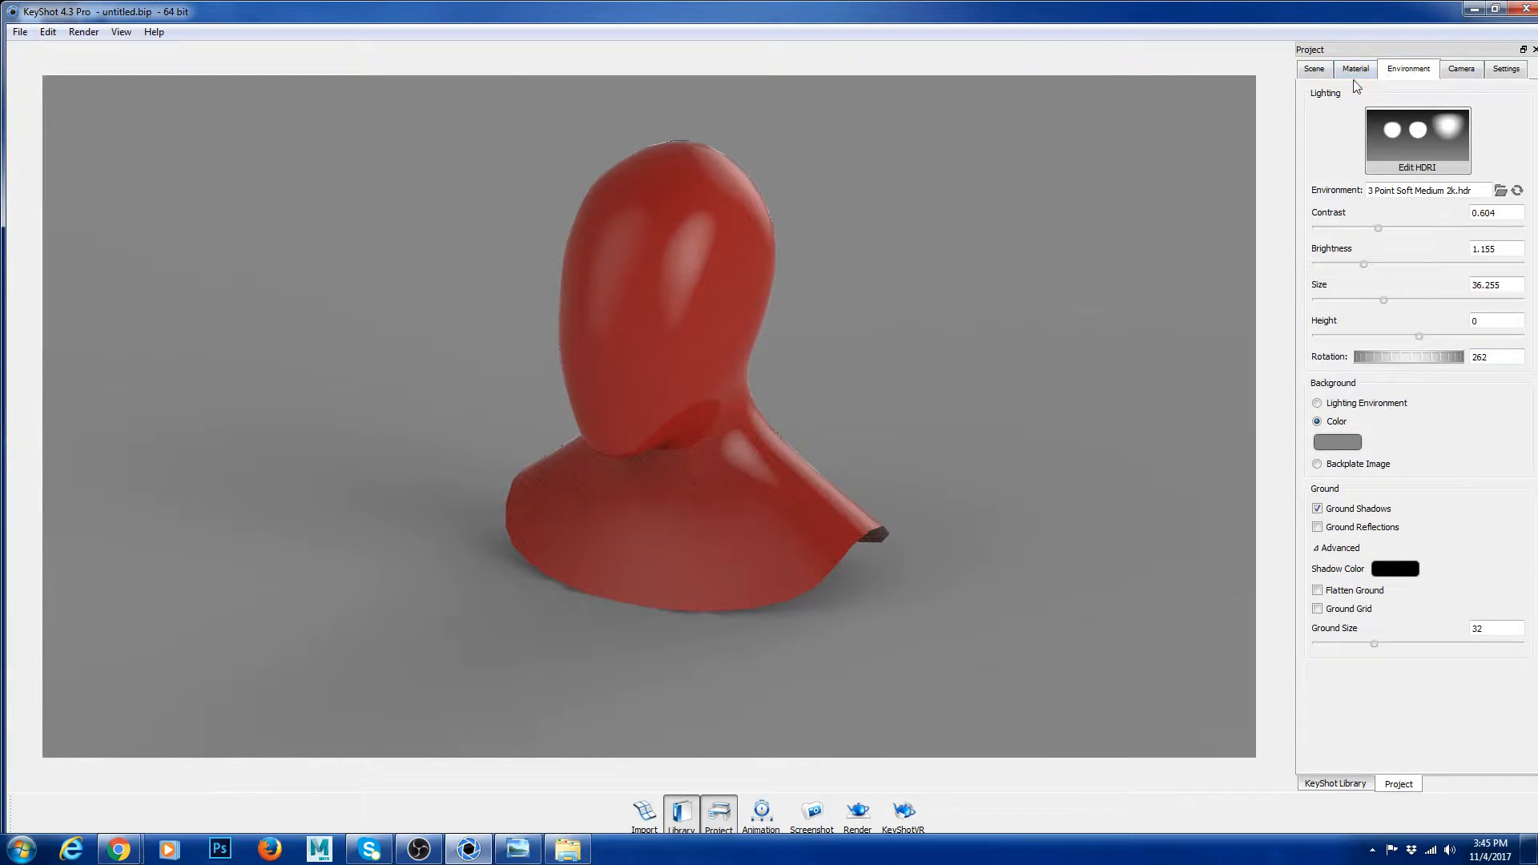
- Apply the interior environment hdri-locations_factory_4k to the scene and rotate it to 52.5
{"action": "left_click", "coordinate": [1361, 789]}
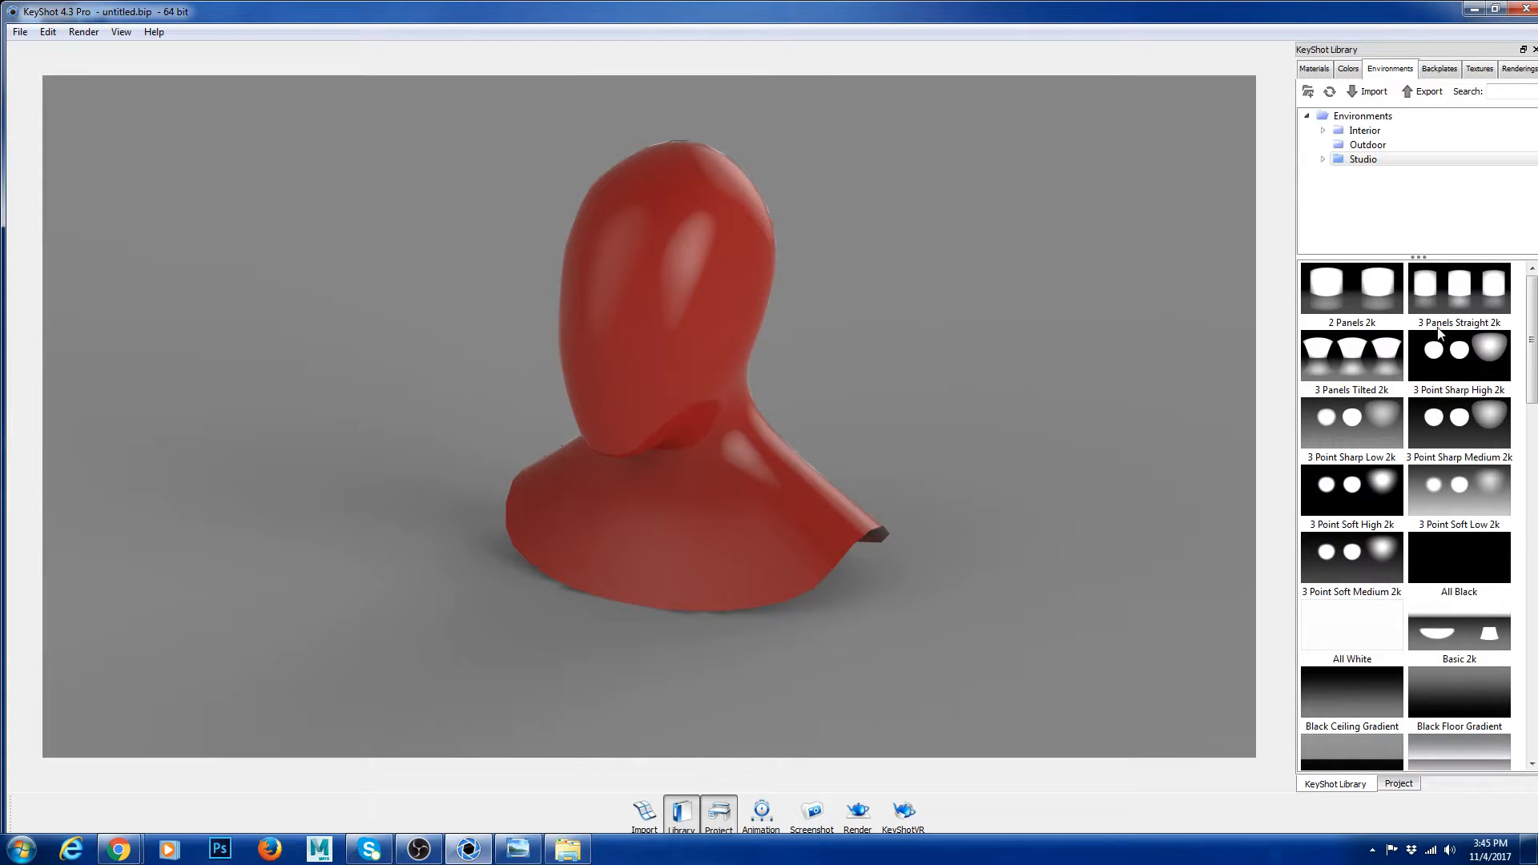
{"action": "left_click", "coordinate": [1364, 130]}
{"action": "left_click_drag", "start_coordinate": [1477, 305], "coordinate": [1019, 382]}
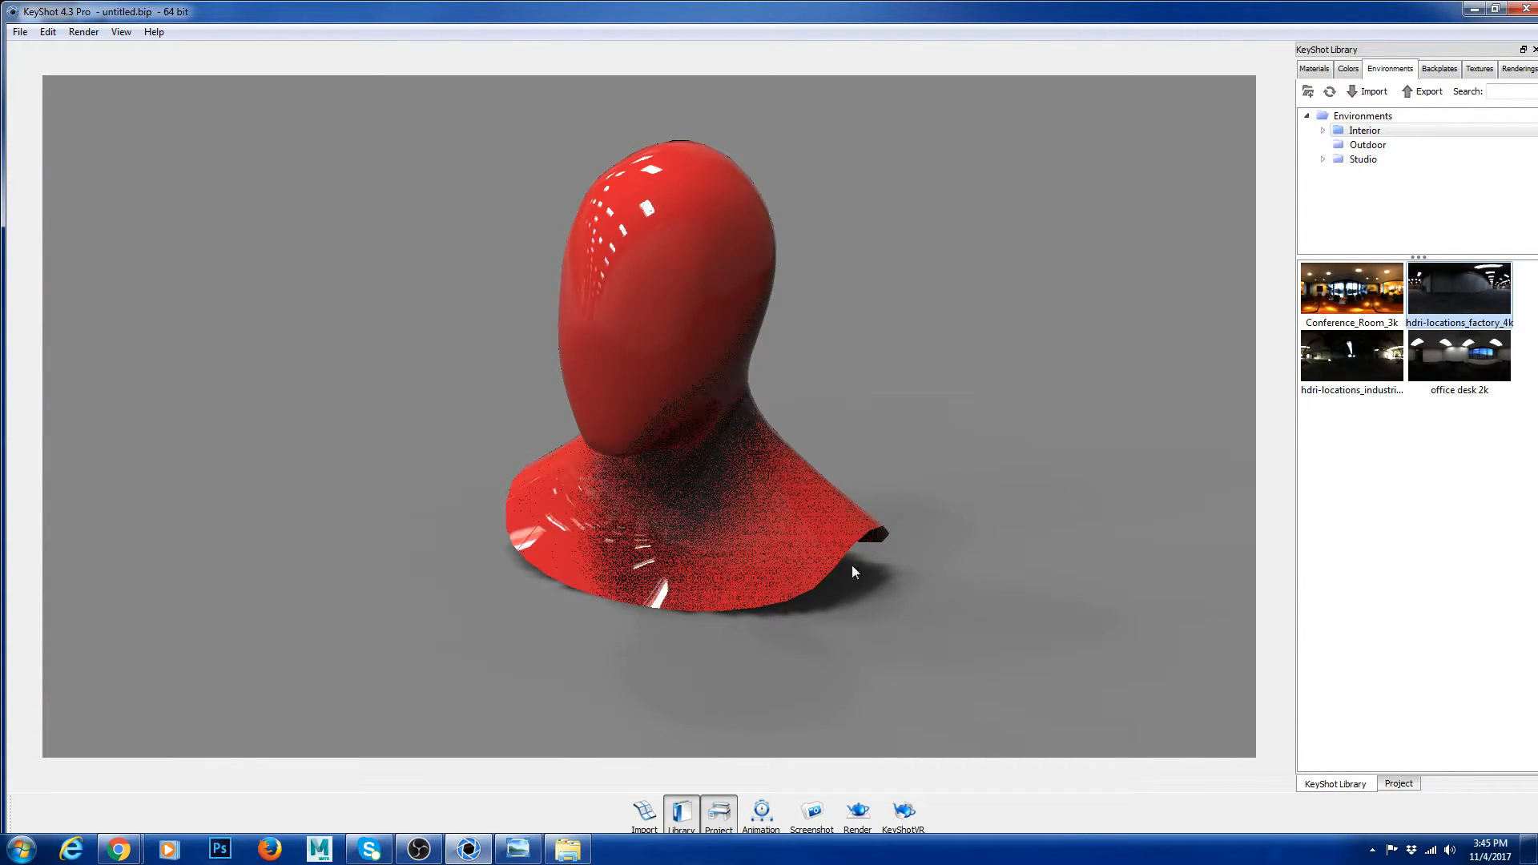
{"action": "left_click", "coordinate": [1398, 784]}
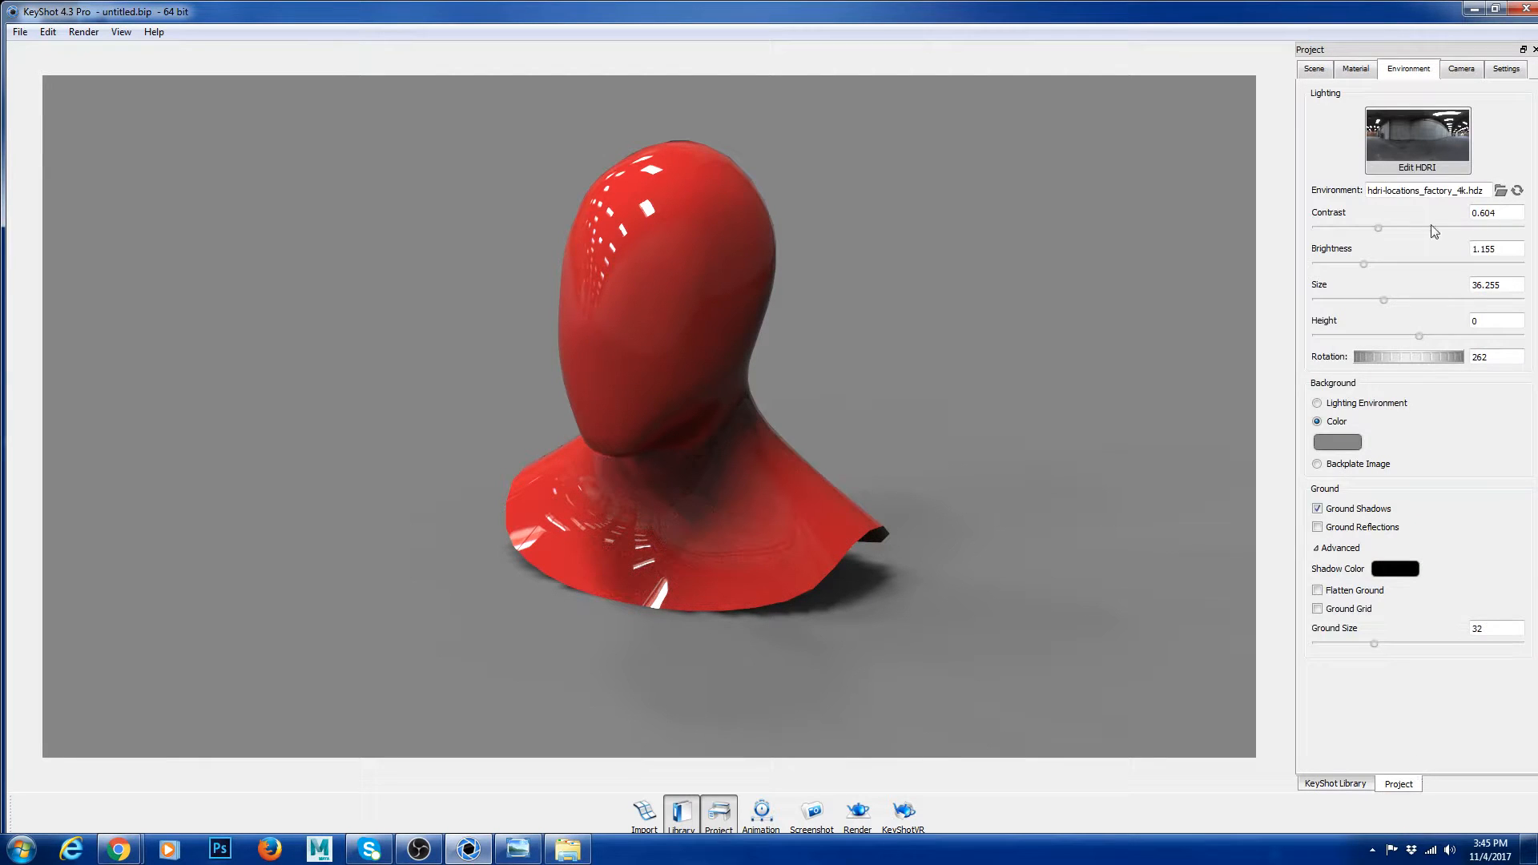
{"action": "mouse_move", "coordinate": [1406, 360]}
{"action": "left_mouse_down"}
{"action": "mouse_move", "coordinate": [1452, 361]}
{"action": "mouse_move", "coordinate": [1422, 359]}
{"action": "left_mouse_up"}
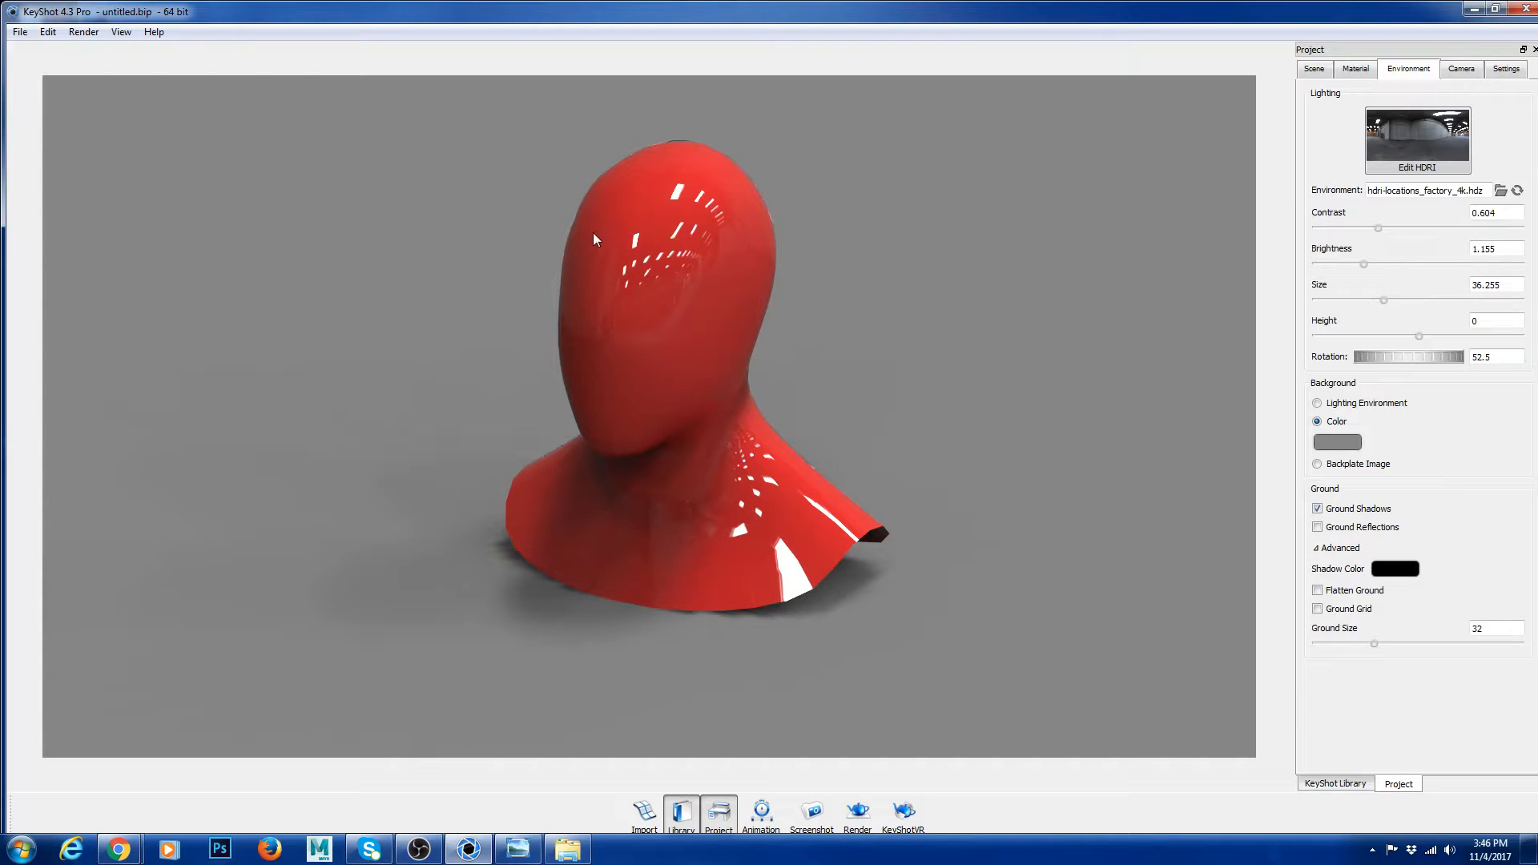
- Look around the factory image in the HDRI editor, then create a new HDR image with a black background at 2000x1000
{"action": "left_click", "coordinate": [1415, 167]}
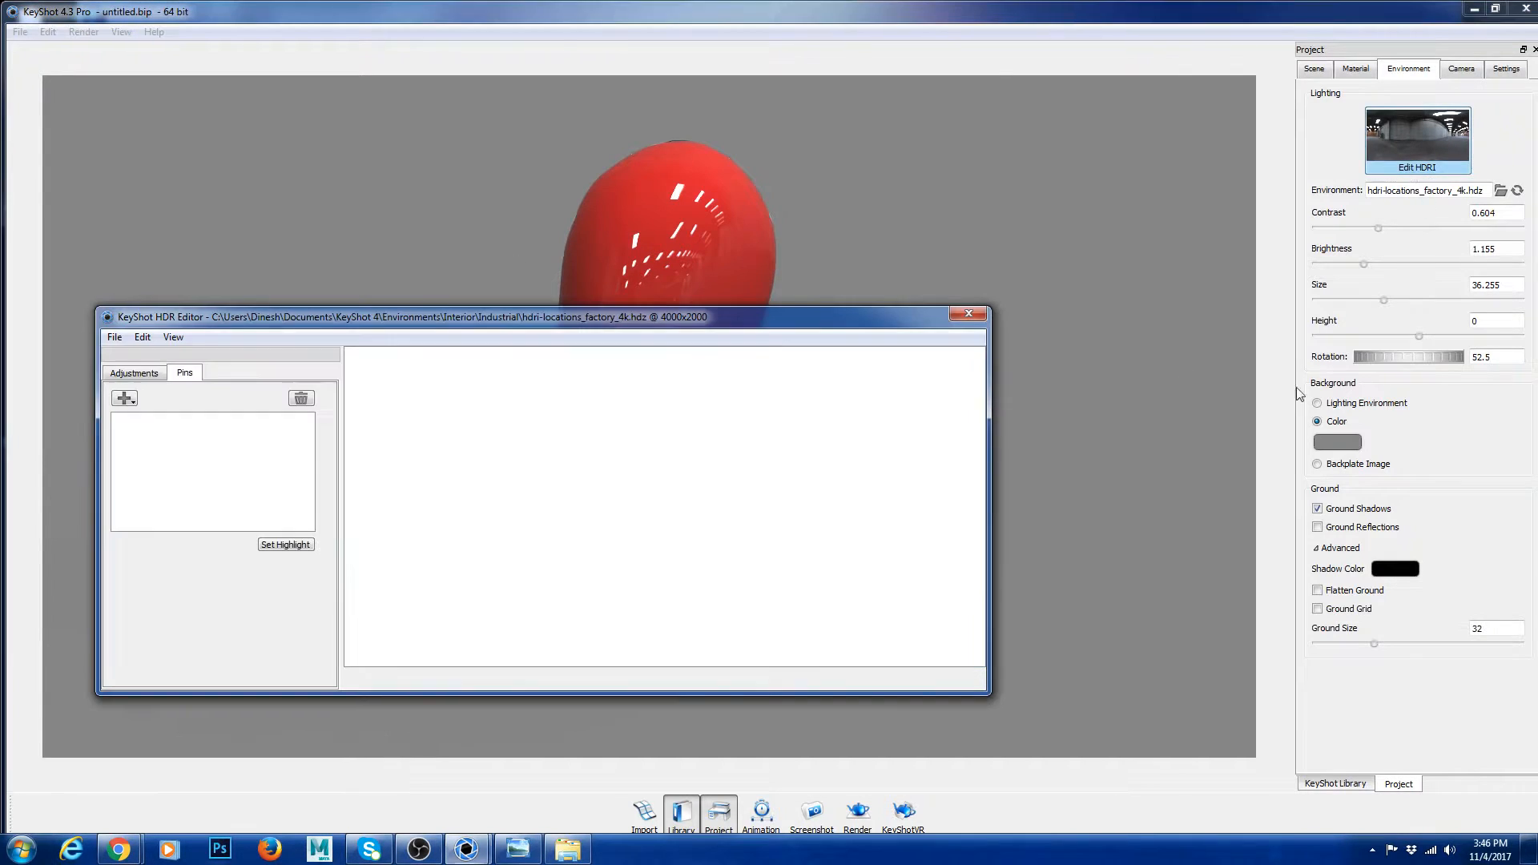
{"action": "left_click_drag", "start_coordinate": [449, 316], "coordinate": [473, 249]}
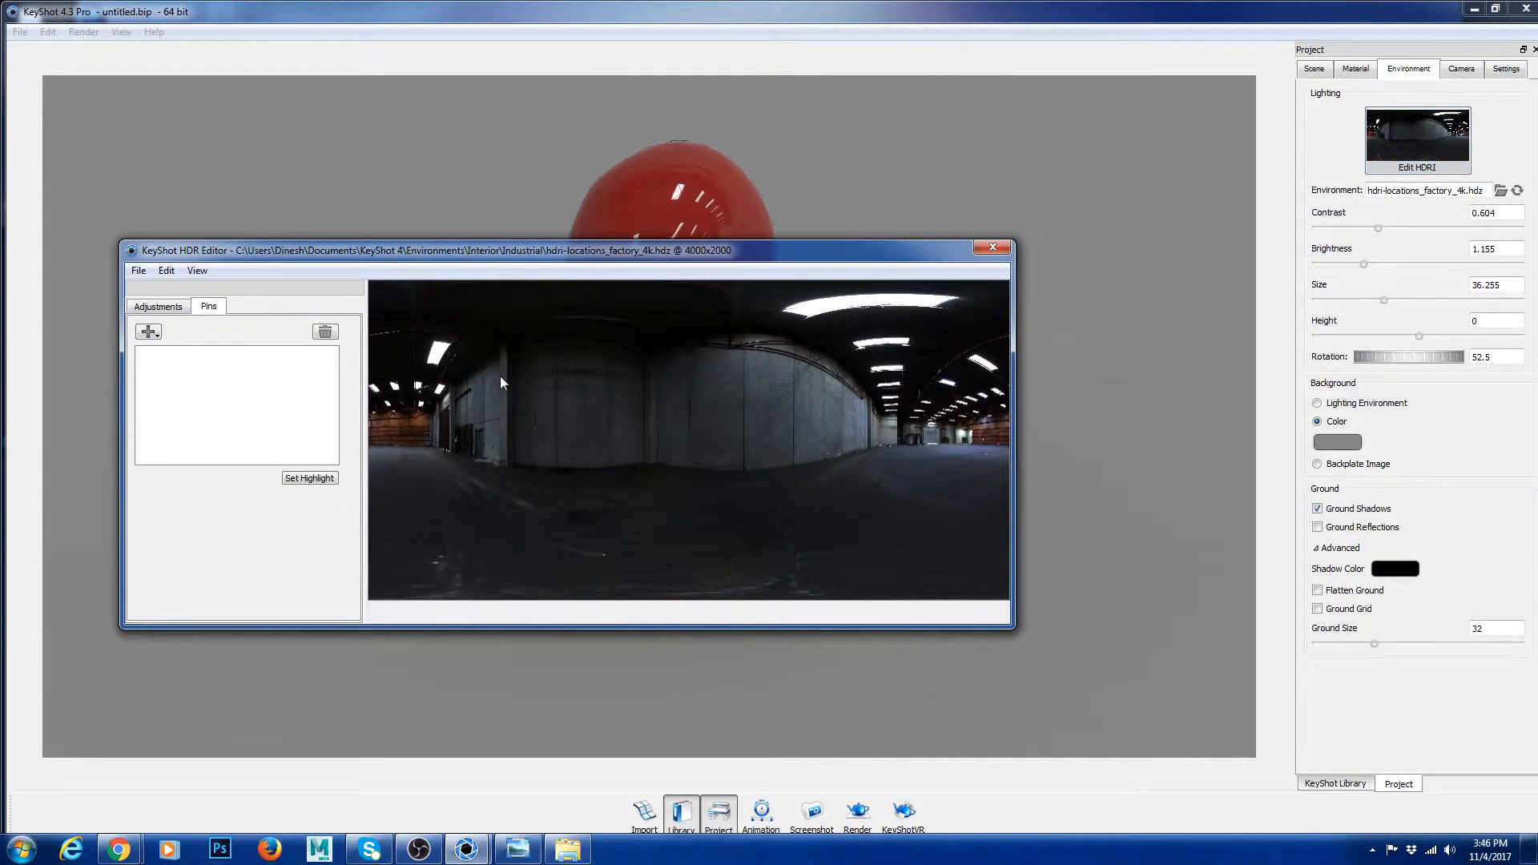
{"action": "left_click_drag", "start_coordinate": [490, 376], "coordinate": [704, 403]}
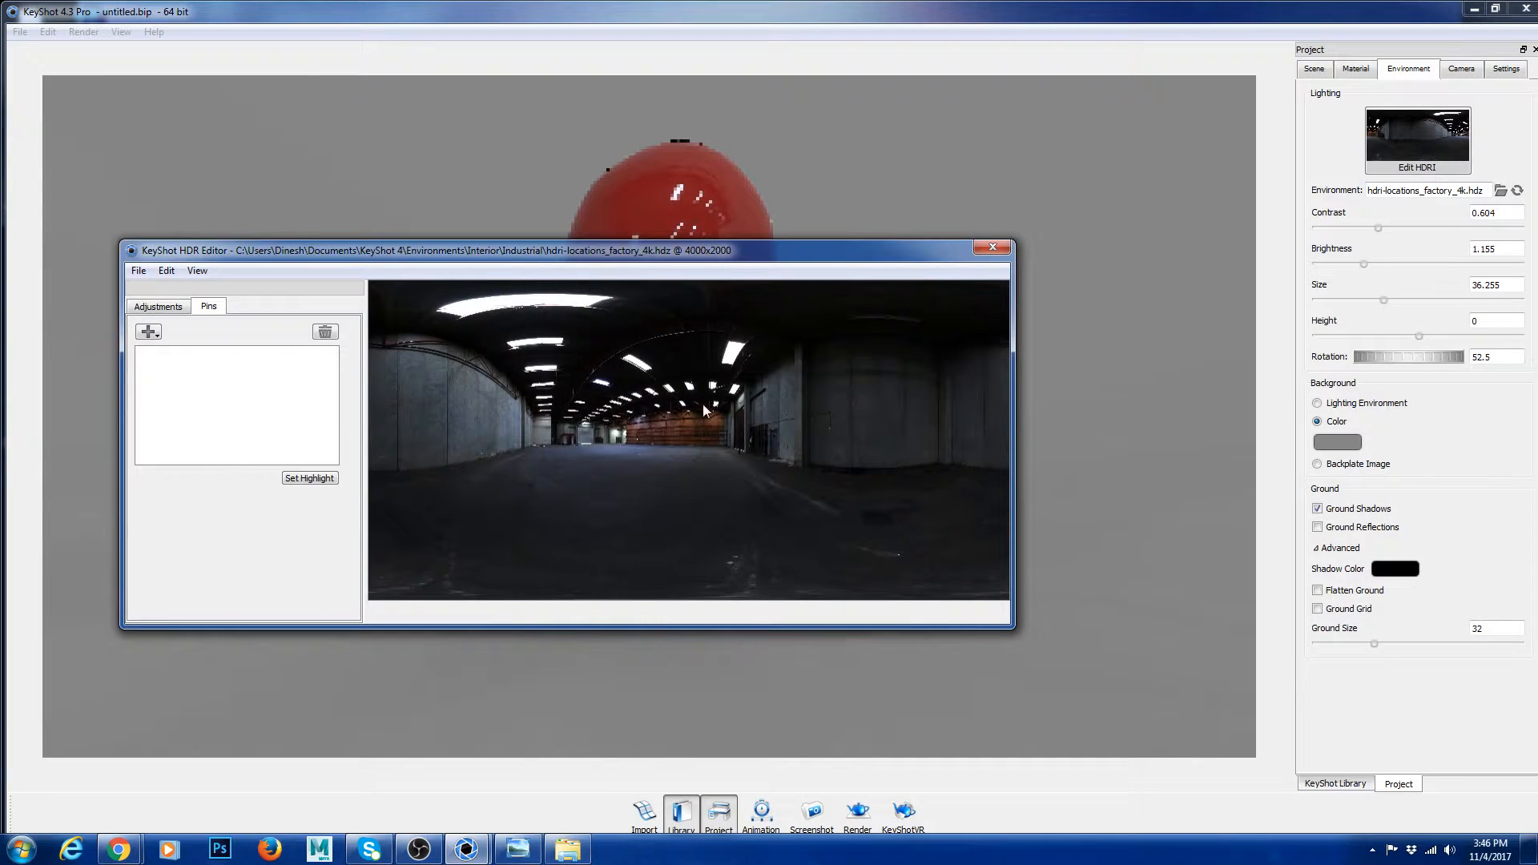
{"action": "left_click_drag", "start_coordinate": [654, 473], "coordinate": [485, 453]}
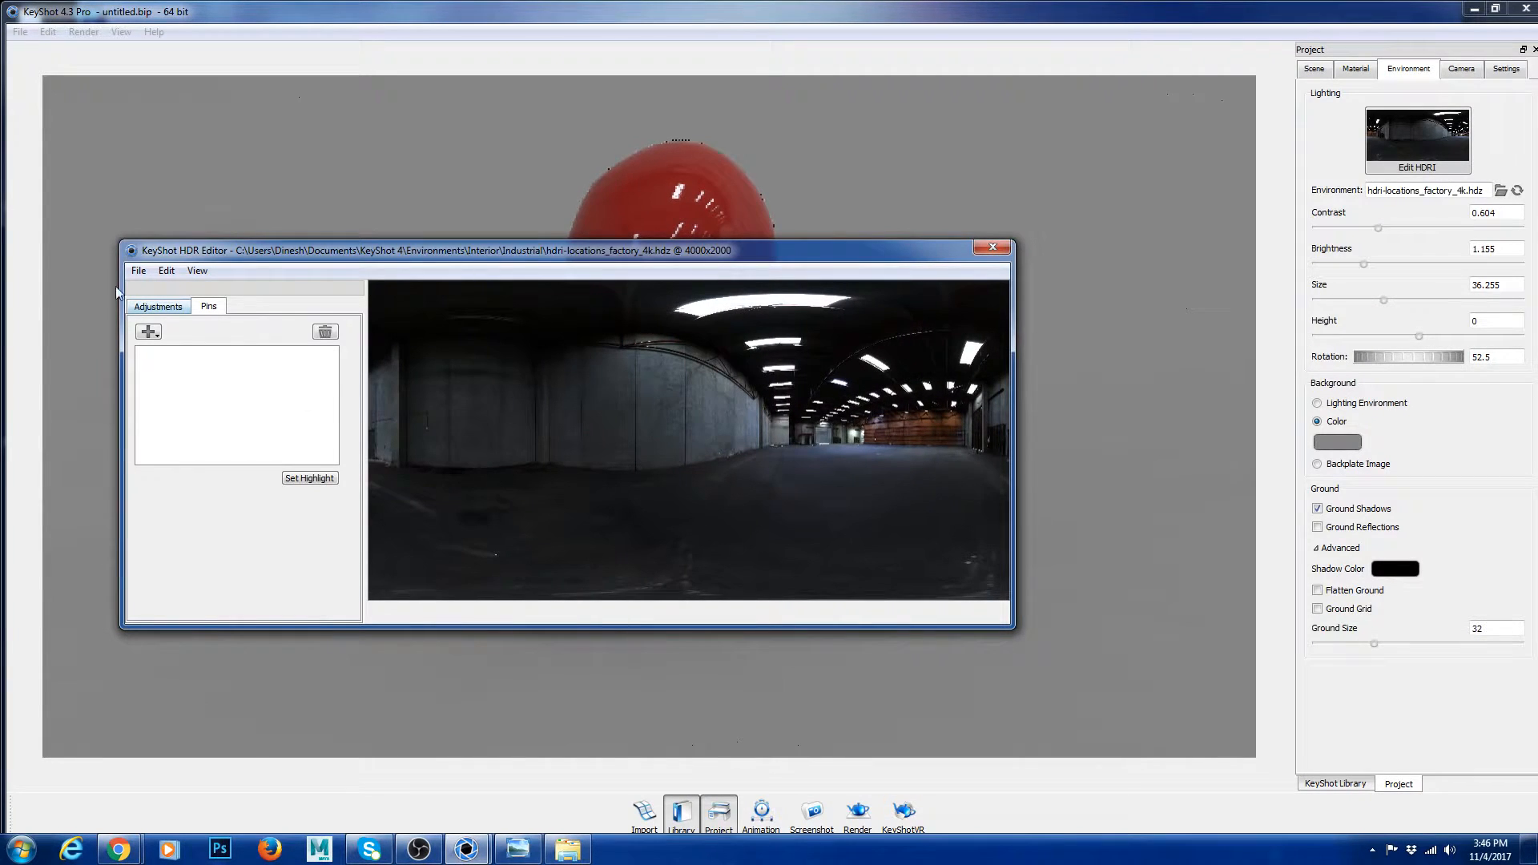
{"action": "left_click", "coordinate": [139, 272]}
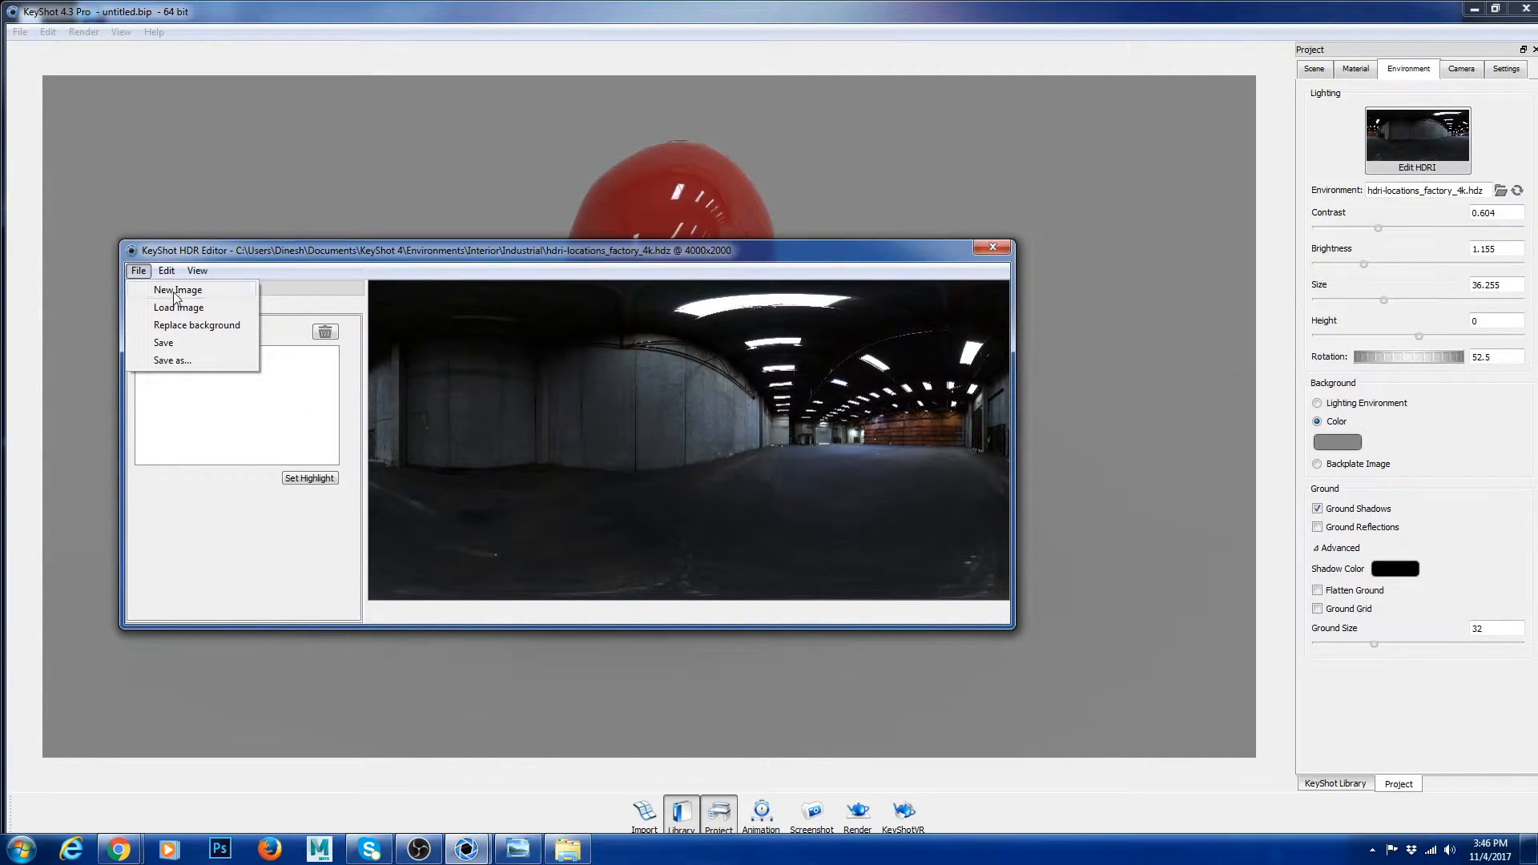
{"action": "left_click", "coordinate": [176, 295]}
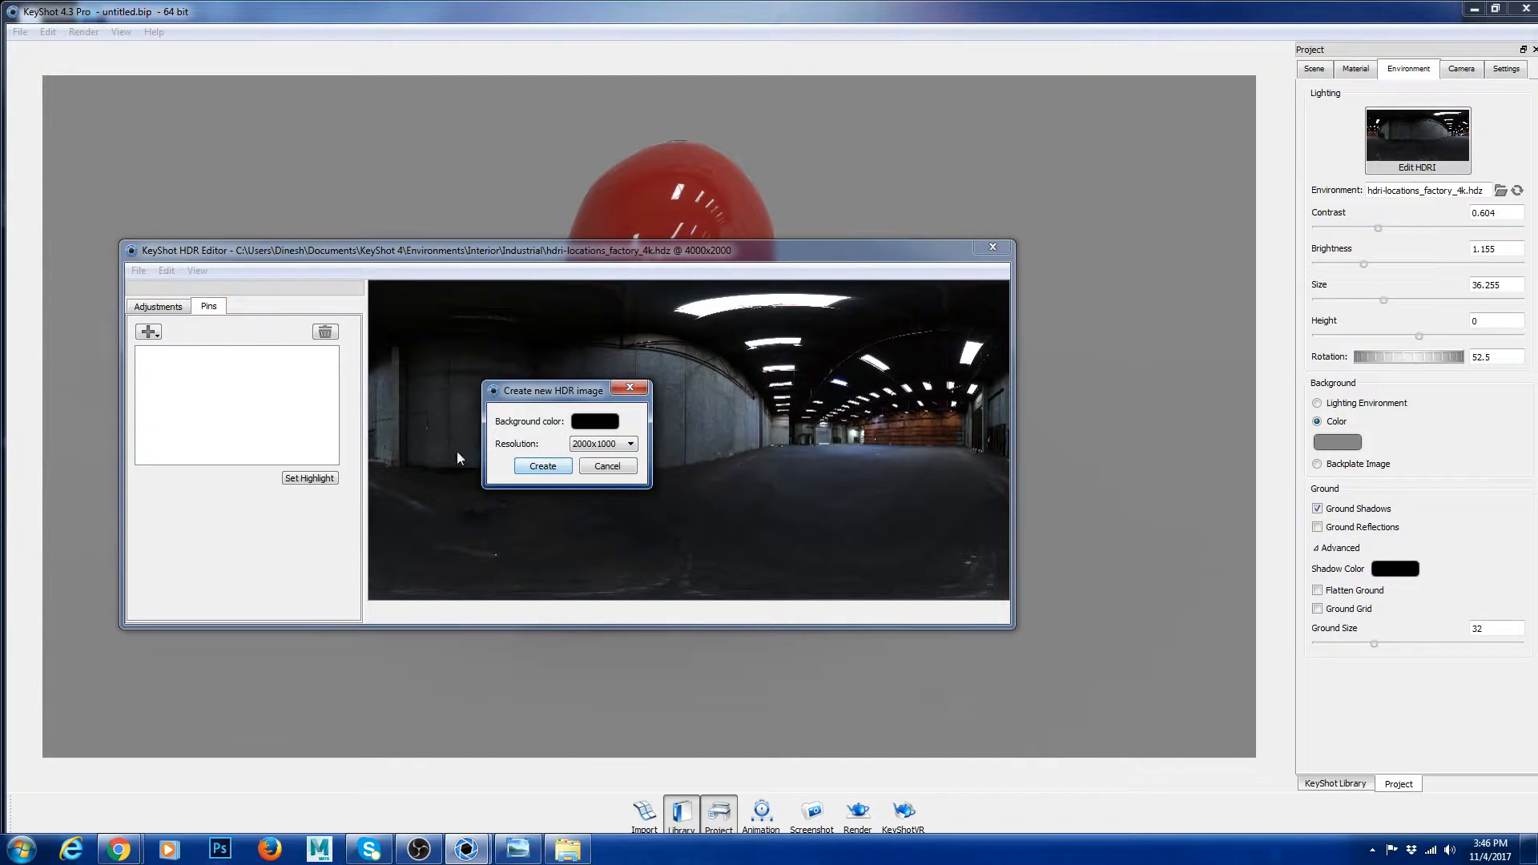
{"action": "left_click", "coordinate": [541, 467]}
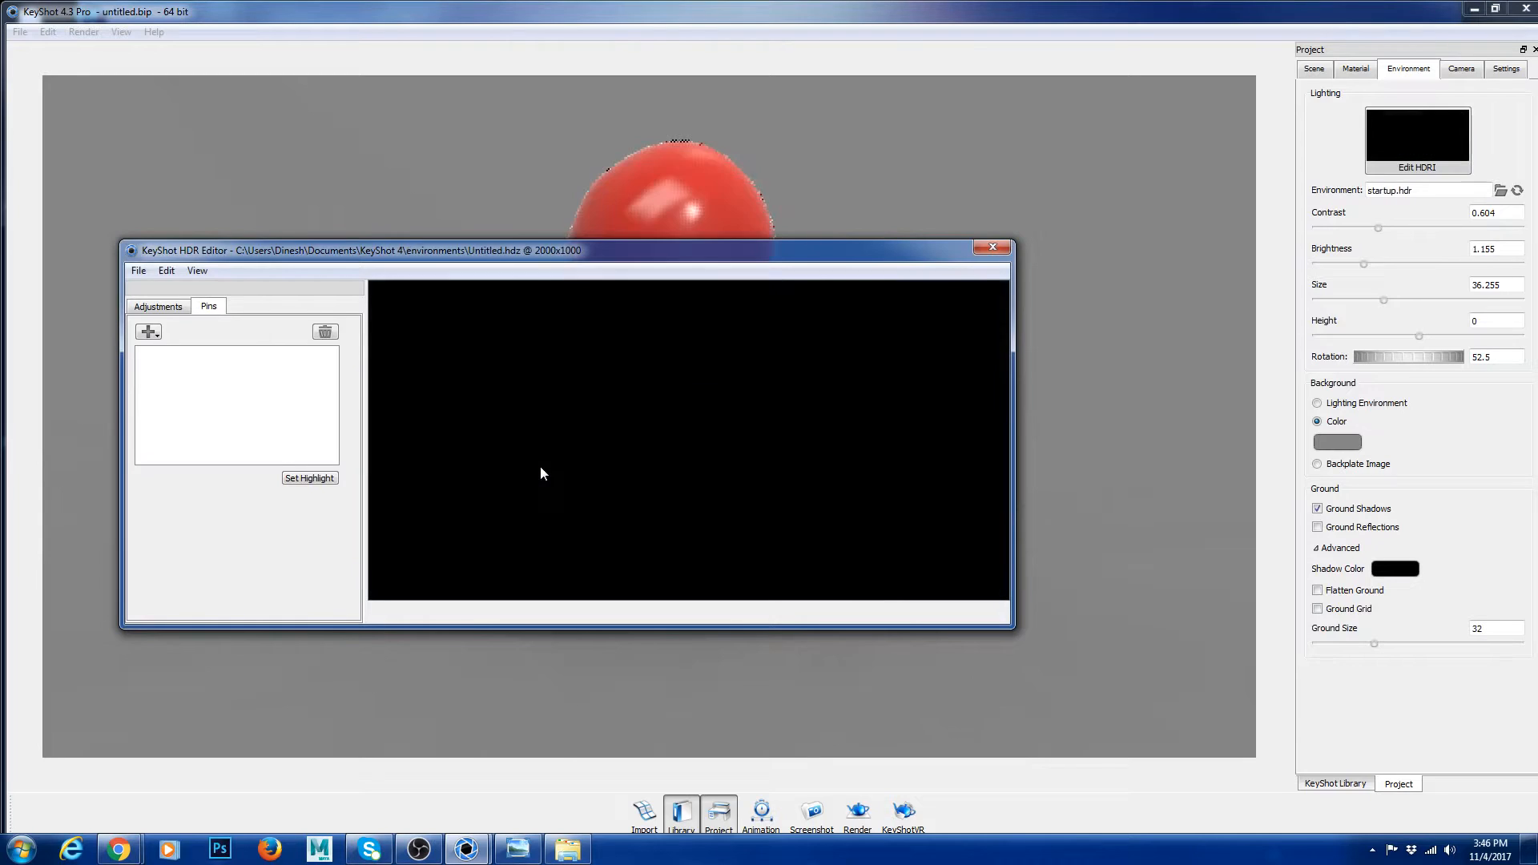
- Set the scene background to Lighting Environment and reopen the HDRI editor on the black image
{"action": "left_click_drag", "start_coordinate": [640, 258], "coordinate": [699, 348]}
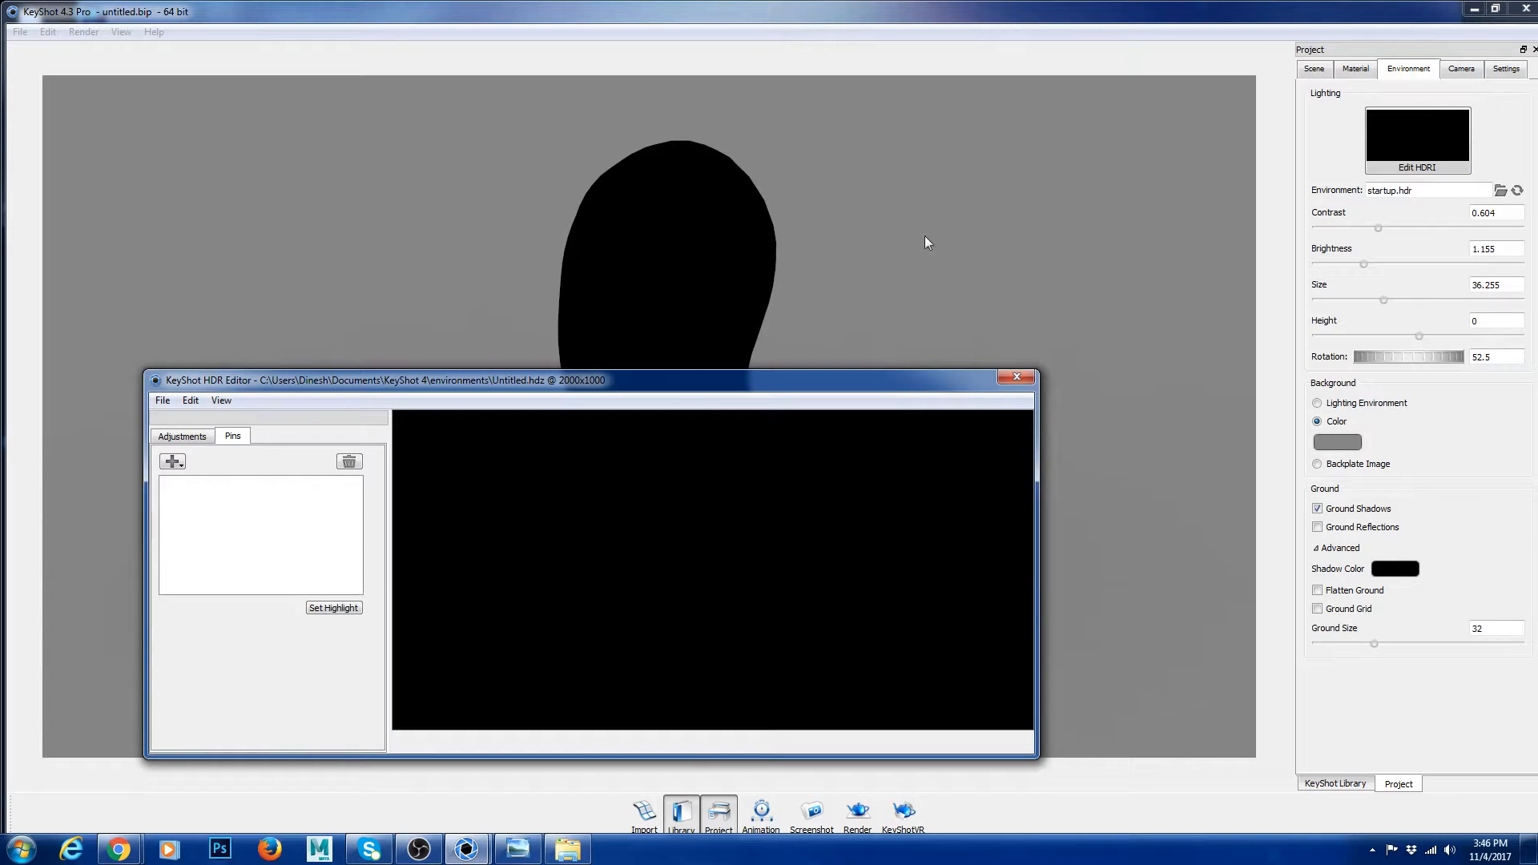
{"action": "left_click", "coordinate": [1317, 403]}
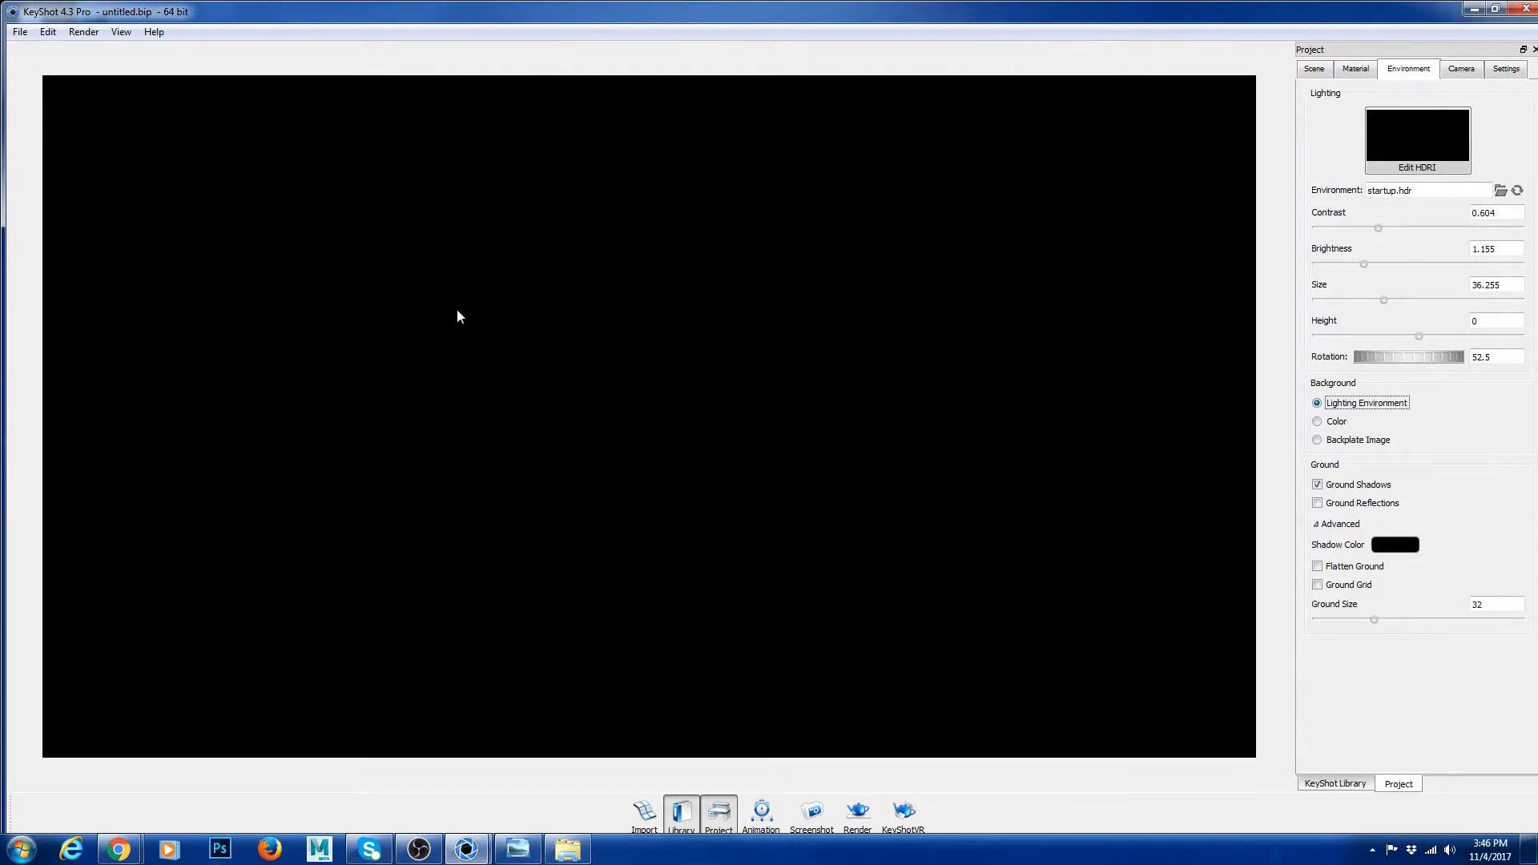
{"action": "left_click", "coordinate": [1431, 168]}
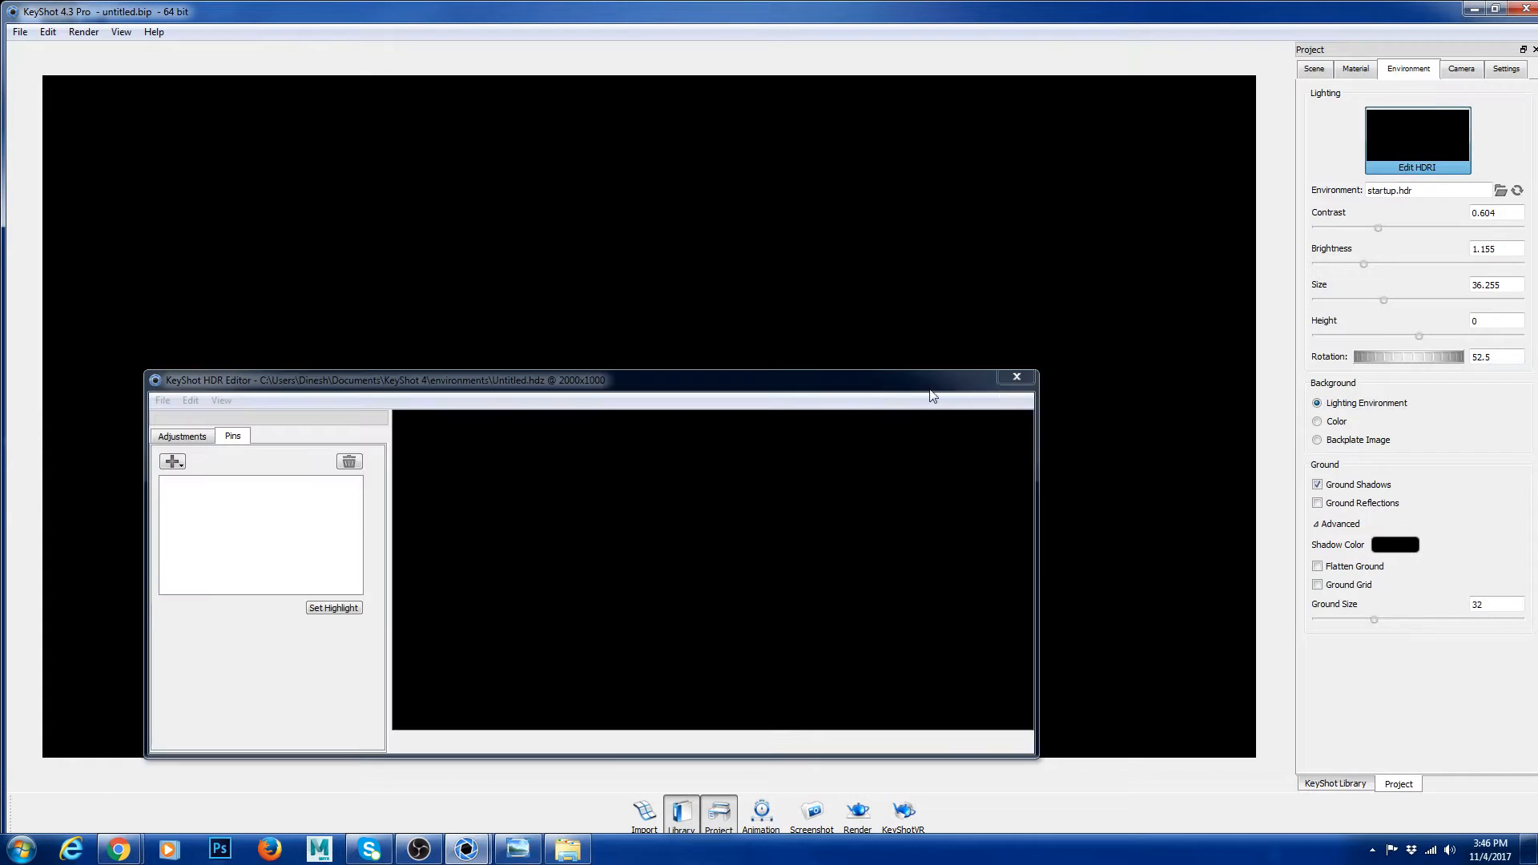
{"action": "left_click_drag", "start_coordinate": [566, 382], "coordinate": [543, 286]}
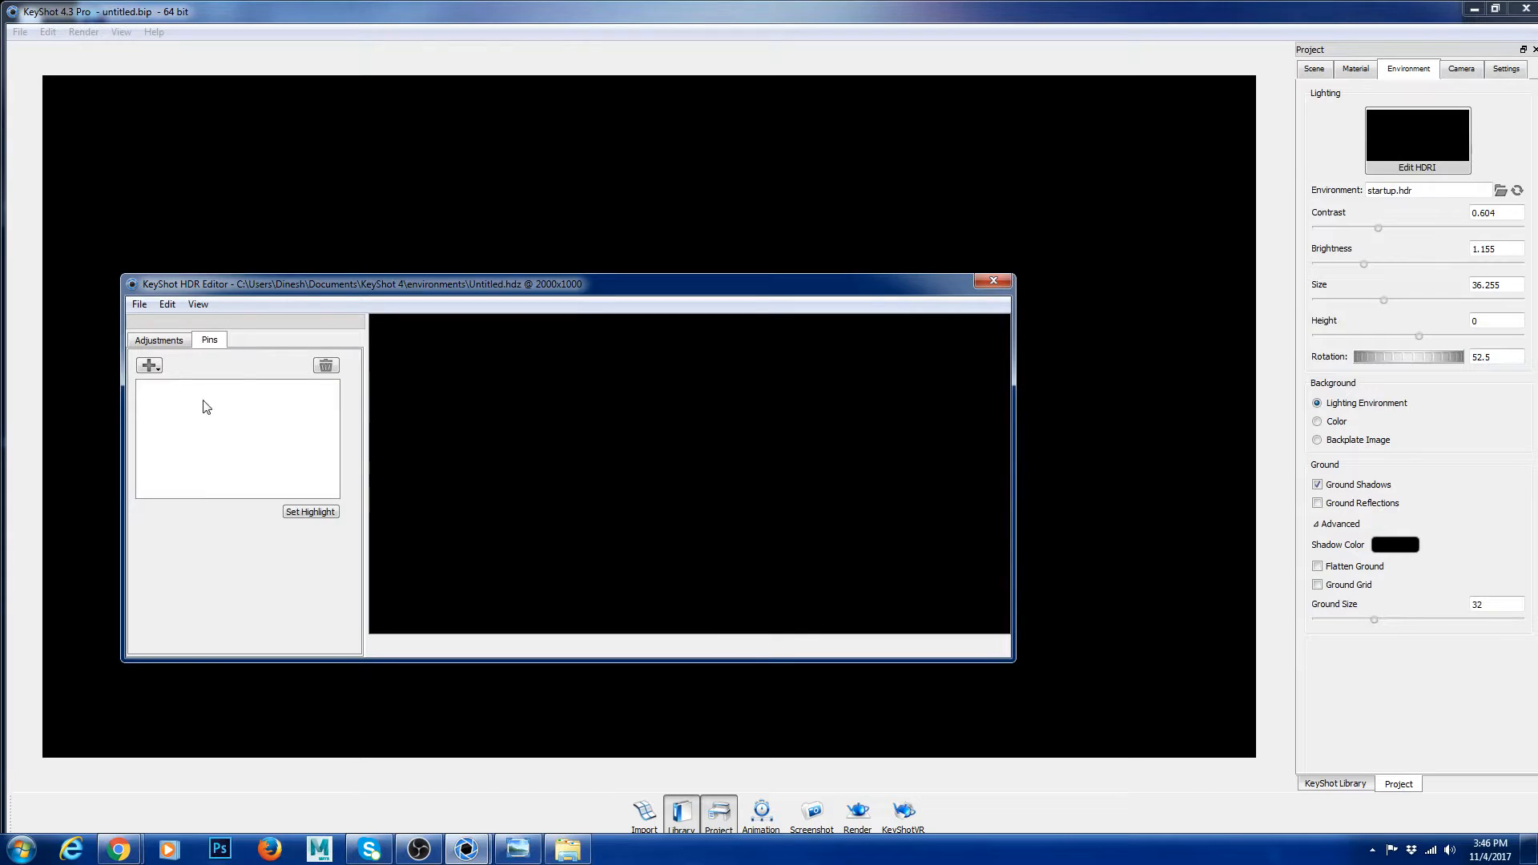
- Add a light pin to the black HDR image and make it rectangular, with width 73.468 and height 1
{"action": "left_click", "coordinate": [149, 365]}
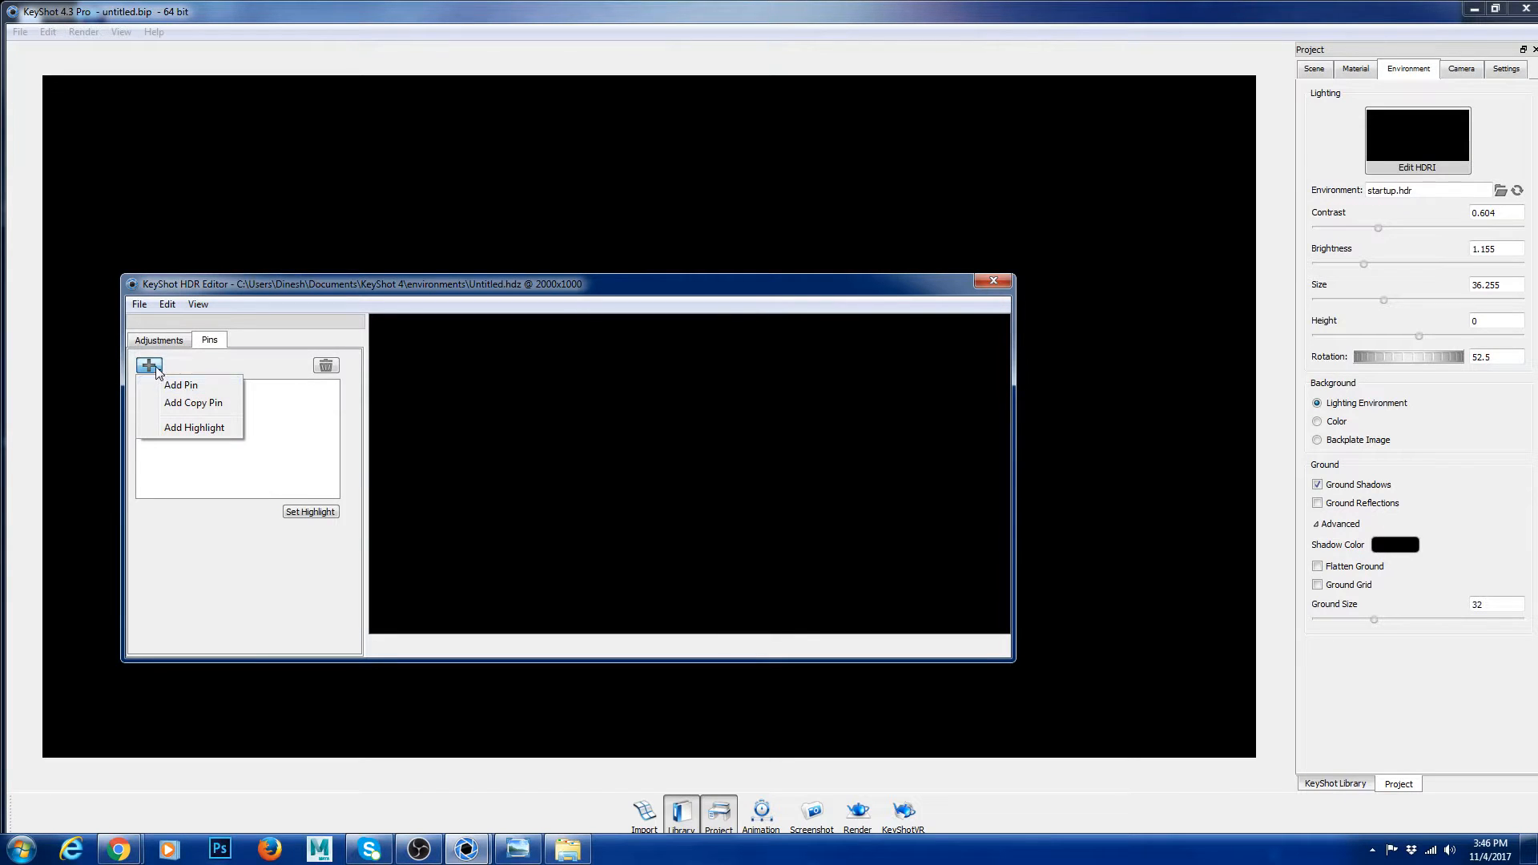
{"action": "left_click", "coordinate": [187, 390]}
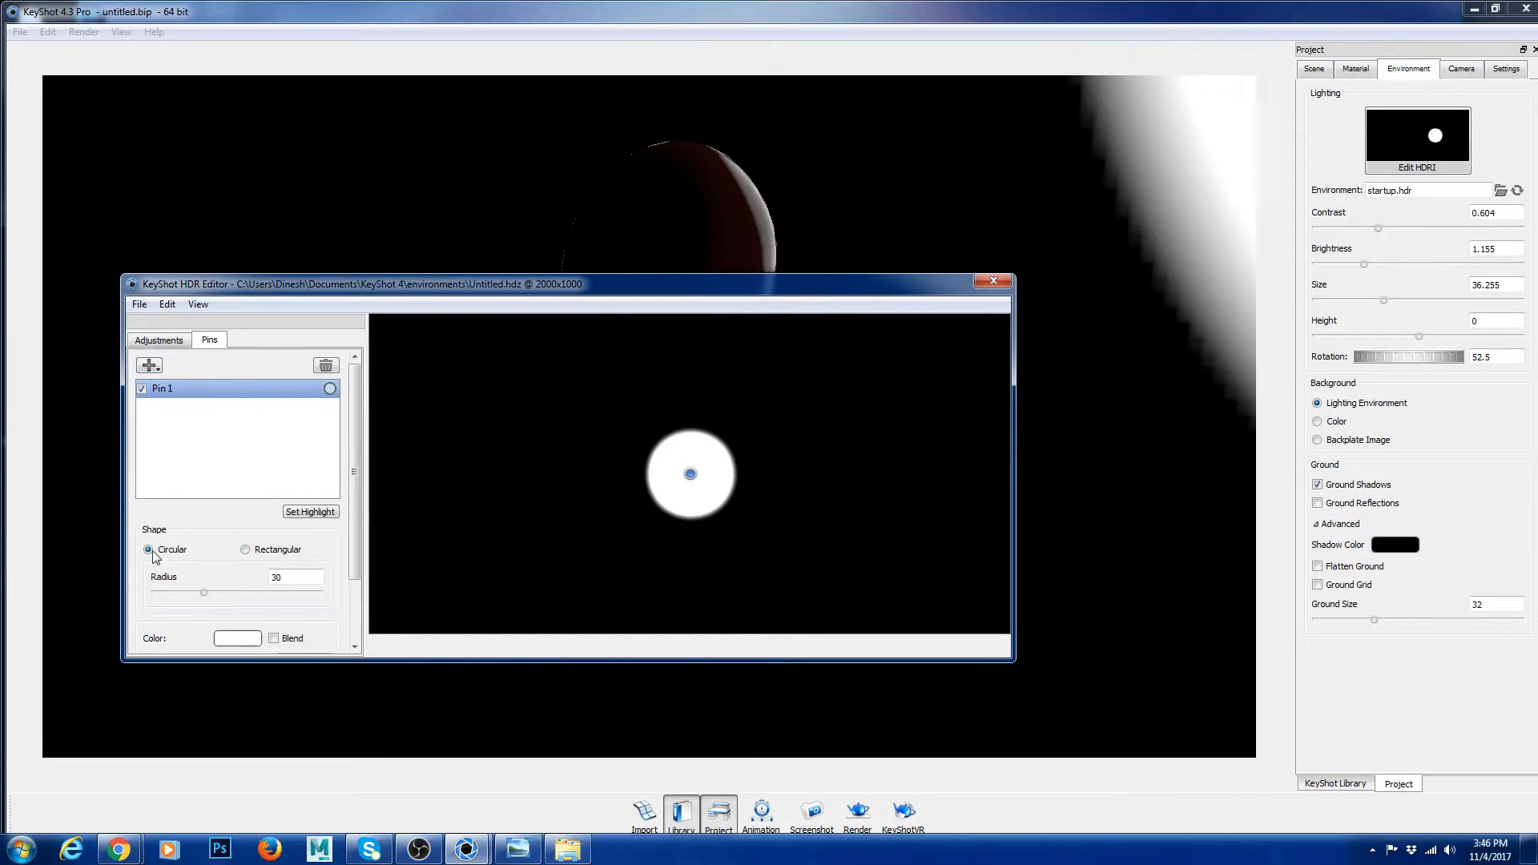
{"action": "left_click", "coordinate": [245, 551]}
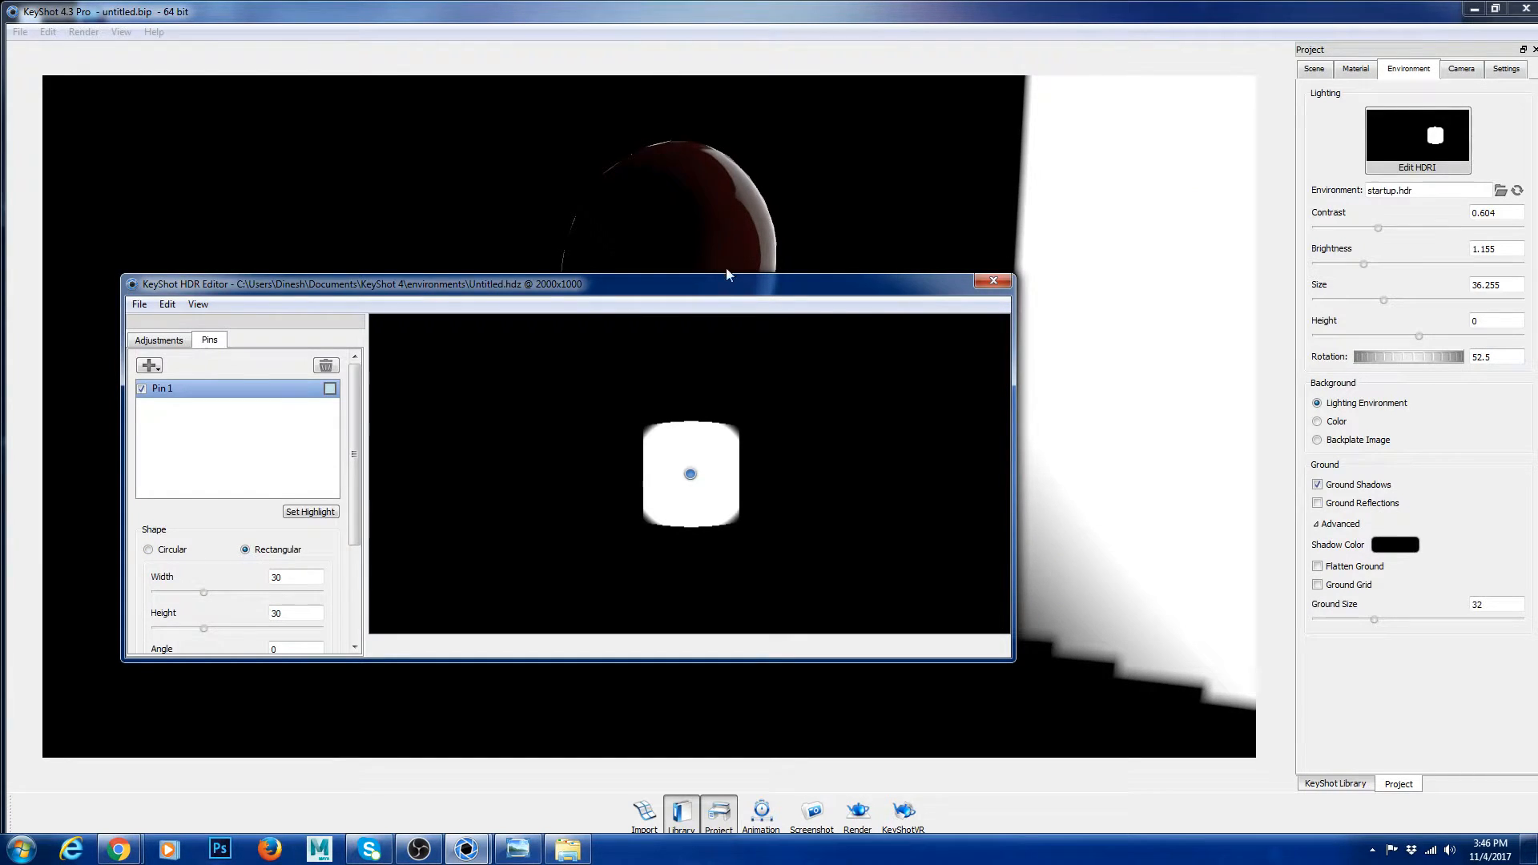
{"action": "left_click_drag", "start_coordinate": [731, 285], "coordinate": [796, 538]}
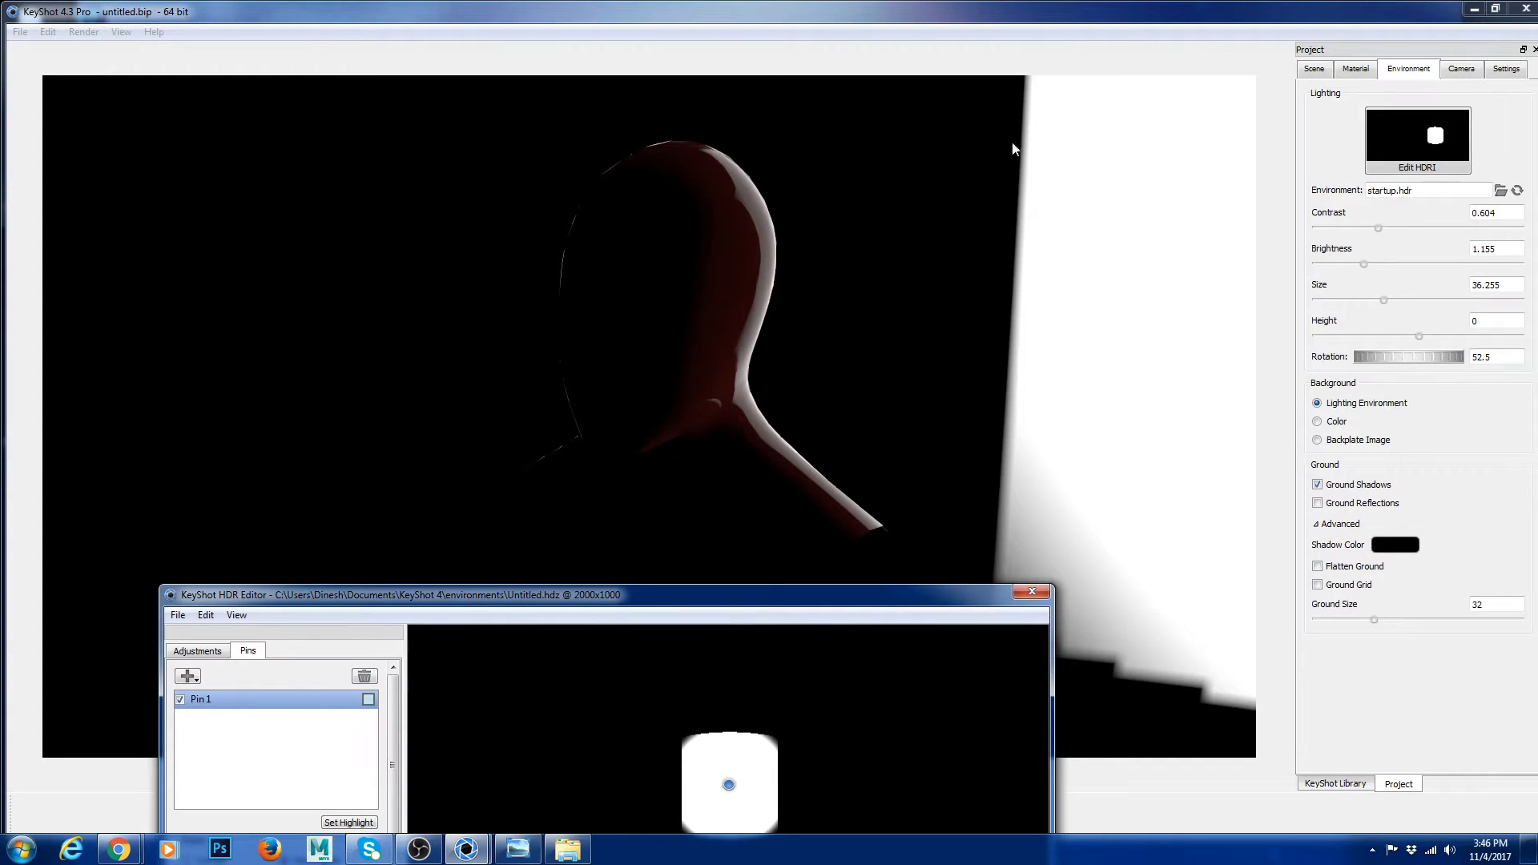
{"action": "left_click_drag", "start_coordinate": [781, 588], "coordinate": [593, 284]}
{"action": "left_click_drag", "start_coordinate": [307, 279], "coordinate": [473, 256]}
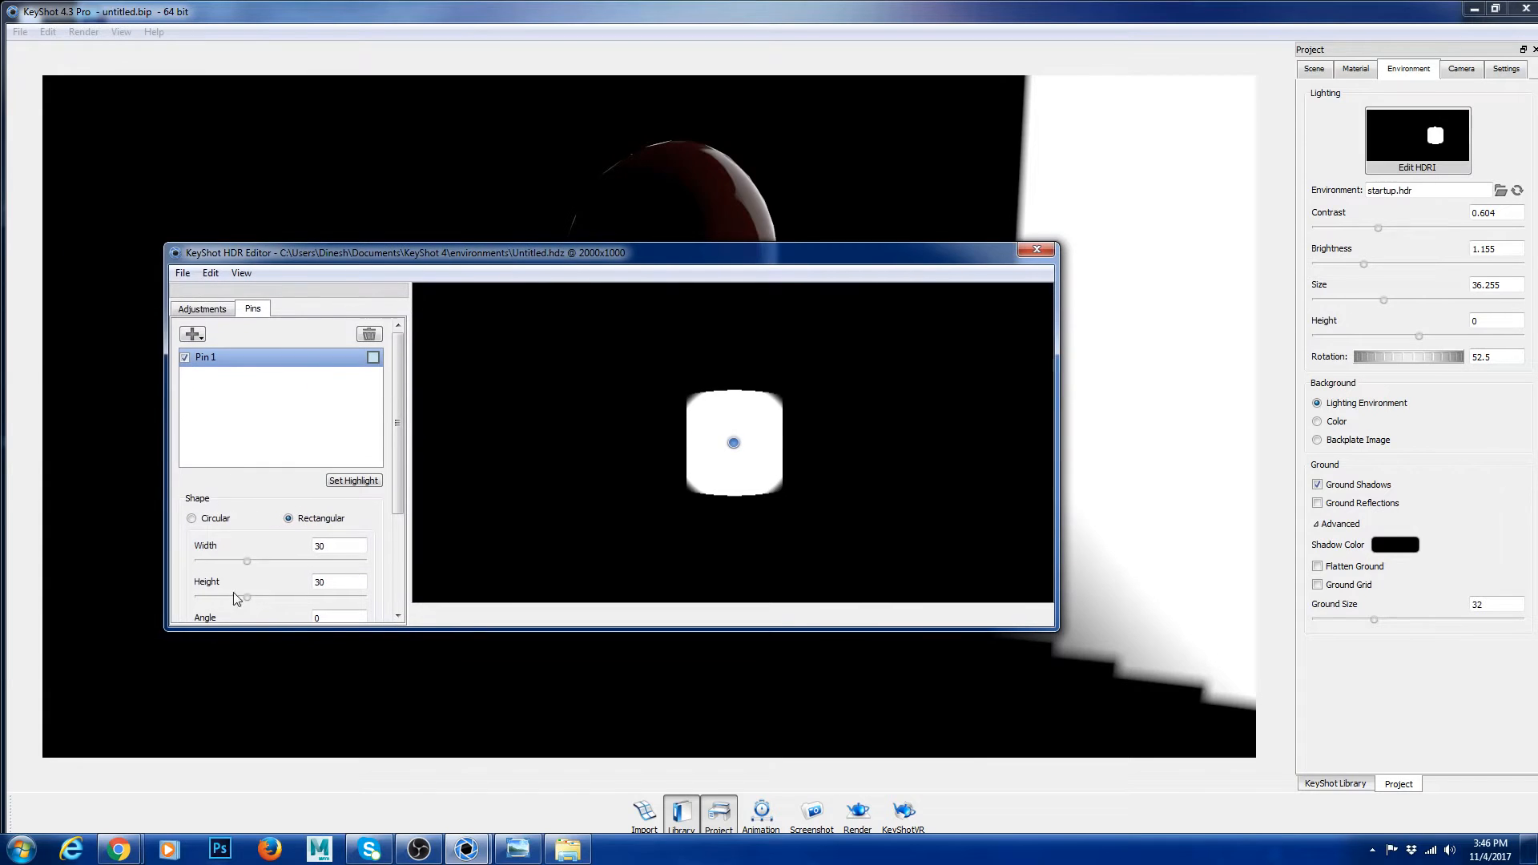
{"action": "left_click_drag", "start_coordinate": [248, 560], "coordinate": [199, 597]}
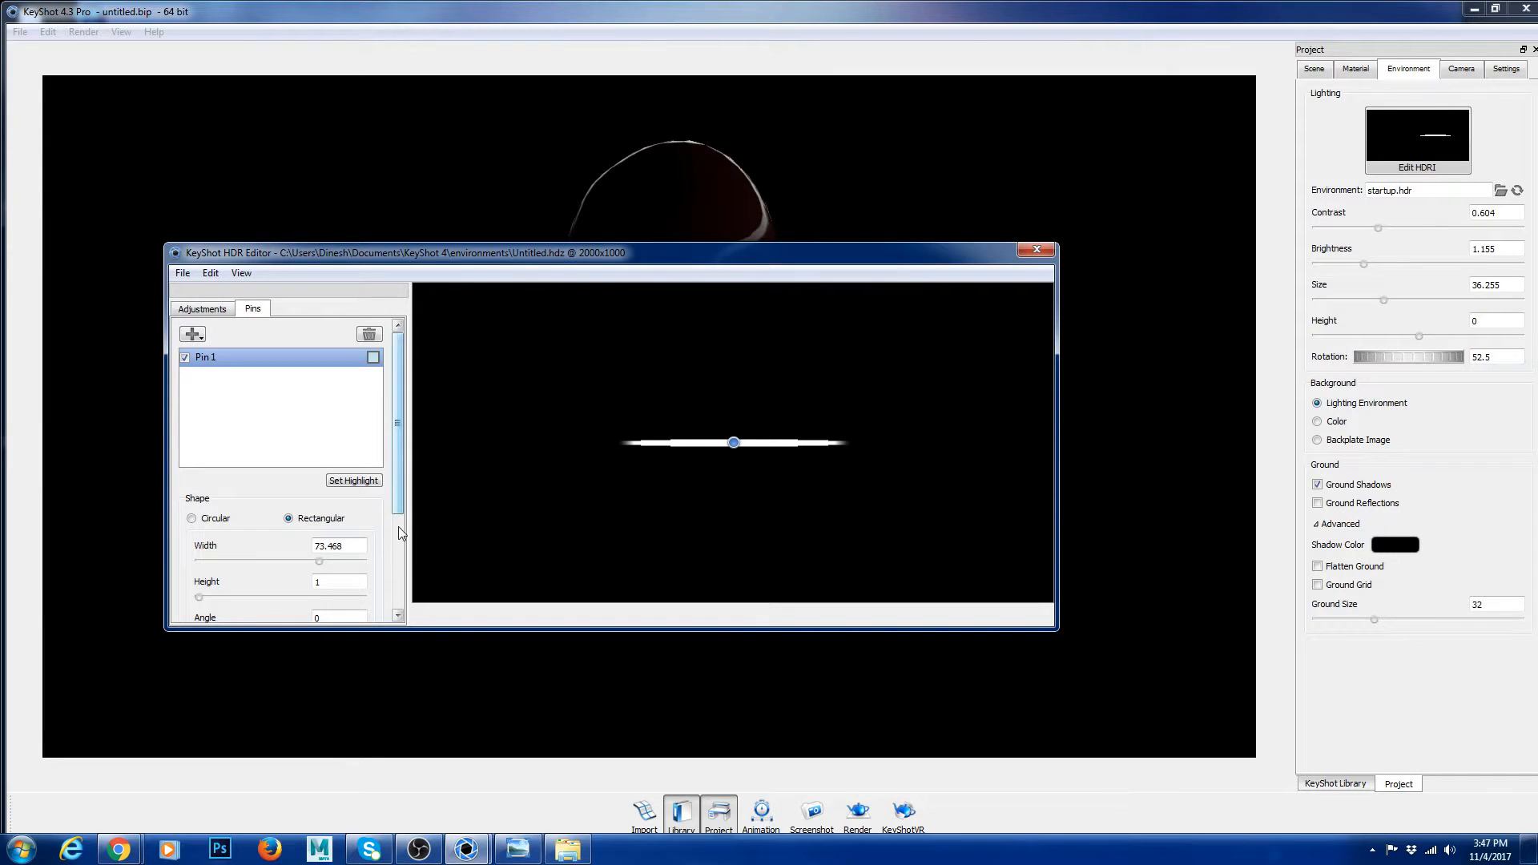
- Try tilting the rectangular pin to an angle of 15.84, and reset its angle to 0
{"action": "scroll", "coordinate": [399, 552], "scroll_direction": "down", "scroll_amount": 3}
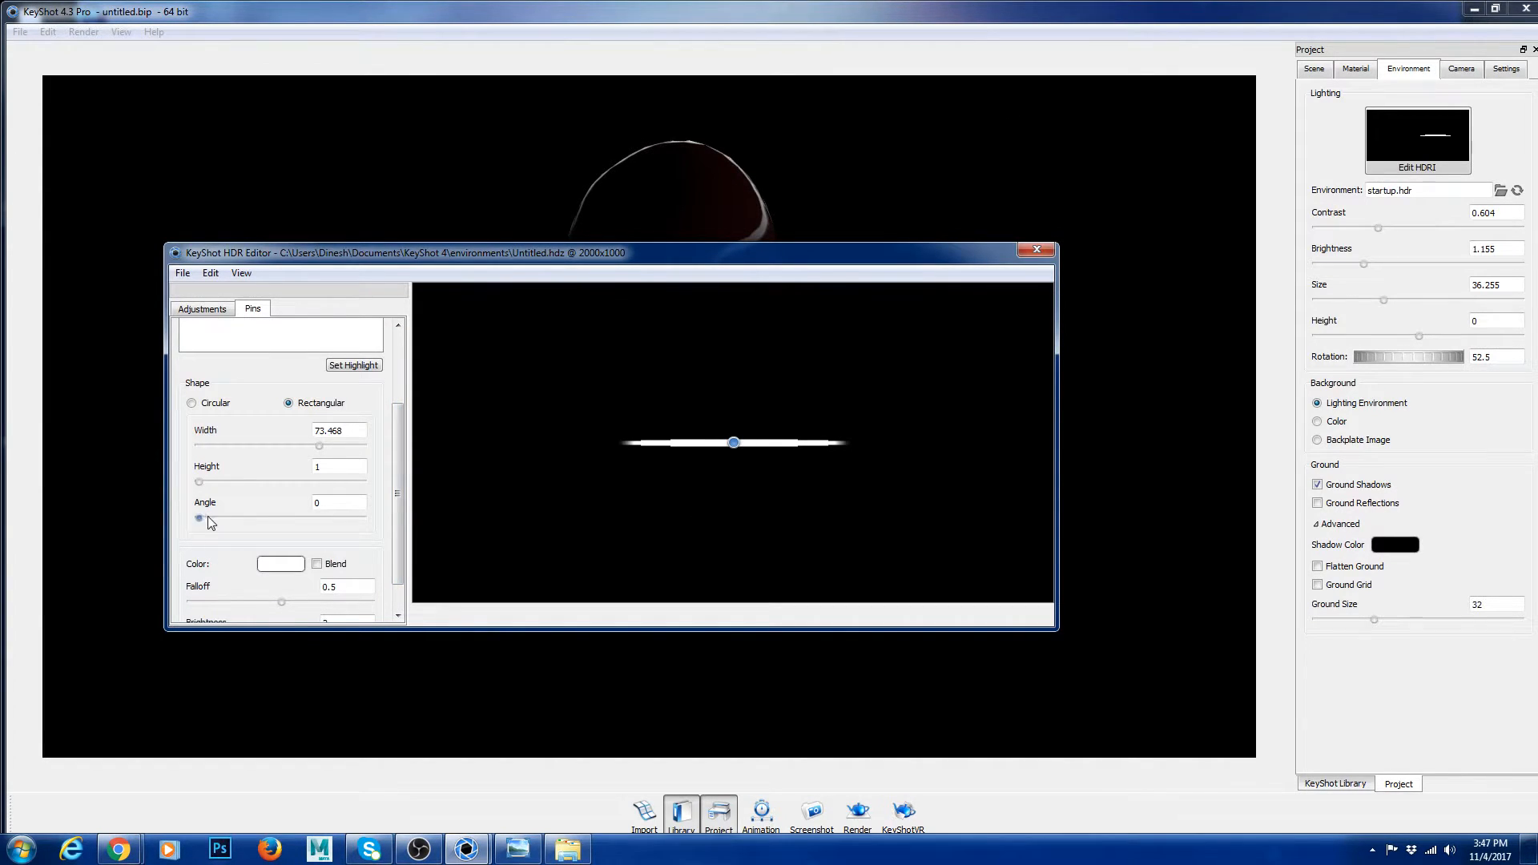
{"action": "mouse_move", "coordinate": [209, 516]}
{"action": "left_mouse_down"}
{"action": "mouse_move", "coordinate": [261, 516]}
{"action": "mouse_move", "coordinate": [208, 530]}
{"action": "left_mouse_up"}
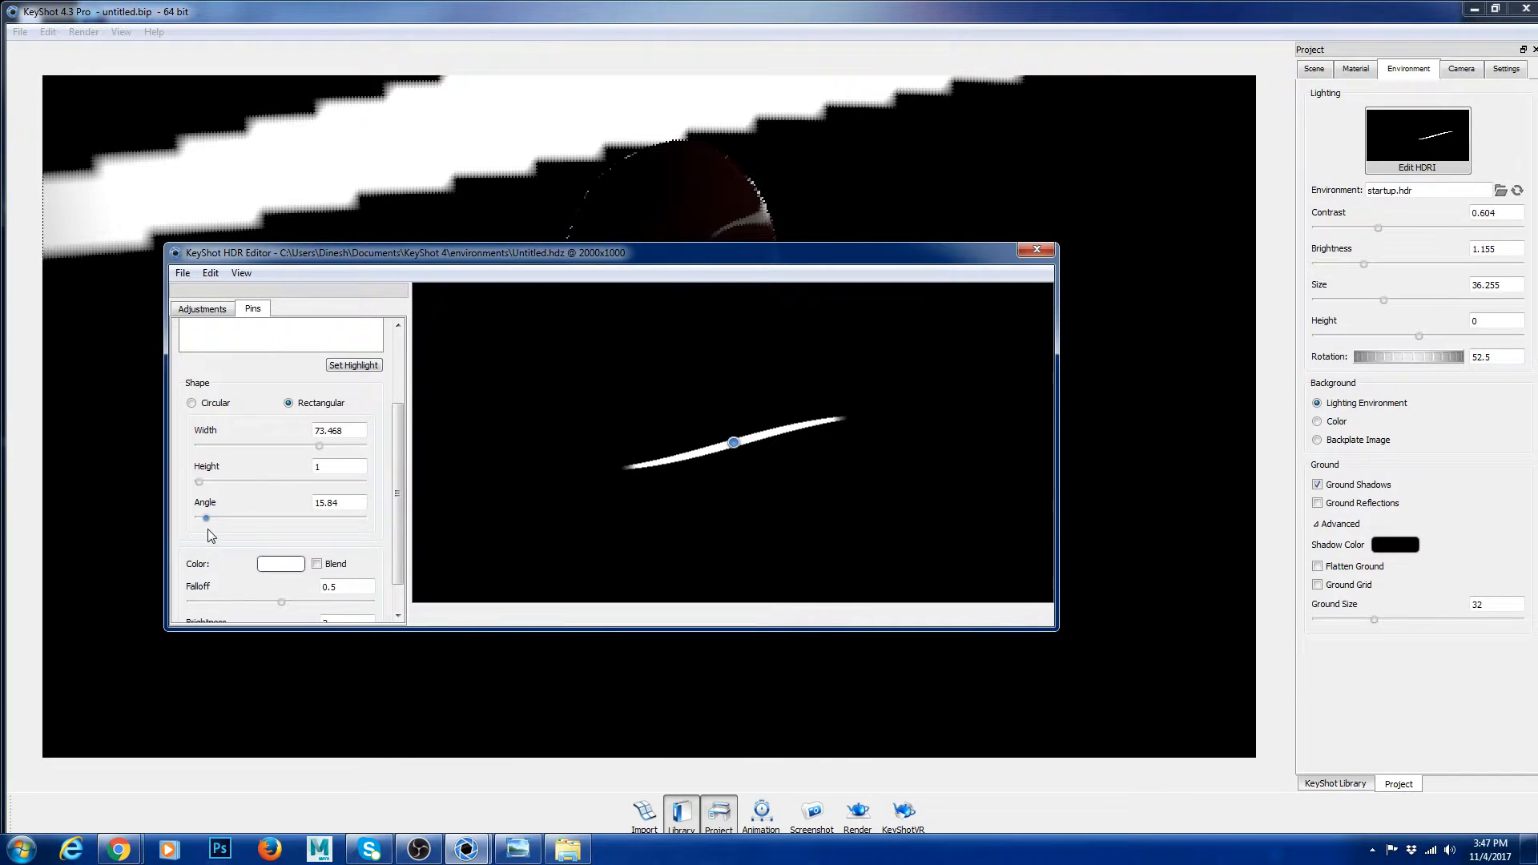
{"action": "left_click_drag", "start_coordinate": [752, 262], "coordinate": [721, 356]}
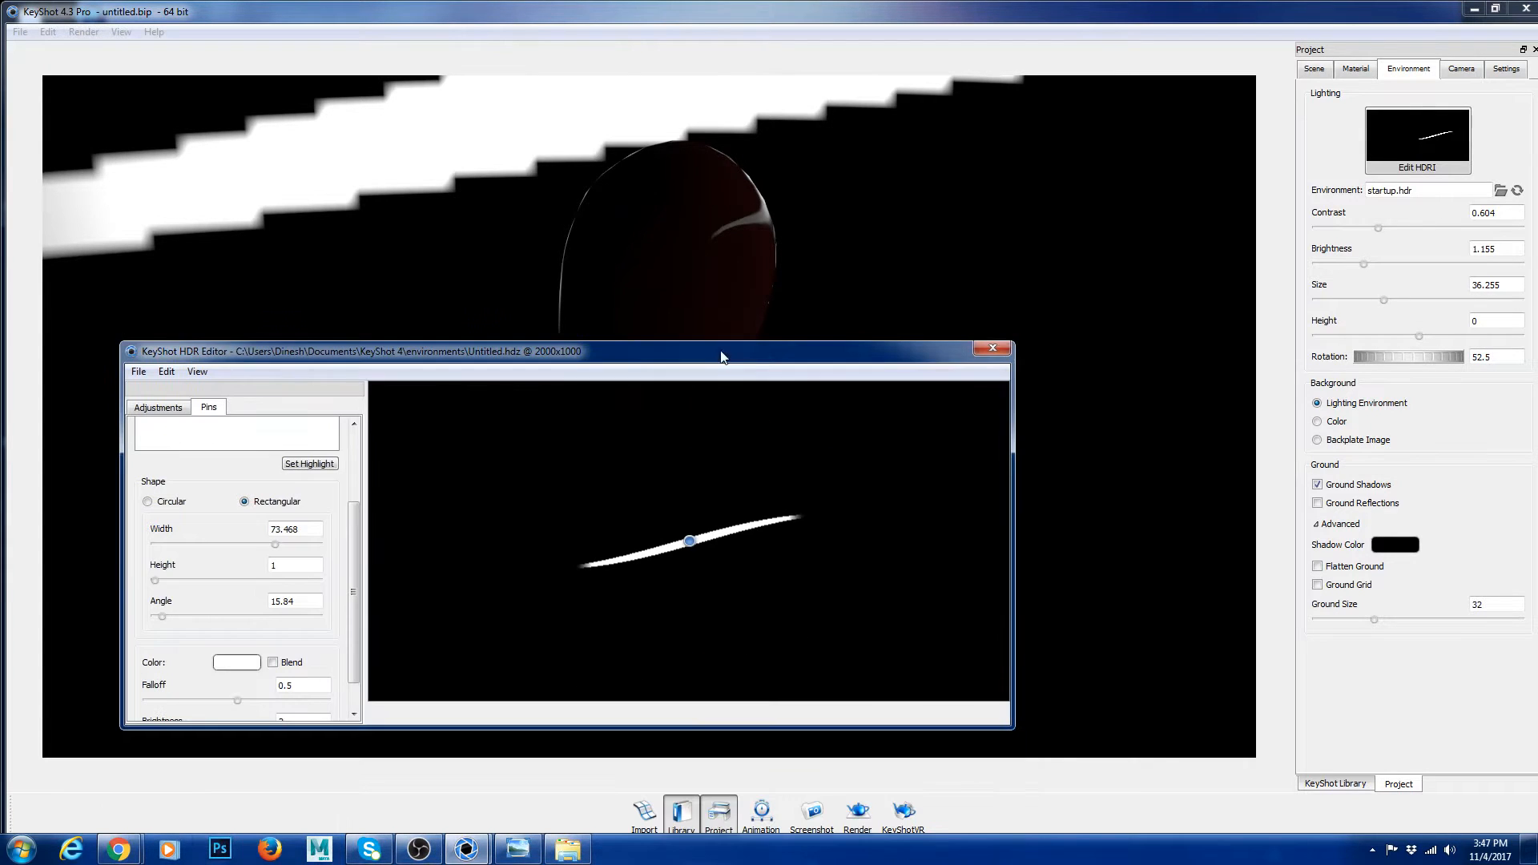
{"action": "left_click_drag", "start_coordinate": [317, 602], "coordinate": [243, 600]}
{"action": "type", "text": "0"}
{"action": "key", "text": "Return"}
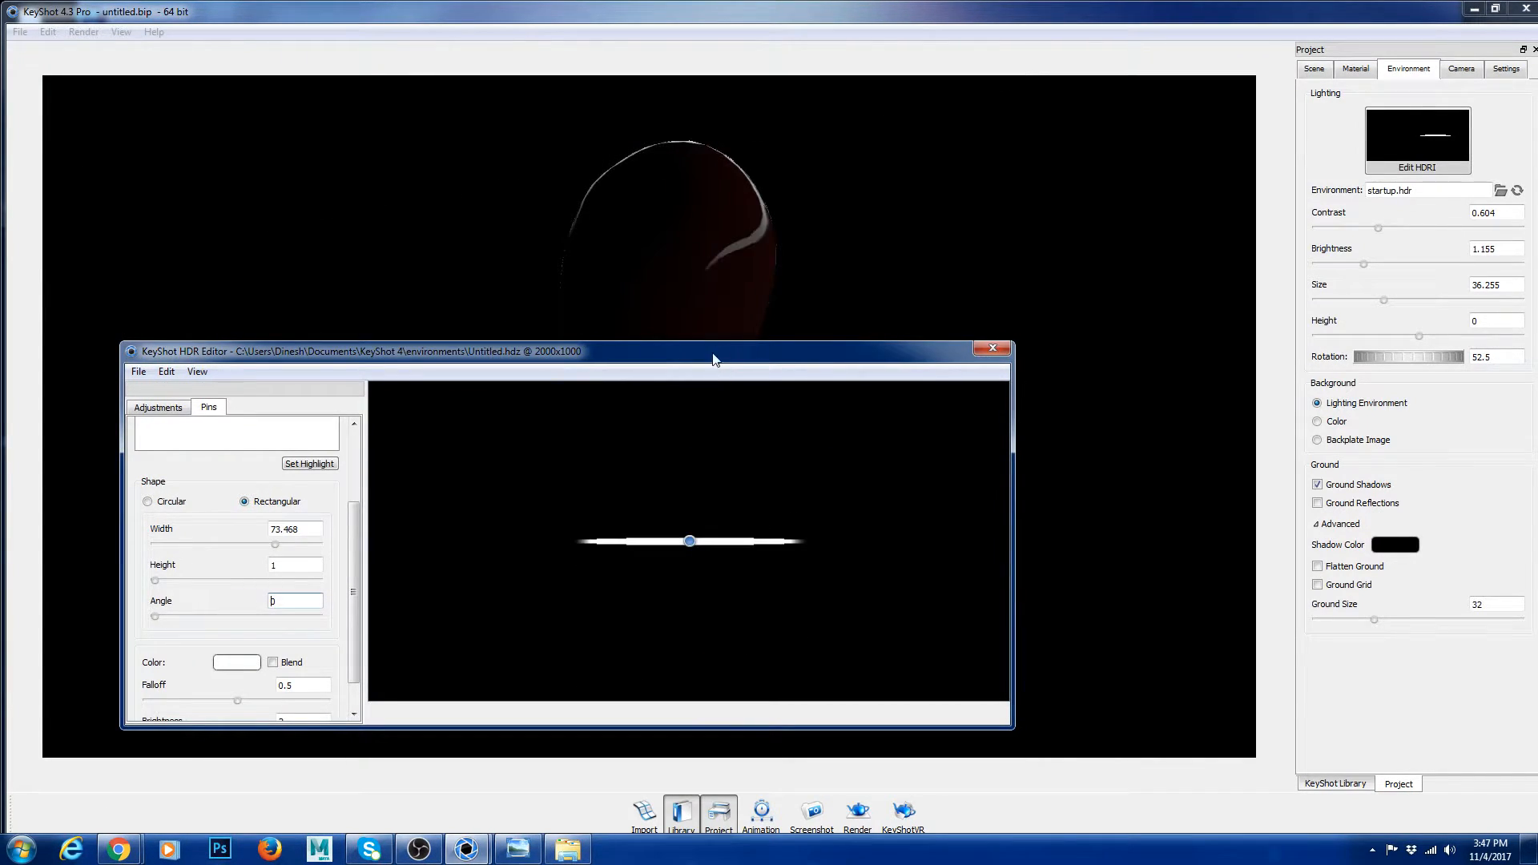
- Move the thin rectangular pin toward the right side of the HDR image, slightly below mid-height
{"action": "left_click_drag", "start_coordinate": [711, 362], "coordinate": [706, 329]}
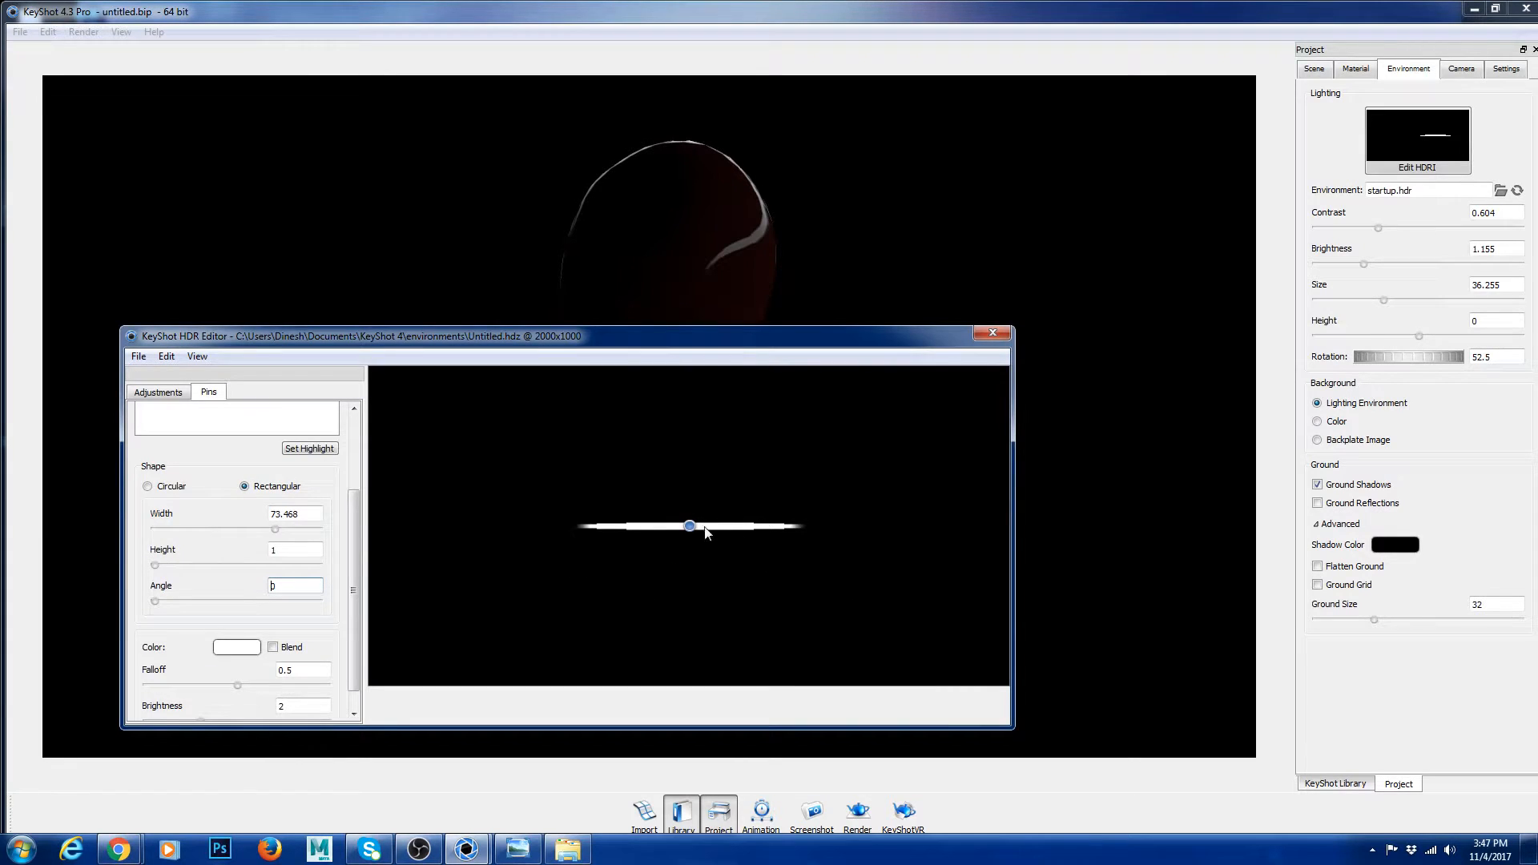
{"action": "left_click_drag", "start_coordinate": [705, 529], "coordinate": [838, 533]}
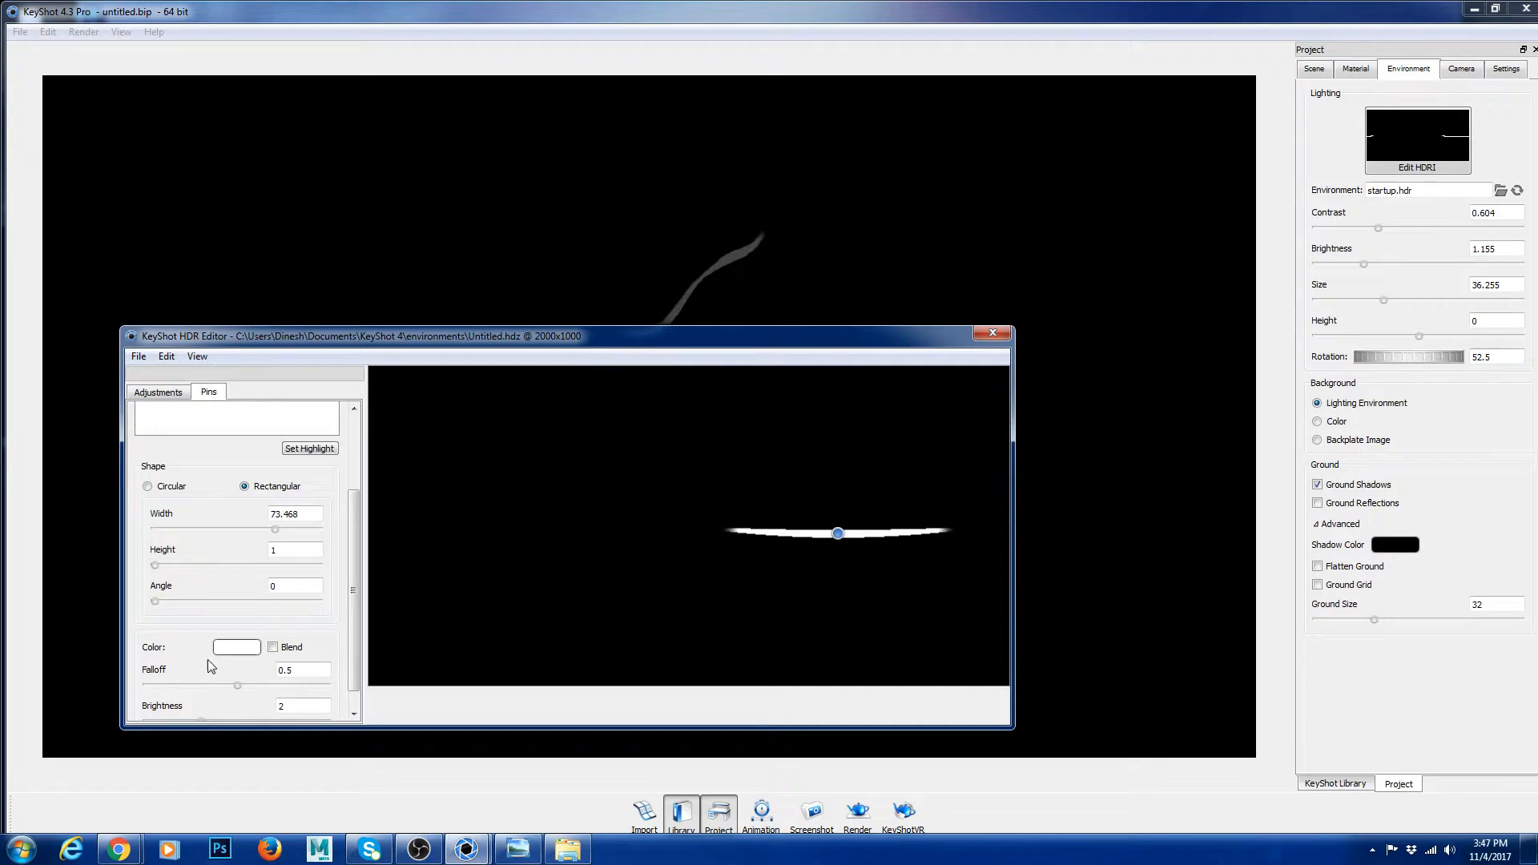
- Set the rectangular pin's angle to 87.84 and height to 8.722, and reposition the HDR editor lower with a reduced height
{"action": "left_click_drag", "start_coordinate": [156, 605], "coordinate": [172, 564]}
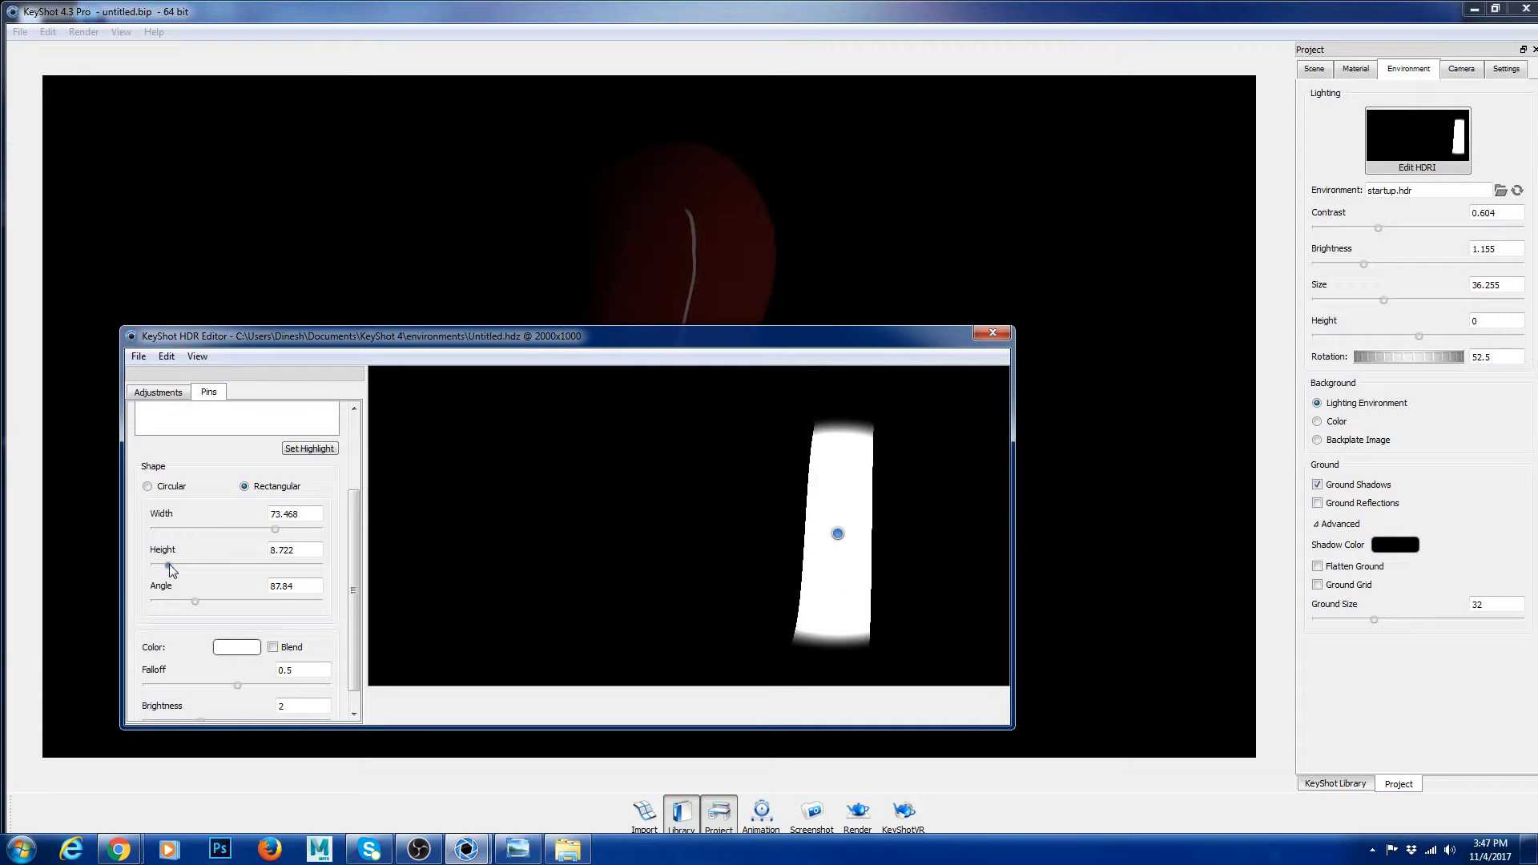
{"action": "left_click_drag", "start_coordinate": [671, 335], "coordinate": [826, 433]}
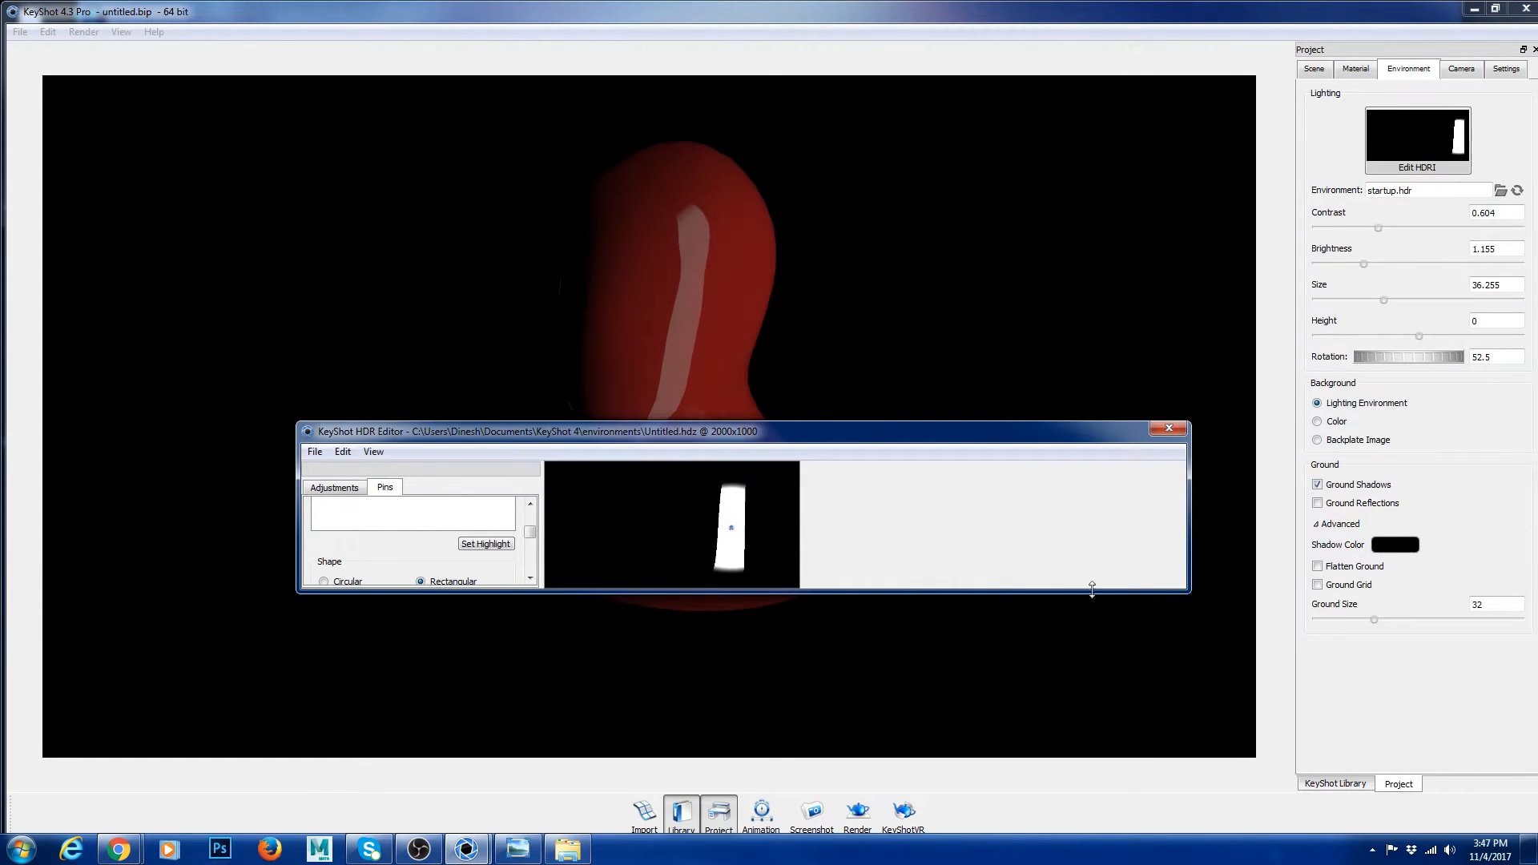
{"action": "left_click_drag", "start_coordinate": [1186, 593], "coordinate": [1185, 720]}
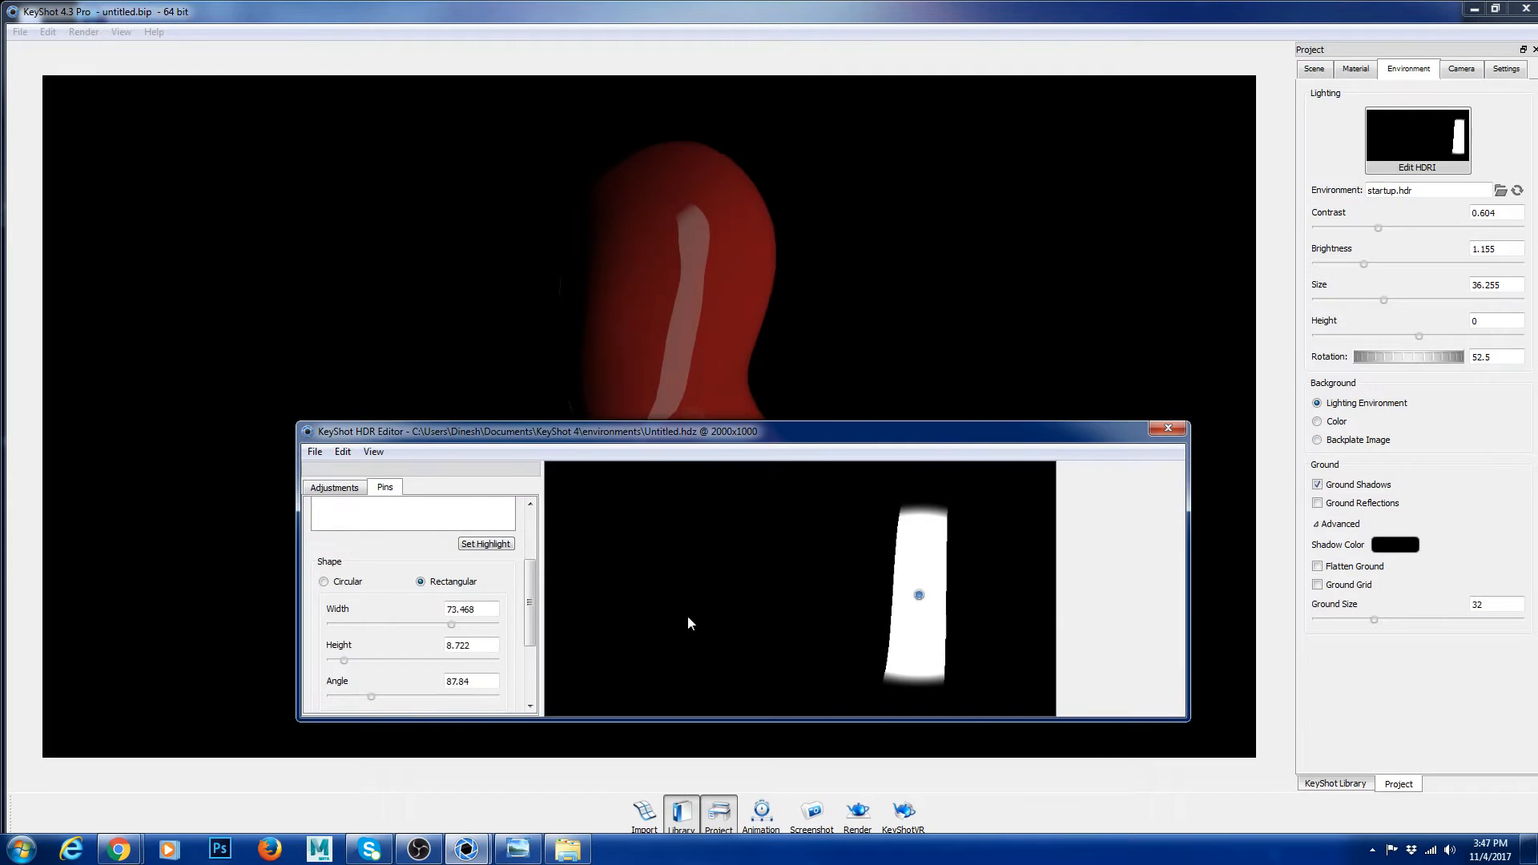
- Add a second, circular pin and place it at mid-height in the left half of the HDR image
{"action": "scroll", "coordinate": [376, 553], "scroll_direction": "up", "scroll_amount": 3}
{"action": "left_click", "coordinate": [326, 514]}
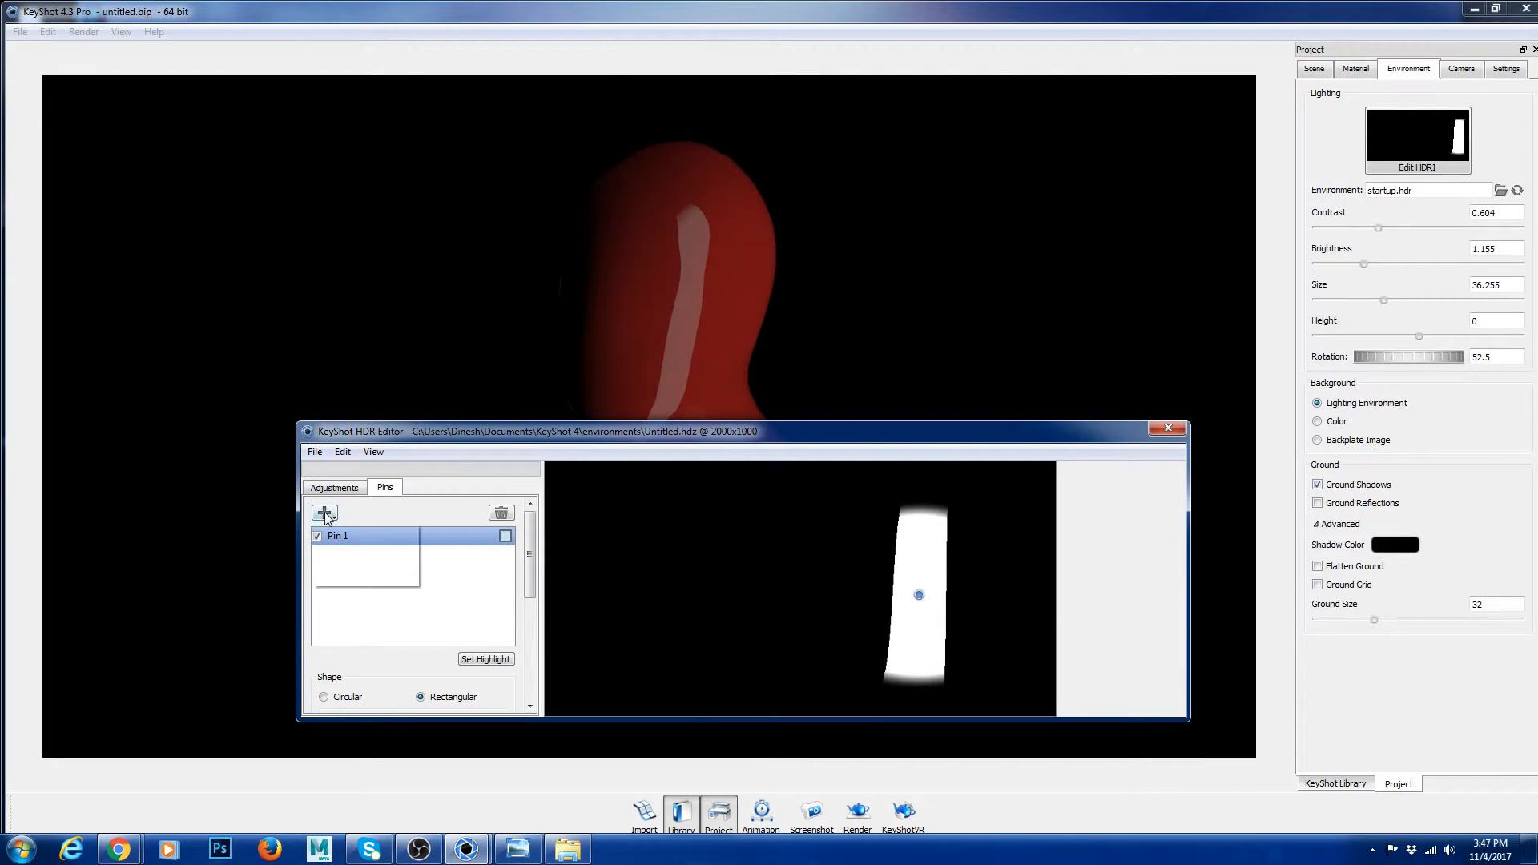
{"action": "left_click", "coordinate": [356, 533]}
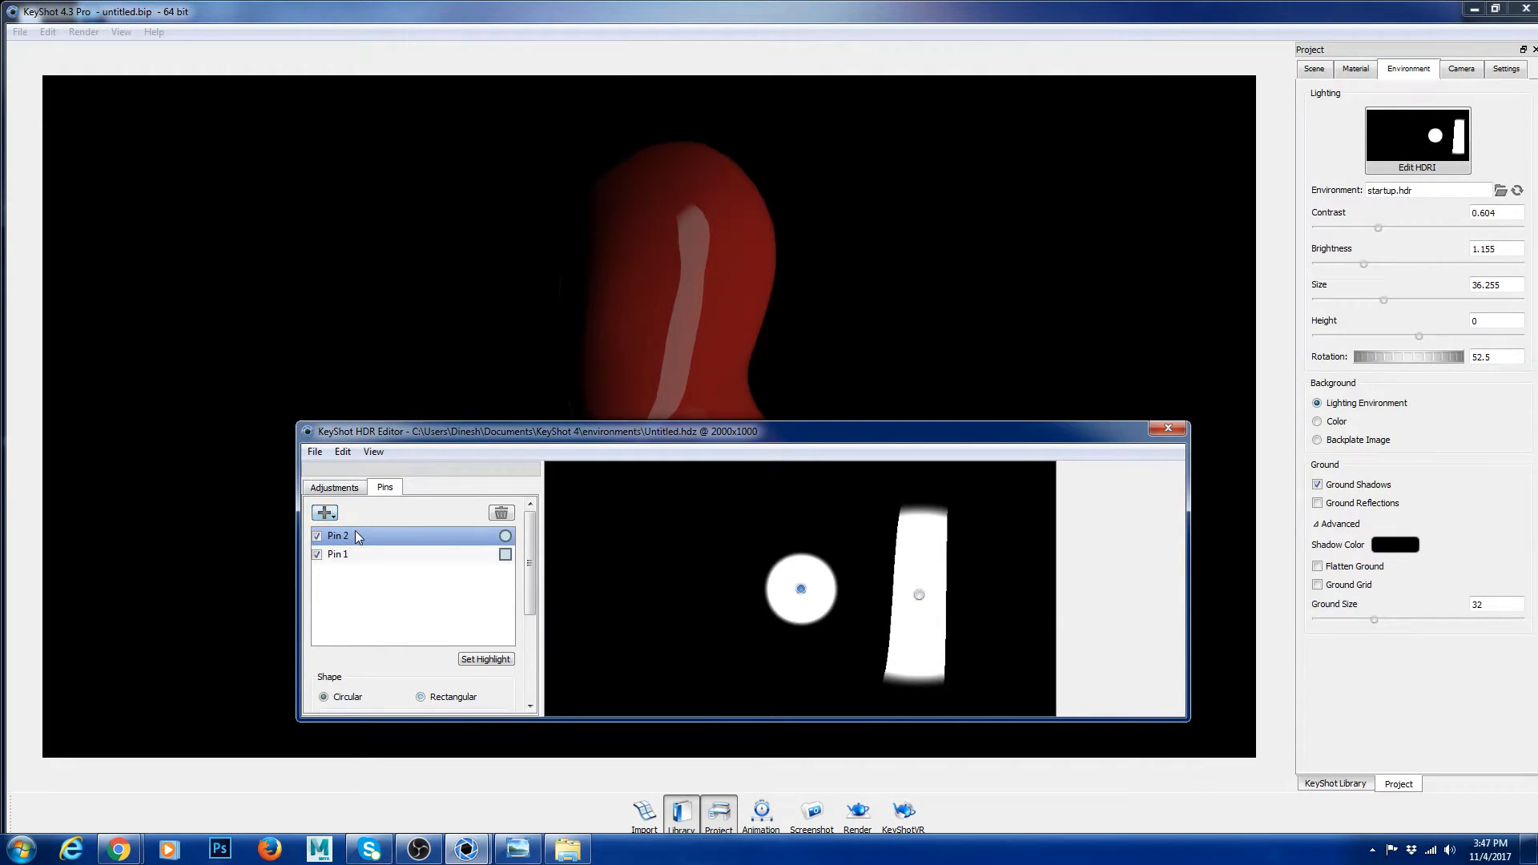
{"action": "left_click_drag", "start_coordinate": [802, 590], "coordinate": [700, 591]}
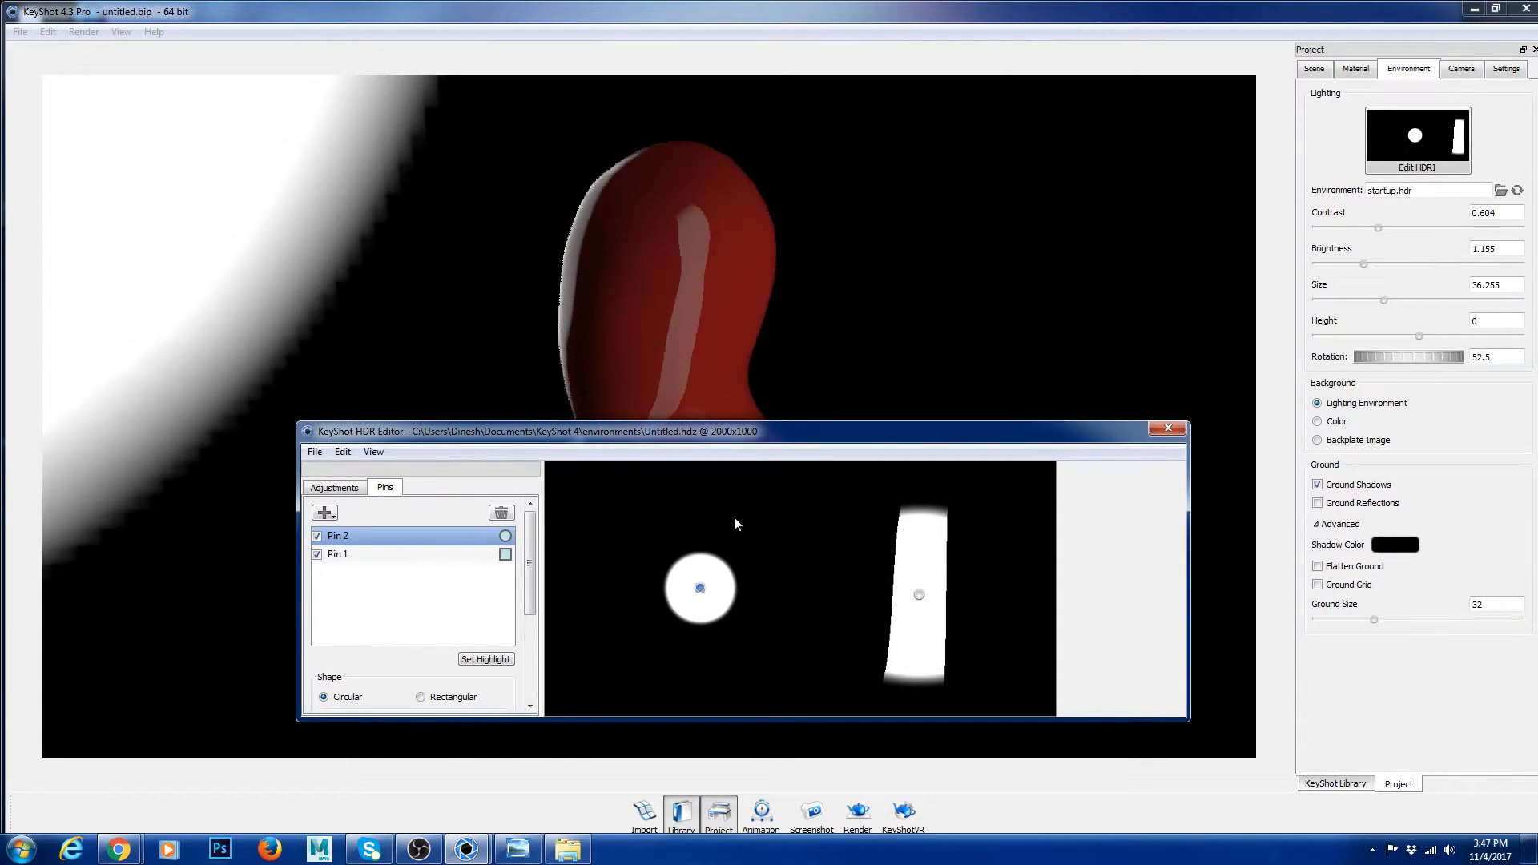
{"action": "left_click", "coordinate": [733, 517]}
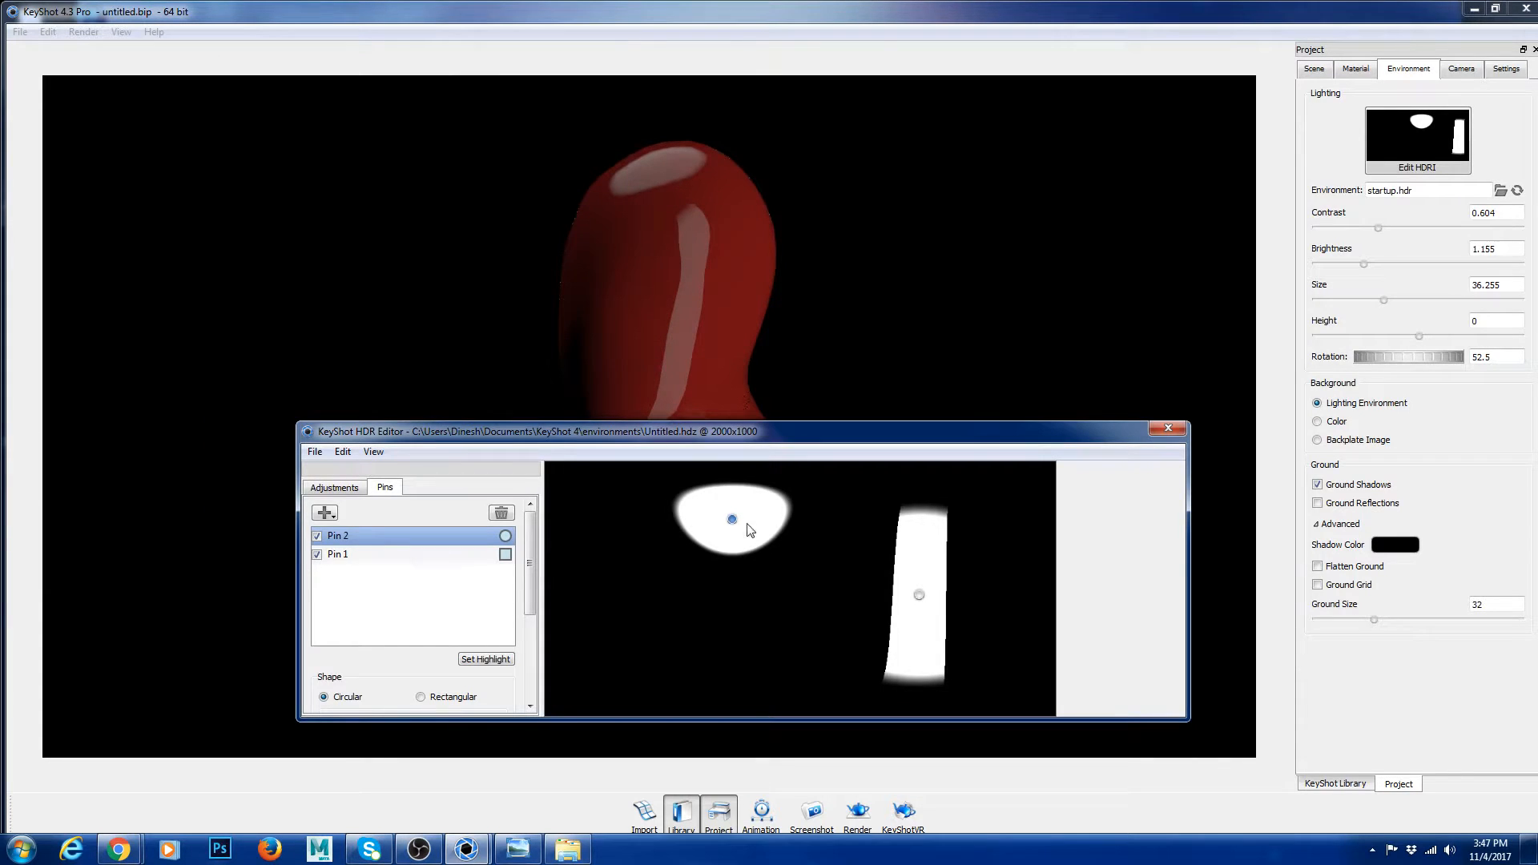
{"action": "left_click_drag", "start_coordinate": [739, 515], "coordinate": [682, 592]}
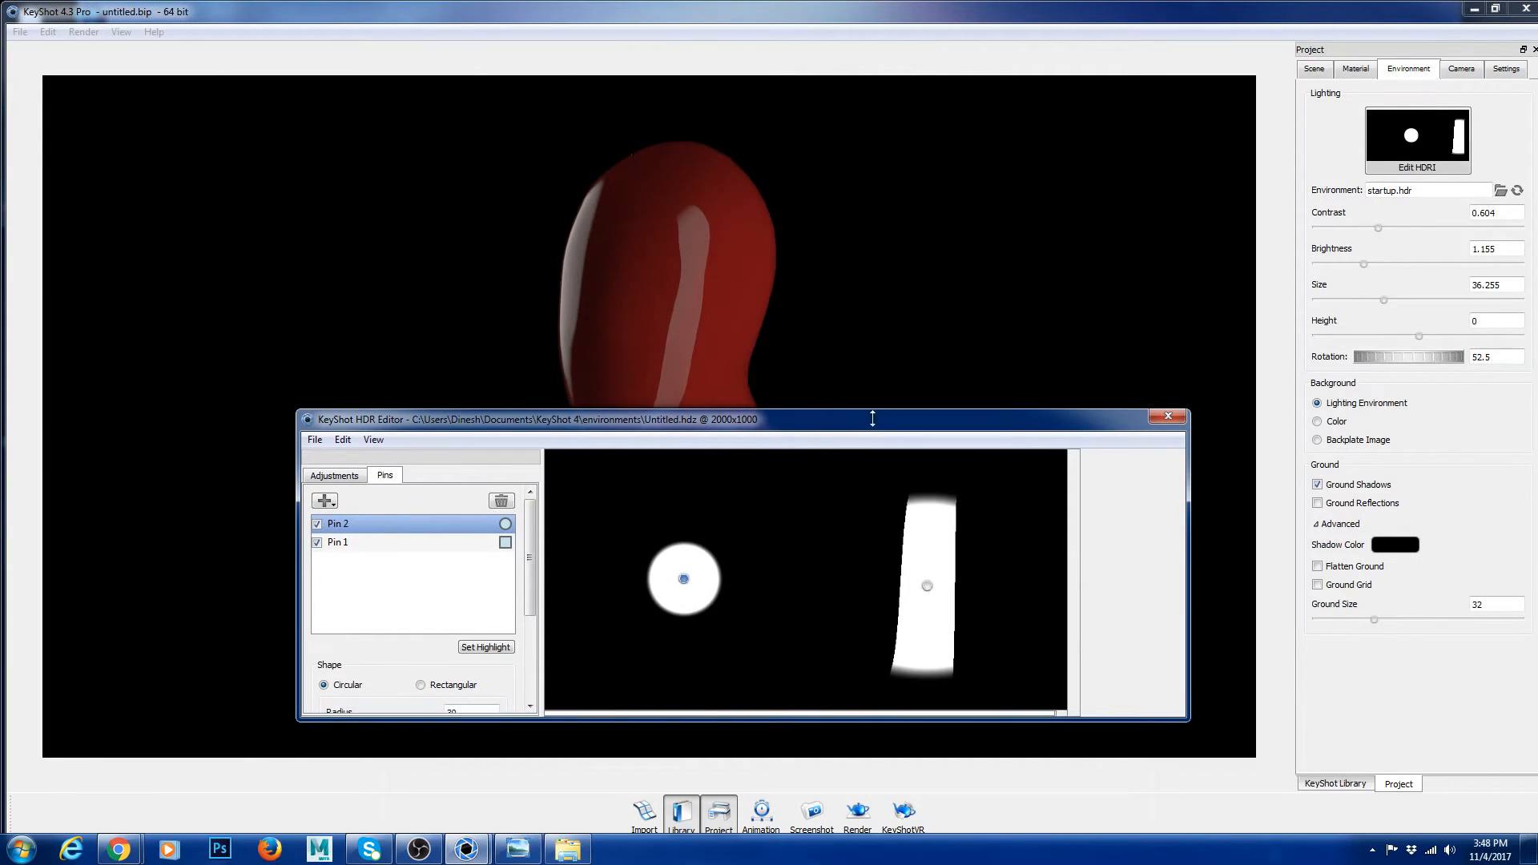
- Uncover the head from behind the HDR editor, and add a third circular pin at the top edge of the HDR image
{"action": "left_click_drag", "start_coordinate": [762, 431], "coordinate": [1216, 331]}
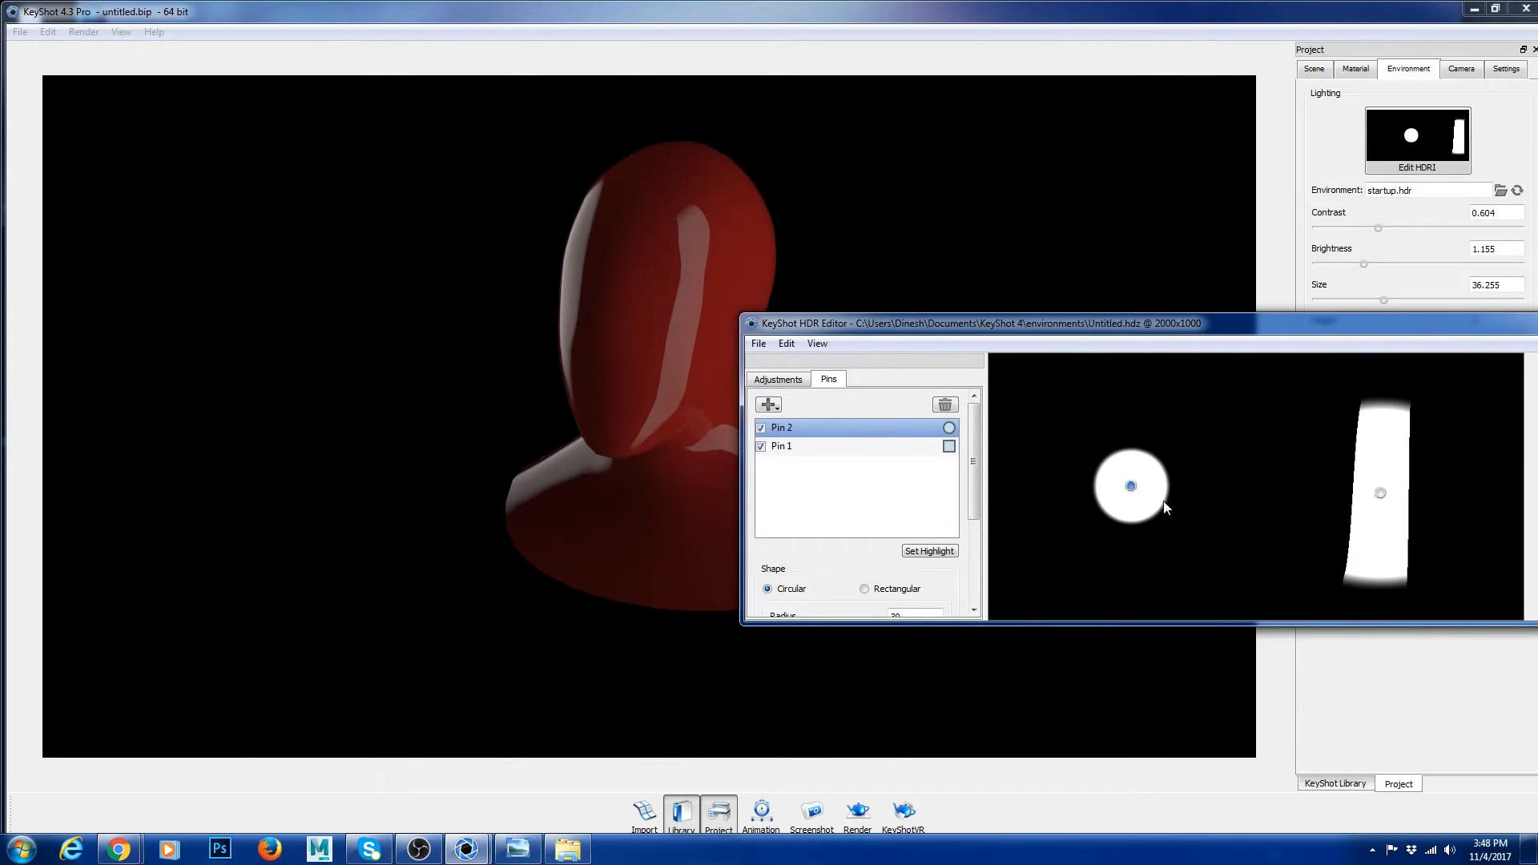
{"action": "left_click", "coordinate": [768, 405]}
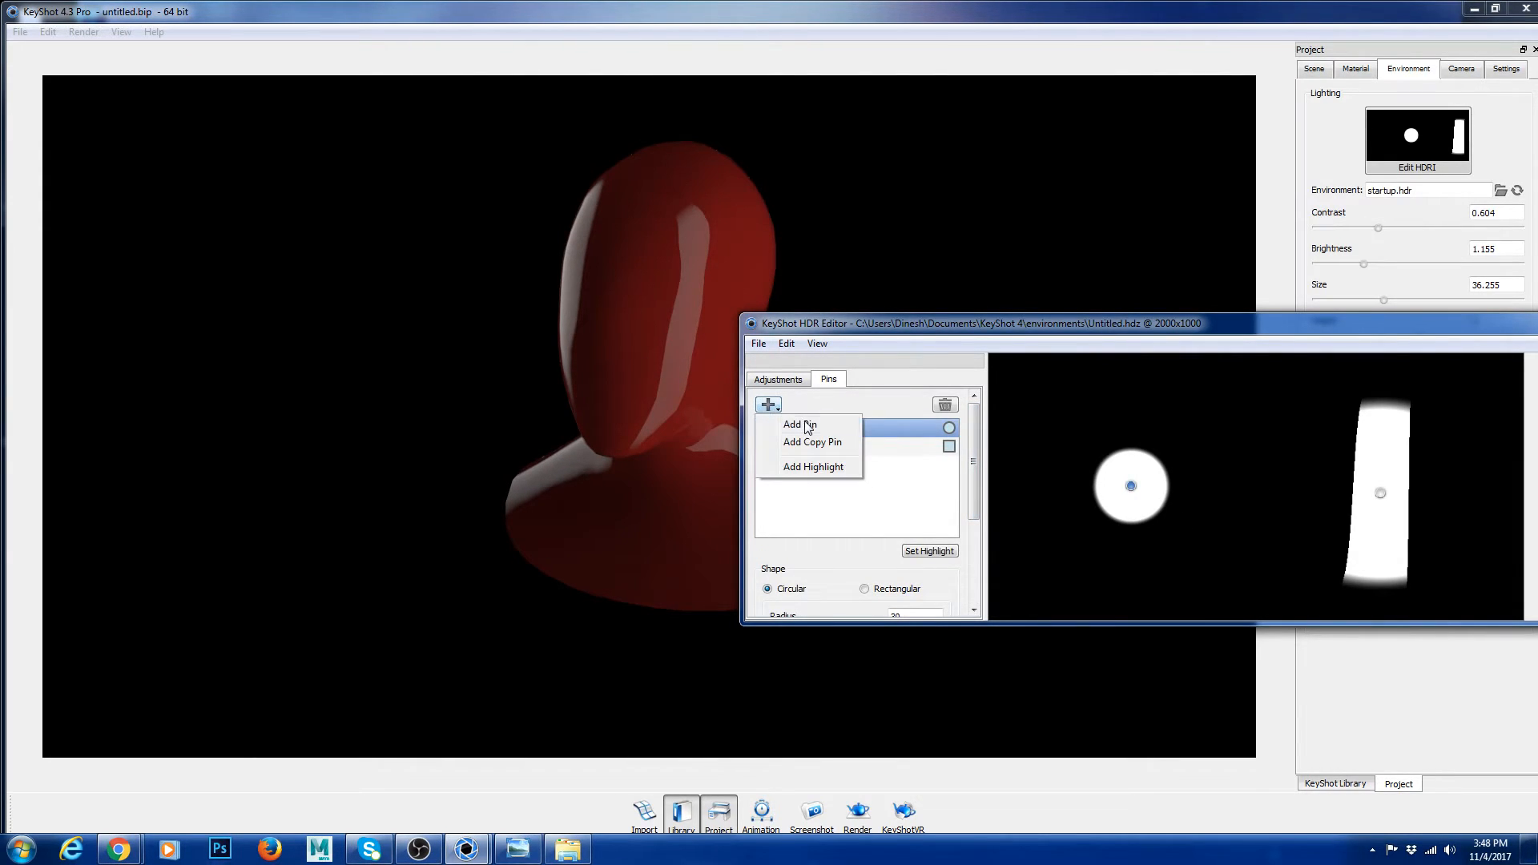
{"action": "left_click", "coordinate": [795, 418]}
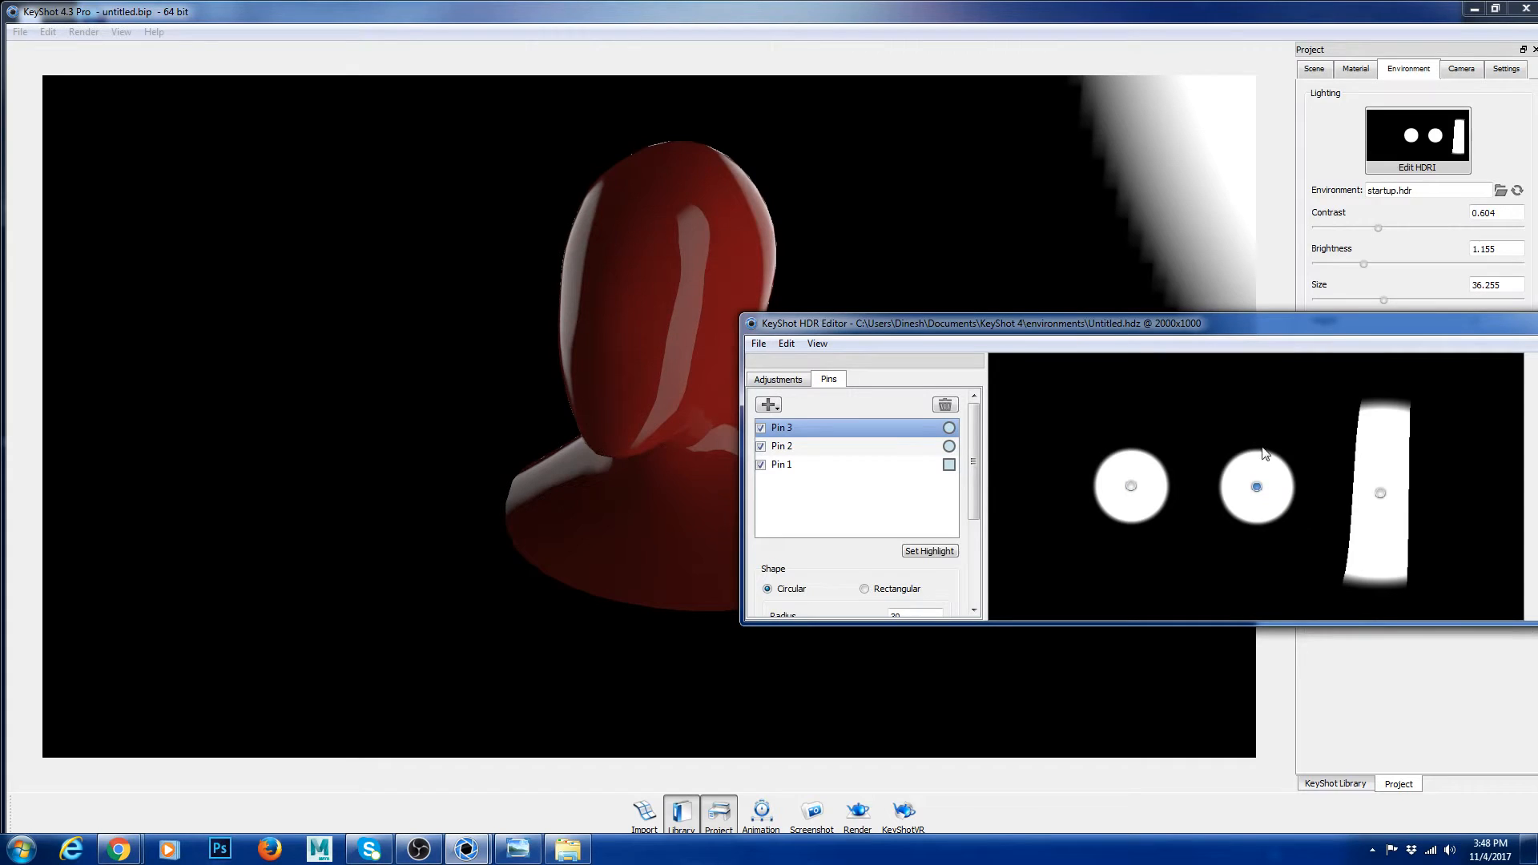
{"action": "left_click_drag", "start_coordinate": [1255, 486], "coordinate": [1245, 370]}
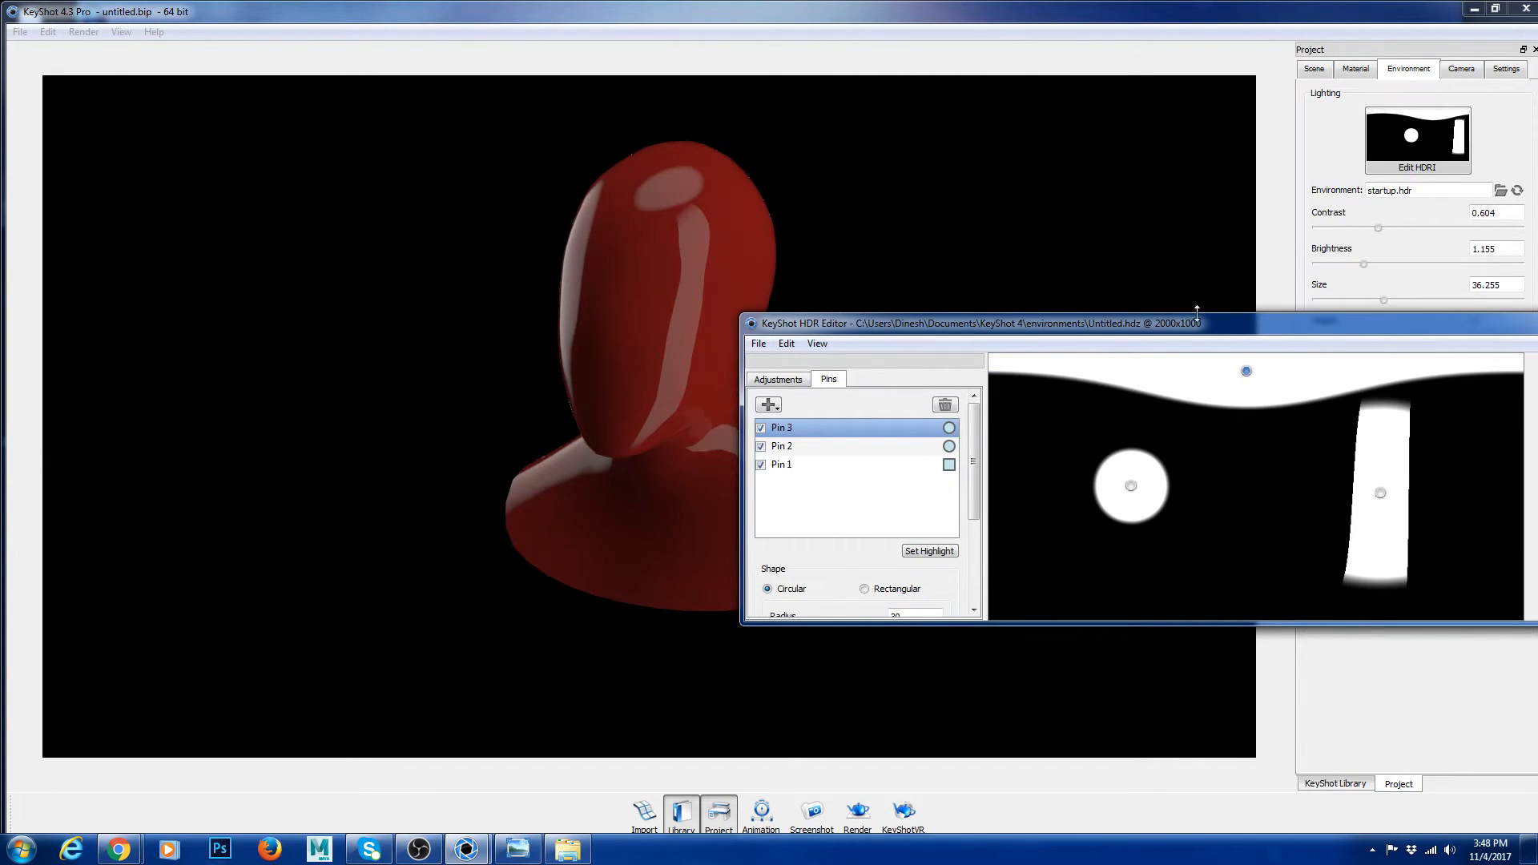
- Color the pin at the top edge of the HDR image red, RGB 241, 0, 4
{"action": "left_click_drag", "start_coordinate": [1199, 321], "coordinate": [1200, 201]}
{"action": "left_click_drag", "start_coordinate": [977, 362], "coordinate": [974, 448]}
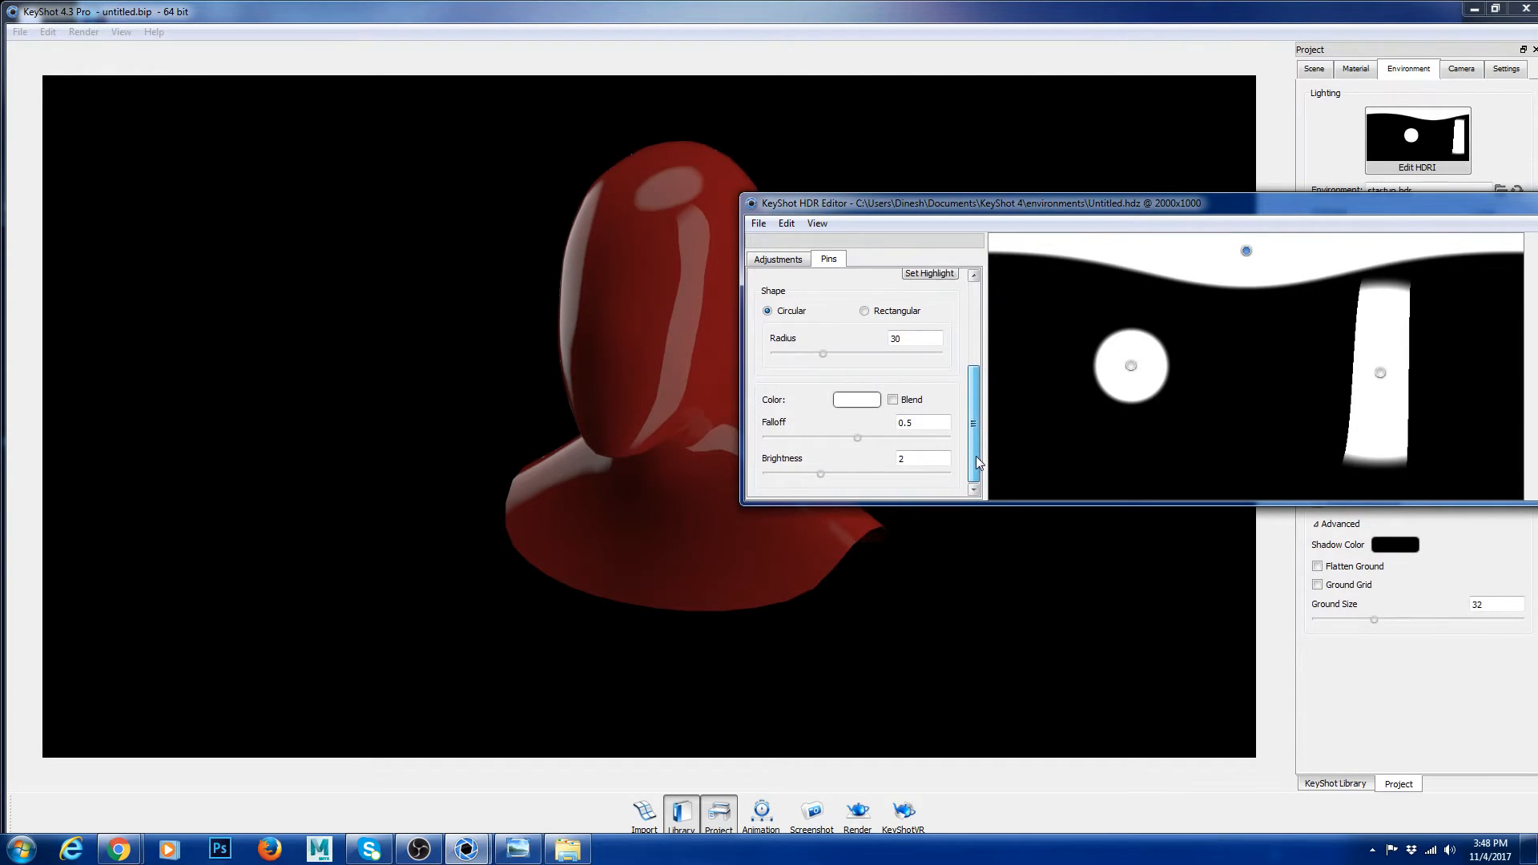
{"action": "left_click", "coordinate": [871, 410]}
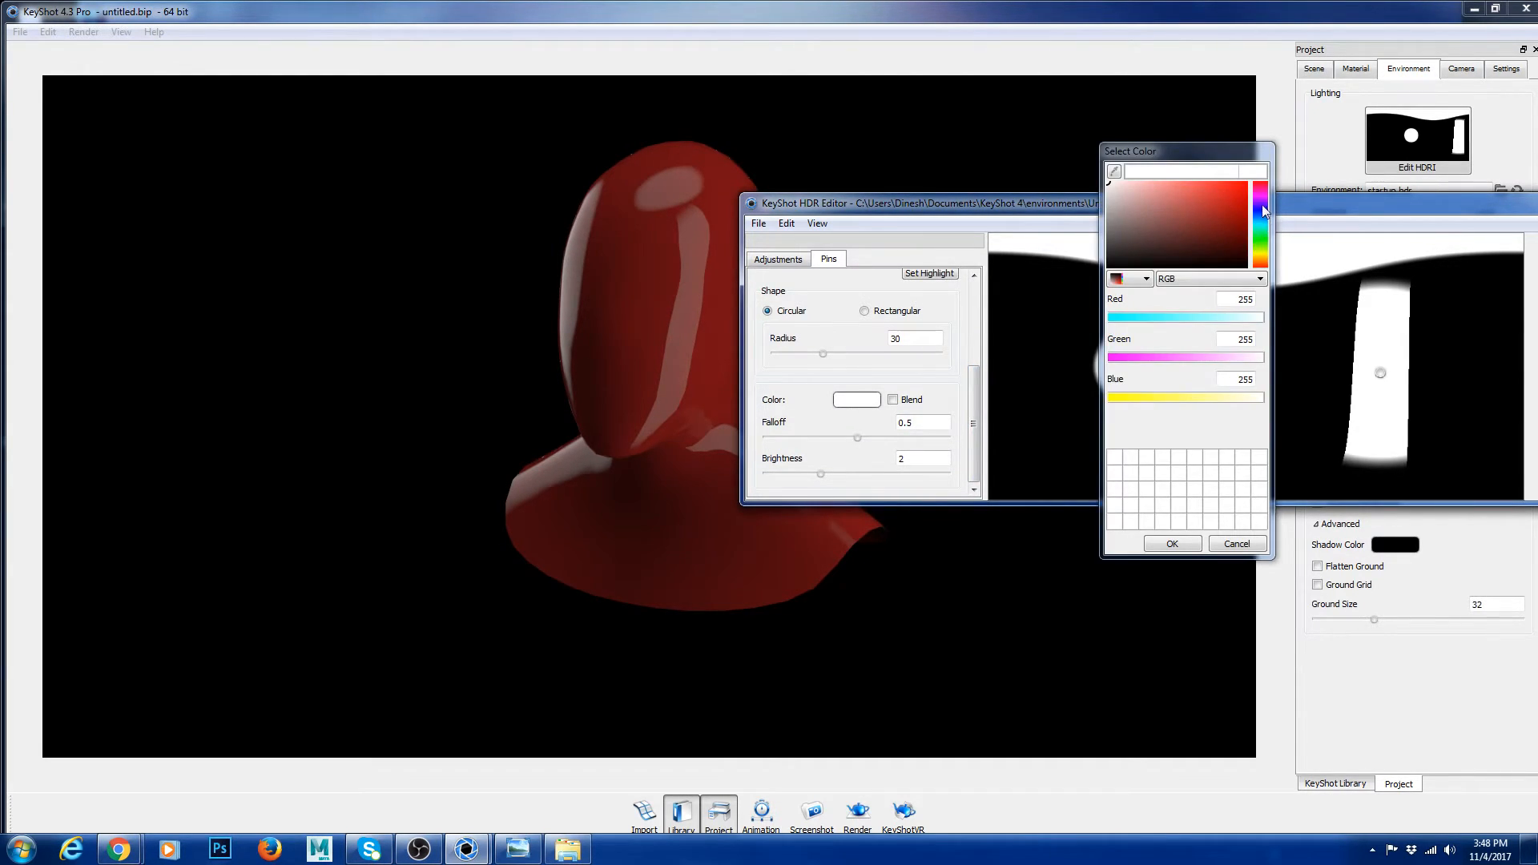
{"action": "left_click", "coordinate": [1238, 192]}
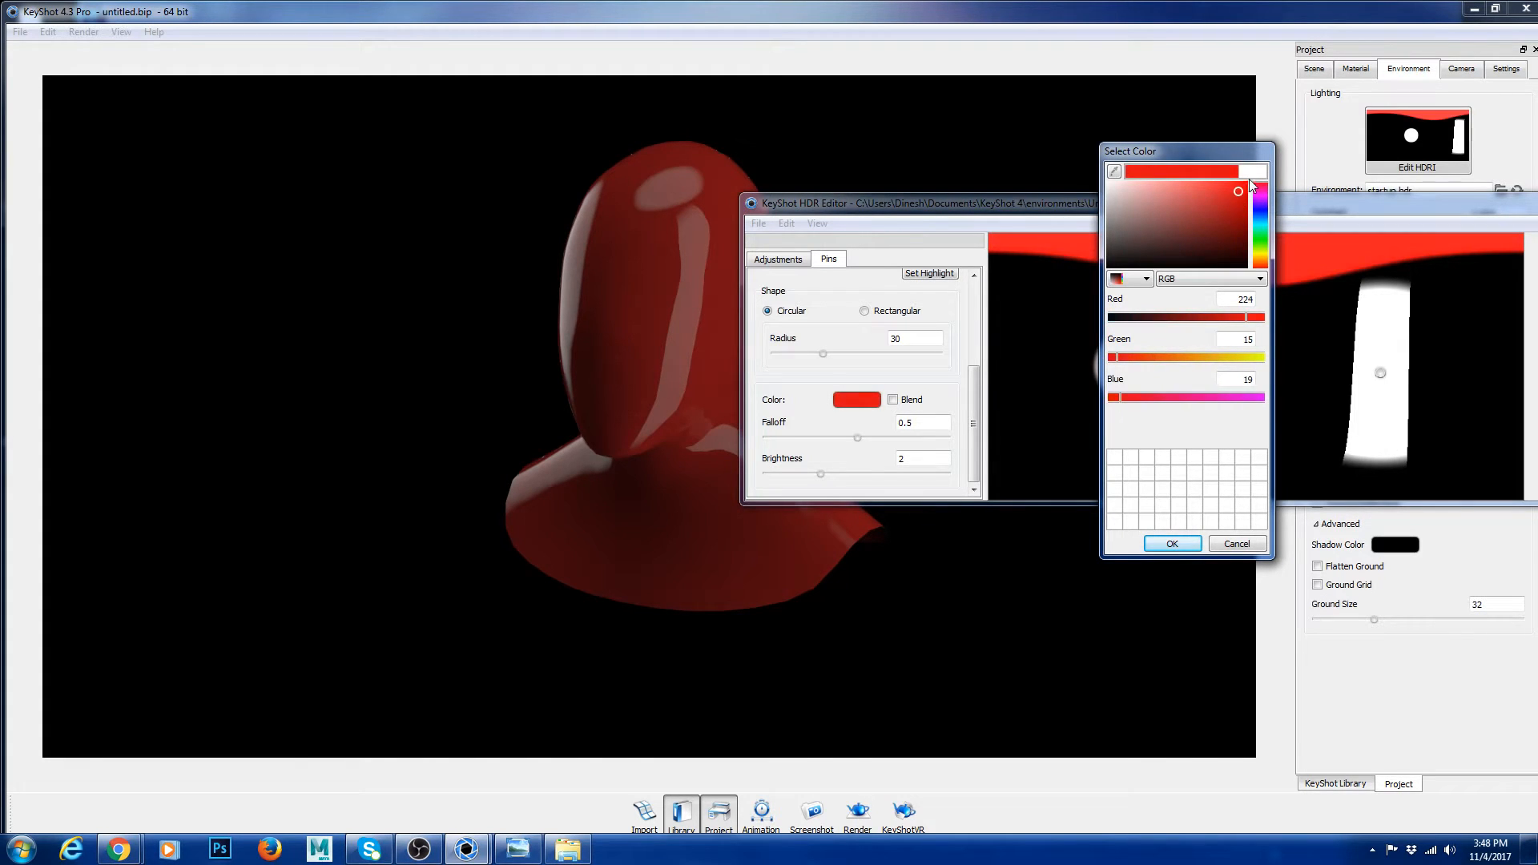
{"action": "left_click_drag", "start_coordinate": [1170, 189], "coordinate": [1270, 192]}
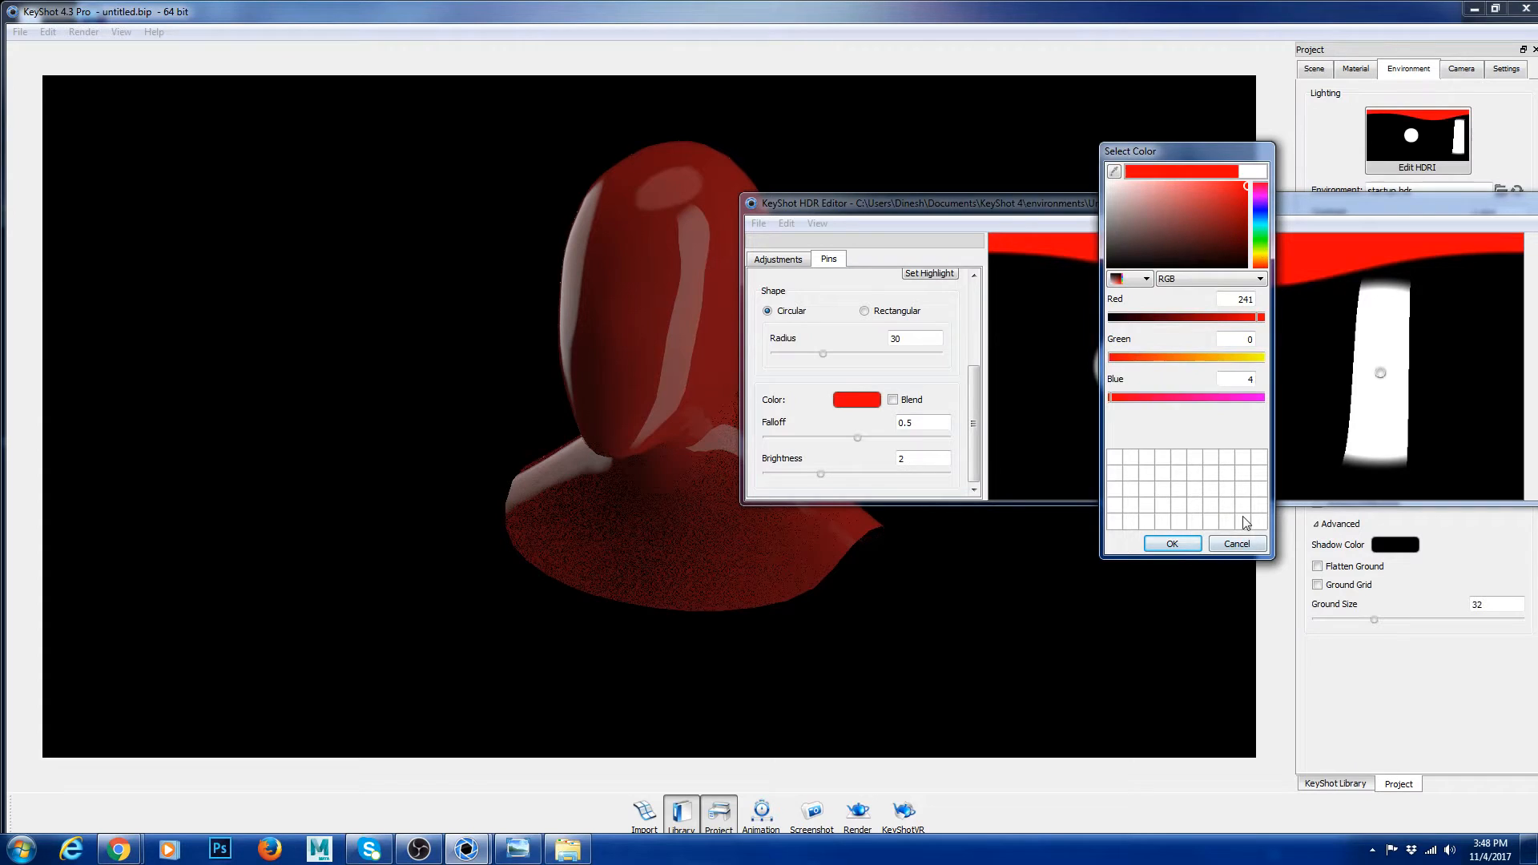
{"action": "left_click", "coordinate": [1174, 544]}
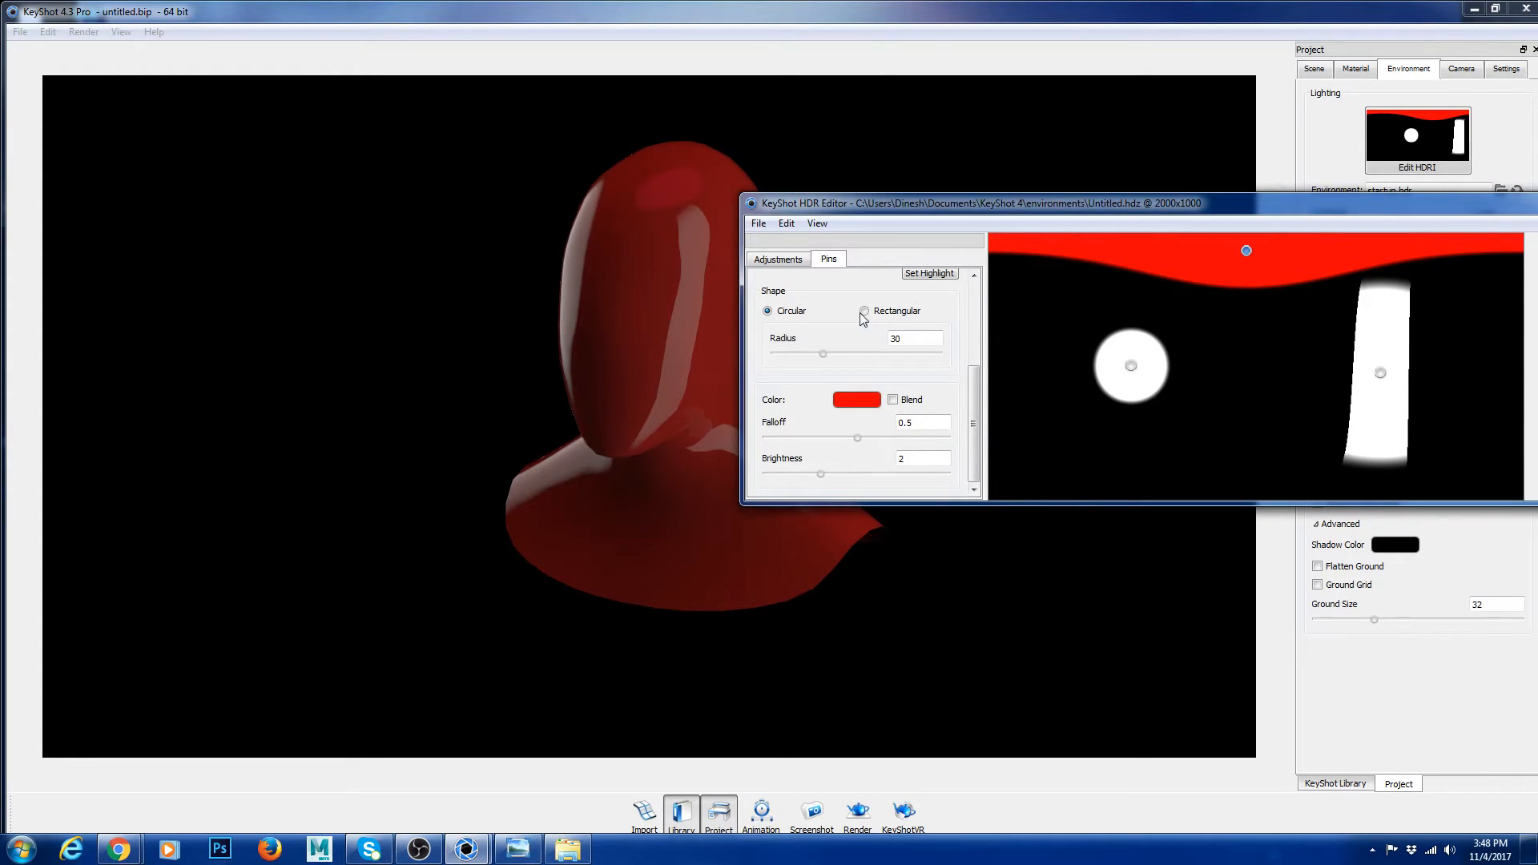
- Color the circular pin Pin 2 light blue, RGB 97, 173, 255
{"action": "scroll", "coordinate": [939, 382], "scroll_direction": "up", "scroll_amount": 5}
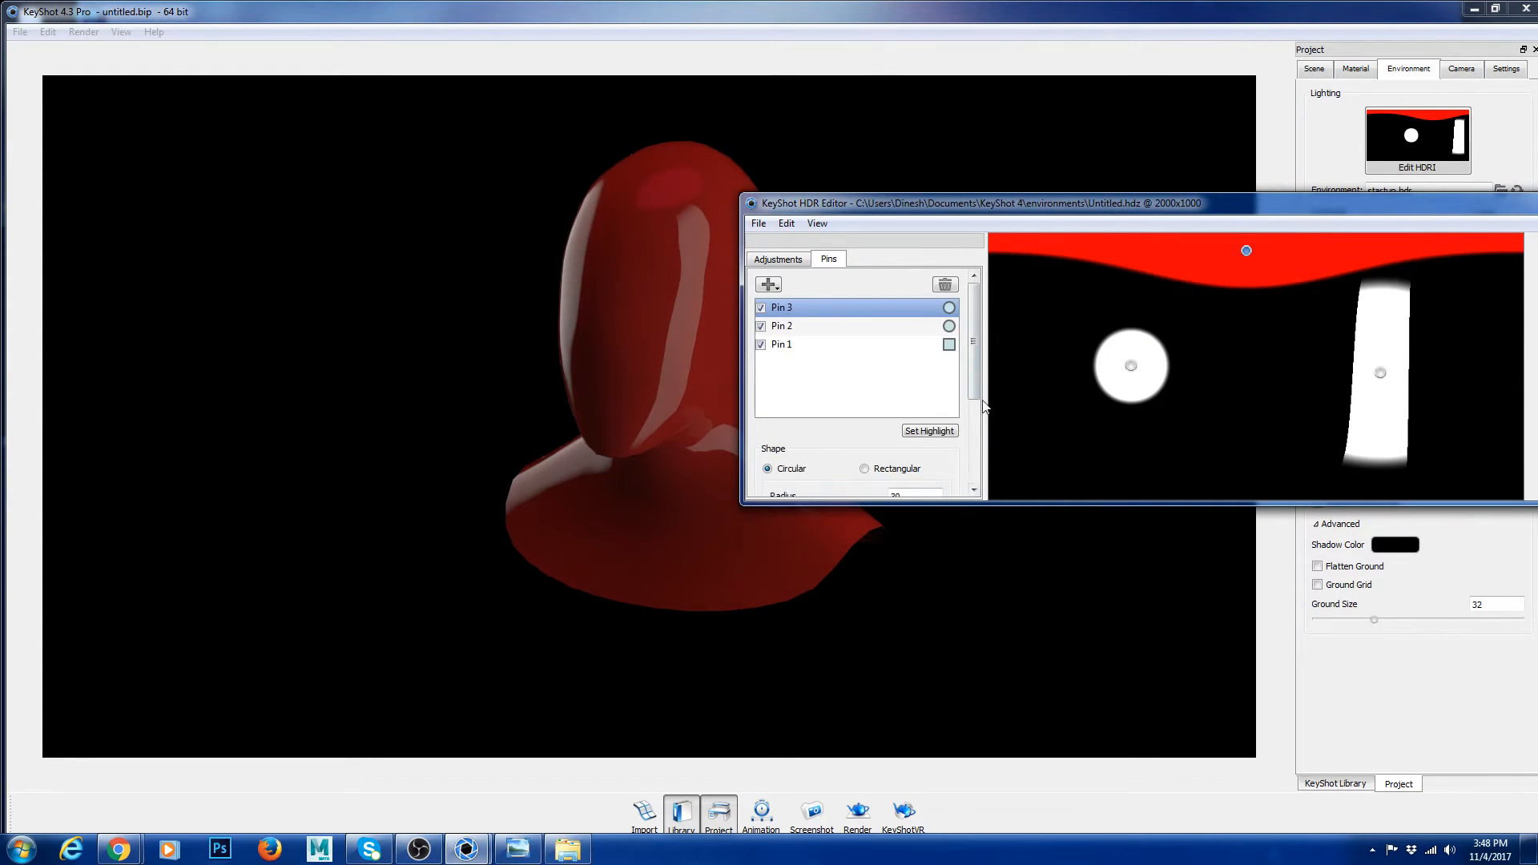
{"action": "left_click", "coordinate": [800, 328]}
{"action": "scroll", "coordinate": [974, 425], "scroll_direction": "down", "scroll_amount": 5}
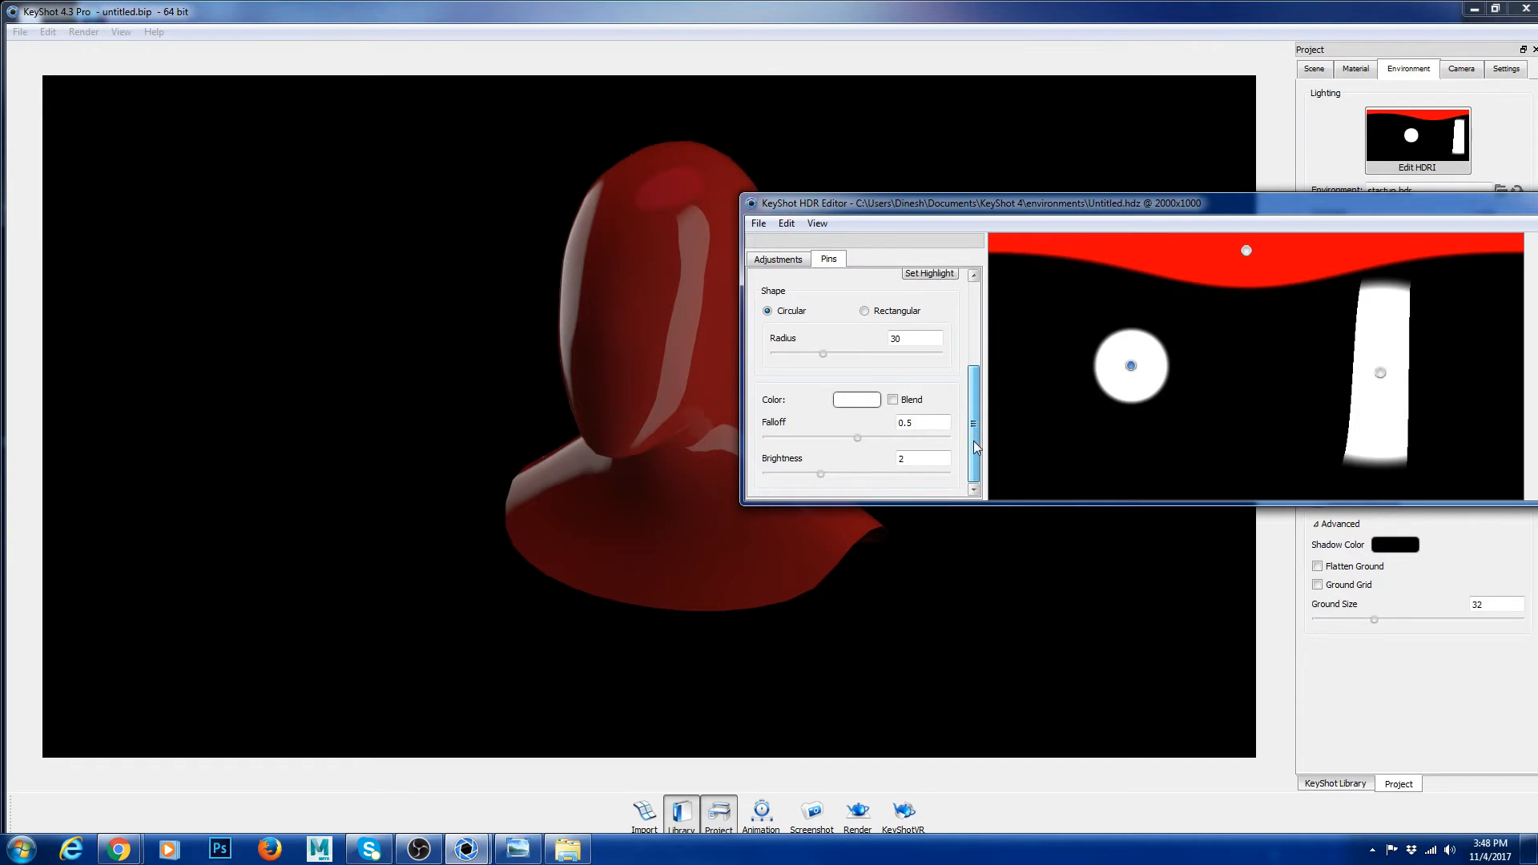
{"action": "left_click", "coordinate": [870, 403]}
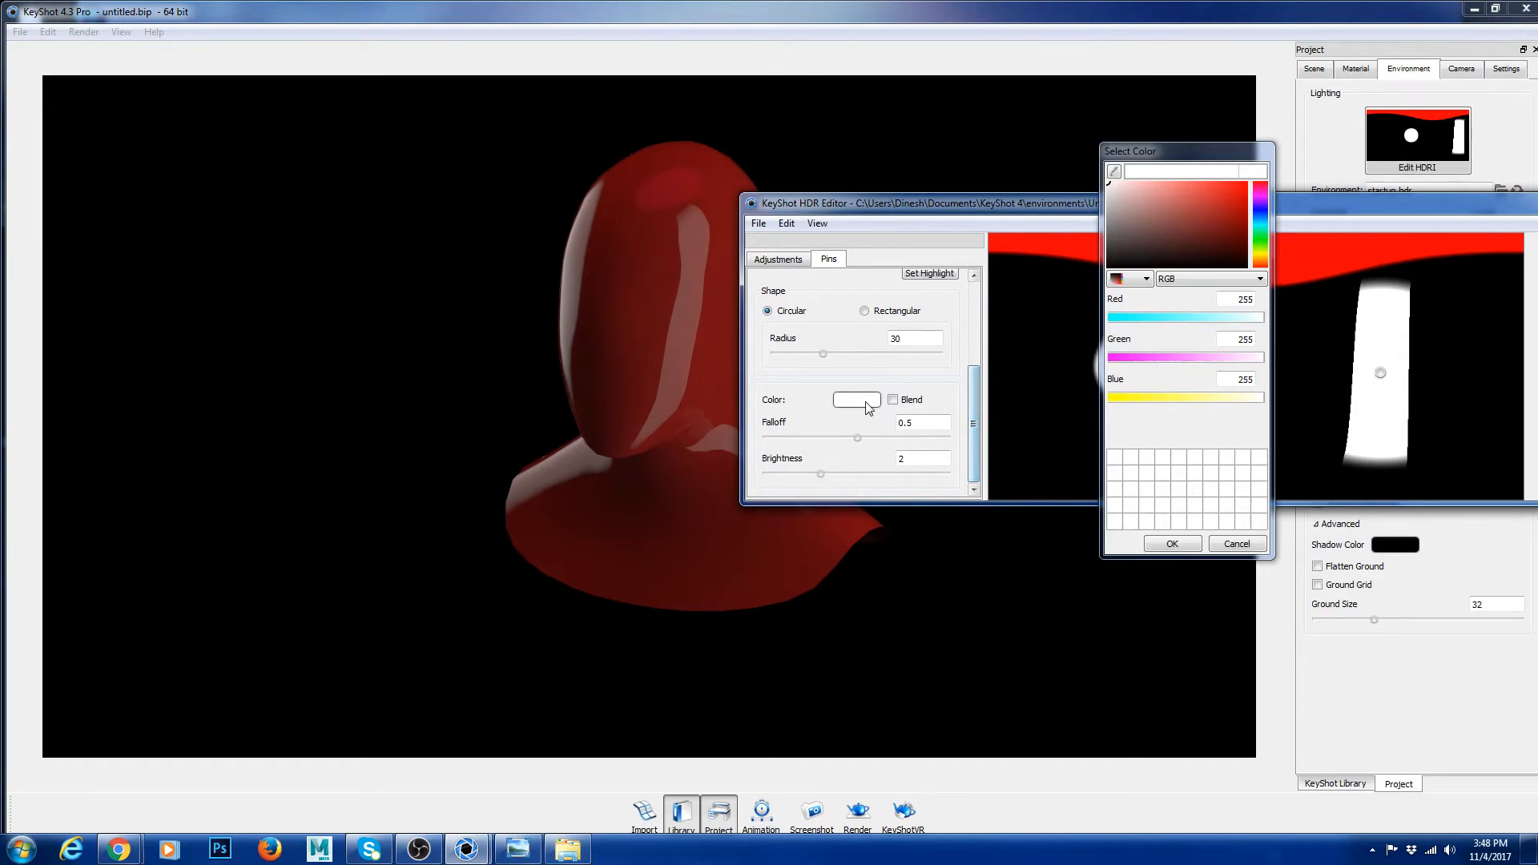
{"action": "left_click", "coordinate": [1261, 216]}
{"action": "left_click", "coordinate": [1194, 183]}
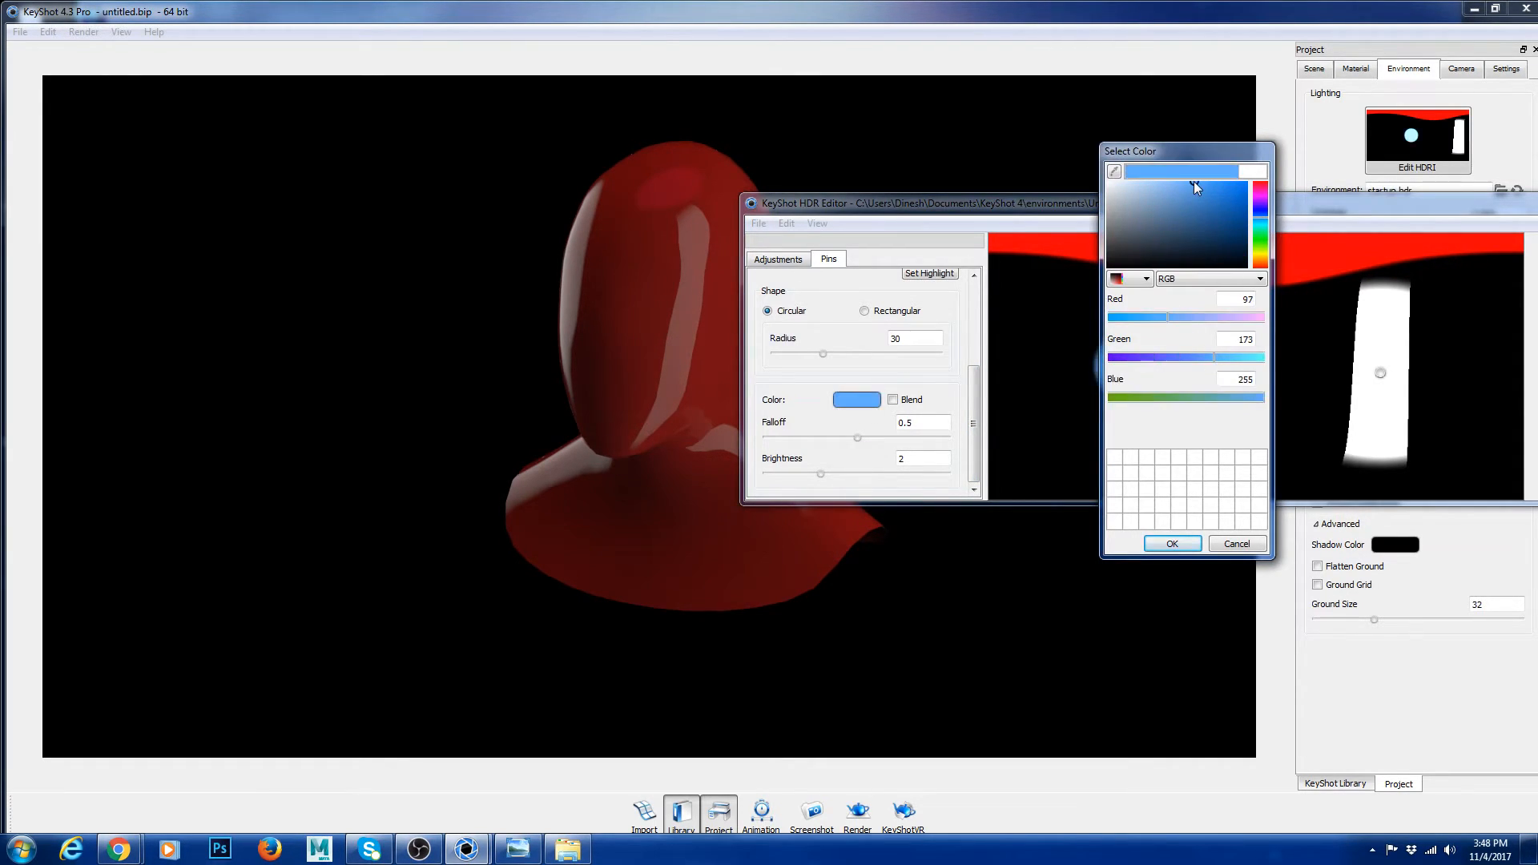
{"action": "left_click", "coordinate": [1171, 545]}
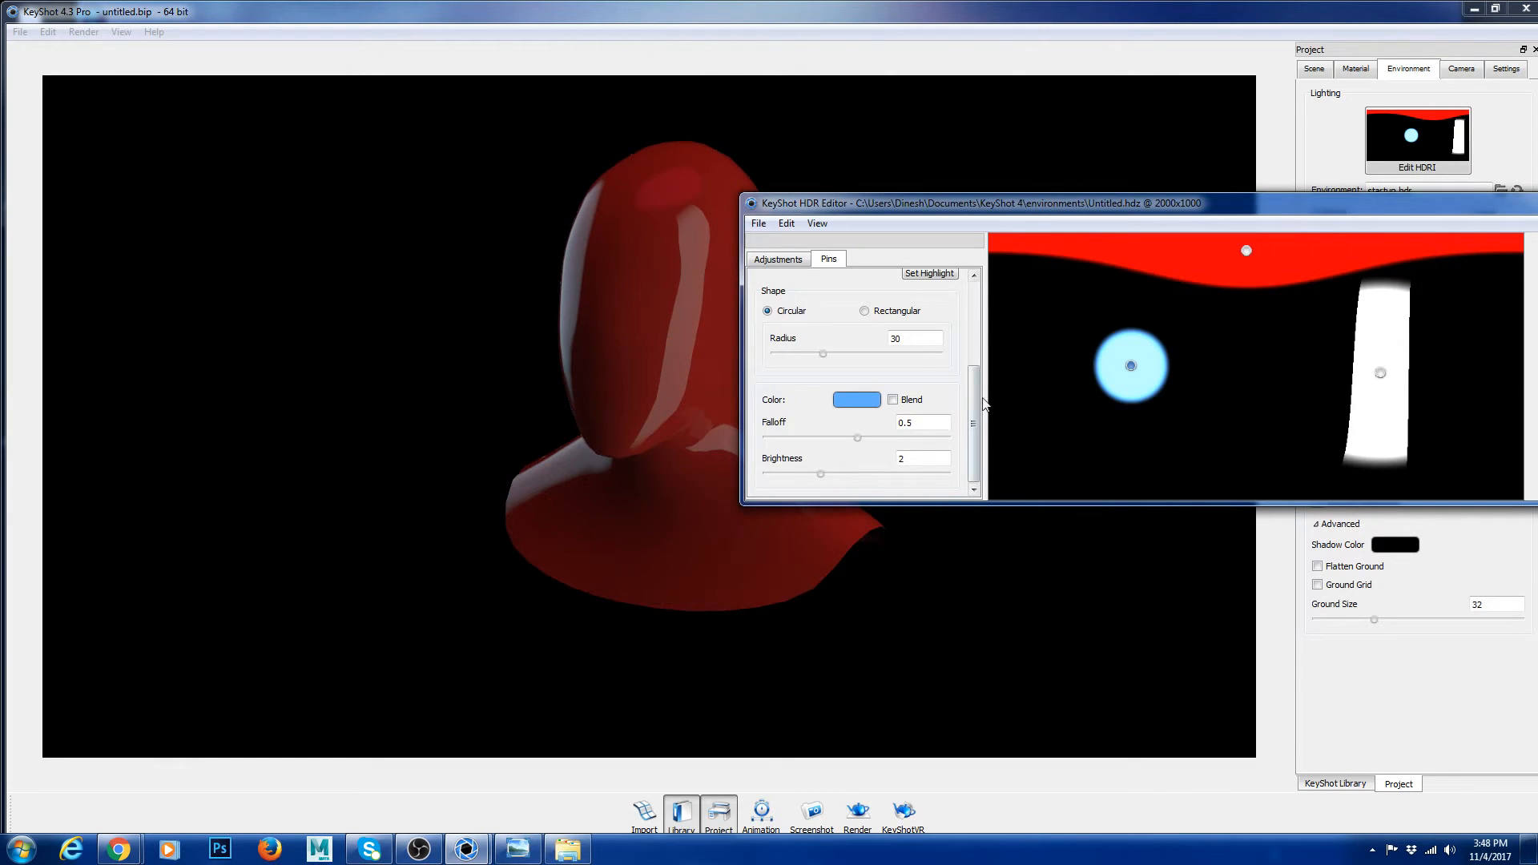
- Color the rectangular pin orange, RGB 255, 169, 39, and set its falloff to 0.573 and brightness to 11.896
{"action": "left_click_drag", "start_coordinate": [973, 386], "coordinate": [978, 316]}
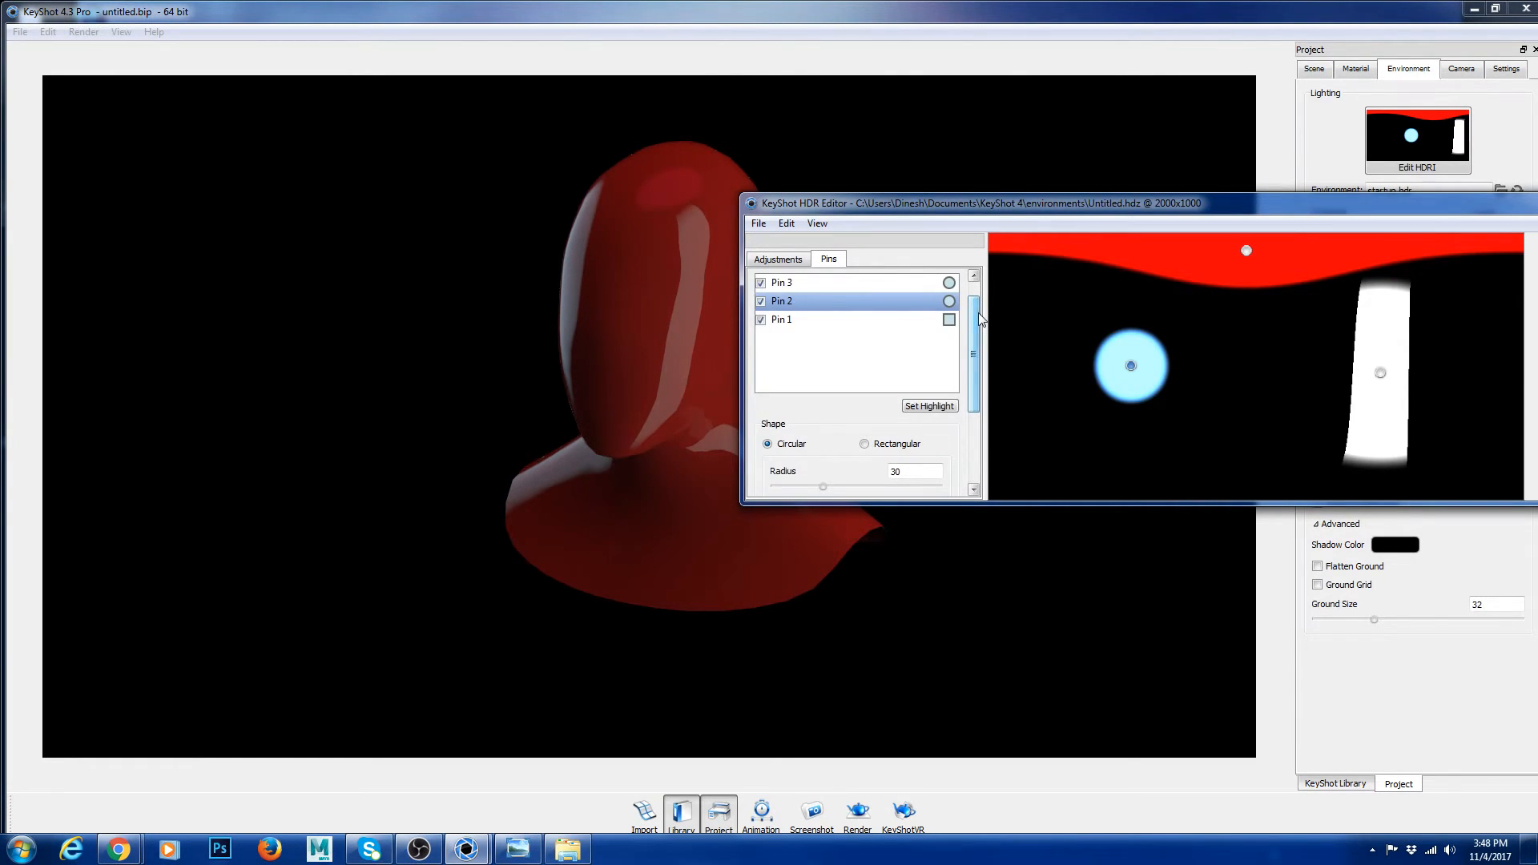
{"action": "left_click", "coordinate": [818, 320]}
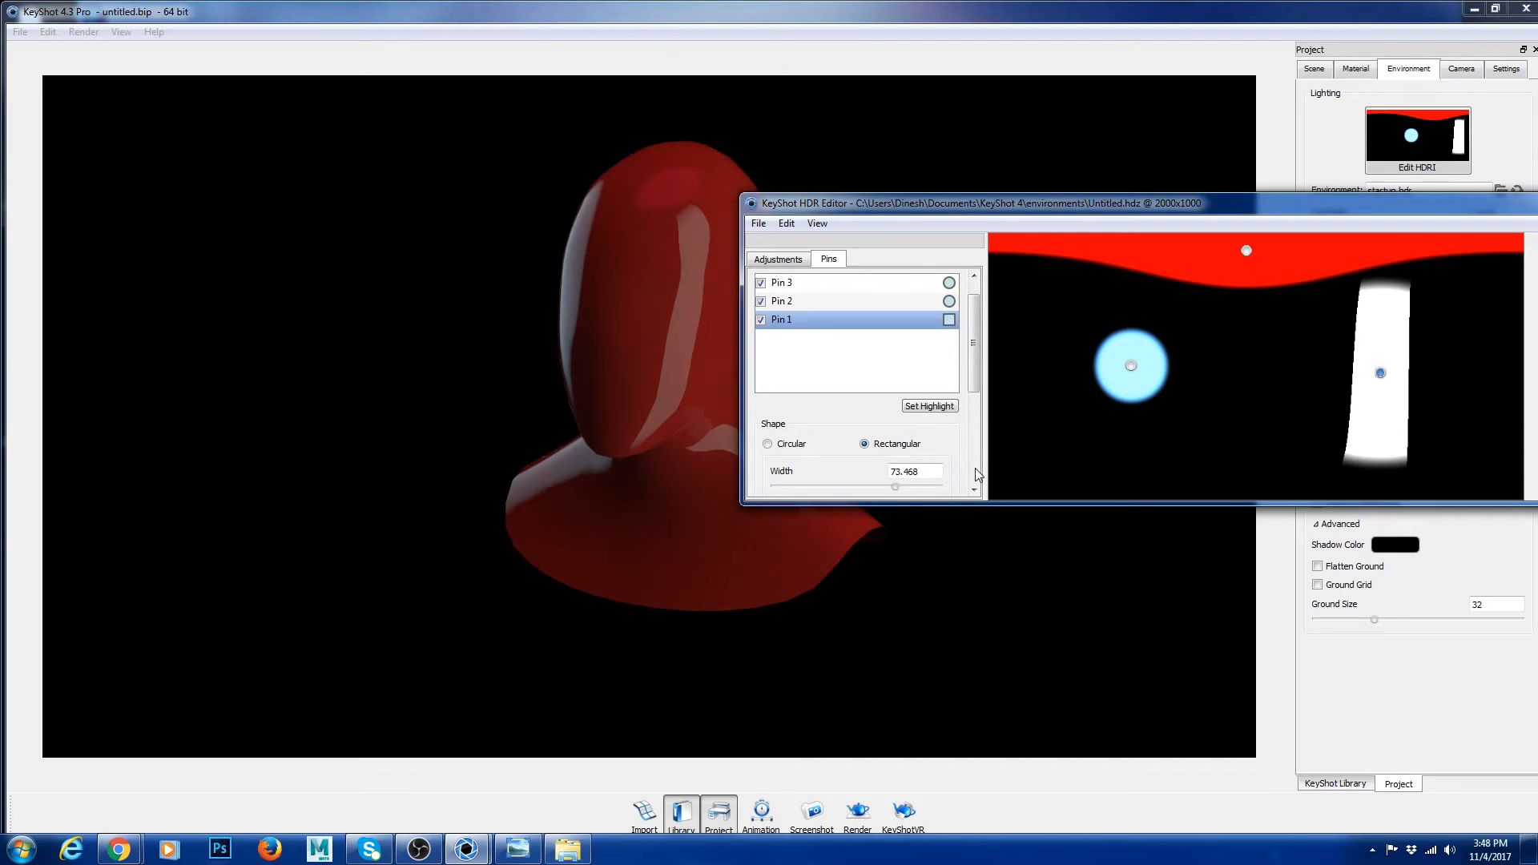
{"action": "scroll", "coordinate": [976, 473], "scroll_direction": "down", "scroll_amount": 3}
{"action": "left_click", "coordinate": [862, 400]}
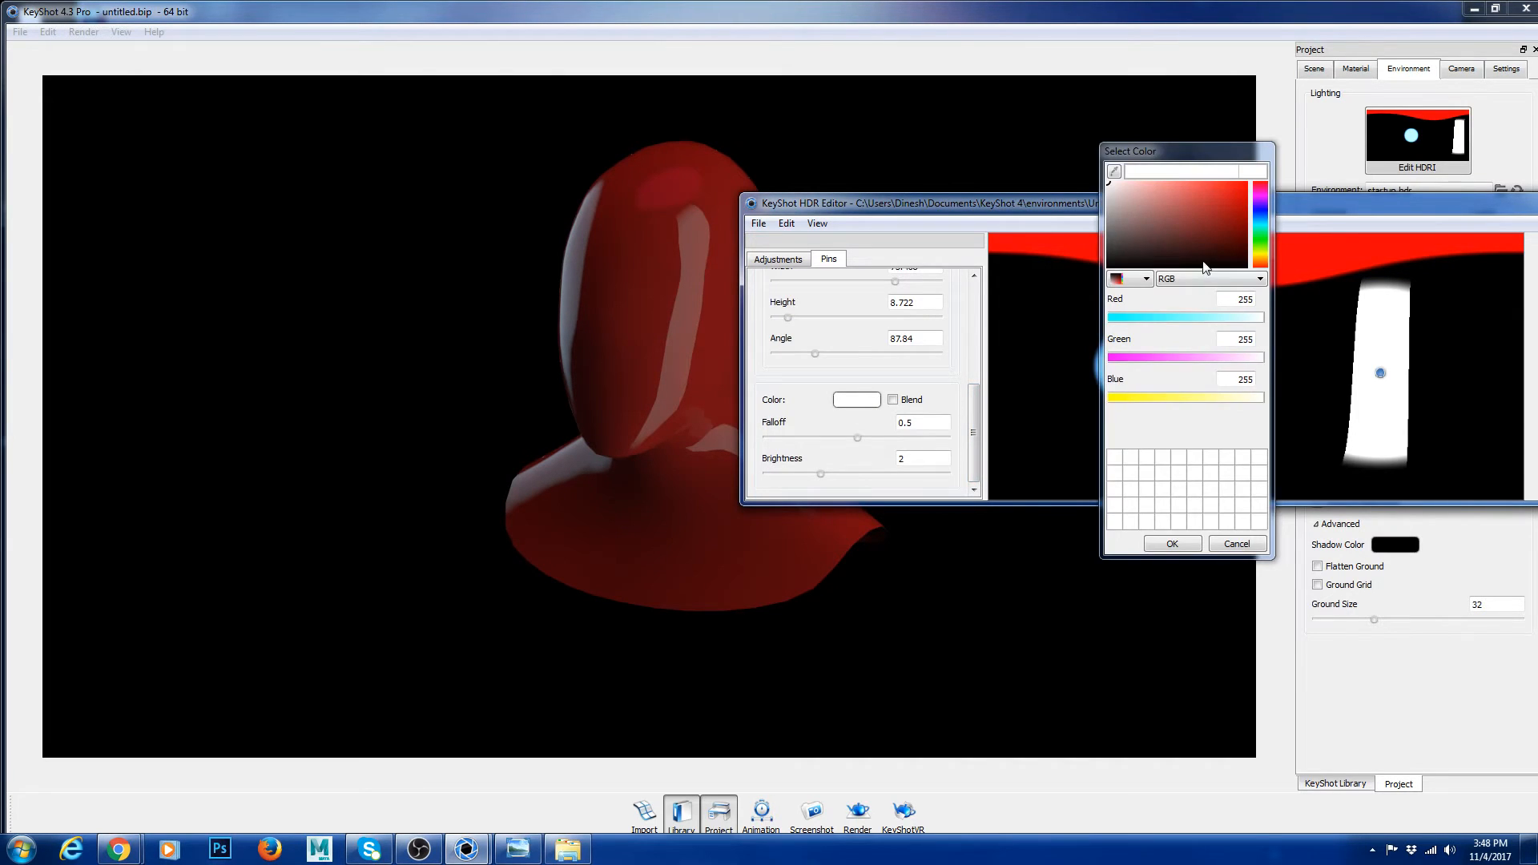
{"action": "left_click", "coordinate": [1264, 259]}
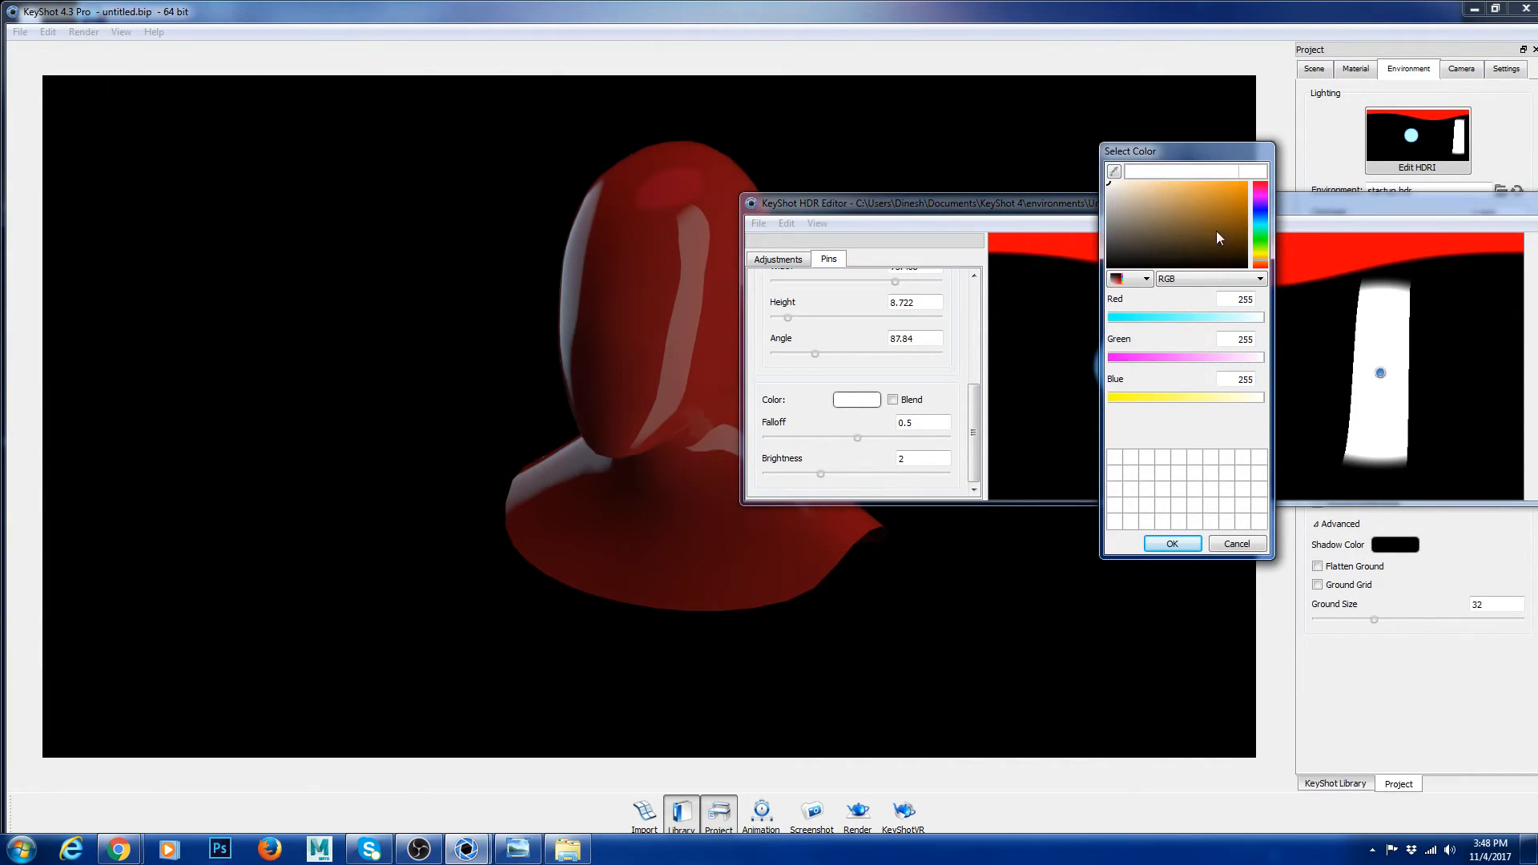
{"action": "left_click", "coordinate": [1225, 182]}
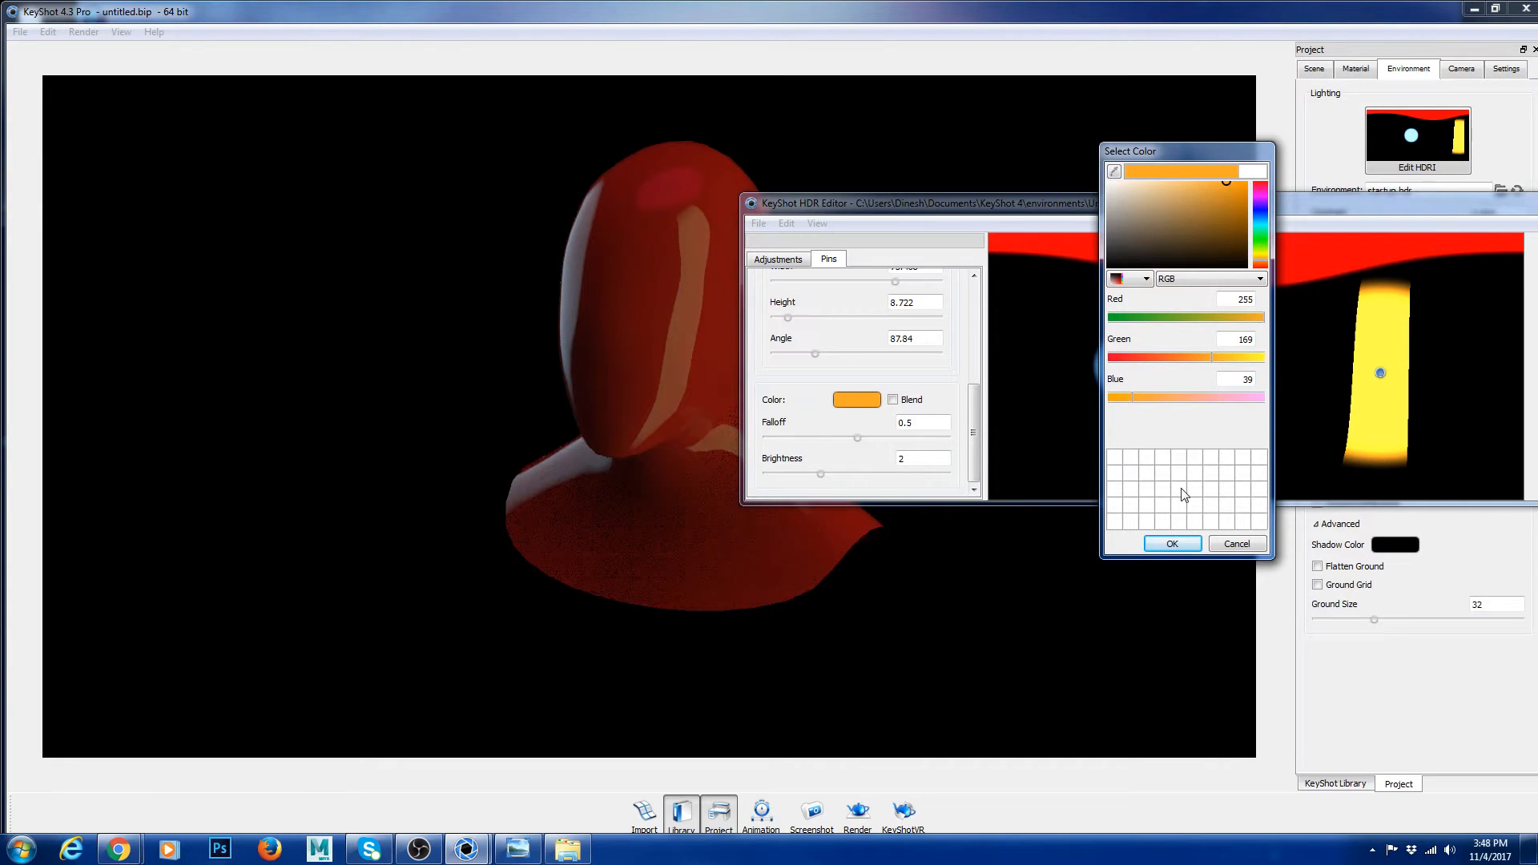
{"action": "left_click", "coordinate": [1171, 544]}
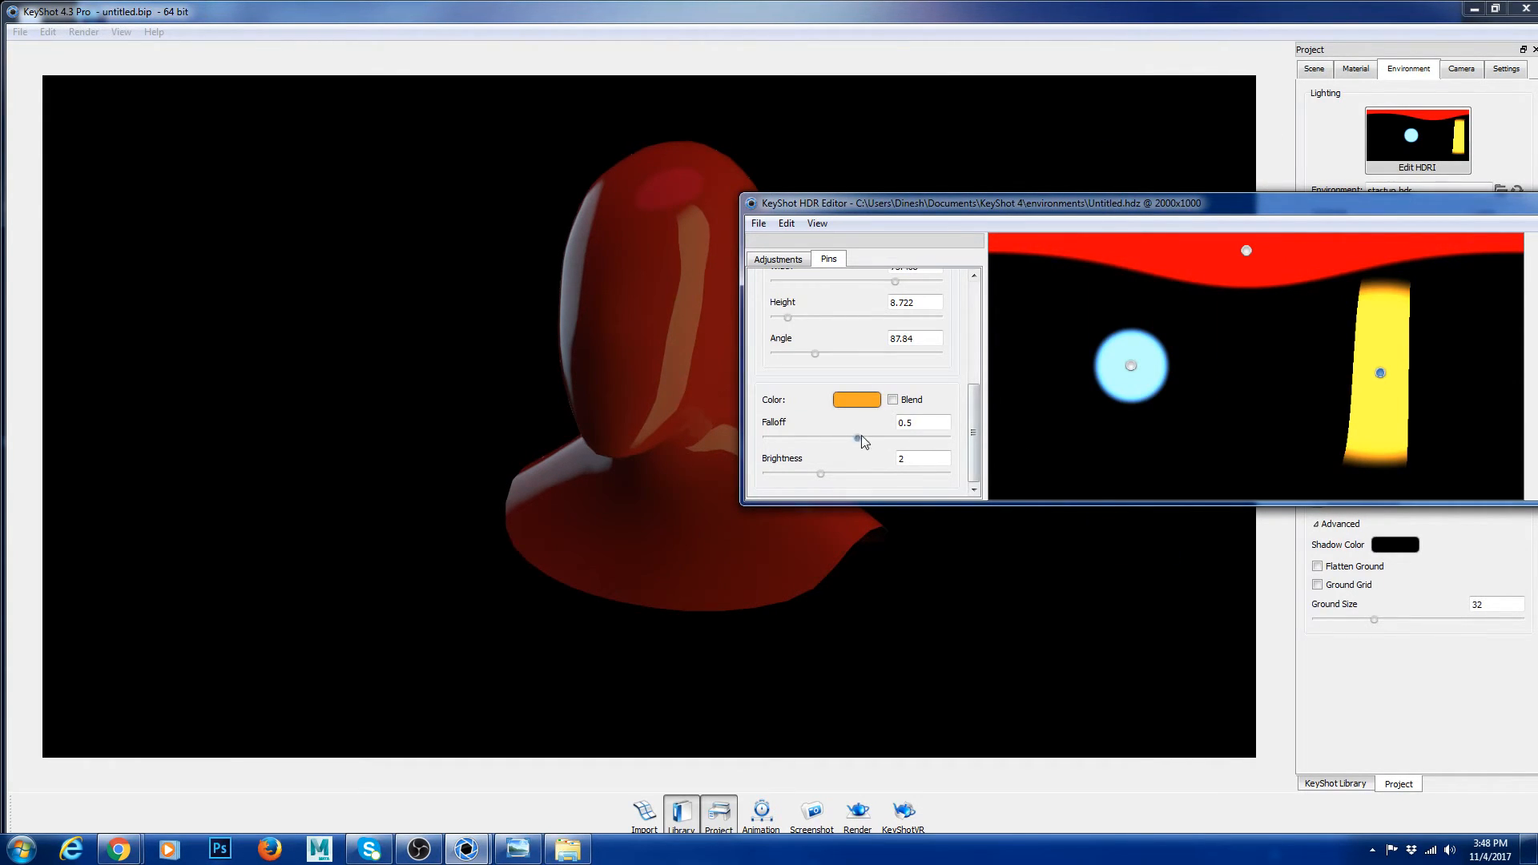
{"action": "left_click_drag", "start_coordinate": [857, 436], "coordinate": [871, 475]}
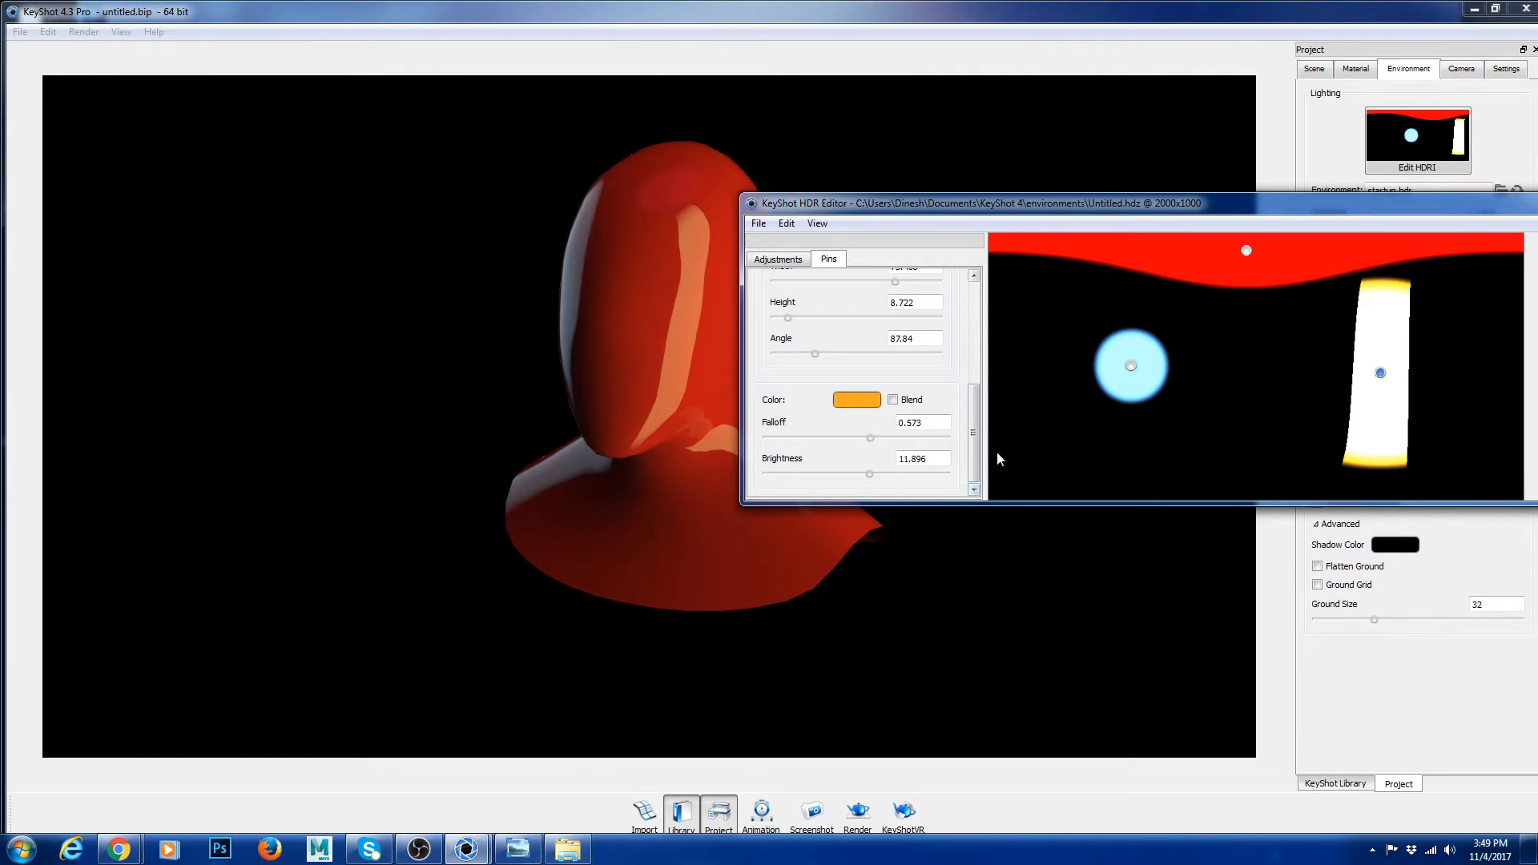
{"action": "left_click_drag", "start_coordinate": [1260, 205], "coordinate": [663, 545]}
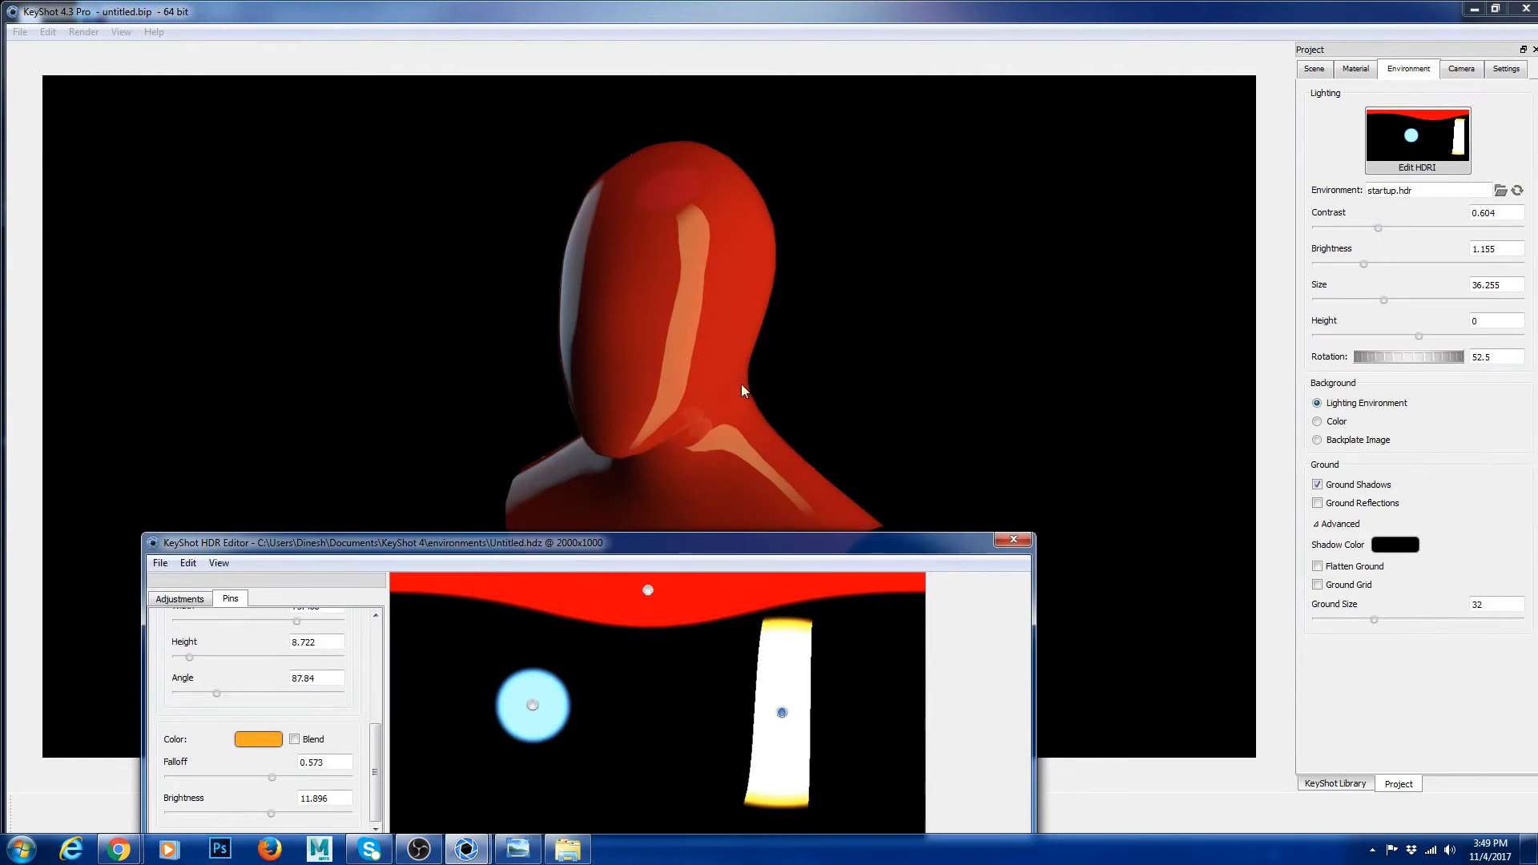
- Change the head's paint material color to white and set its roughness to 0.106
{"action": "left_click", "coordinate": [1357, 69]}
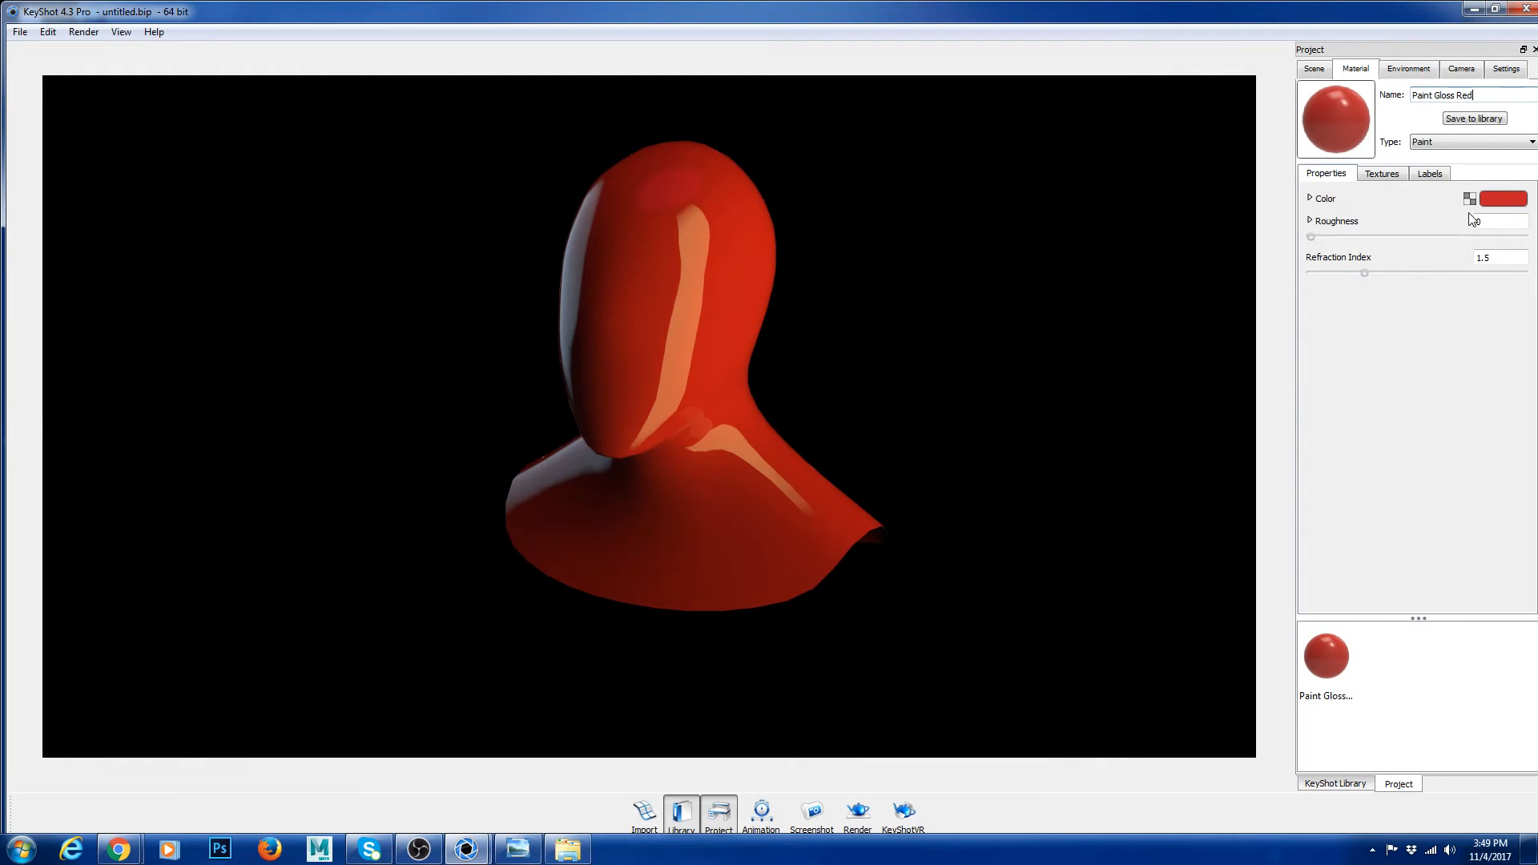
{"action": "left_click", "coordinate": [1500, 198]}
{"action": "mouse_move", "coordinate": [734, 313]}
{"action": "left_mouse_down"}
{"action": "mouse_move", "coordinate": [695, 340]}
{"action": "mouse_move", "coordinate": [666, 229]}
{"action": "left_mouse_up"}
{"action": "key", "text": "Return"}
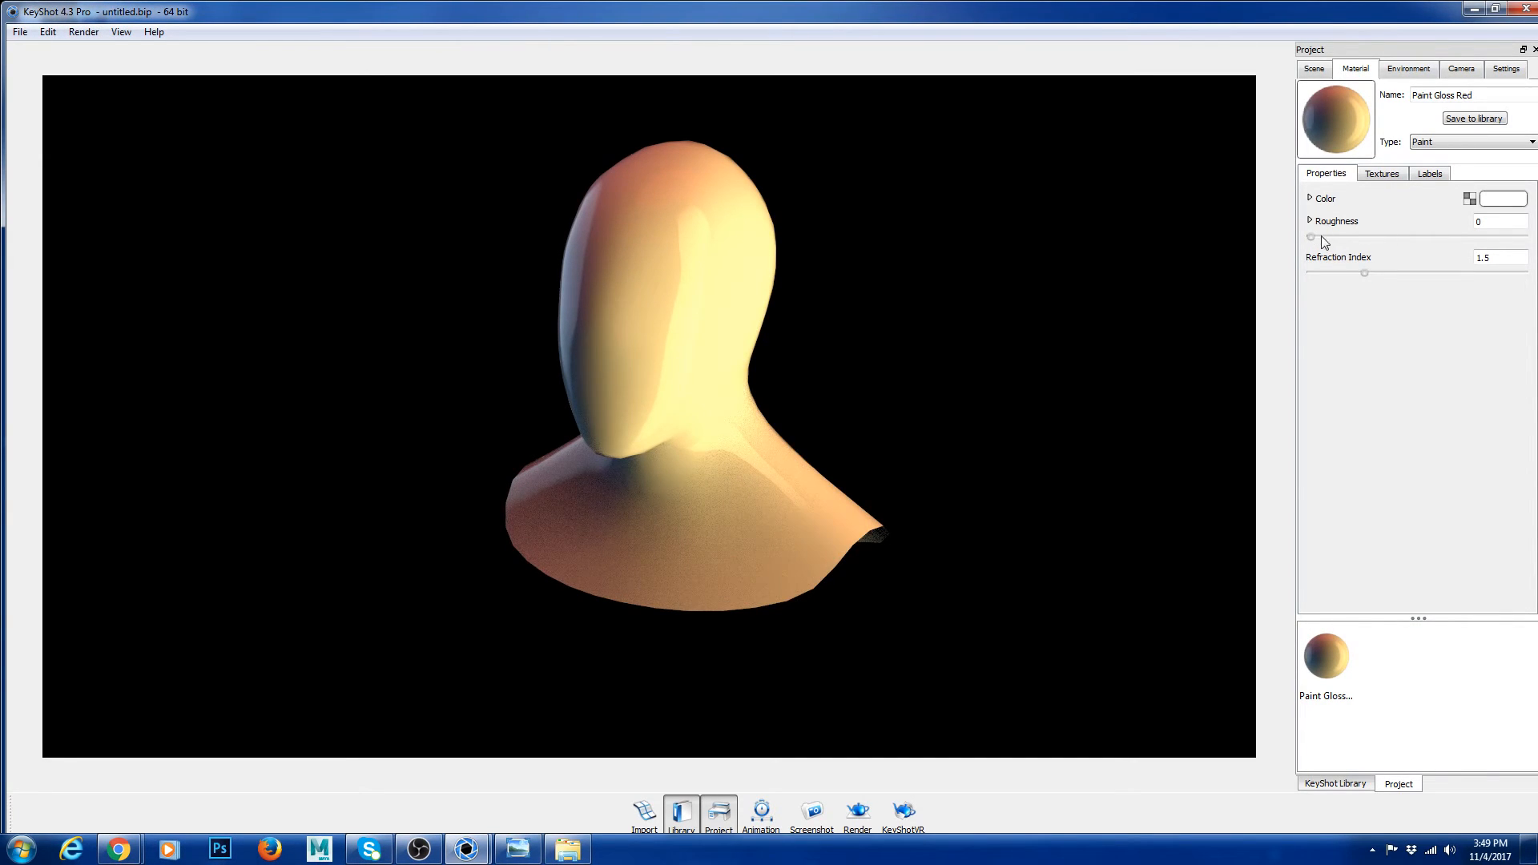
{"action": "left_click_drag", "start_coordinate": [1322, 237], "coordinate": [1354, 237]}
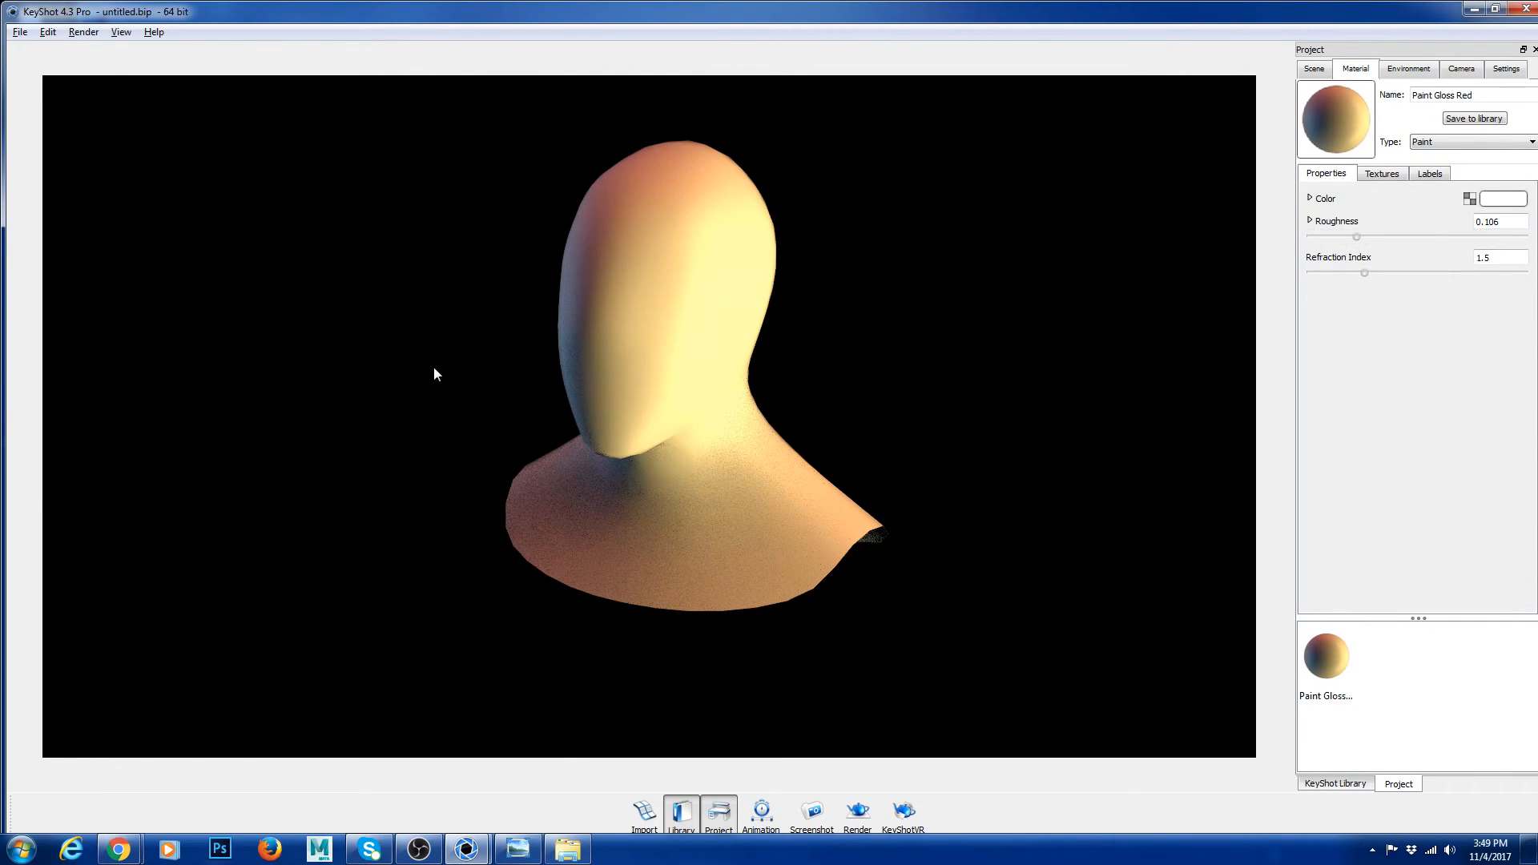
{"action": "left_click_drag", "start_coordinate": [433, 371], "coordinate": [964, 381]}
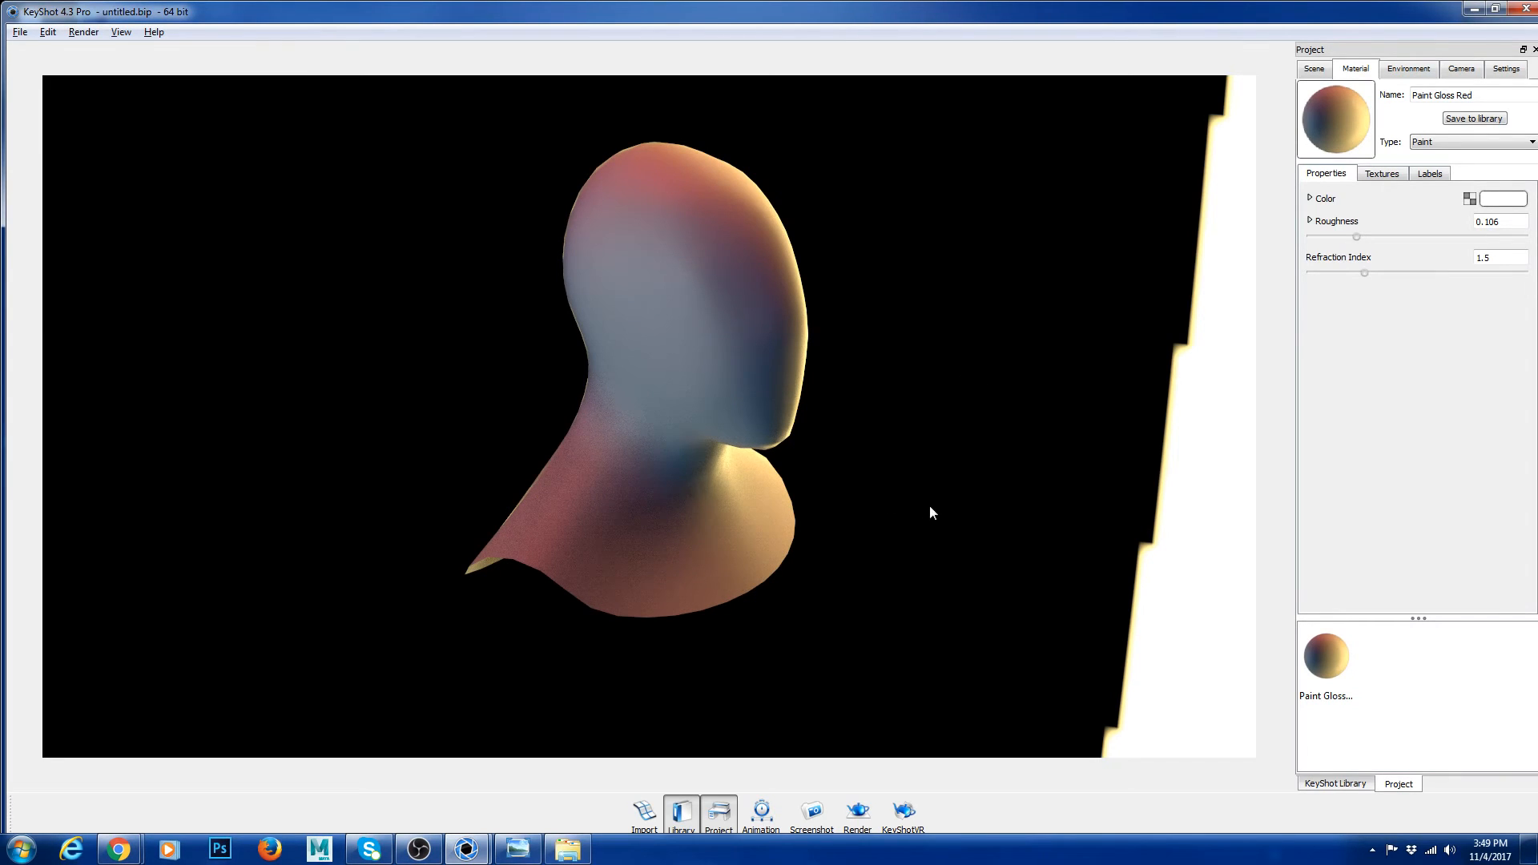
{"action": "left_click_drag", "start_coordinate": [929, 506], "coordinate": [685, 484]}
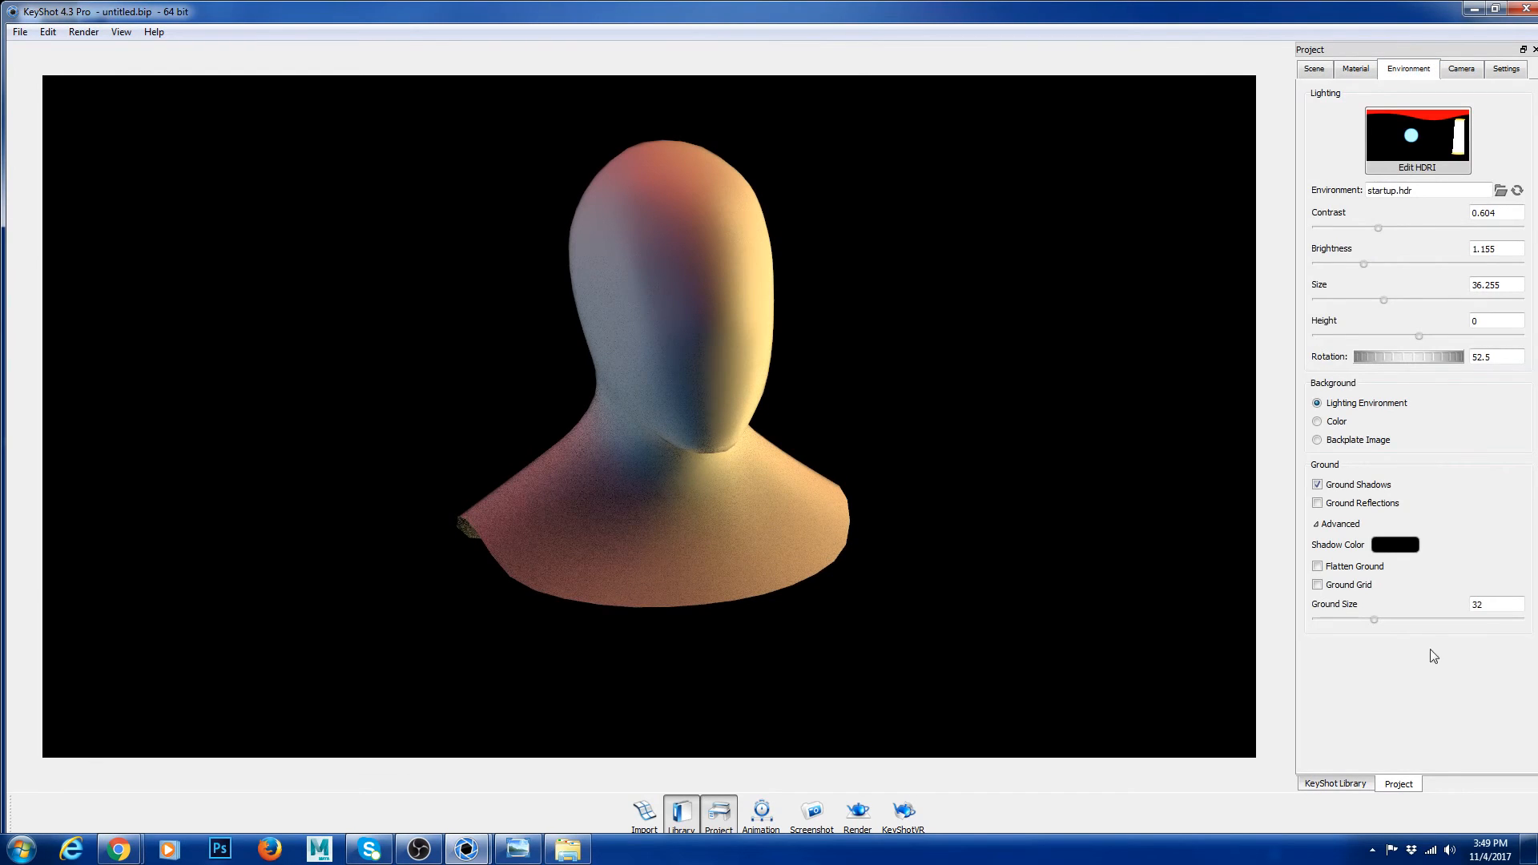
- Apply the Conference_Room_3k interior environment to the scene, discarding the custom HDRI edits, and close the HDR Editor
{"action": "left_click", "coordinate": [1362, 784]}
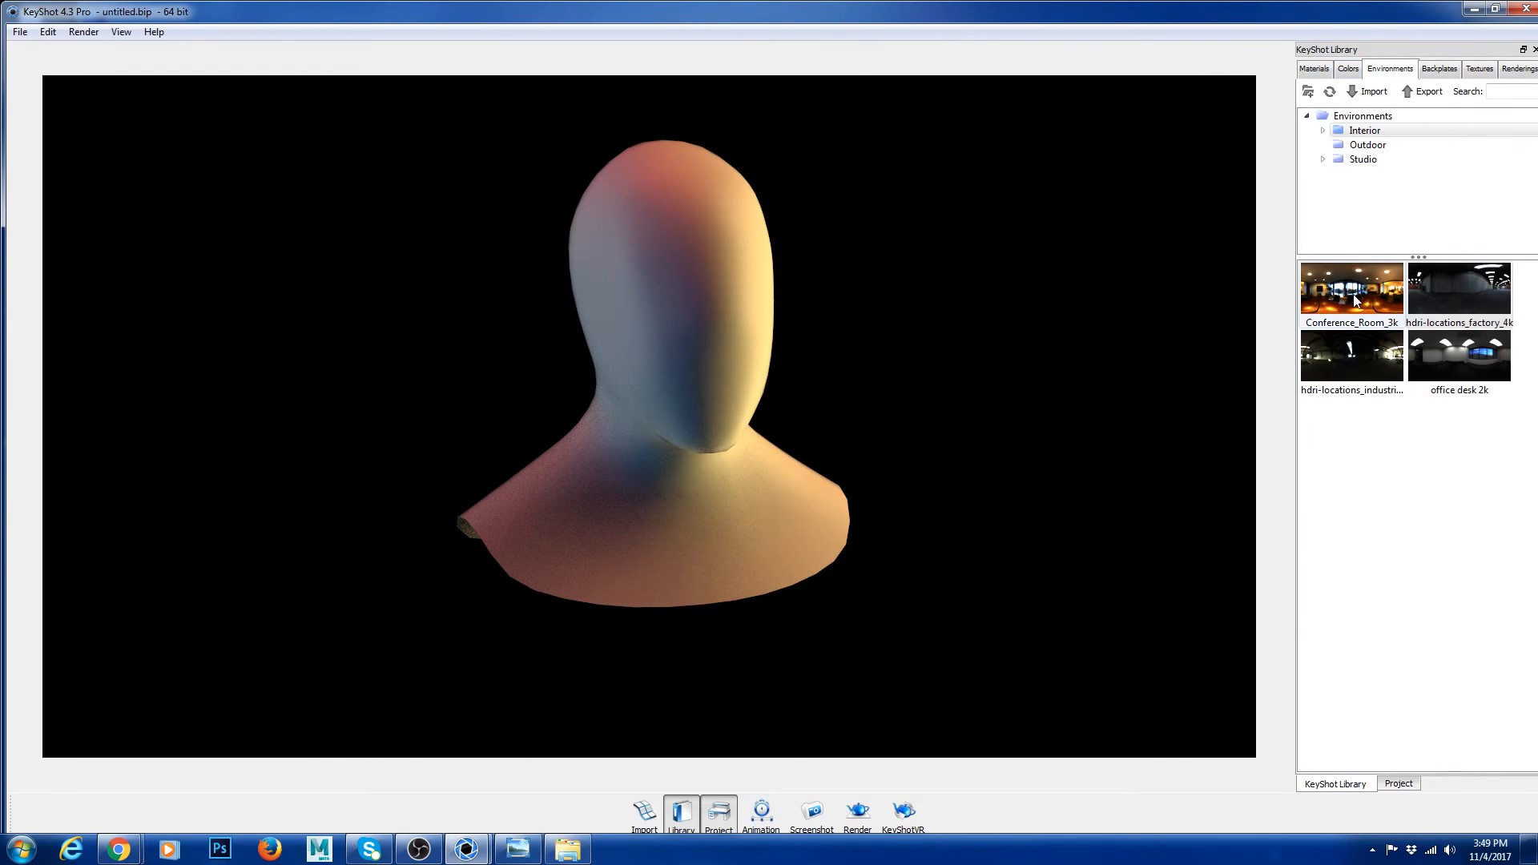
{"action": "left_click_drag", "start_coordinate": [1355, 300], "coordinate": [921, 405]}
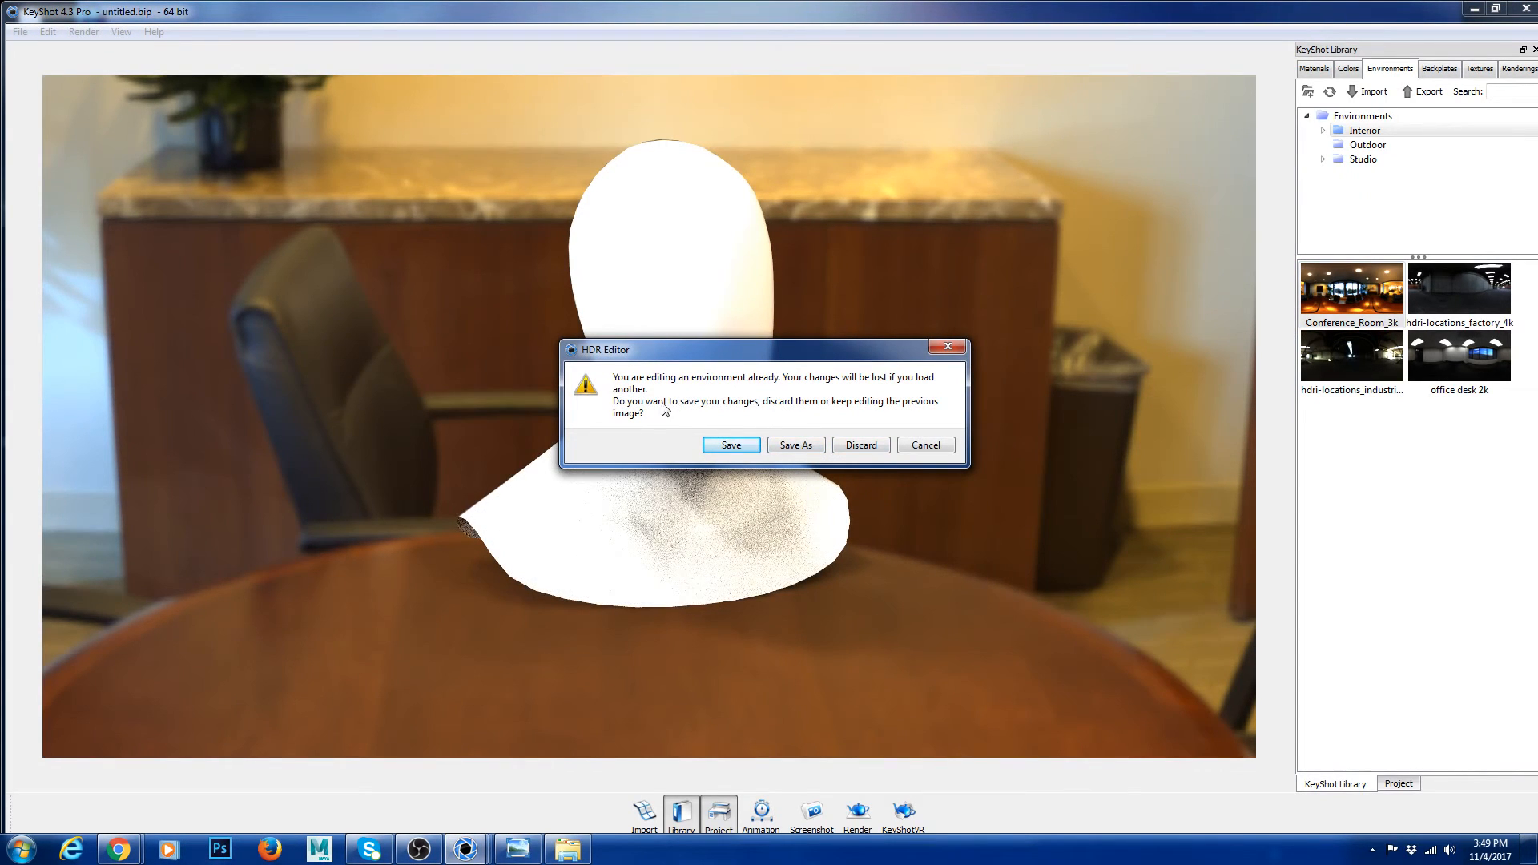
{"action": "left_click", "coordinate": [872, 445]}
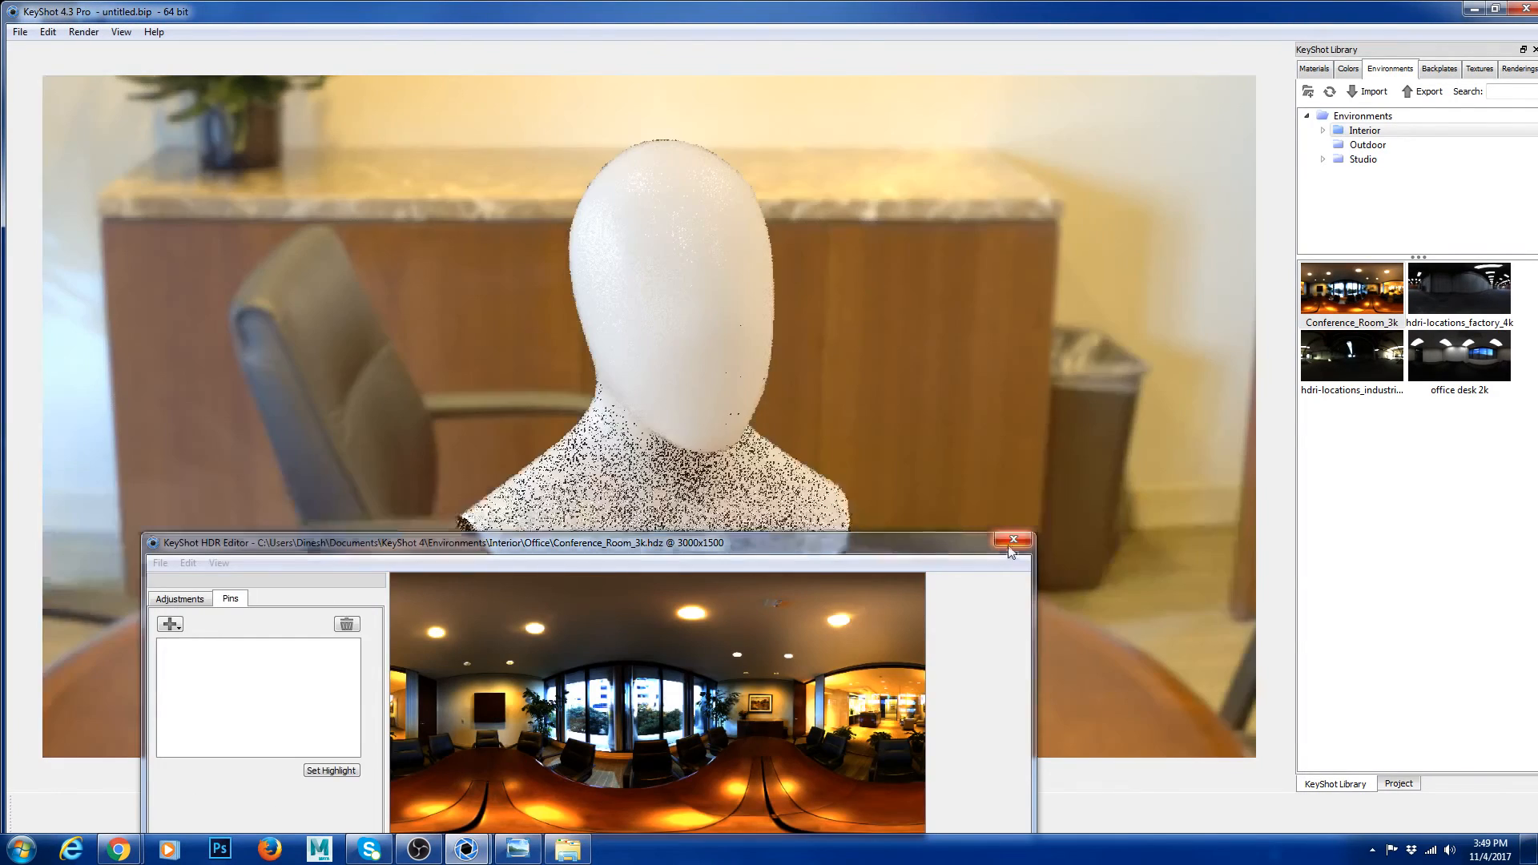
{"action": "left_click", "coordinate": [1011, 542]}
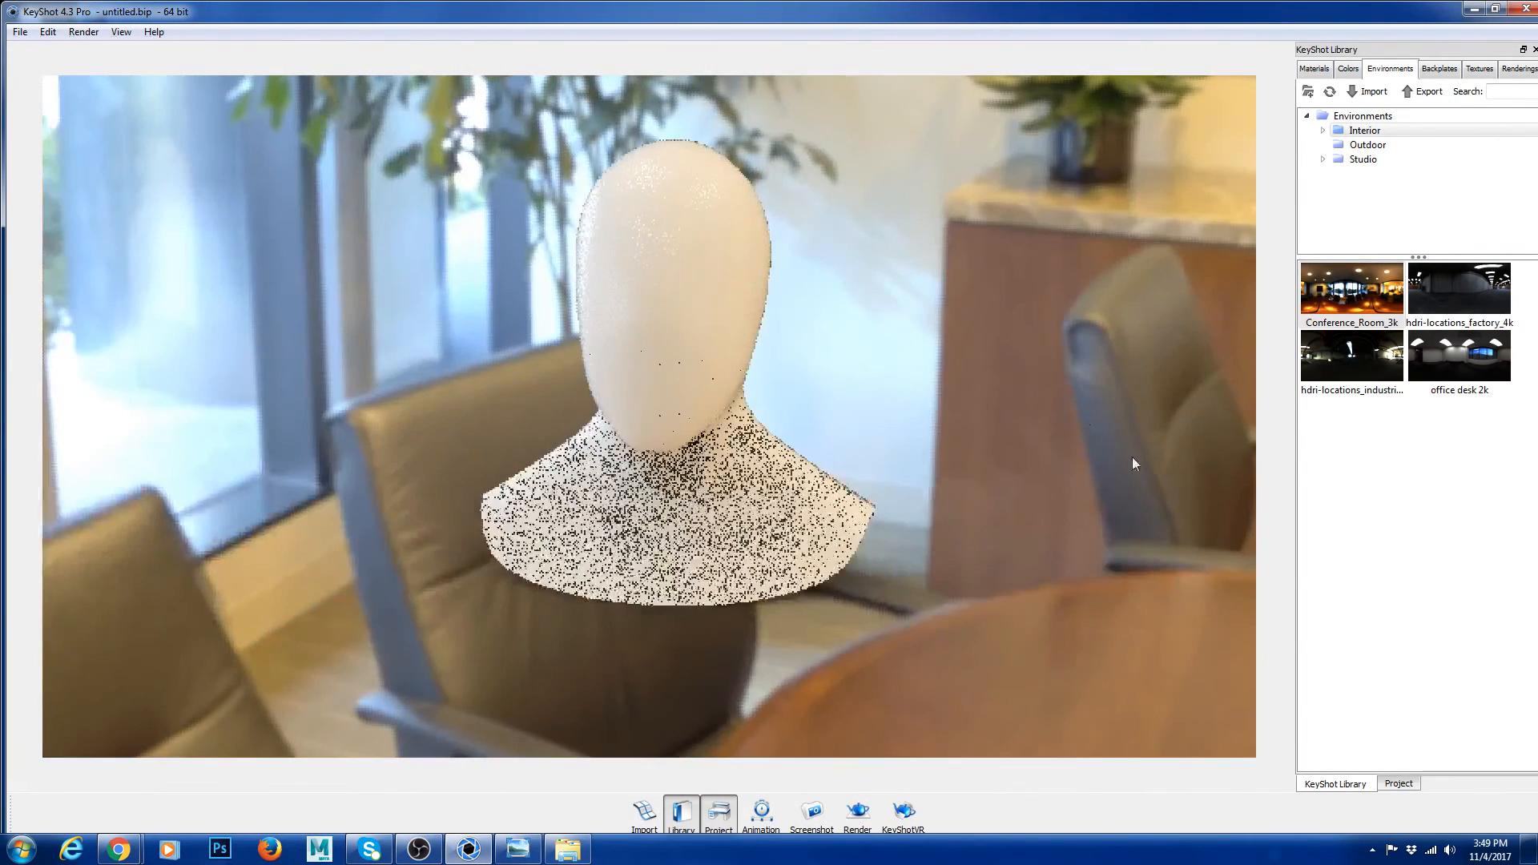
- Try the factory and industrial interior environments on the head, ending with the office desk 2k environment applied
{"action": "left_click_drag", "start_coordinate": [1450, 290], "coordinate": [1024, 379]}
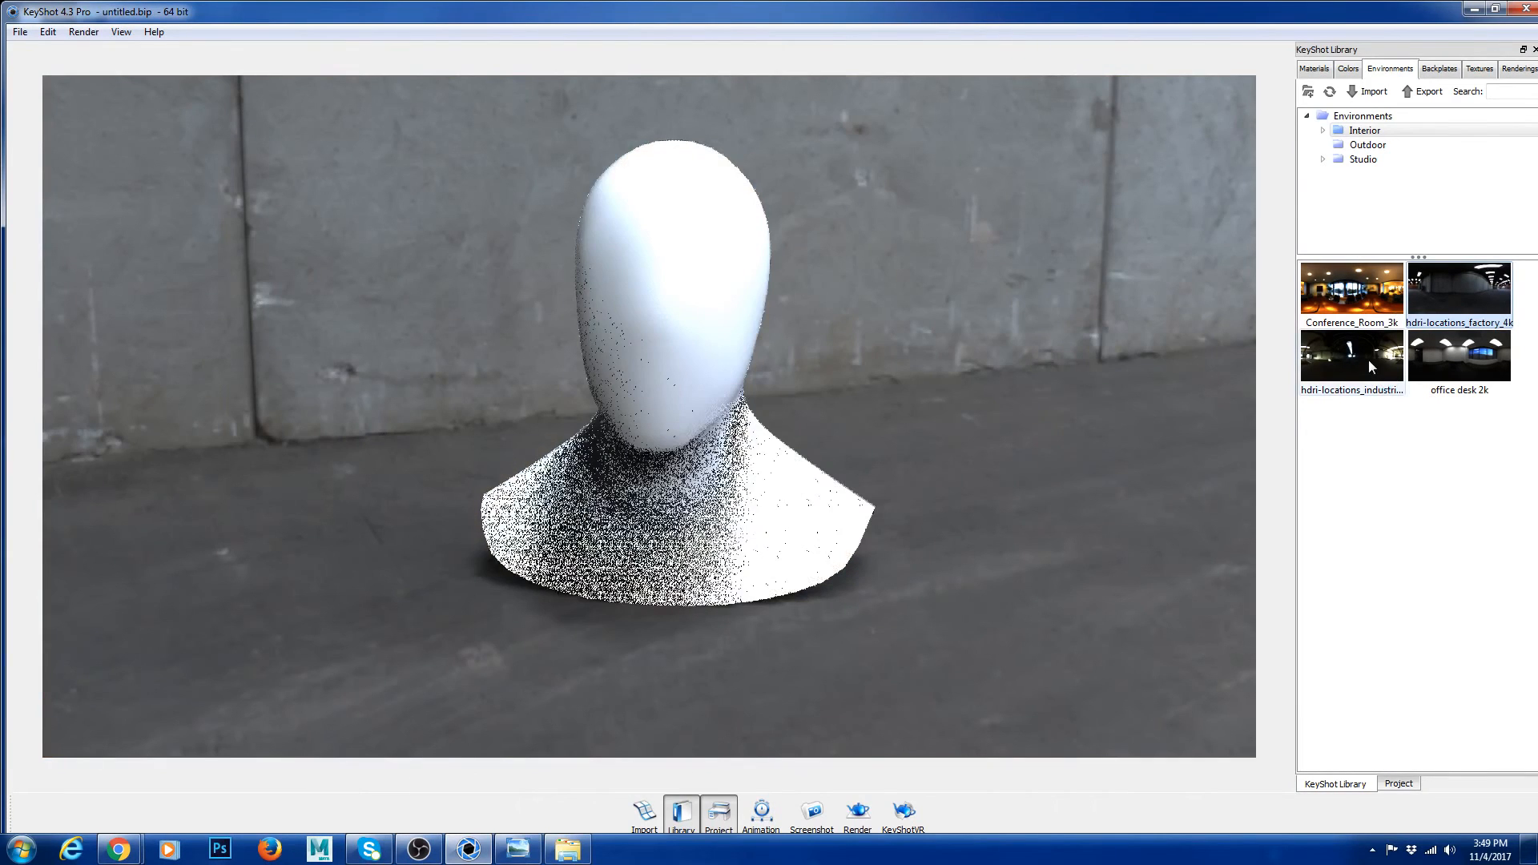
{"action": "left_click_drag", "start_coordinate": [1368, 359], "coordinate": [1036, 367]}
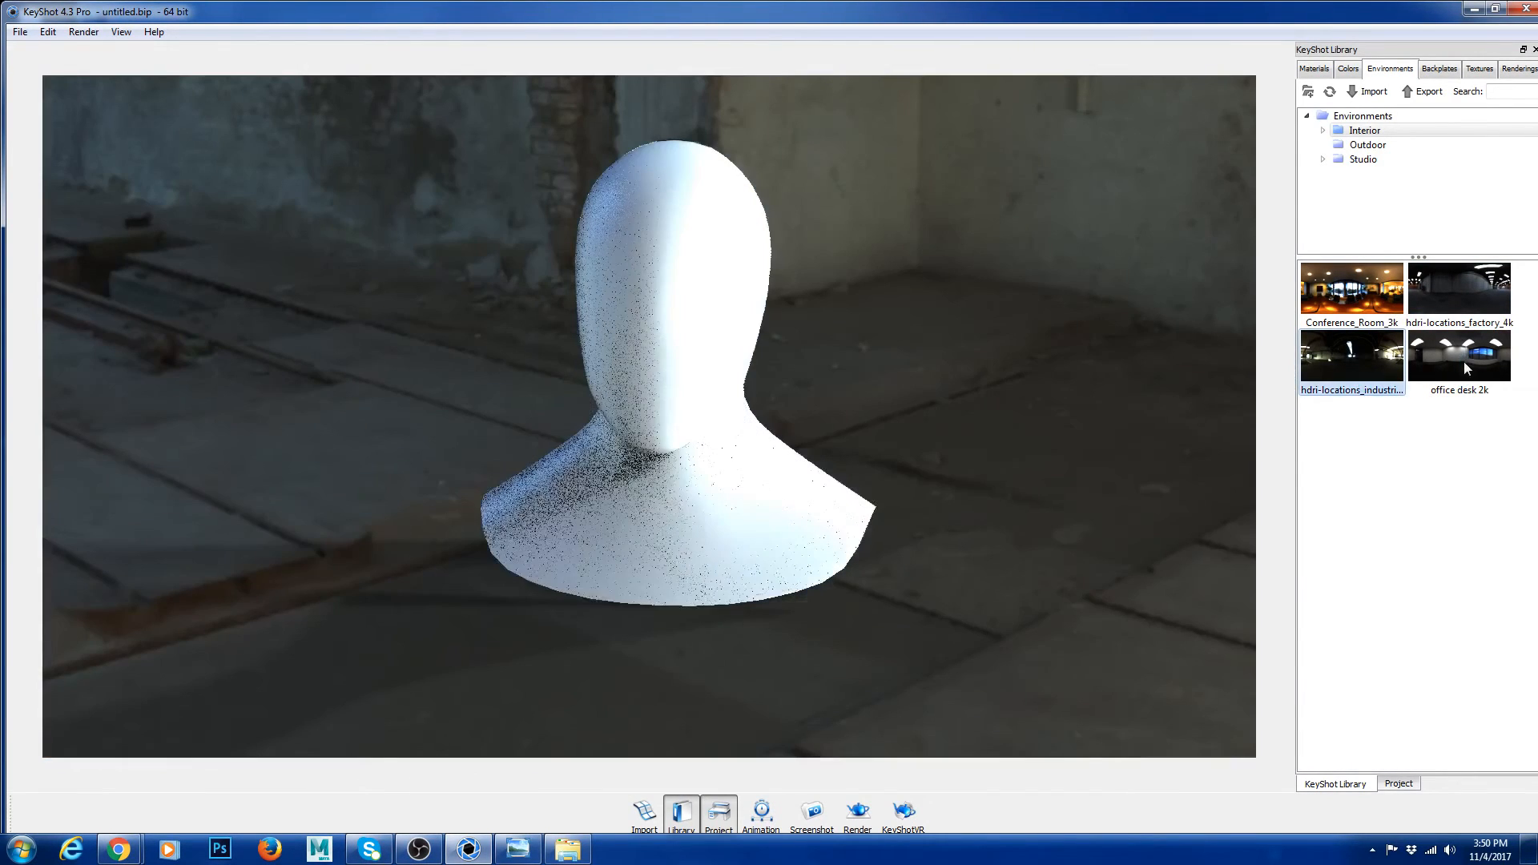
{"action": "left_click_drag", "start_coordinate": [1463, 362], "coordinate": [1034, 372]}
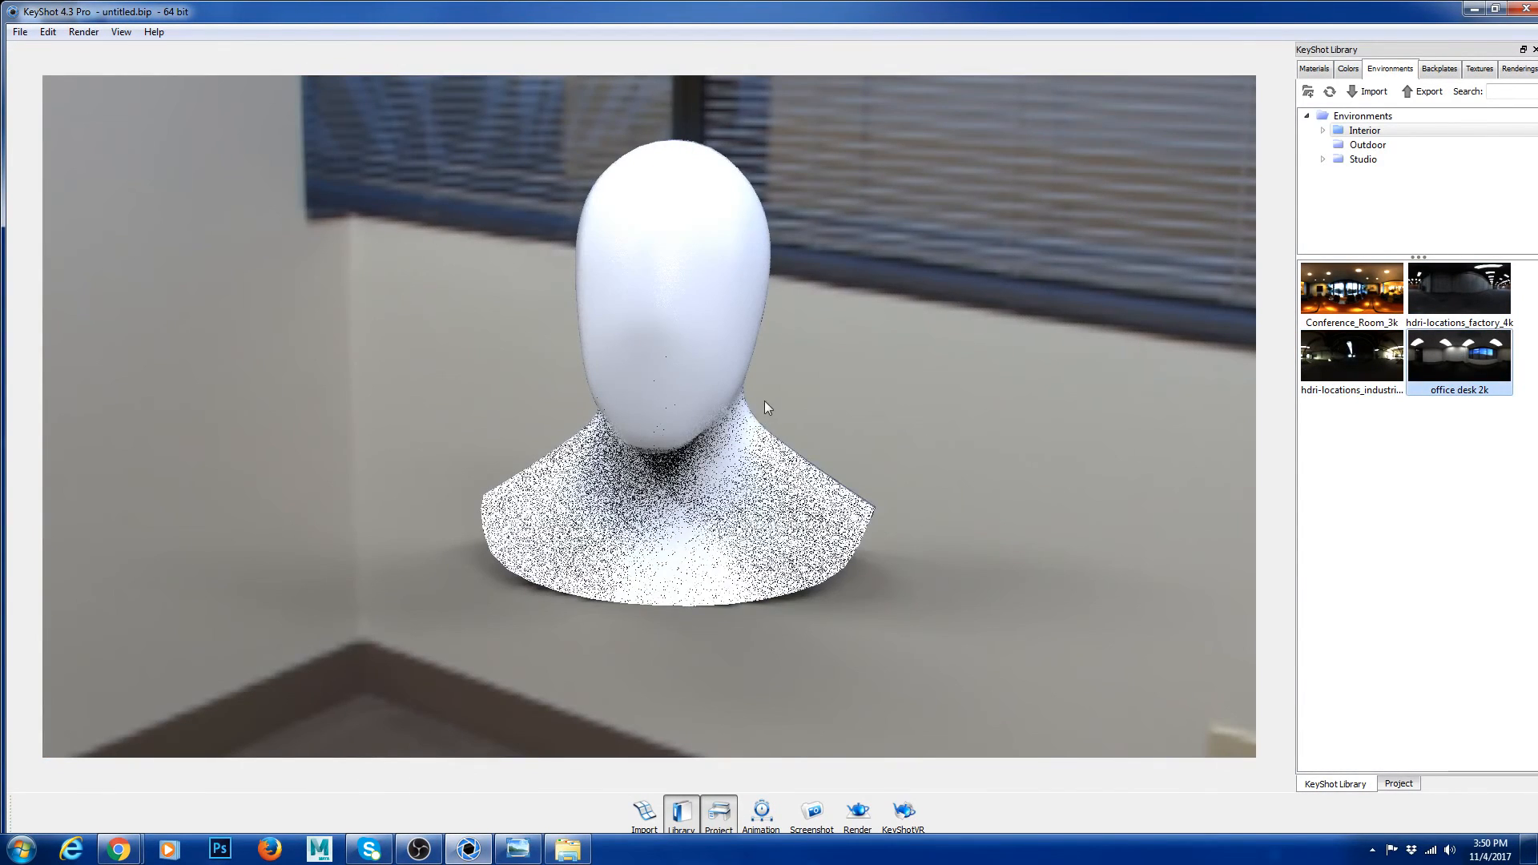
- Set the environment contrast to 0.666, brightness to 0.98 and rotation to 74.5, and switch the background to Color
{"action": "left_click", "coordinate": [1406, 787]}
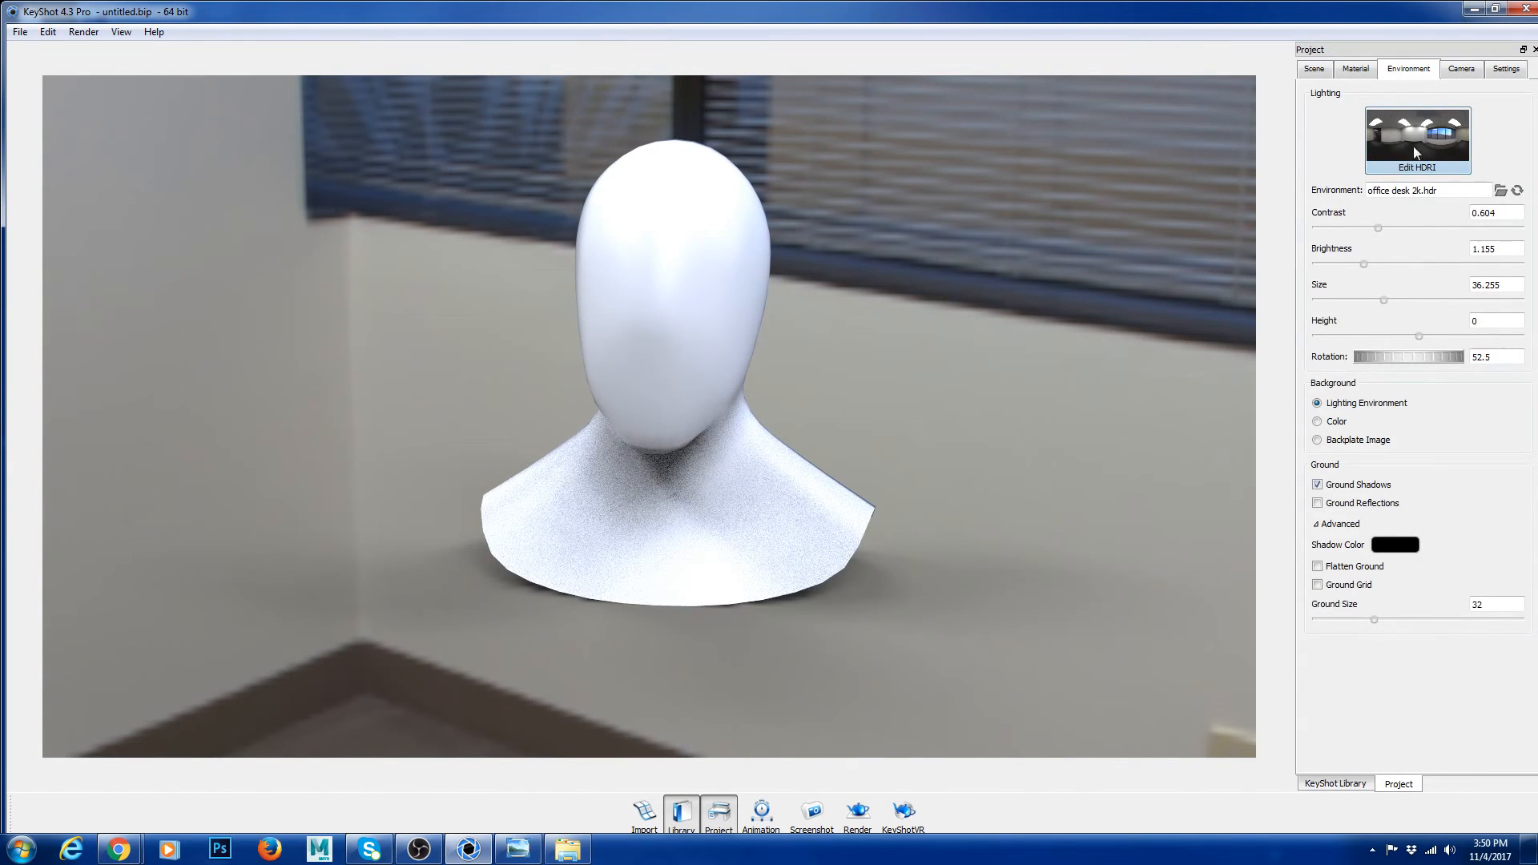
{"action": "left_click", "coordinate": [1350, 73]}
{"action": "left_click", "coordinate": [1414, 71]}
{"action": "left_click_drag", "start_coordinate": [1377, 228], "coordinate": [1356, 265]}
{"action": "left_click_drag", "start_coordinate": [1397, 357], "coordinate": [1434, 358]}
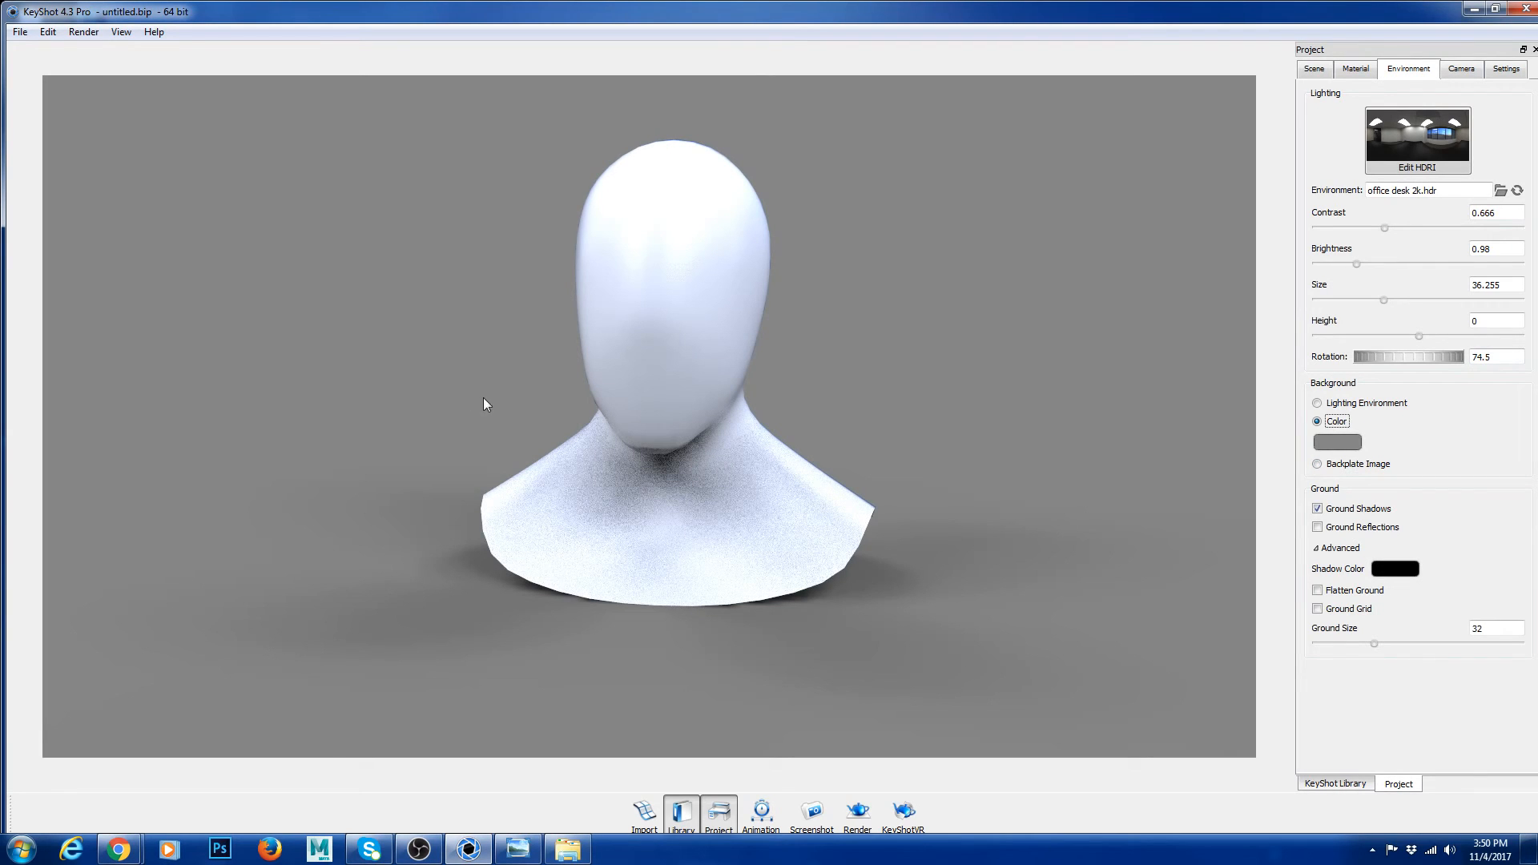
{"action": "left_click", "coordinate": [567, 849]}
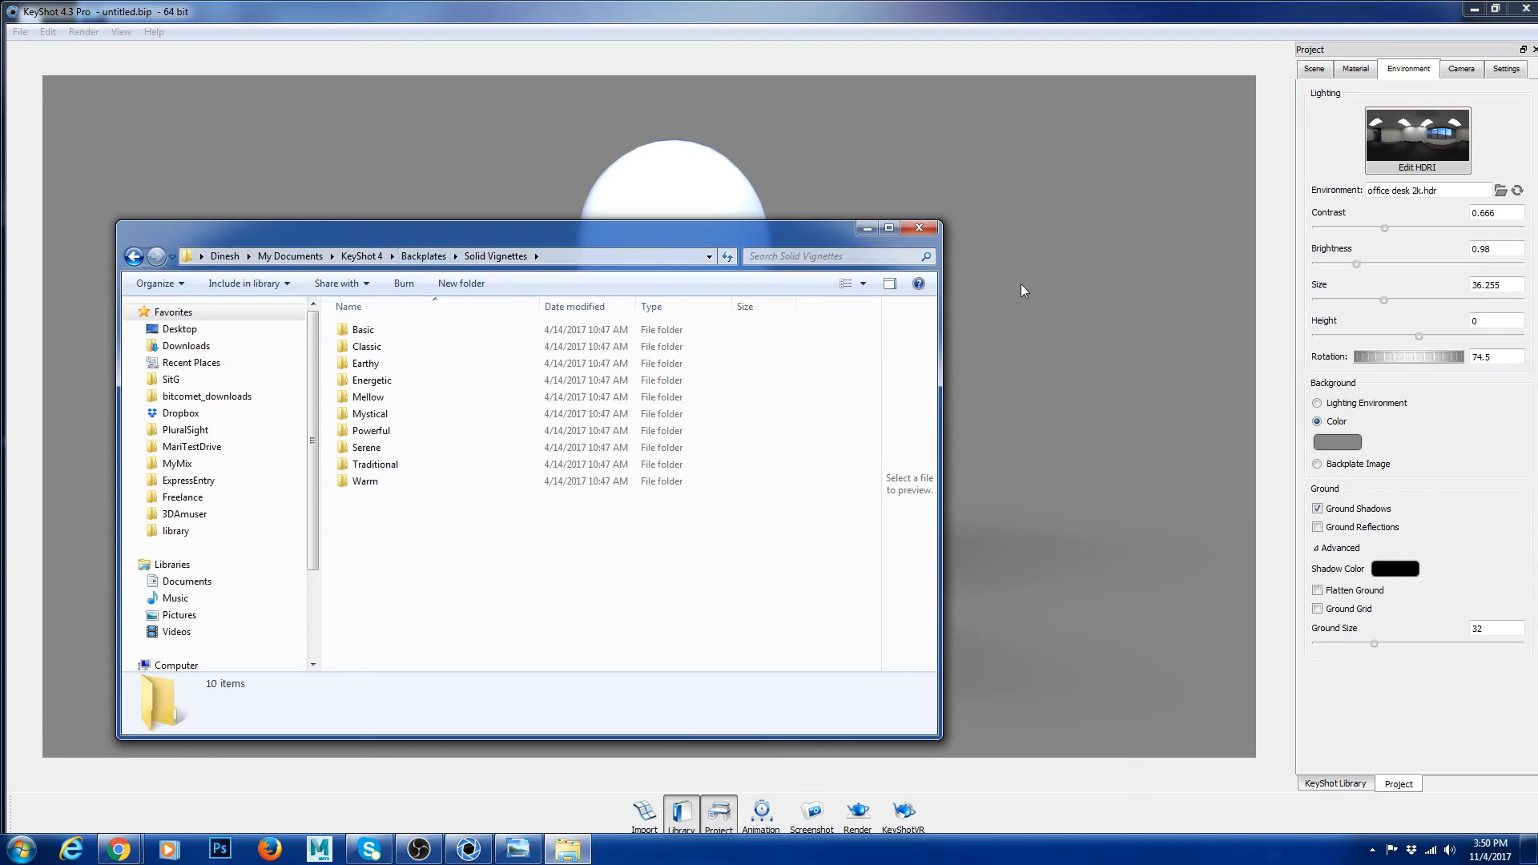
{"action": "left_click", "coordinate": [865, 229]}
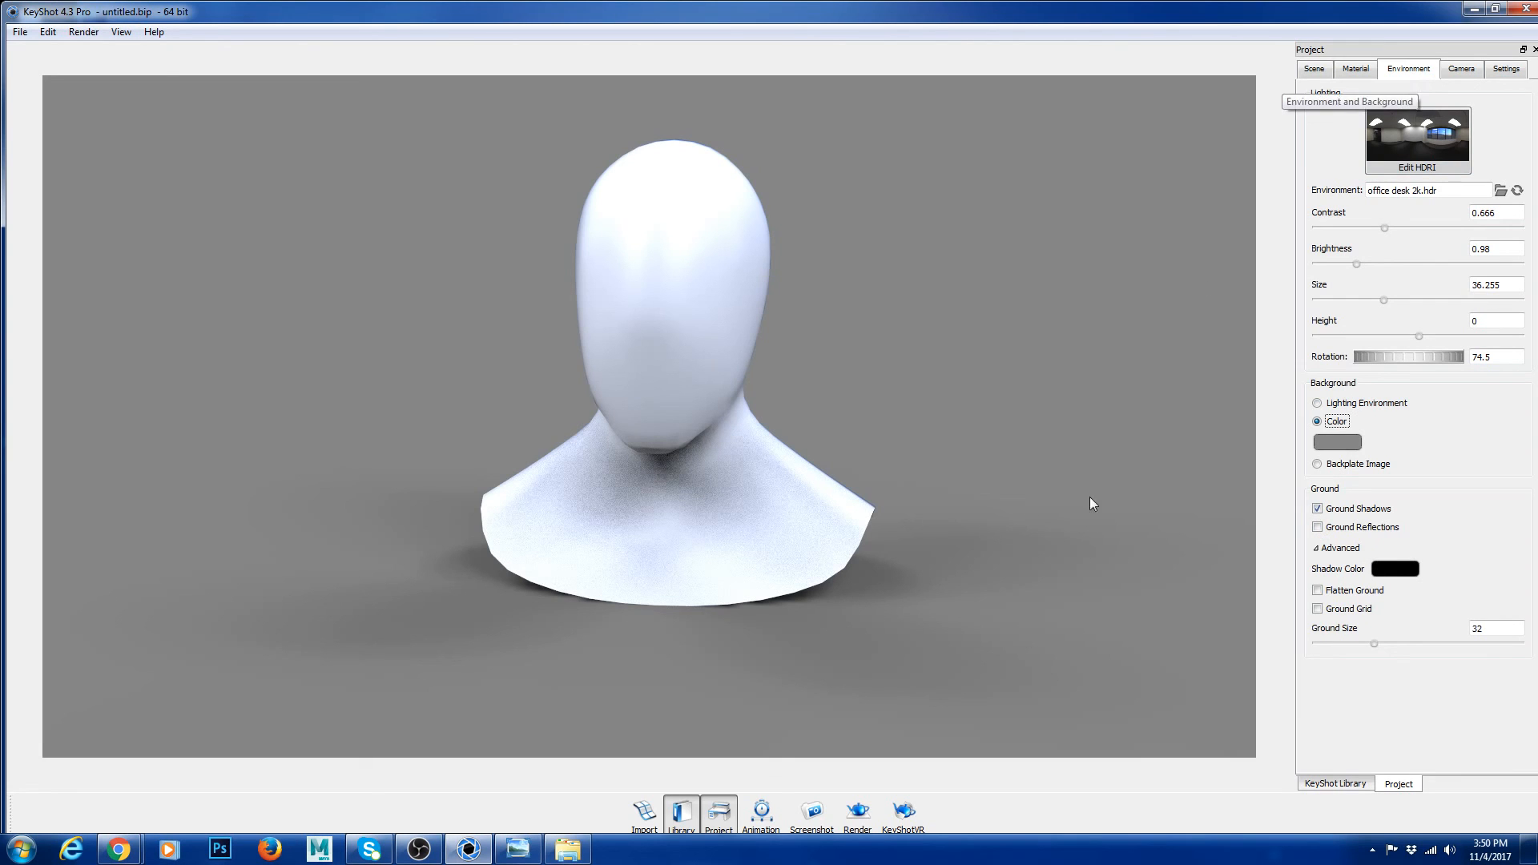
- Open the office desk 2k environment in the HDR Editor, examine its file options, and close the editor
{"action": "left_click", "coordinate": [1422, 160]}
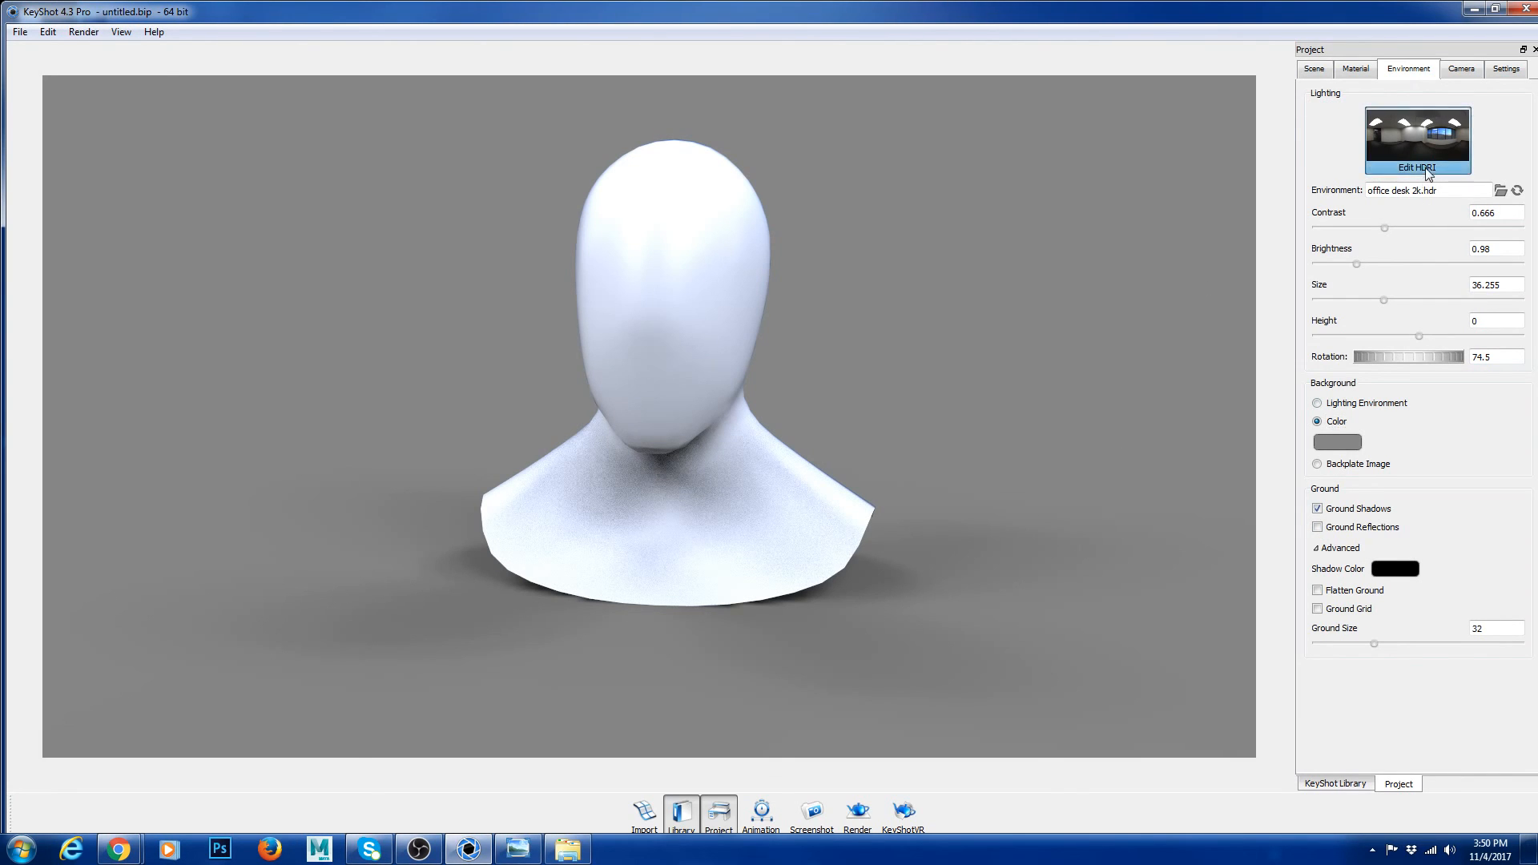
{"action": "left_click_drag", "start_coordinate": [685, 543], "coordinate": [818, 277]}
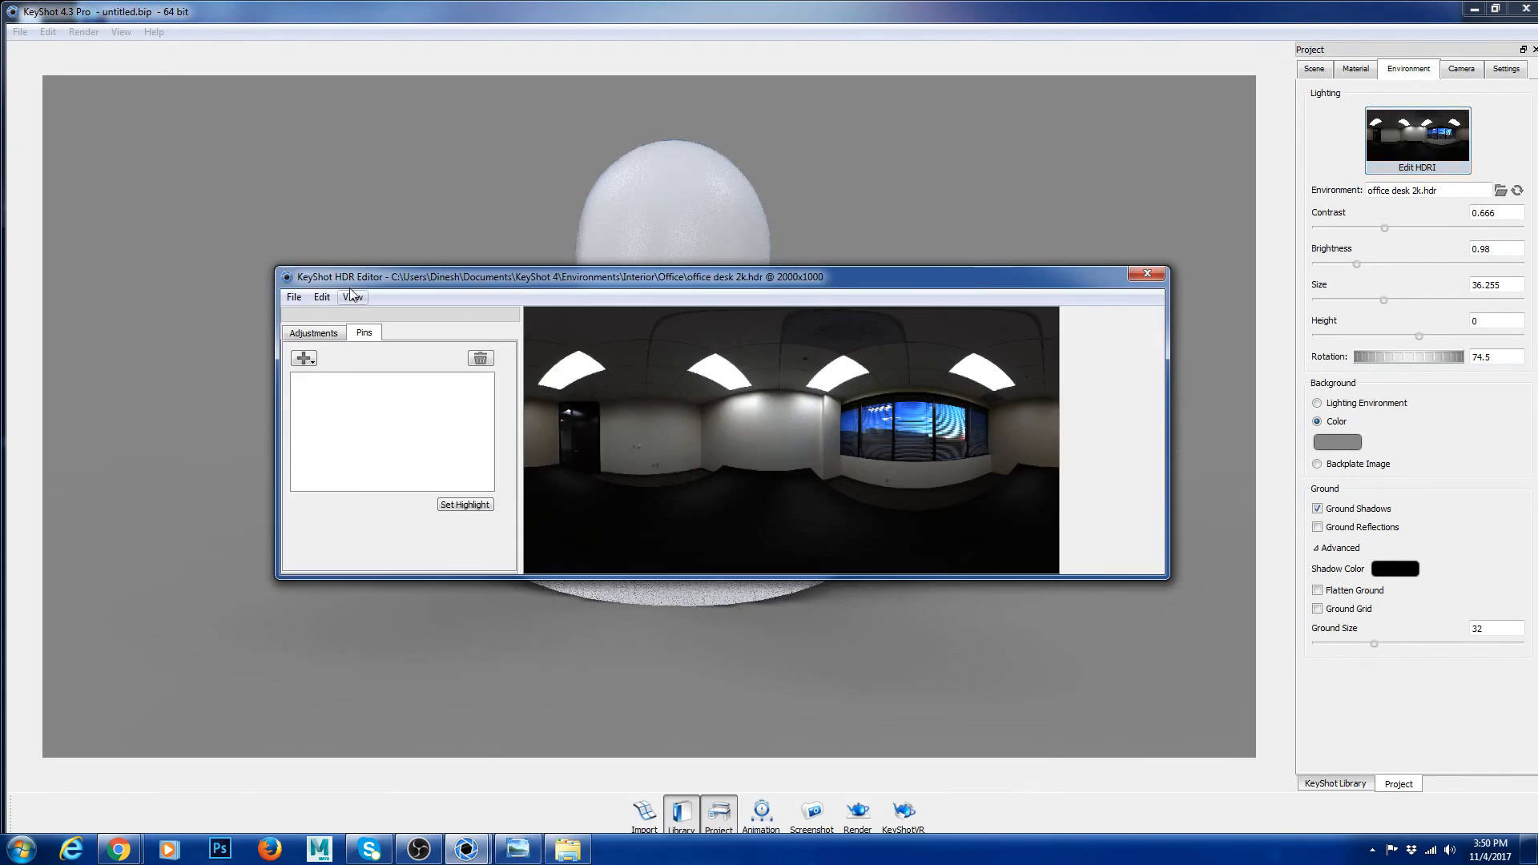
{"action": "left_click", "coordinate": [294, 298]}
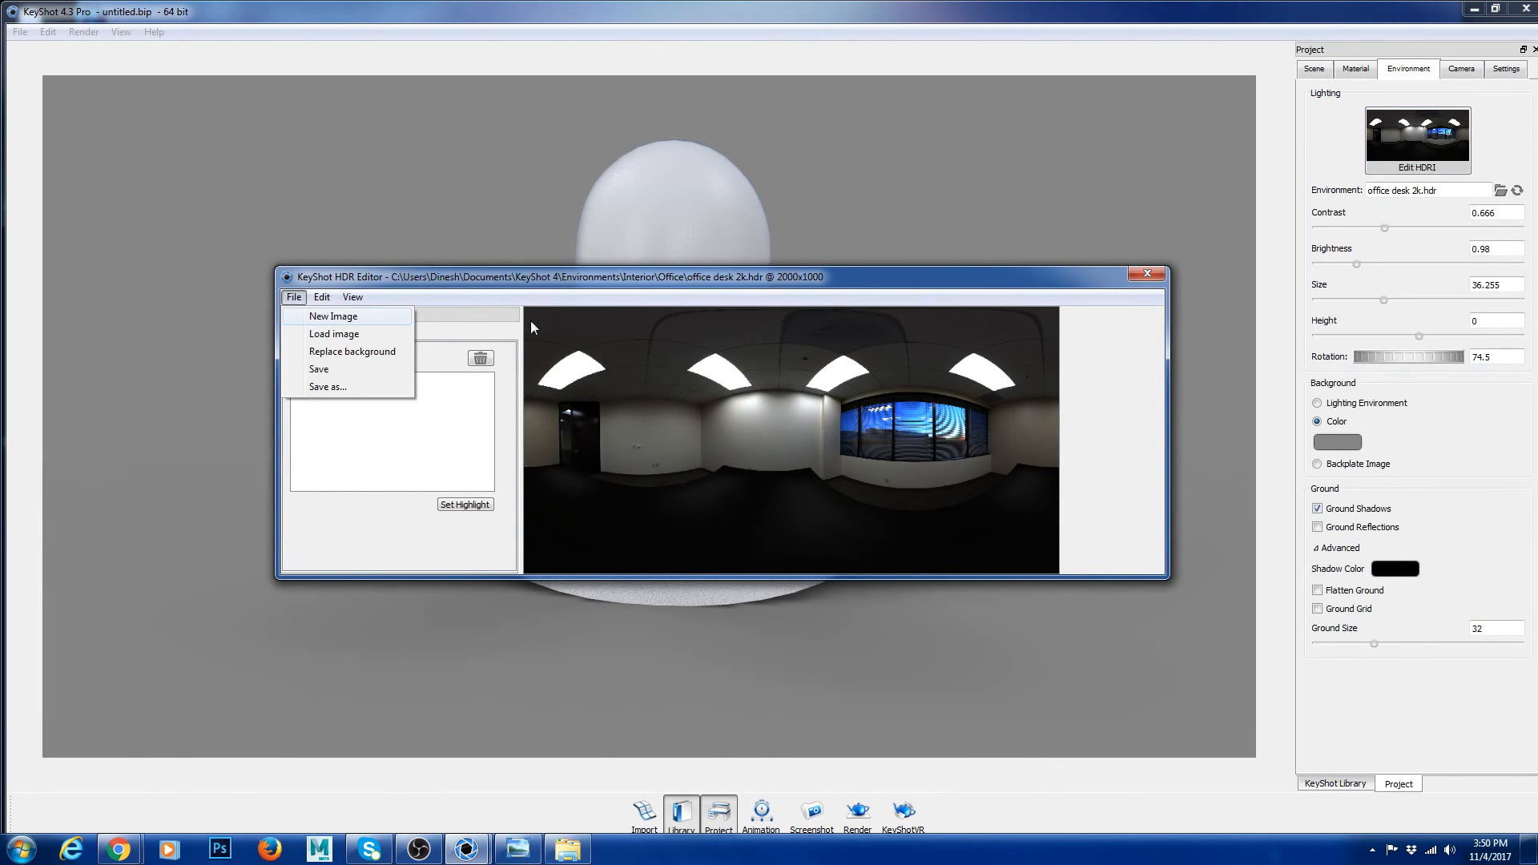
{"action": "left_click", "coordinate": [1151, 271]}
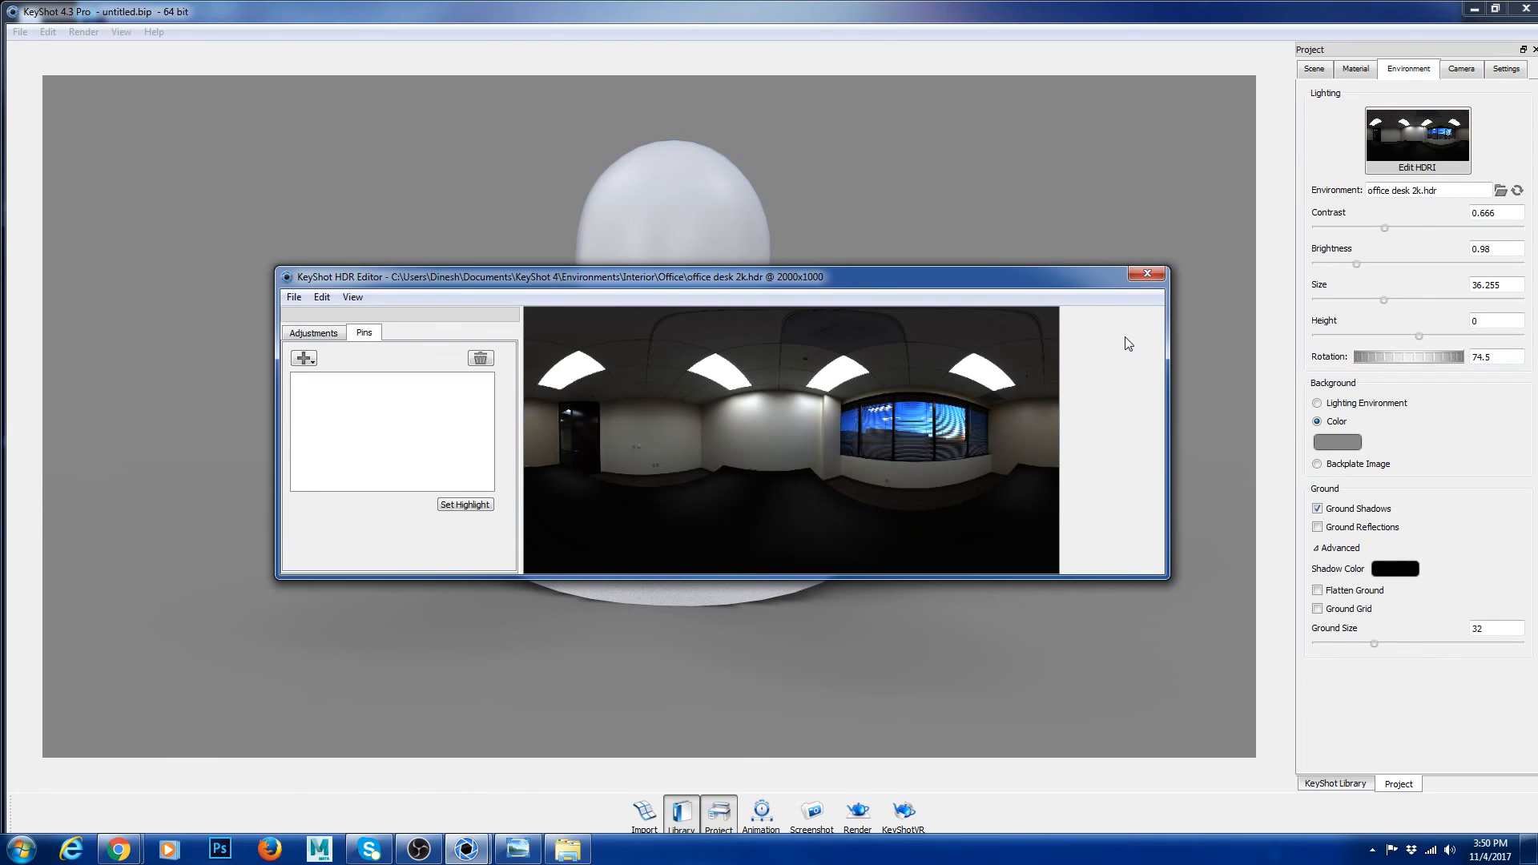
{"action": "left_click", "coordinate": [1152, 275]}
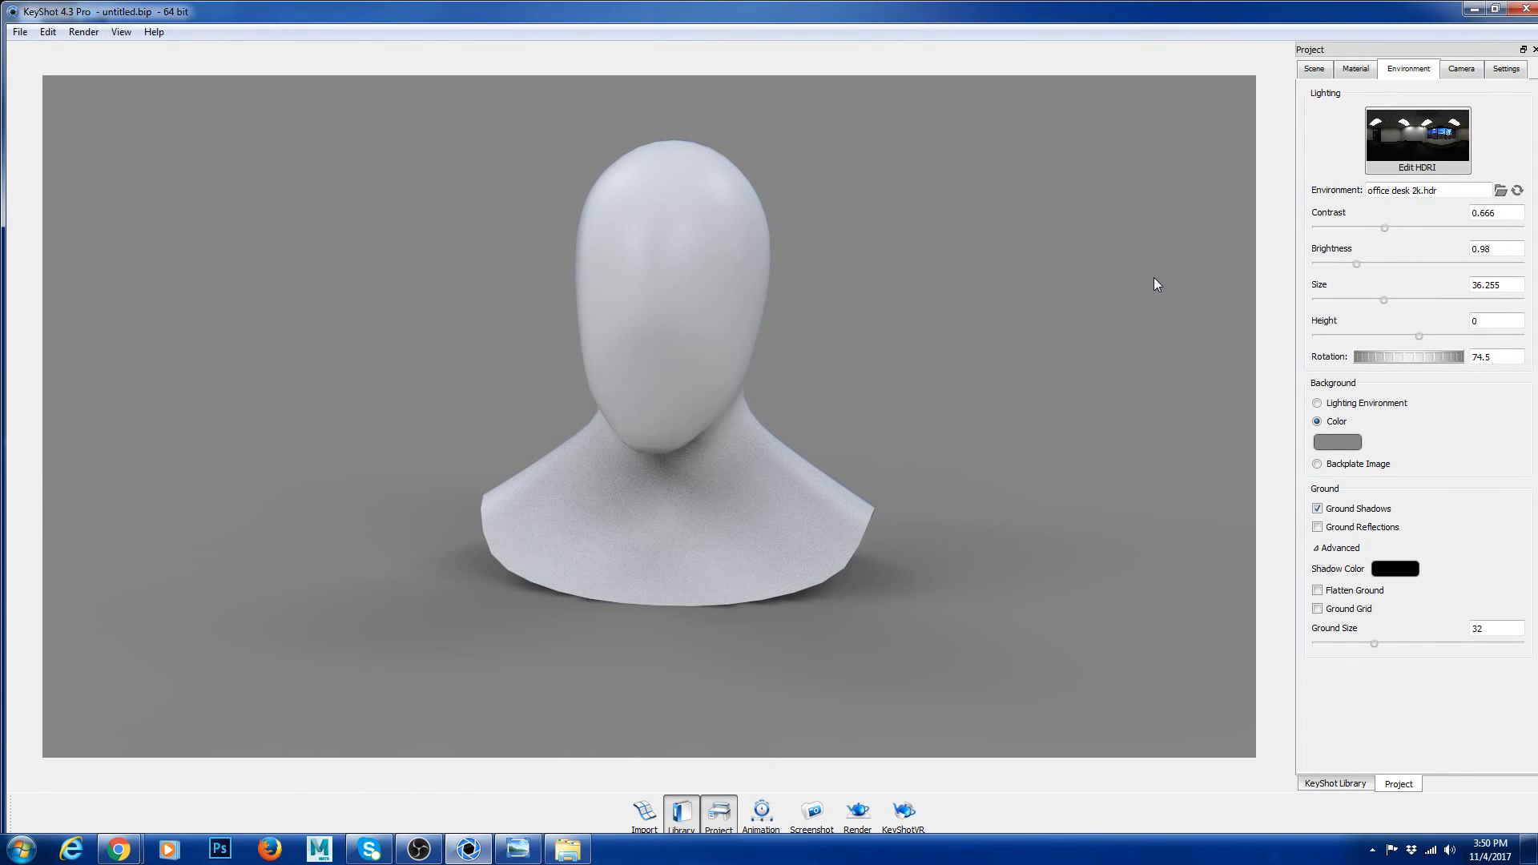